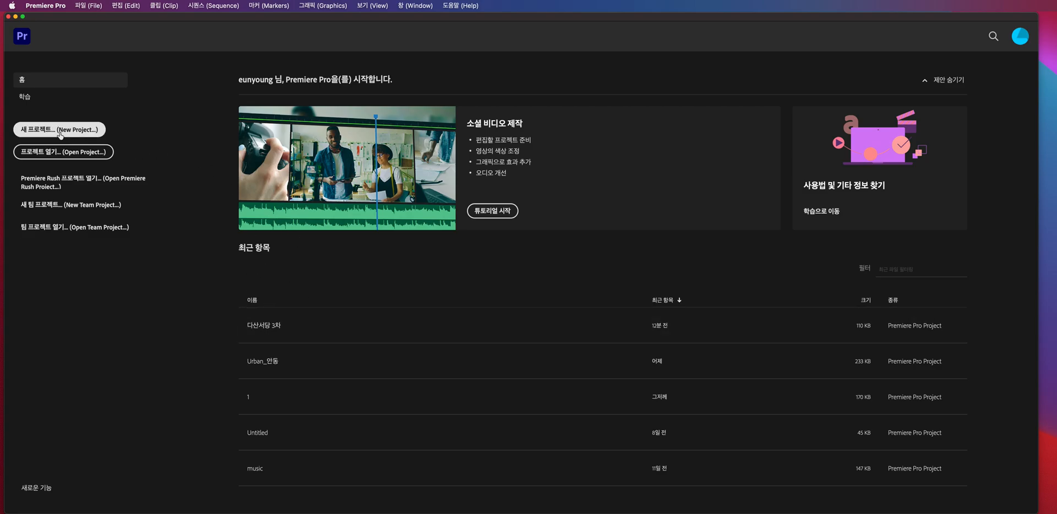
- Open the recent project 다산서당 3차 and close its two open sequences, 물따르기2 and 물따르기
click(271, 325)
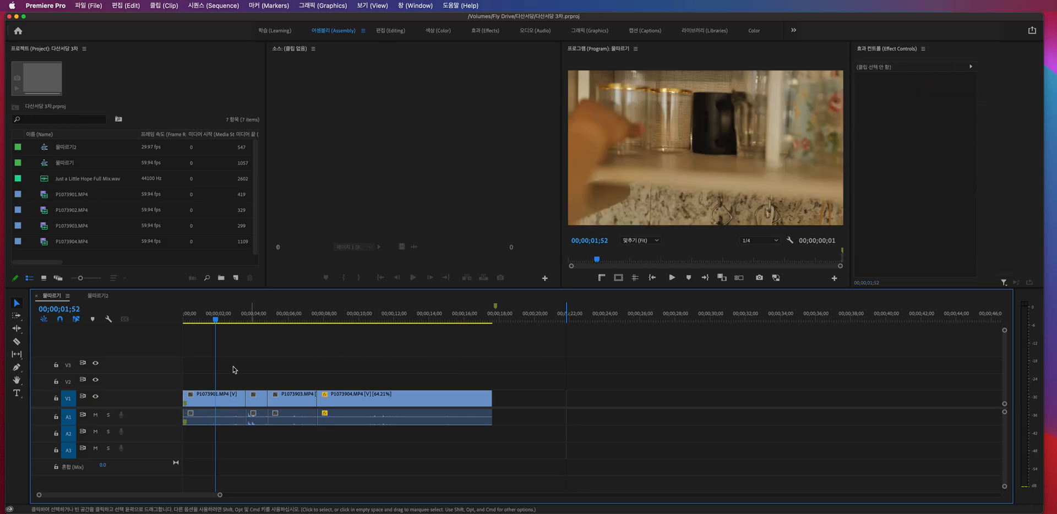
right_click(105, 296)
click(356, 338)
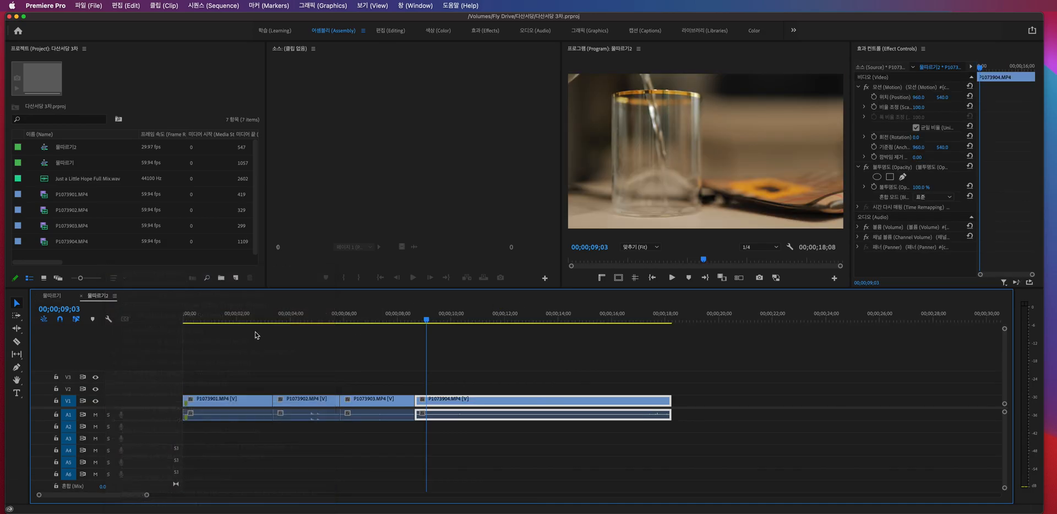
right_click(104, 295)
click(130, 273)
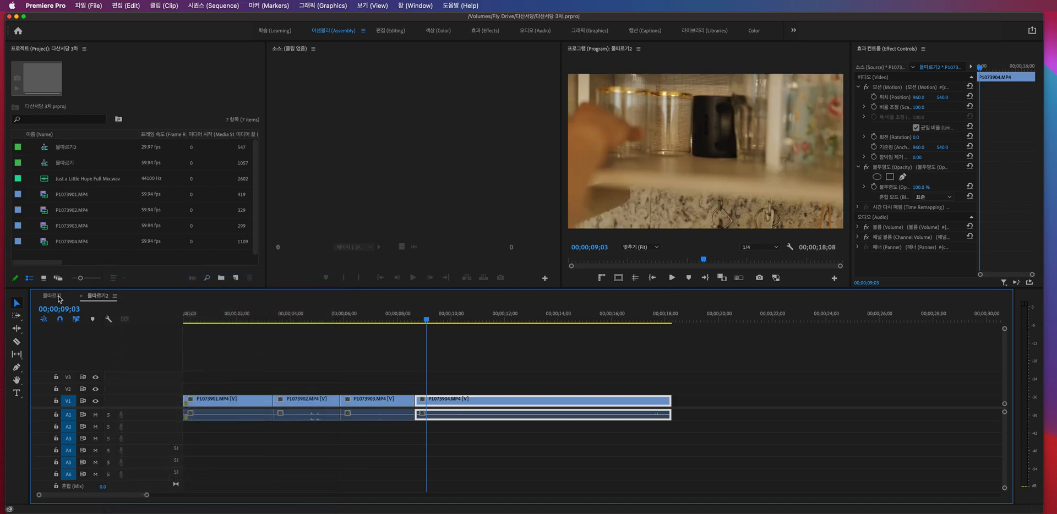
right_click(56, 296)
click(100, 273)
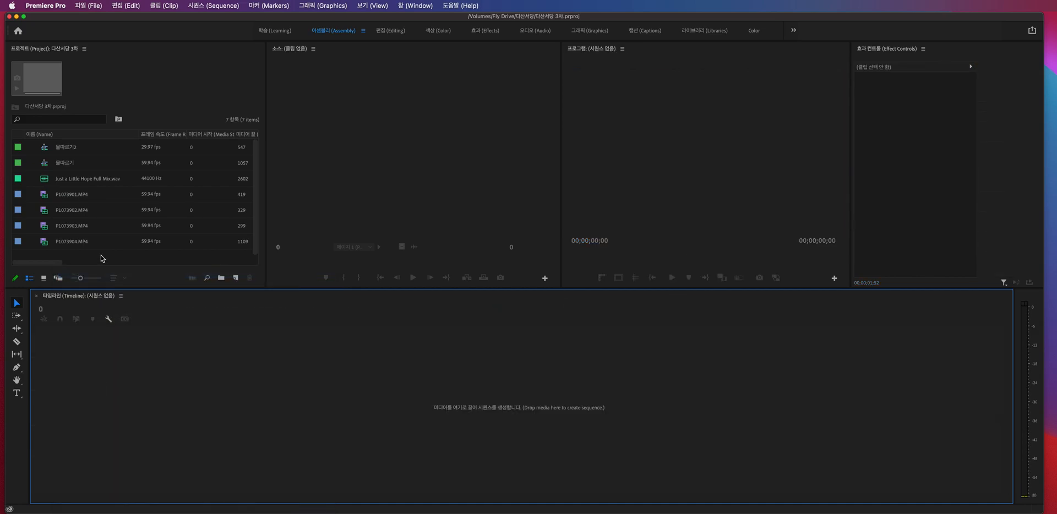
- Delete all existing sequences, video clips and audio from the project
drag(113, 254, 54, 140)
key(Delete)
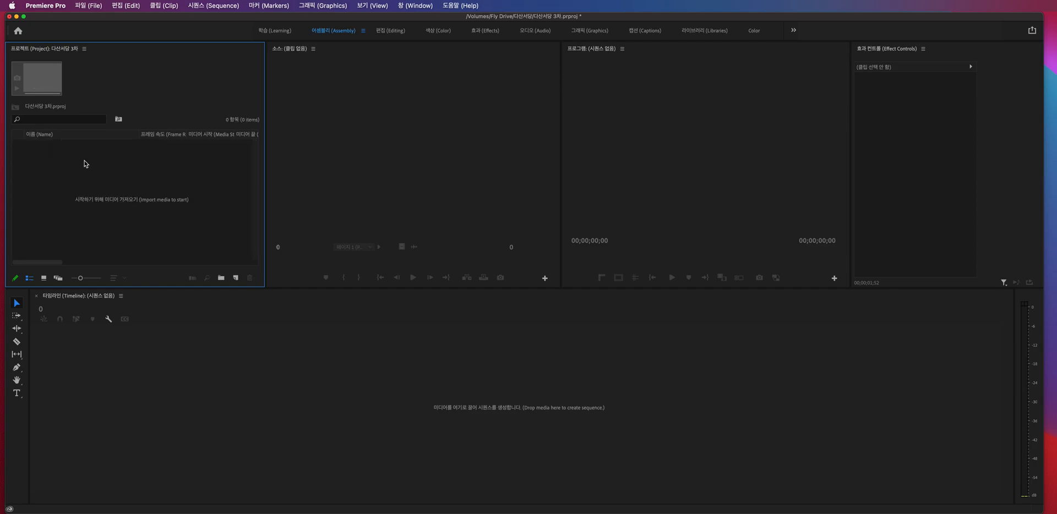
- Import P1073901.MP4 through P1073904.MP4 and Just a Little Hope Full Mix.wav from the Footage/0520 folder
click(352, 312)
click(146, 186)
double_click(135, 210)
drag(826, 83, 492, 94)
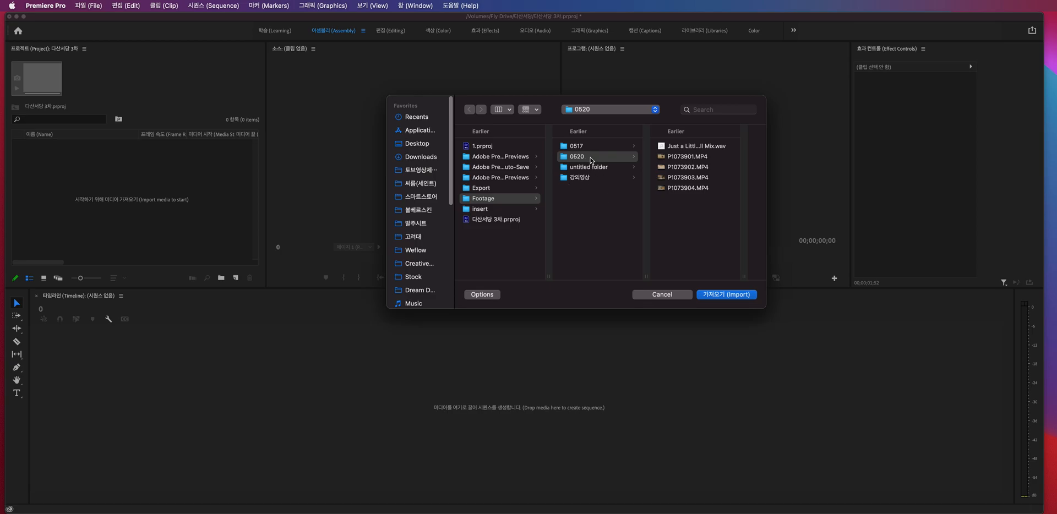
click(704, 147)
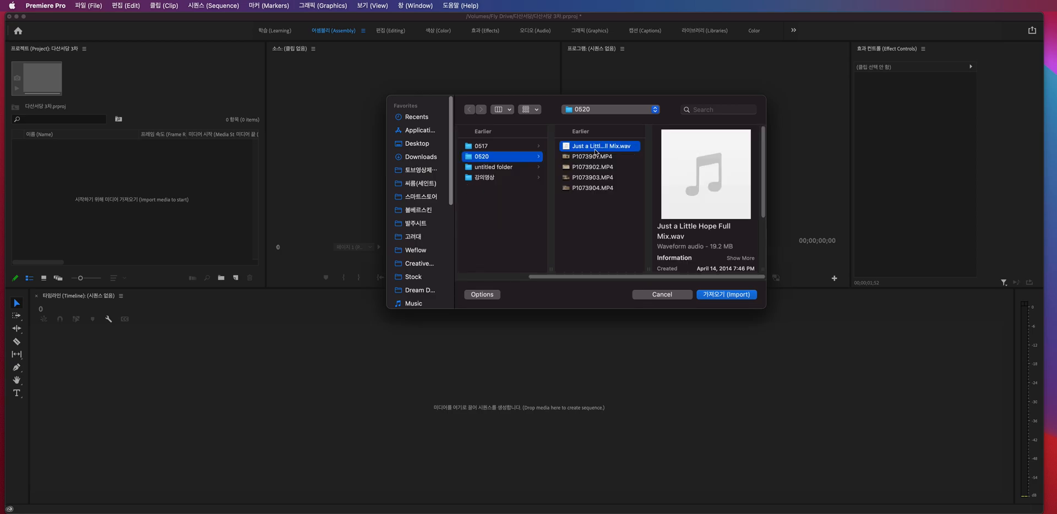
click(613, 157)
click(606, 225)
drag(605, 224, 598, 142)
click(727, 294)
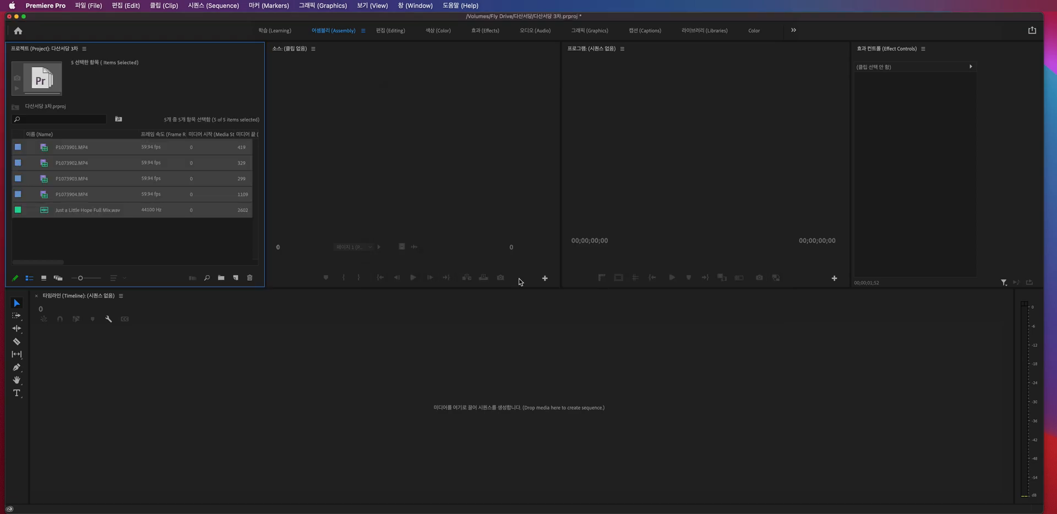
click(131, 239)
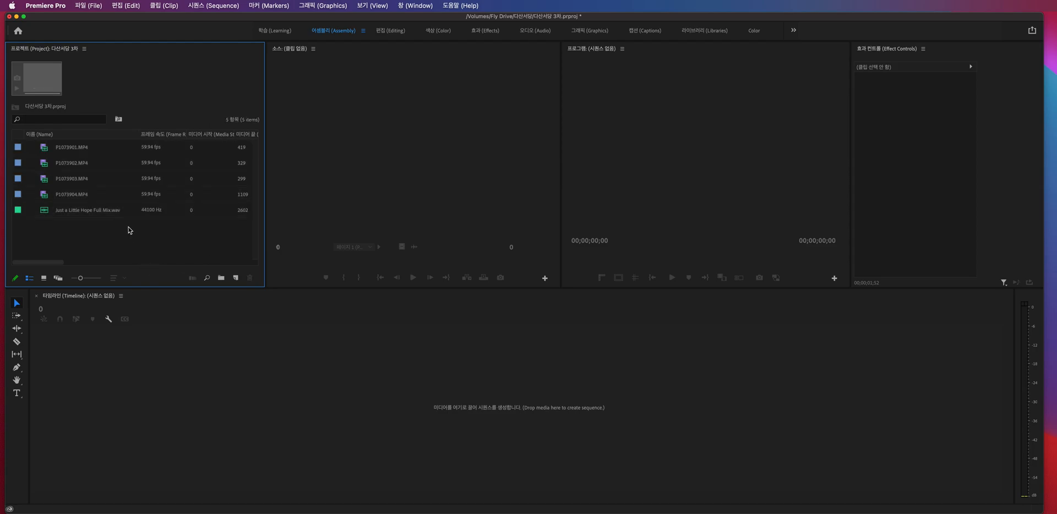
- Examine the media type, resolution and frame rate of the imported video clips and the audio file
click(43, 149)
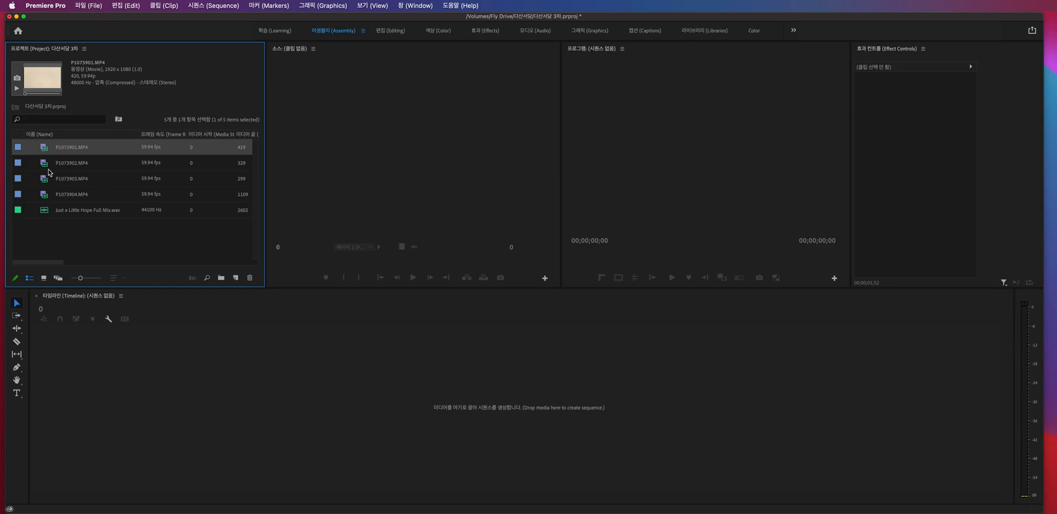
click(46, 192)
click(49, 214)
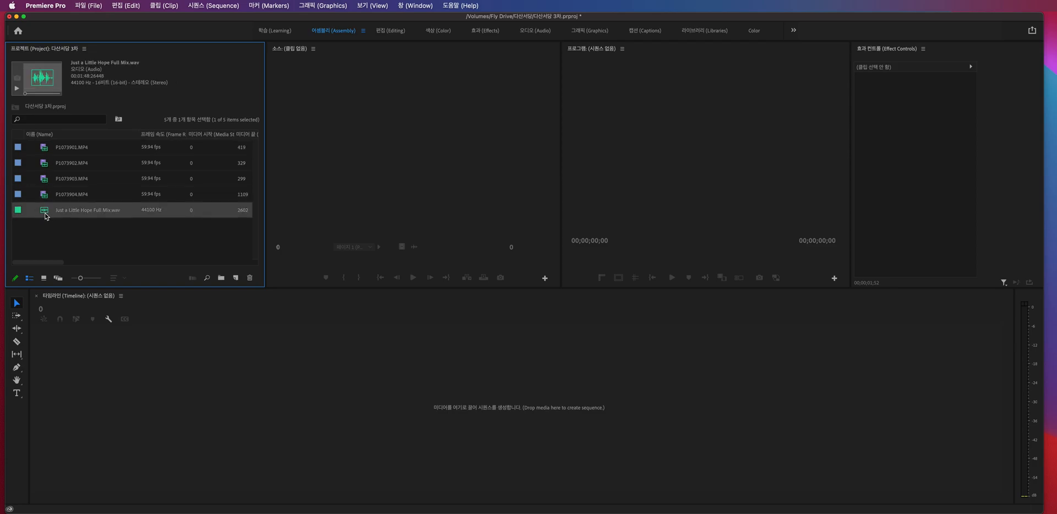
click(88, 231)
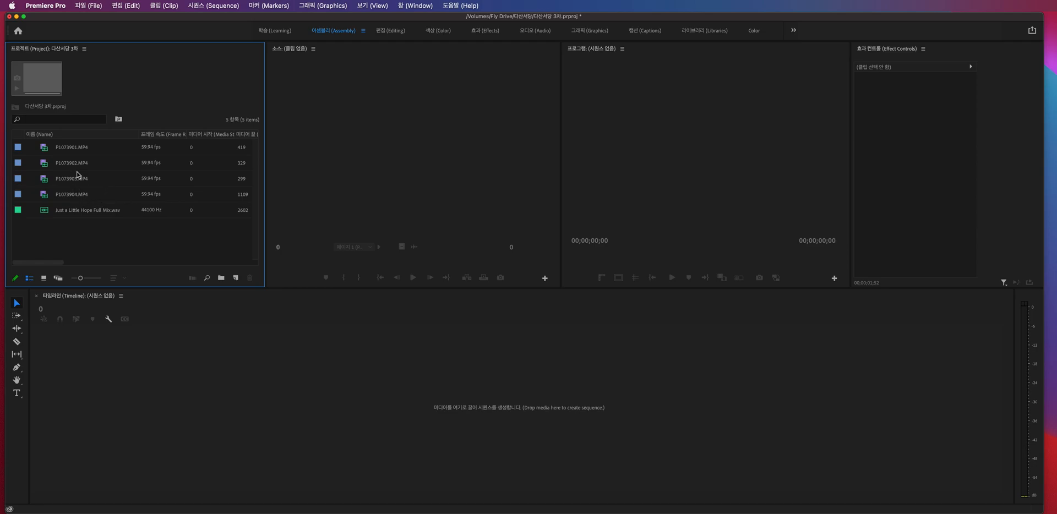
click(81, 152)
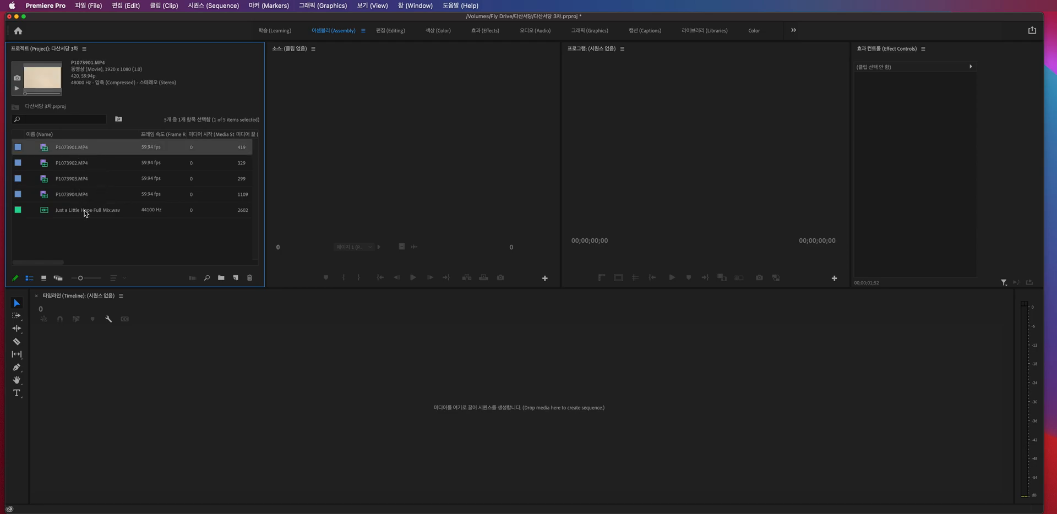
click(76, 235)
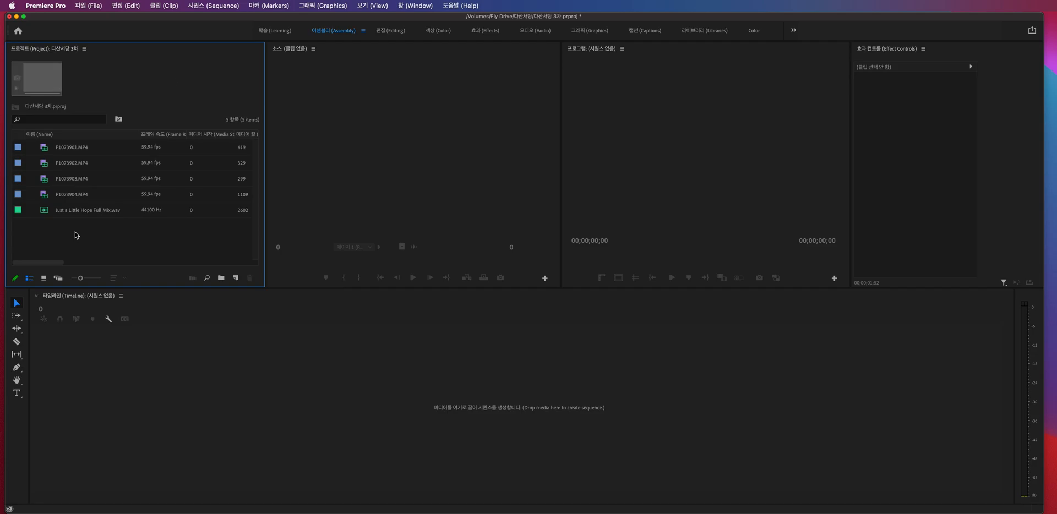
click(88, 199)
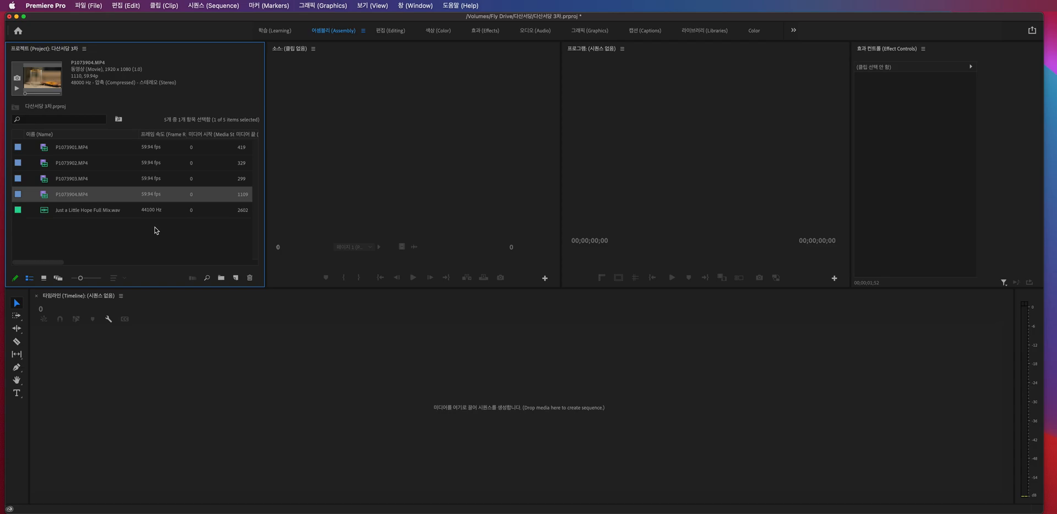
click(114, 211)
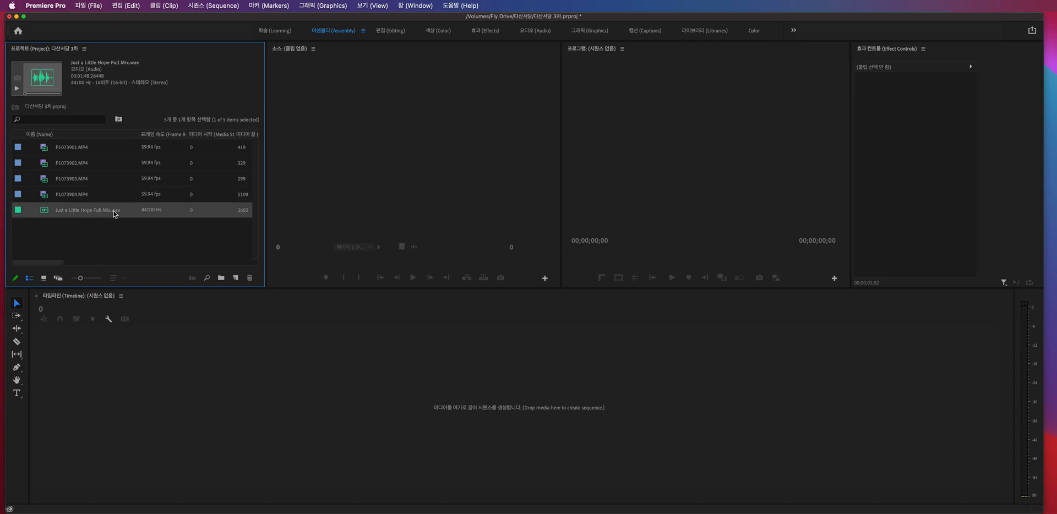
click(118, 240)
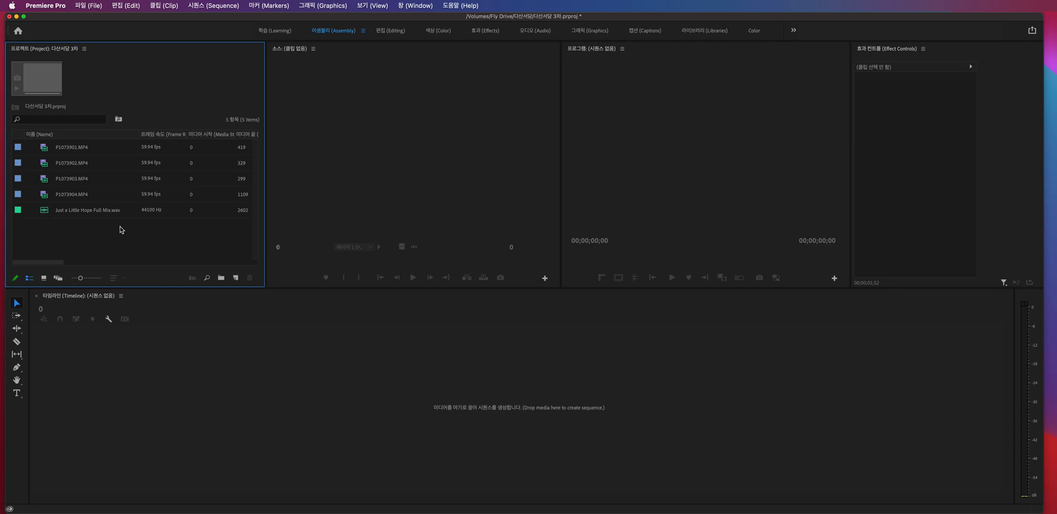
click(84, 195)
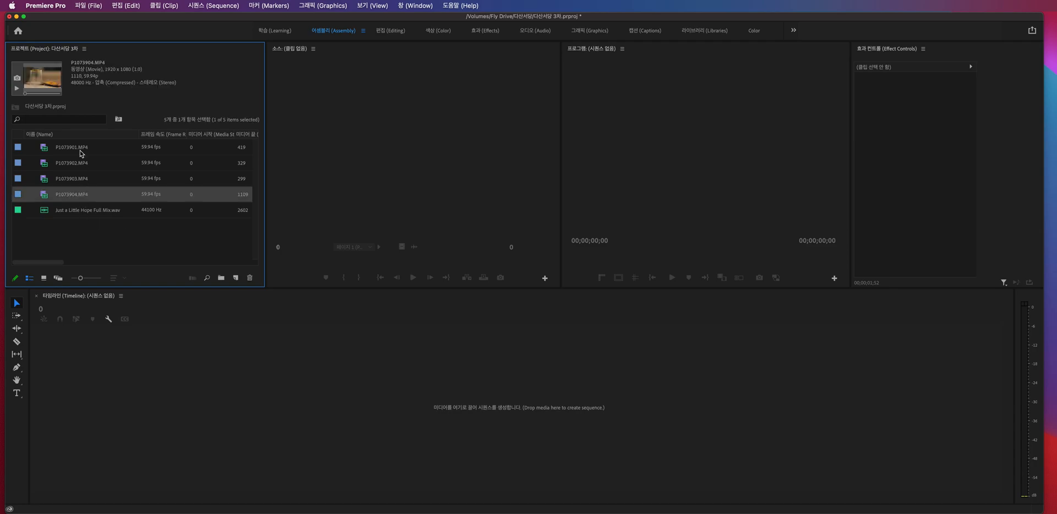
click(84, 152)
click(88, 199)
click(156, 149)
click(154, 196)
click(108, 213)
click(157, 238)
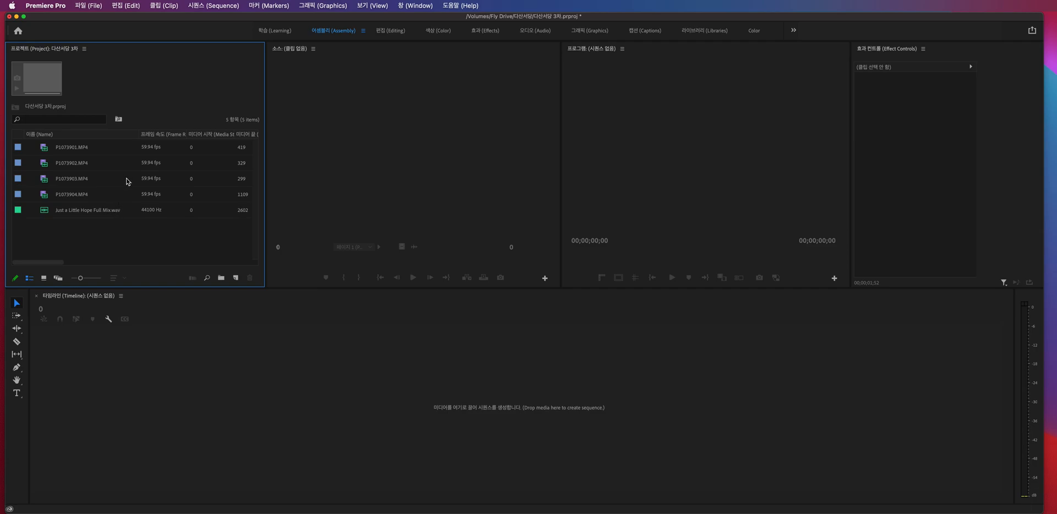
click(81, 149)
click(90, 165)
click(92, 179)
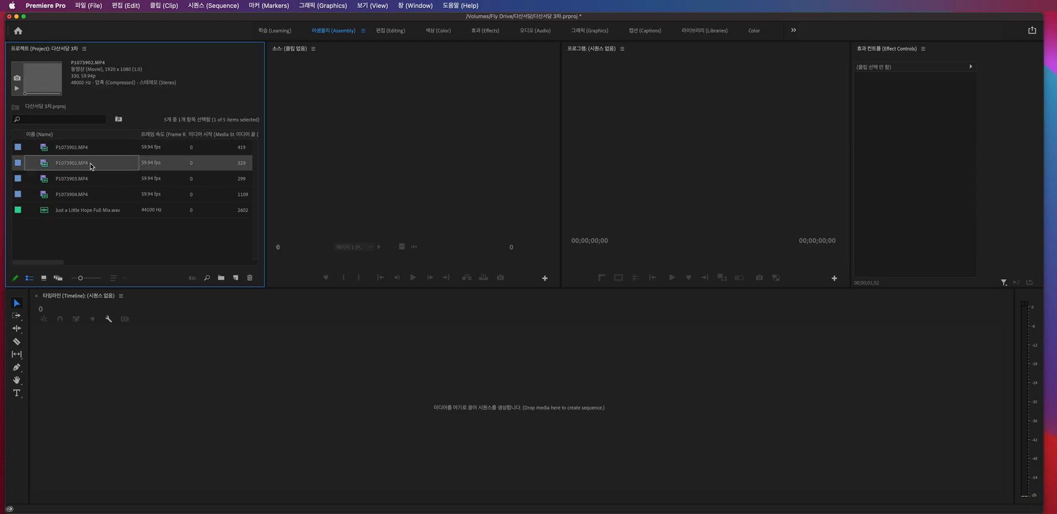
click(93, 195)
click(125, 233)
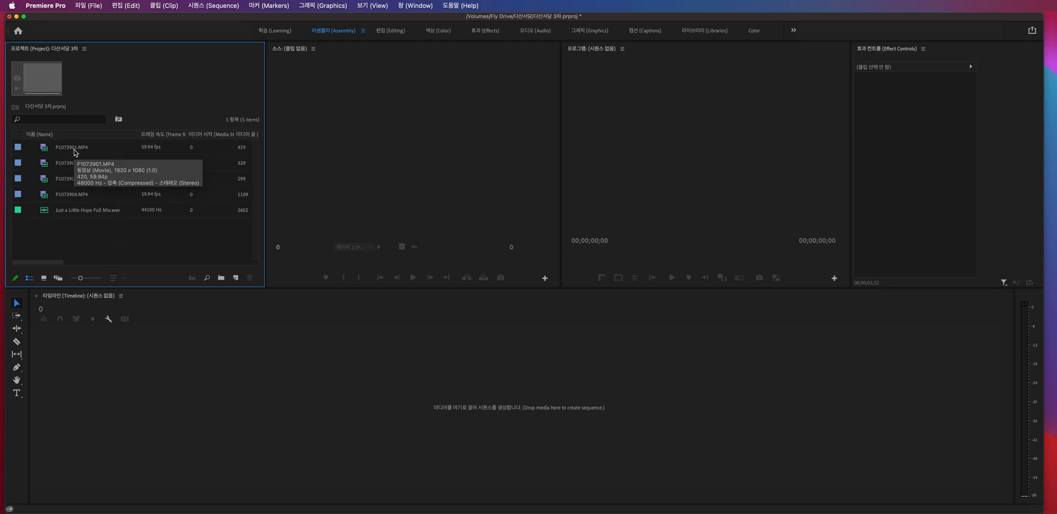
- Create a new sequence from P1073901.MP4 by placing the clip in the empty timeline
drag(74, 149, 99, 389)
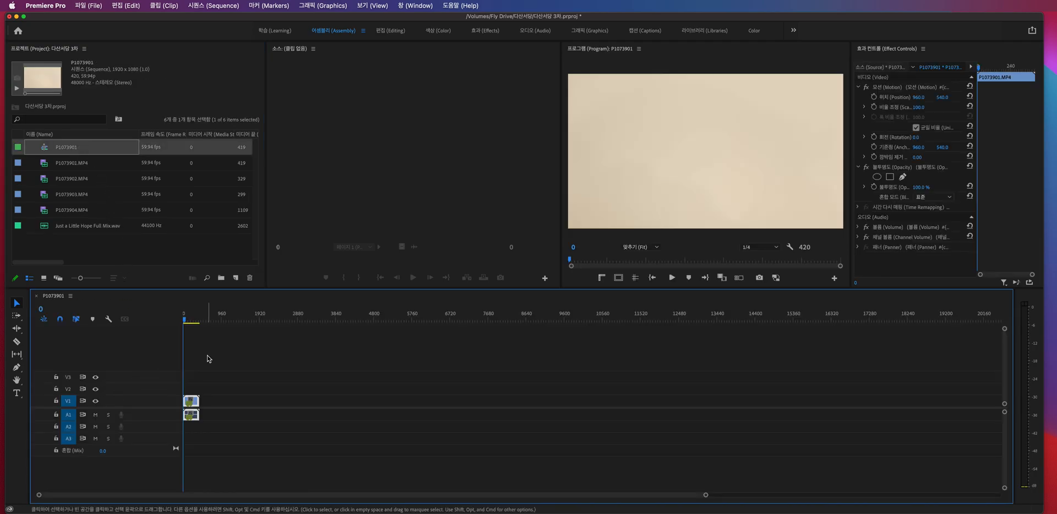
click(223, 359)
drag(192, 320, 135, 332)
- Append P1073902.MP4 and P1073903.MP4 to the sequence one at a time and delete both from the timeline
drag(76, 180, 193, 410)
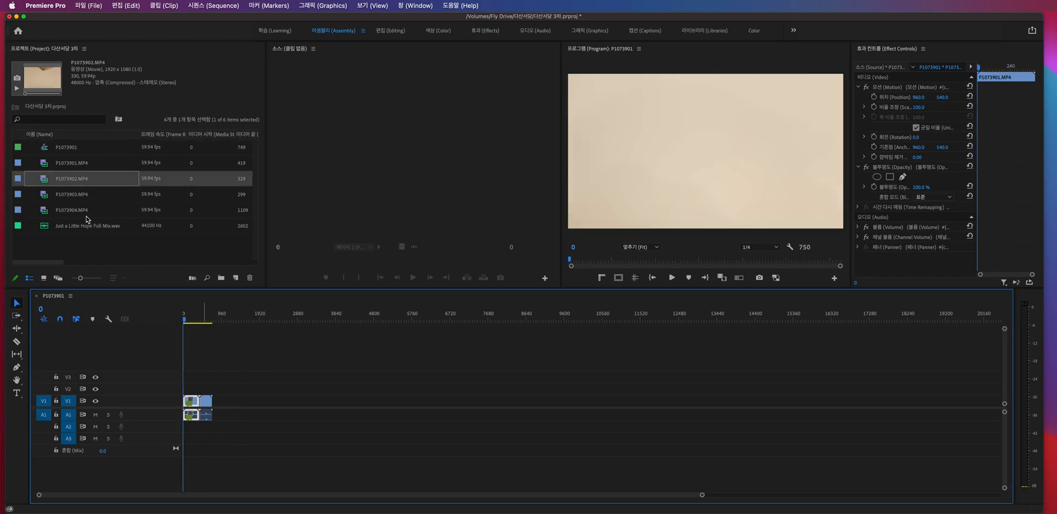
drag(87, 195, 201, 428)
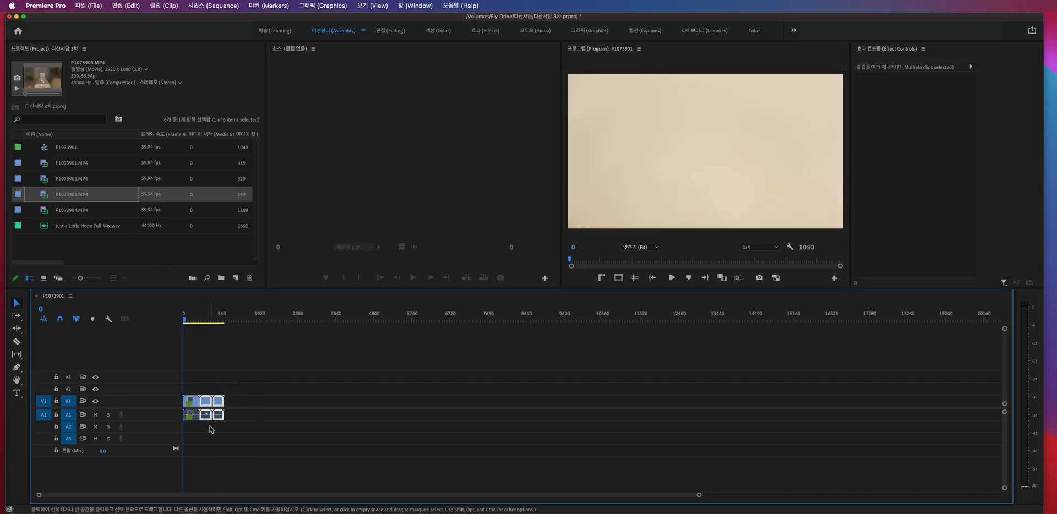
key(Delete)
- Append P1073902.MP4, P1073903.MP4 and P1073904.MP4 together after the first clip on V1 and A1
click(75, 178)
shift+click(83, 209)
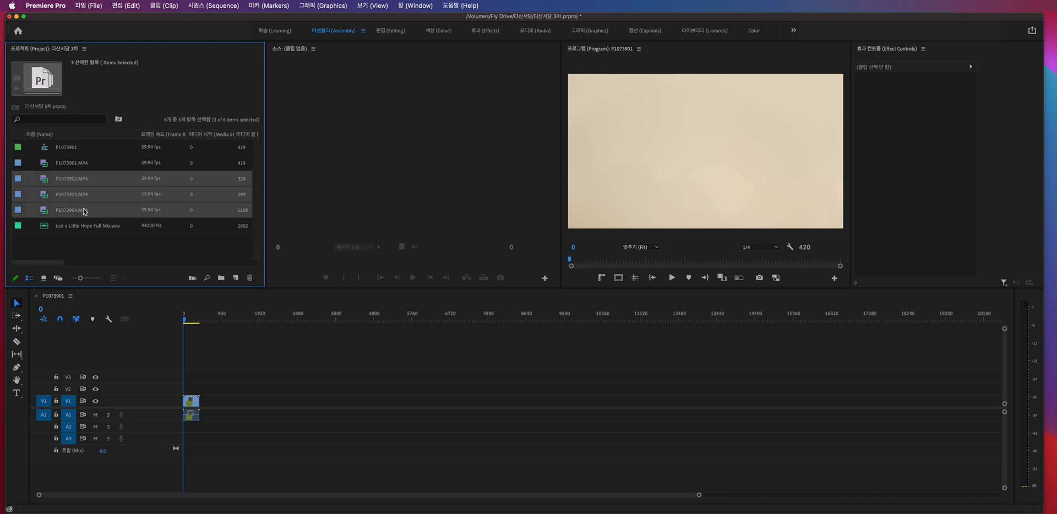
click(72, 229)
click(76, 180)
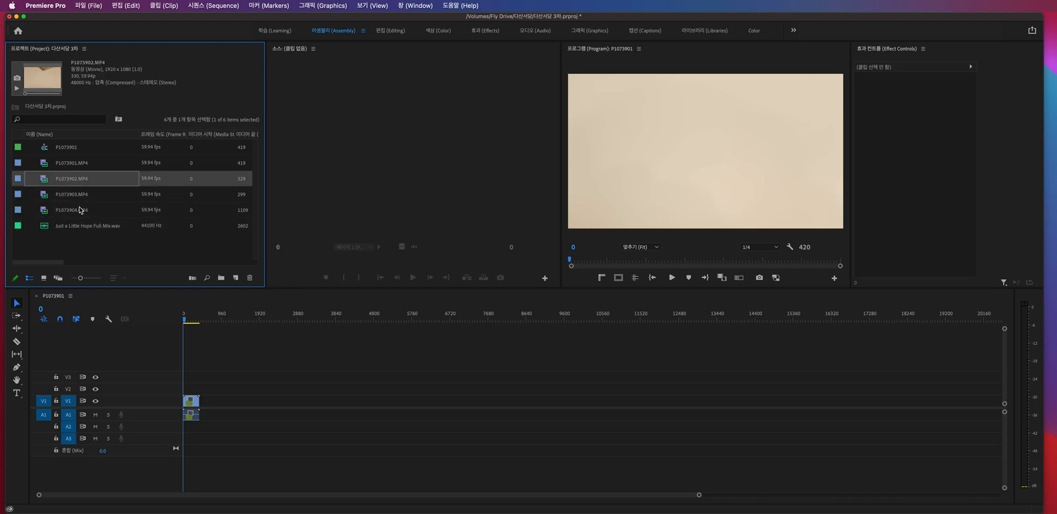
shift+click(80, 210)
drag(175, 318, 237, 406)
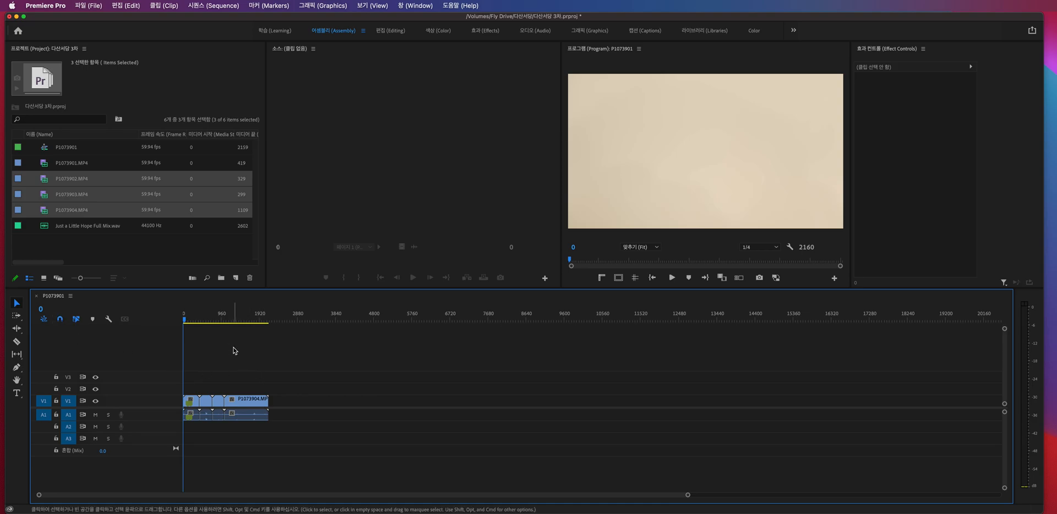
- Fit the whole sequence in the timeline and place the playhead at frame 102 within the first clip
key(backslash)
drag(233, 322, 501, 359)
drag(519, 358, 184, 314)
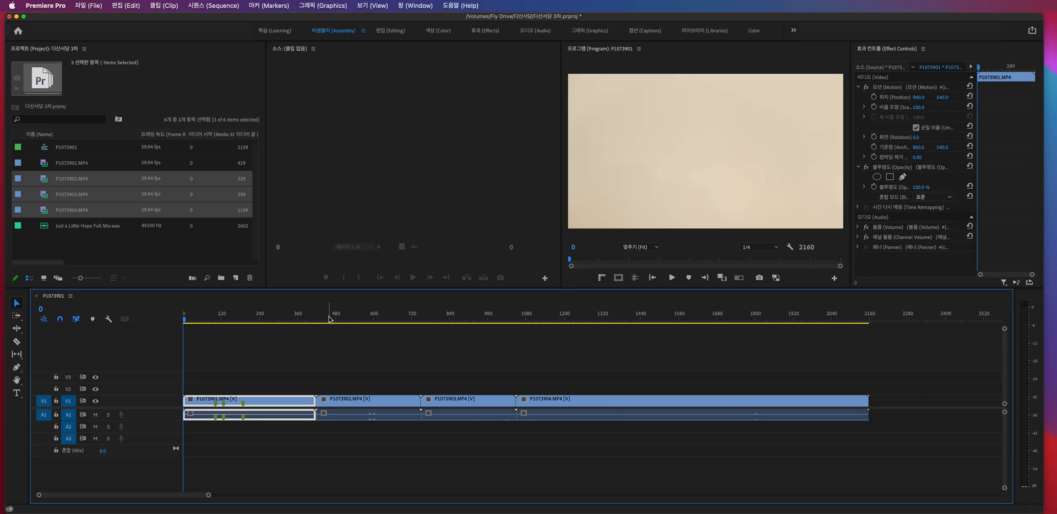
click(262, 350)
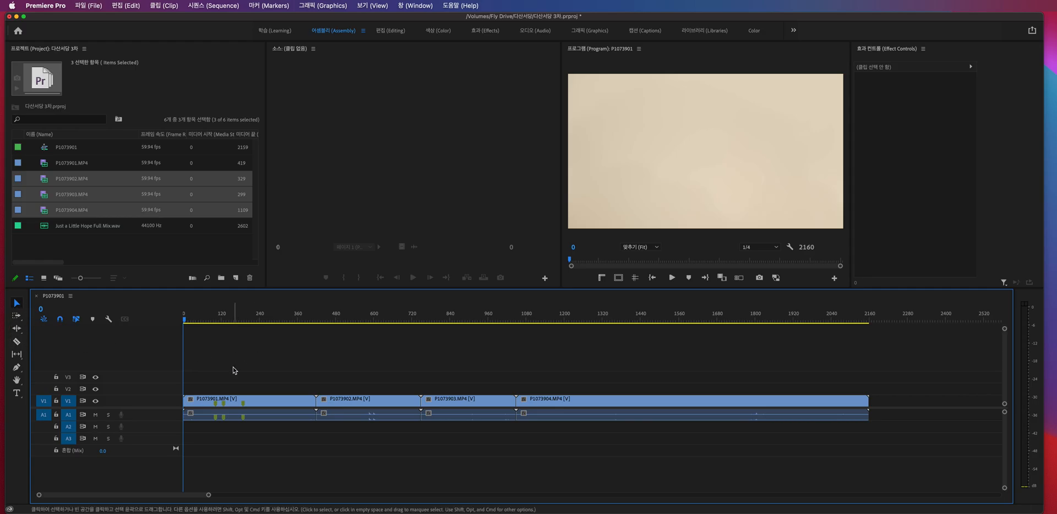
drag(186, 315, 215, 310)
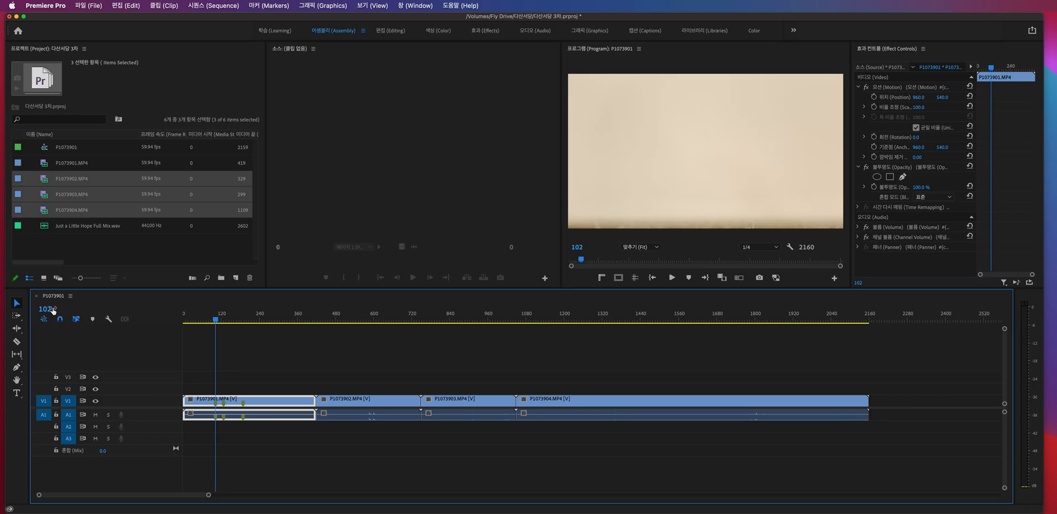
- Set the time display to 59.94 fps Drop-Frame Timecode and move the playhead to 00;00;01;33
right_click(47, 310)
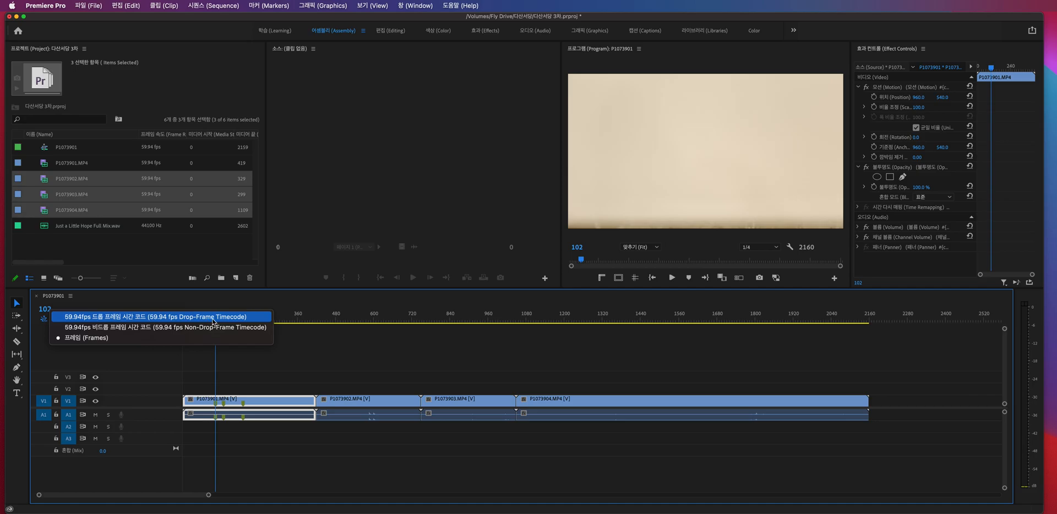
click(137, 317)
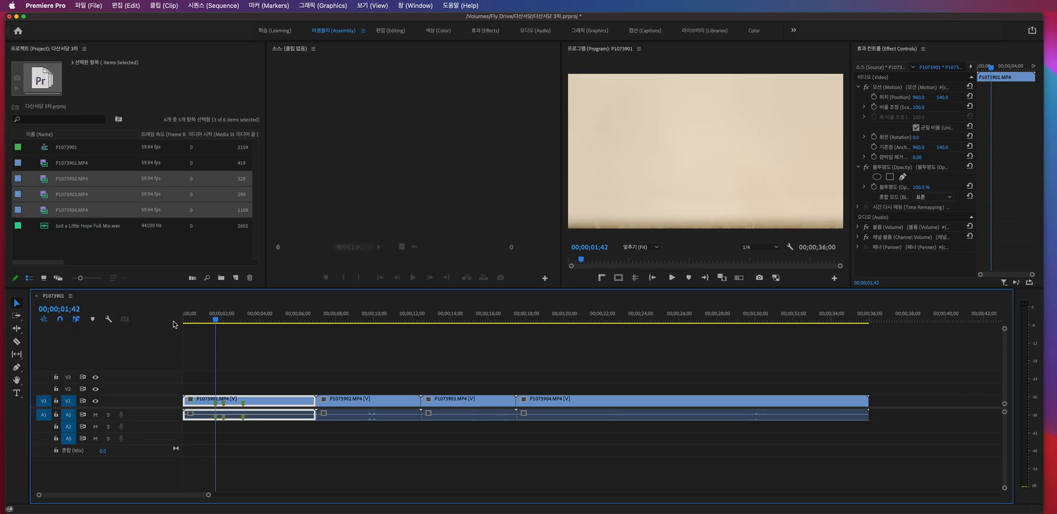
drag(215, 322, 215, 325)
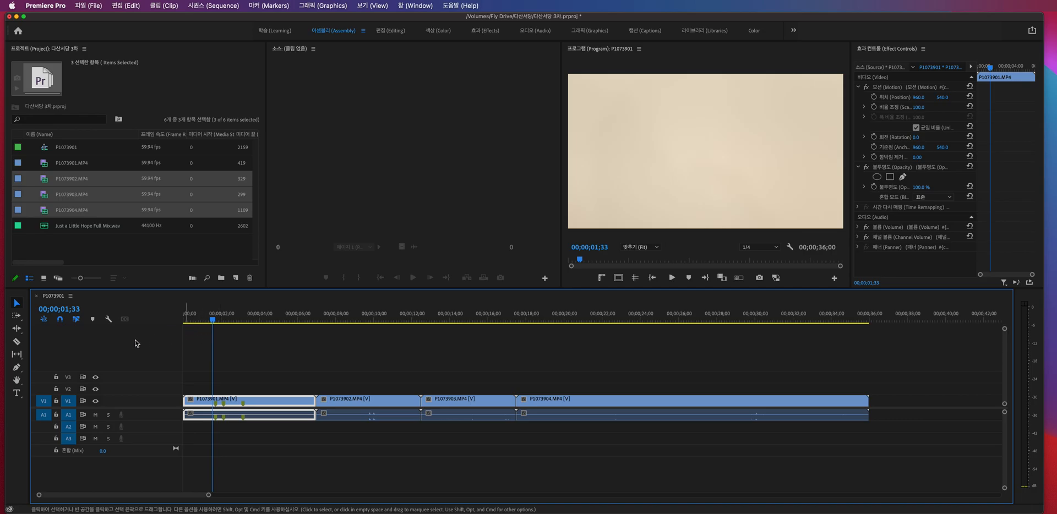
click(18, 343)
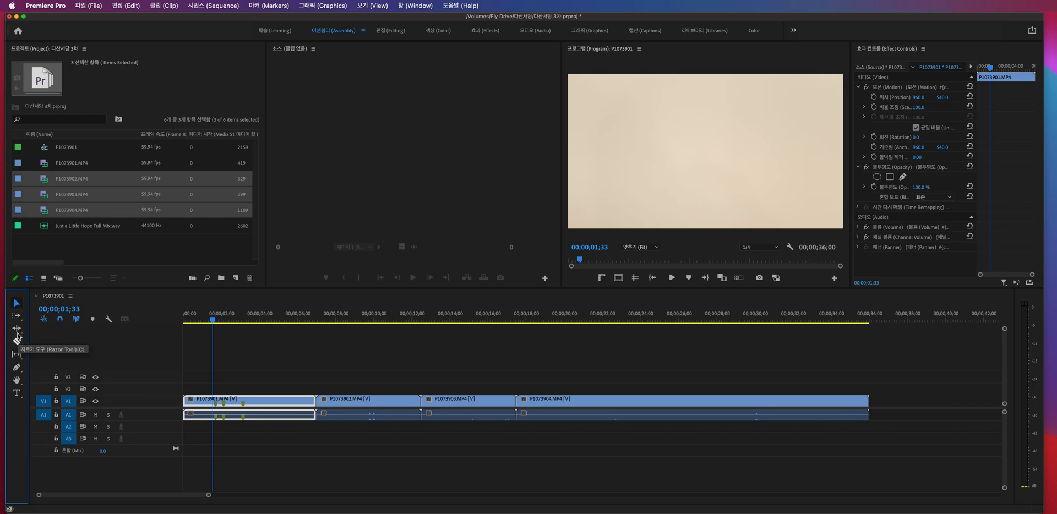
click(16, 303)
click(370, 401)
click(289, 397)
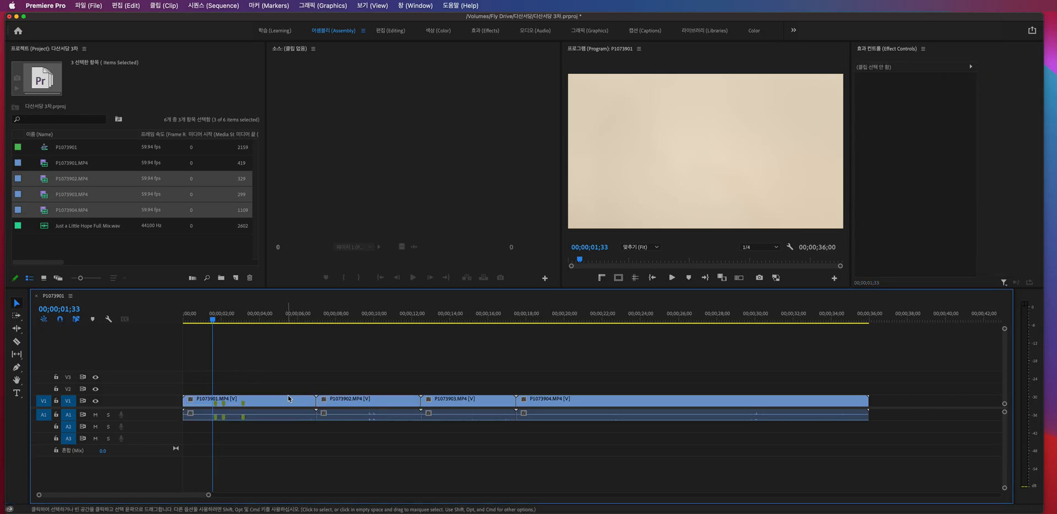
- Split P1073901.MP4 with the Razor tool at 00;00;01;33 and at points farther along the clip, and undo the cuts
click(16, 342)
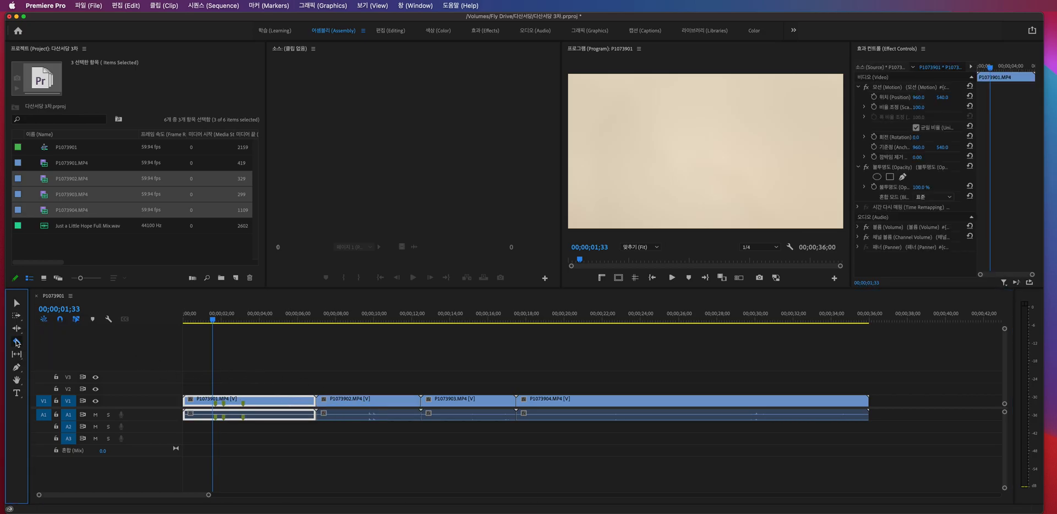
click(213, 401)
click(255, 400)
click(287, 401)
key(super+z)
key(super+z)
key(super+z)
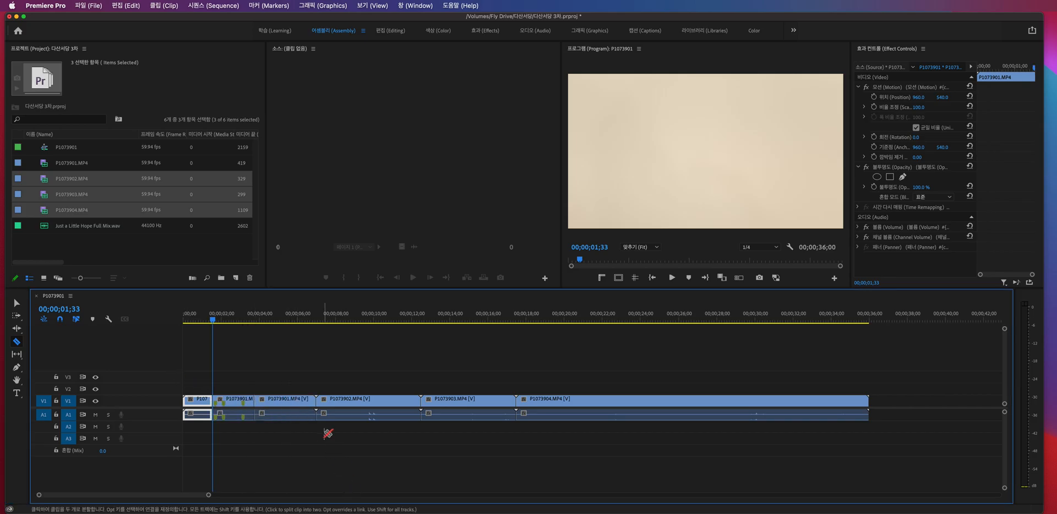
key(v)
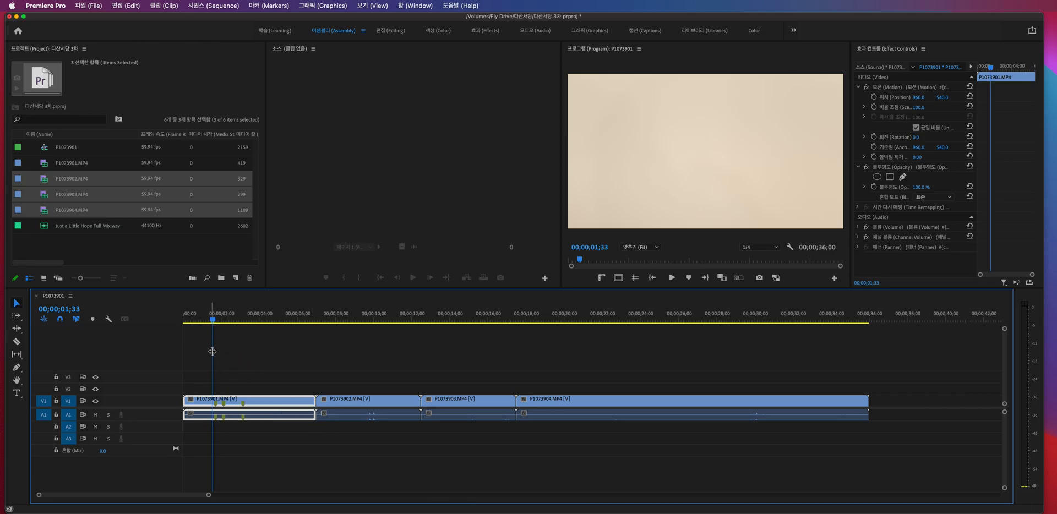
- Split P1073901.MP4 once at the playhead with the Razor tool, return to the Selection tool and undo the cut
click(18, 342)
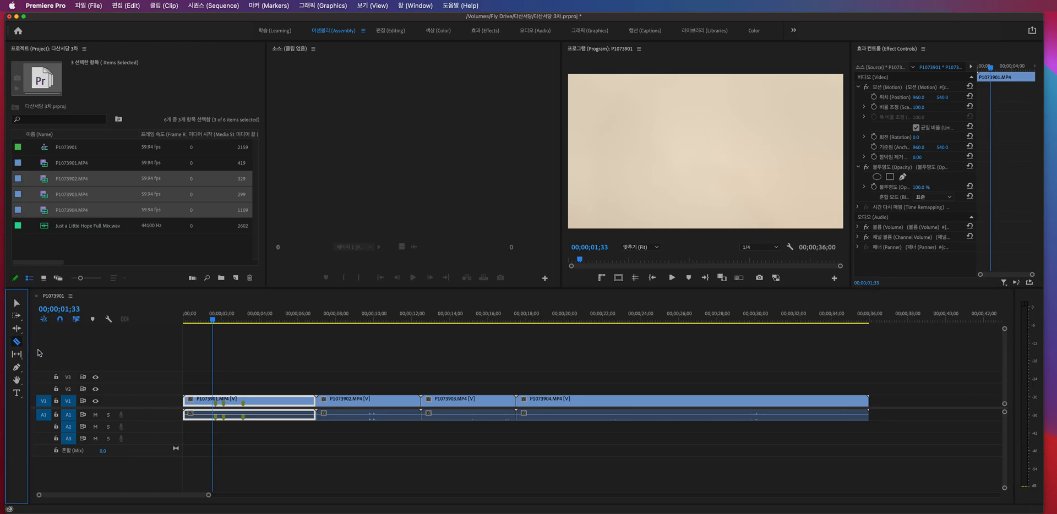
click(212, 405)
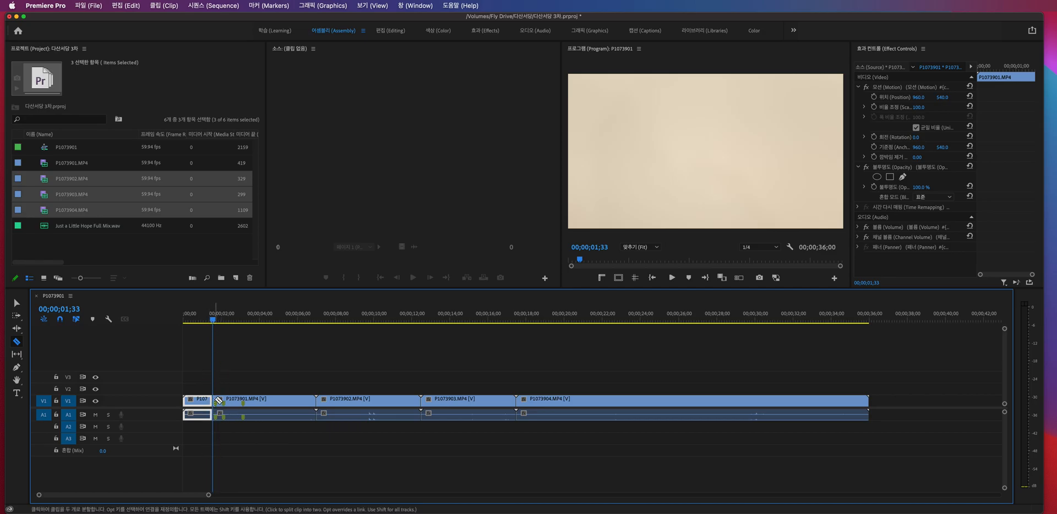
key(v)
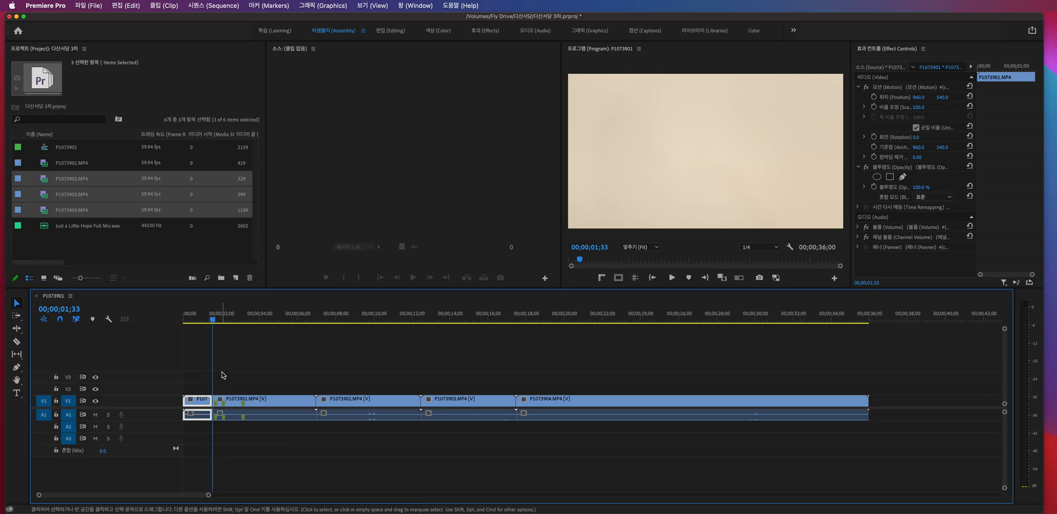
key(super+z)
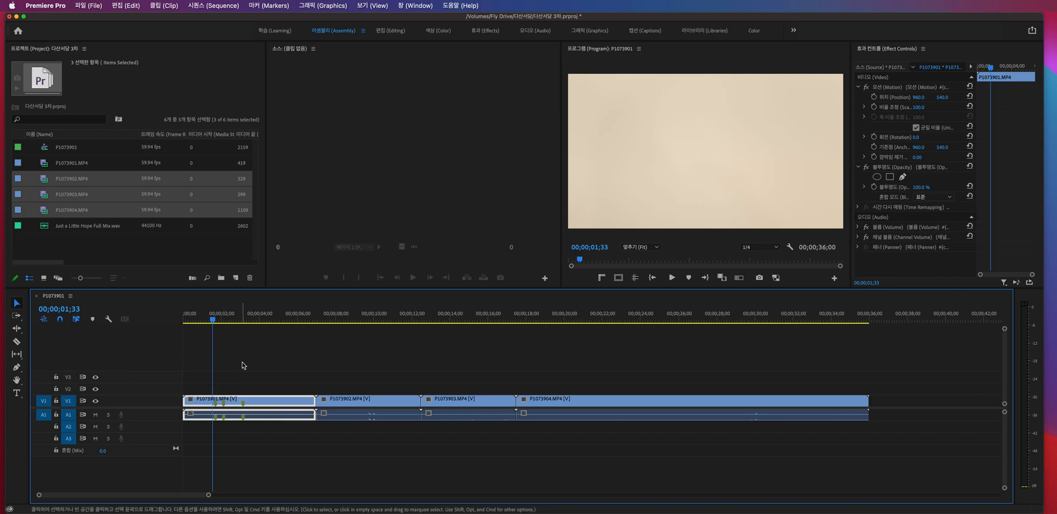
- Razor P1073901.MP4 at the playhead and at two spots after it, undo these cuts and return to the Selection tool
key(c)
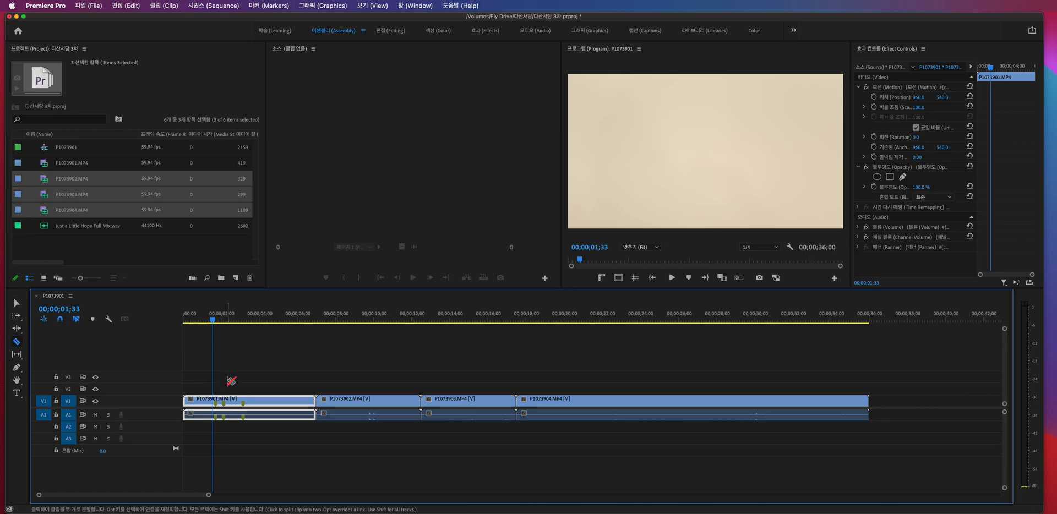
click(213, 401)
click(233, 400)
click(270, 401)
key(super+z)
key(super+z)
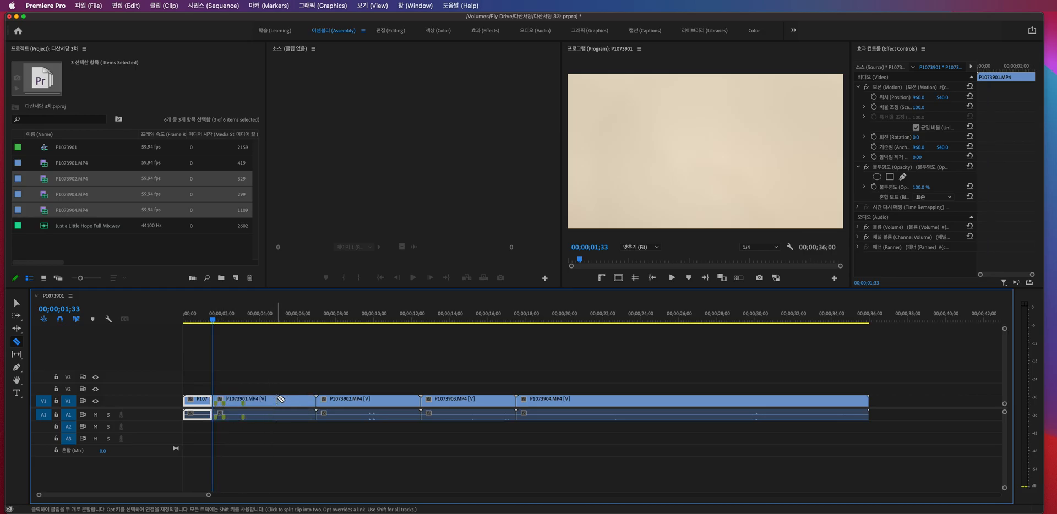
key(v)
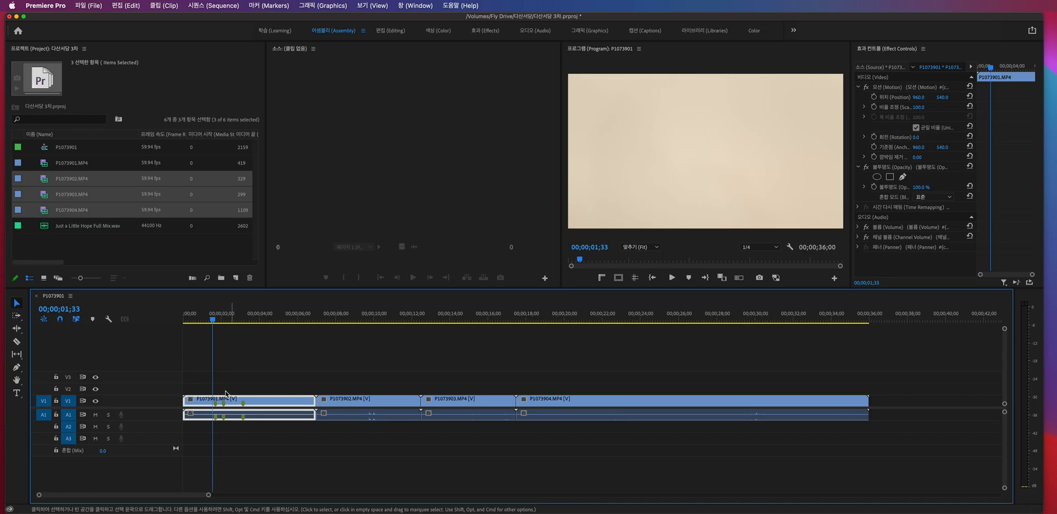
- Move the playhead to 00;00;01;41, split P1073901.MP4 there and select the part after the cut
mouse_move(212, 319)
mouse_down()
mouse_move(250, 320)
mouse_move(217, 317)
mouse_up()
key(c)
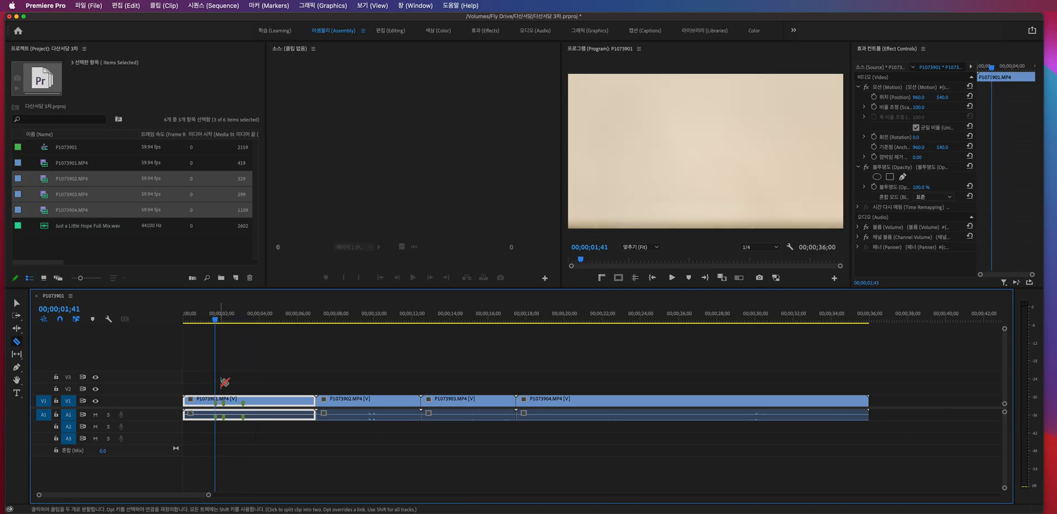
click(216, 400)
key(v)
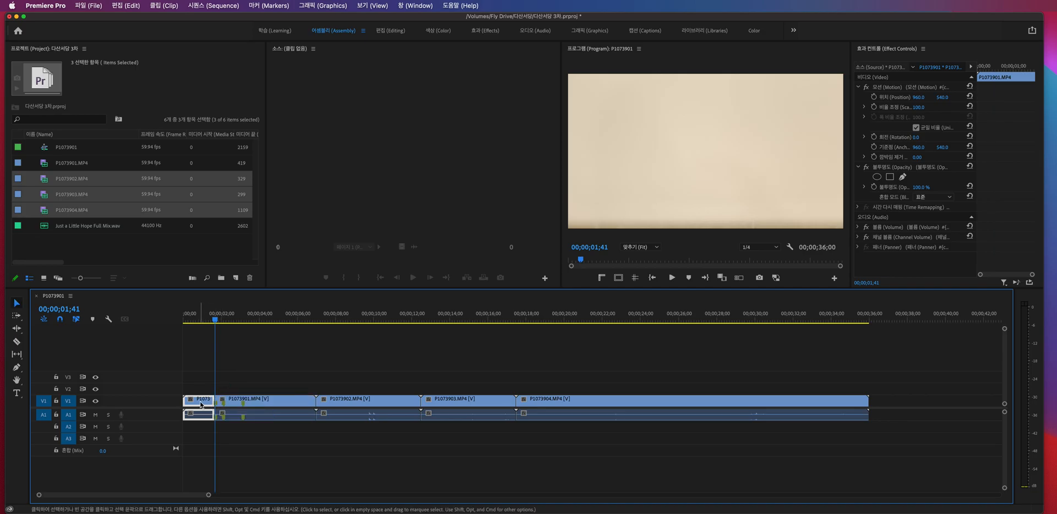
click(259, 398)
key(c)
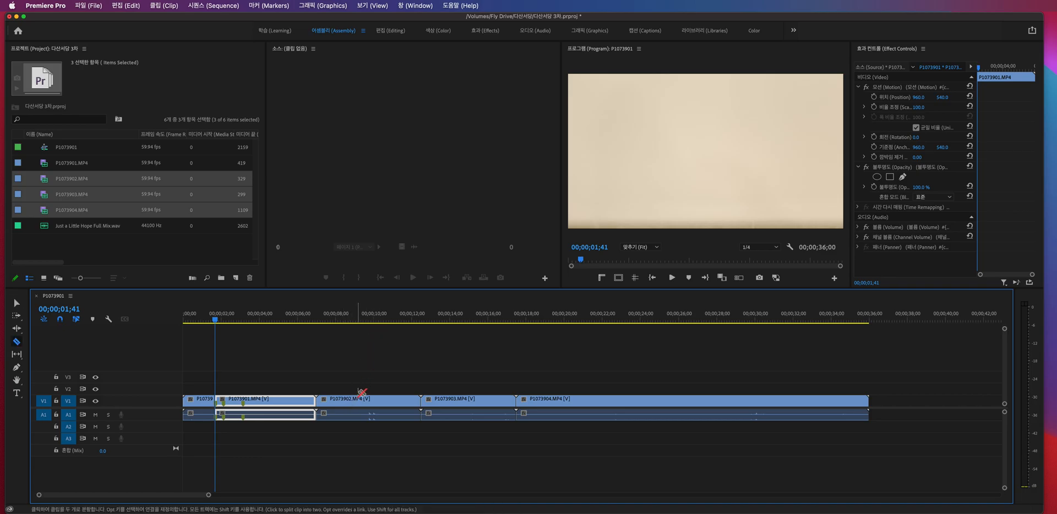
key(v)
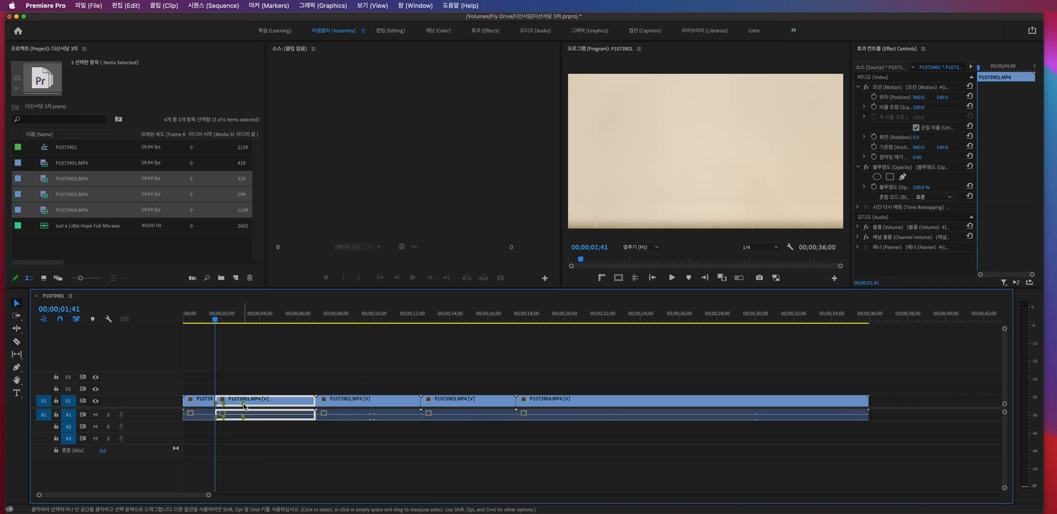
- Split the remaining part of P1073901.MP4 at 00;00;03;30, and undo both this cut and the one at 00;00;01;41
click(248, 345)
key(c)
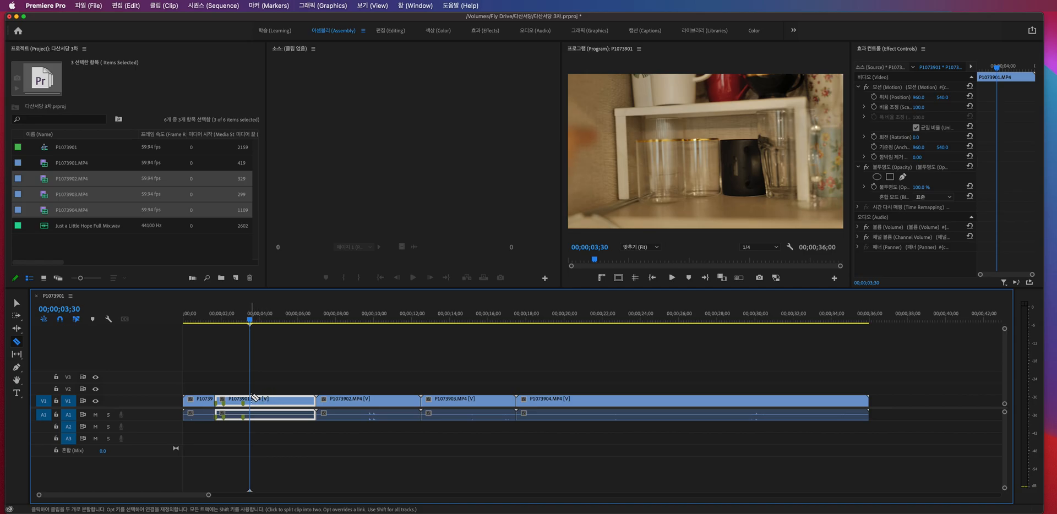
click(252, 399)
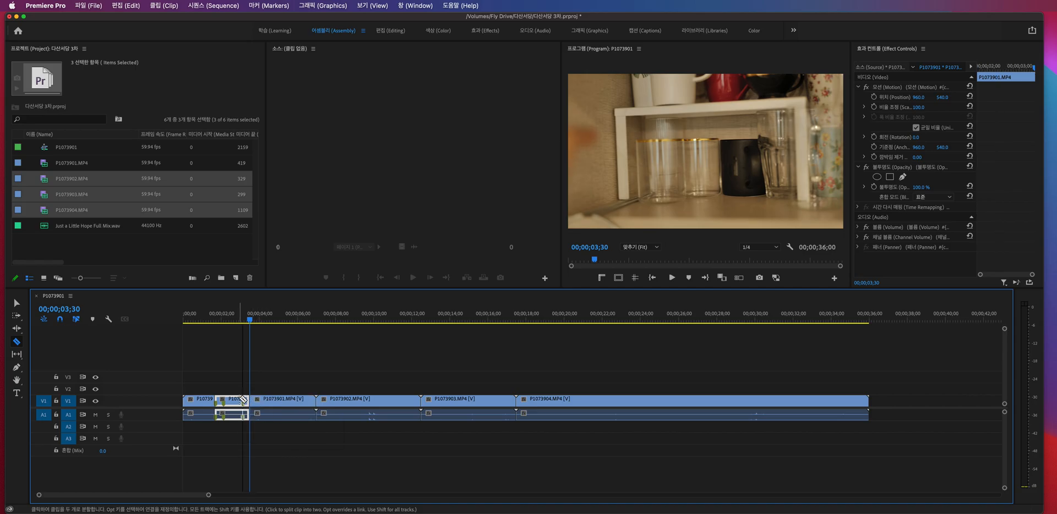
key(super+z)
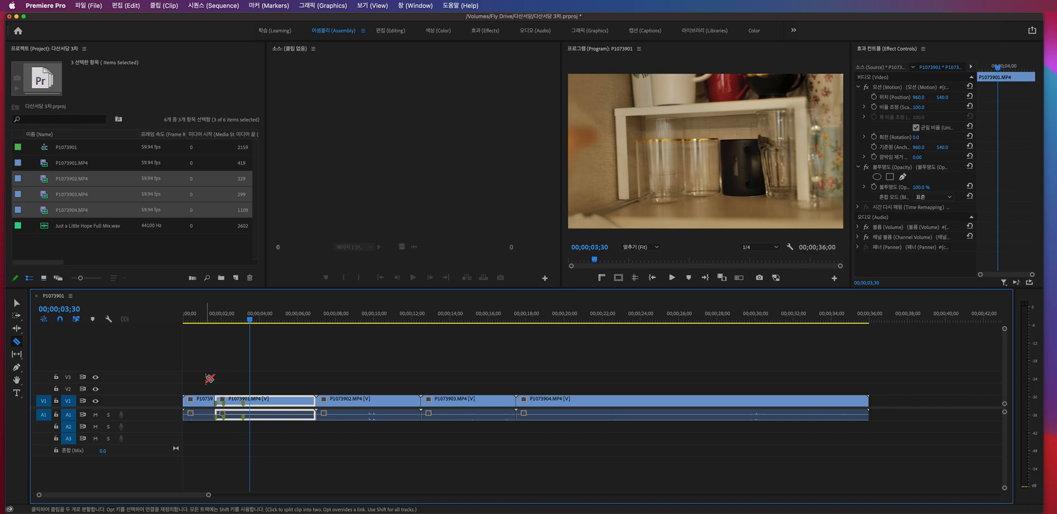
key(super+z)
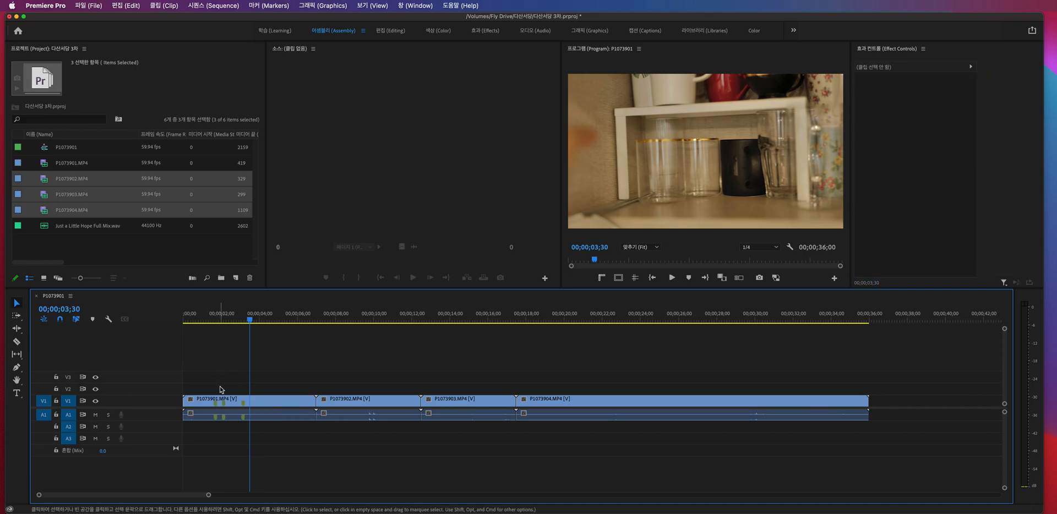
- Cut off and delete the part of P1073901.MP4 before 00;00;01;41, leaving the gap, and return the playhead to 00;00;00;00
click(217, 401)
key(v)
click(227, 399)
key(c)
click(217, 400)
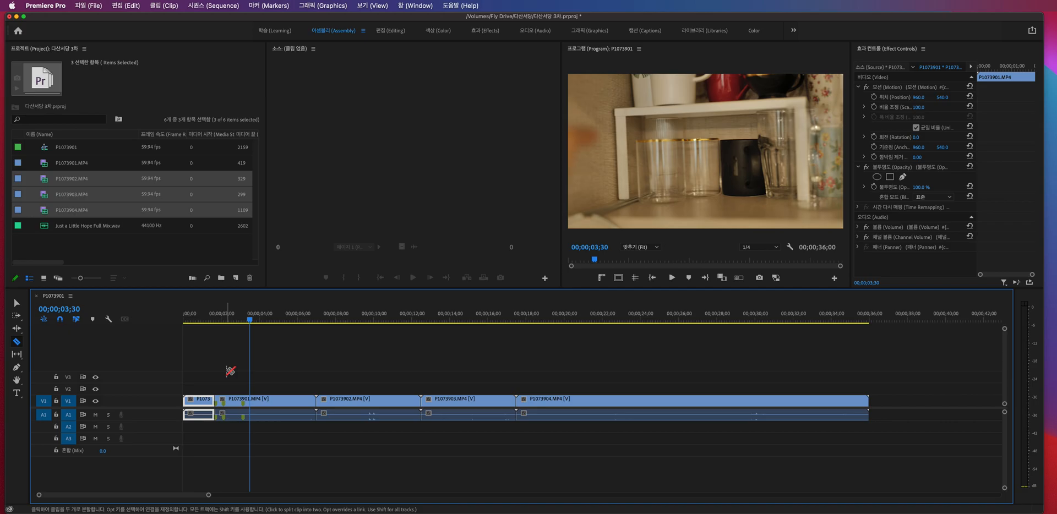
key(Delete)
key(v)
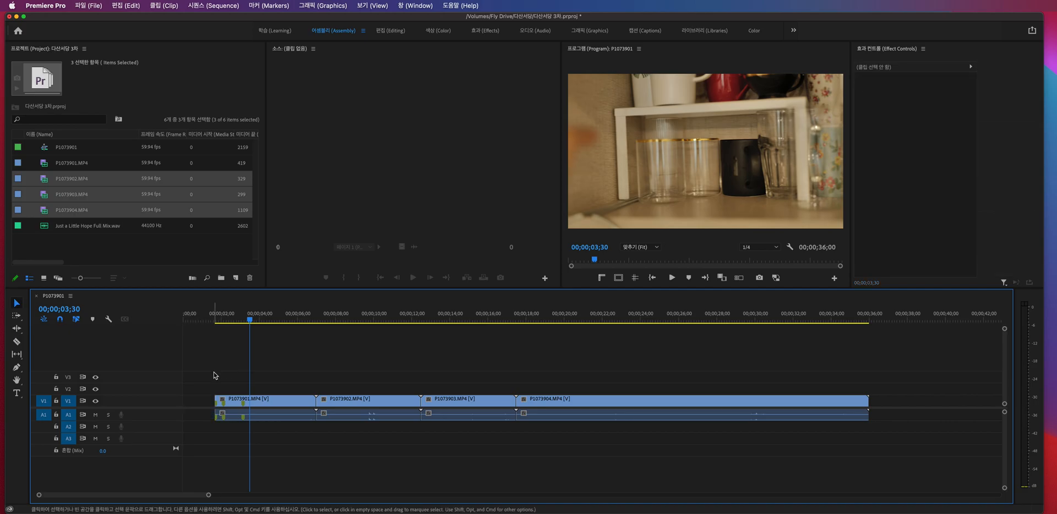
drag(219, 318, 177, 315)
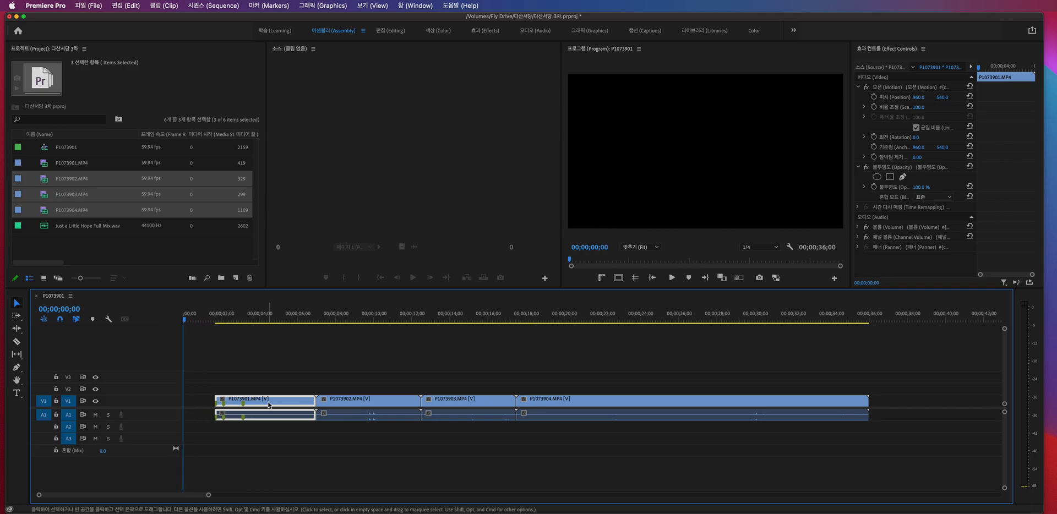
- Move P1073901.MP4, P1073902.MP4 and P1073903.MP4 earlier one at a time to close each gap, and undo the three moves
drag(268, 405, 237, 406)
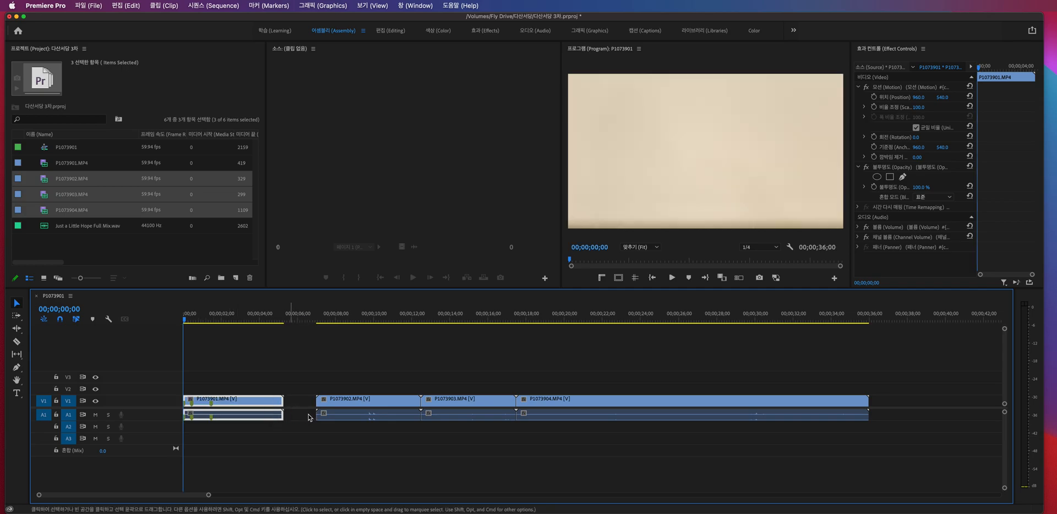
drag(344, 408, 312, 408)
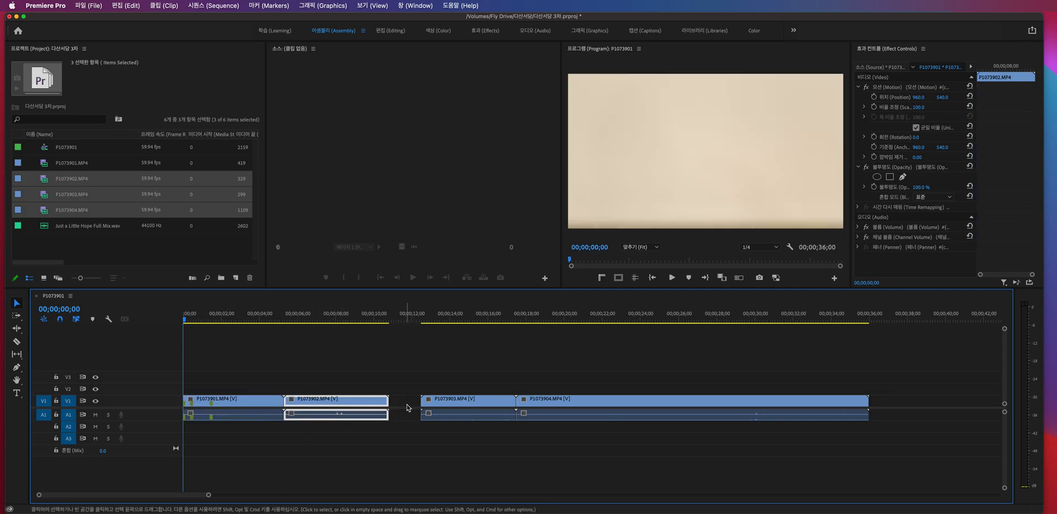
drag(438, 403, 408, 403)
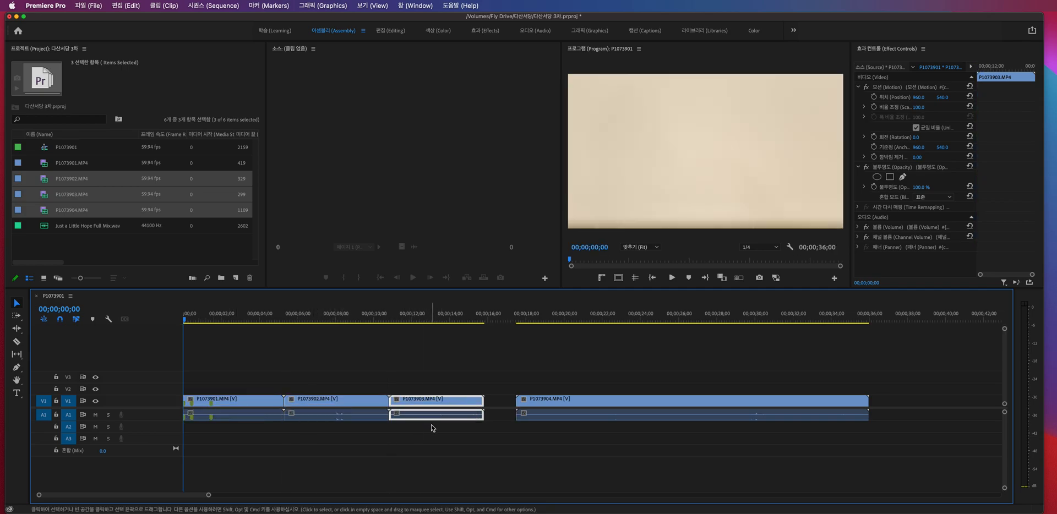
key(super+z)
key(super+z)
key(super+z)
- Select all four clips together, move them to the start of the sequence and undo the move
drag(277, 372, 590, 435)
drag(274, 402, 209, 402)
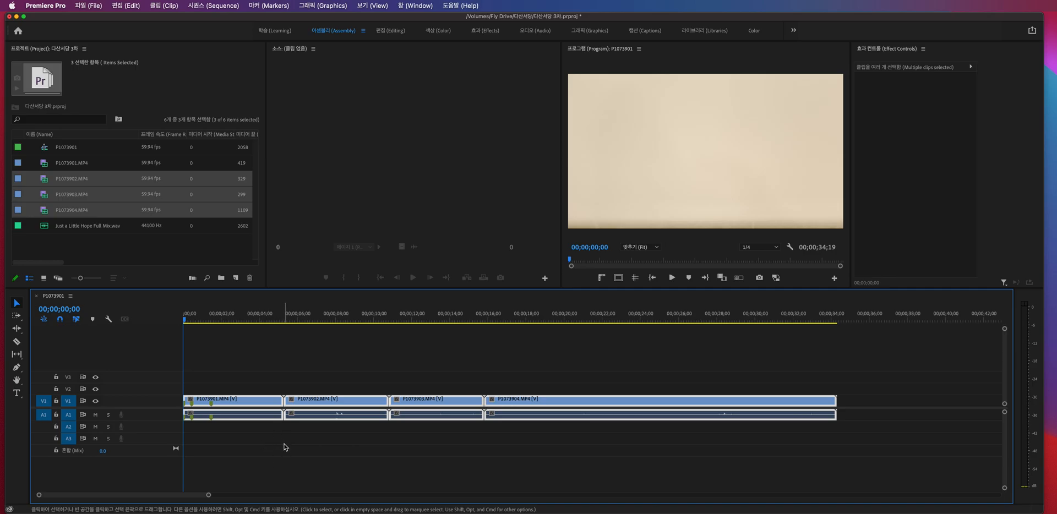
key(super+z)
- Select the empty gap before P1073901.MP4, delete it so the clips close up, and undo the deletion
click(193, 404)
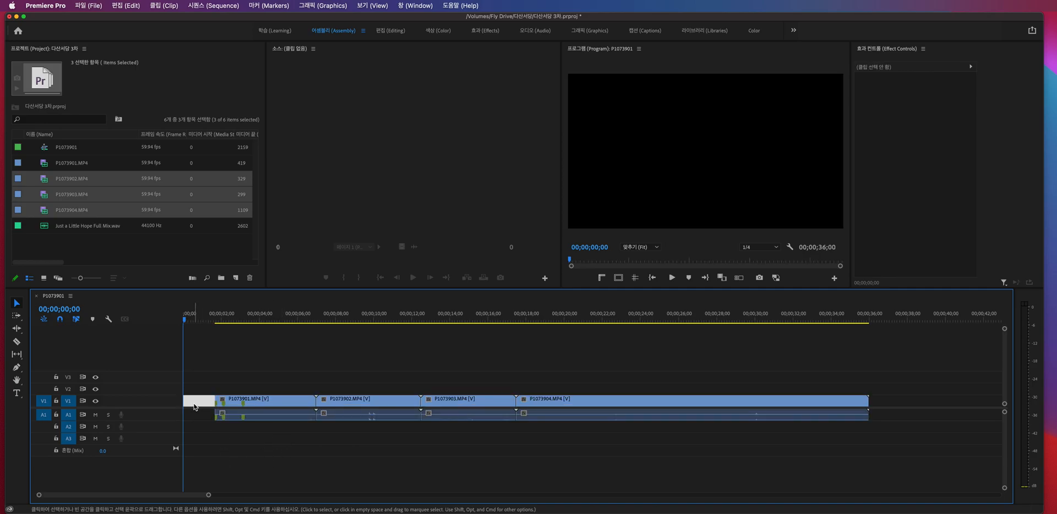
click(199, 412)
click(201, 405)
key(Delete)
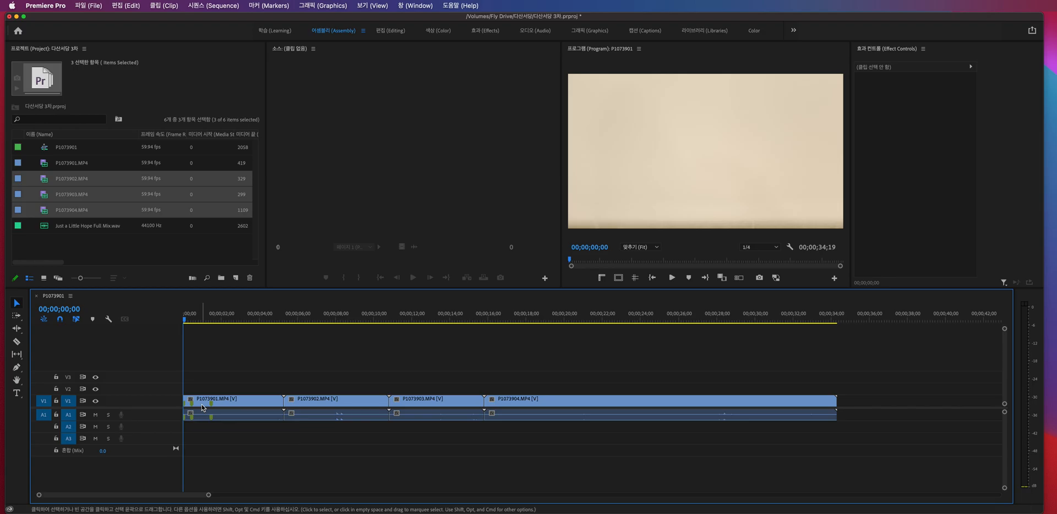
key(super+z)
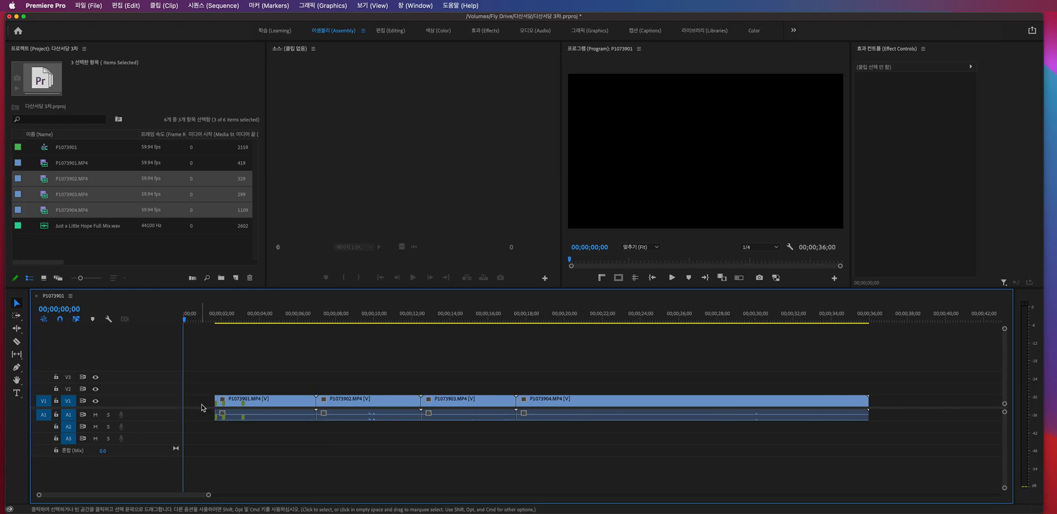
- Use the Track Select Forward tool to select all clips from P1073901.MP4 onward, and reselect only from P1073902.MP4 onward
click(16, 317)
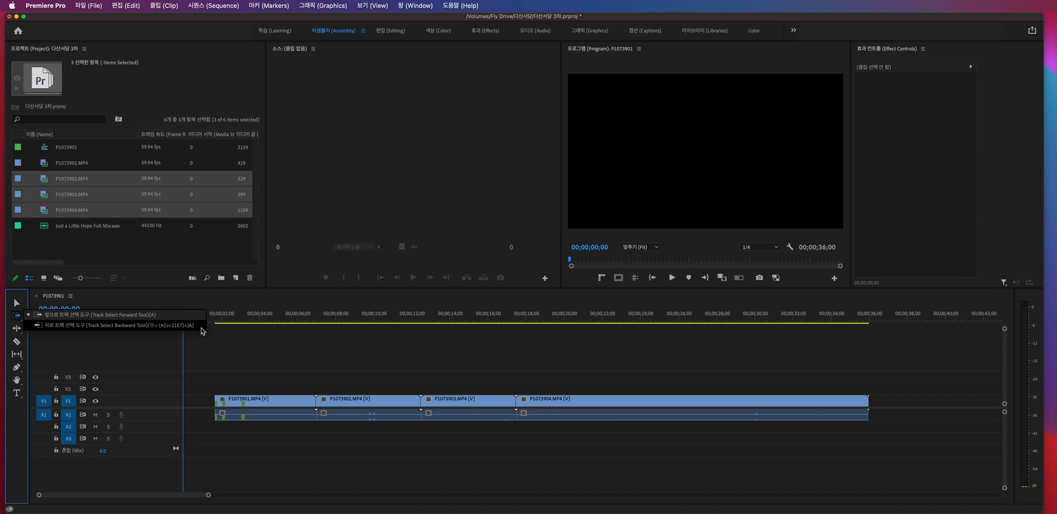
click(227, 360)
key(v)
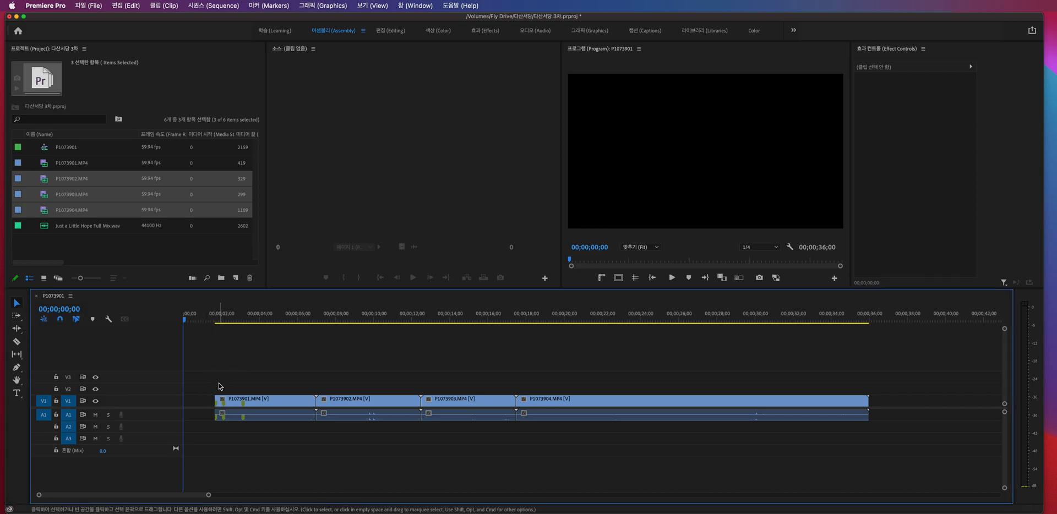
key(a)
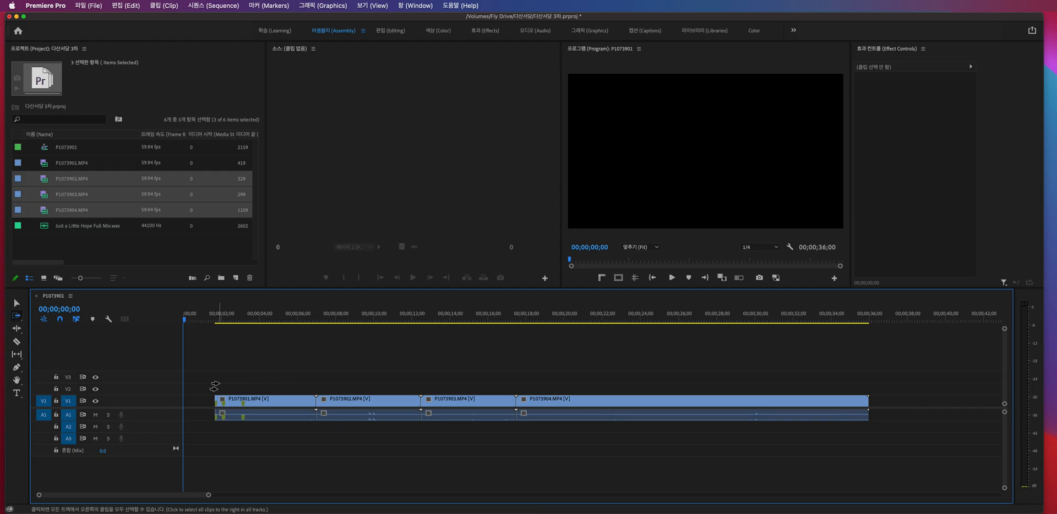
key(shift+a)
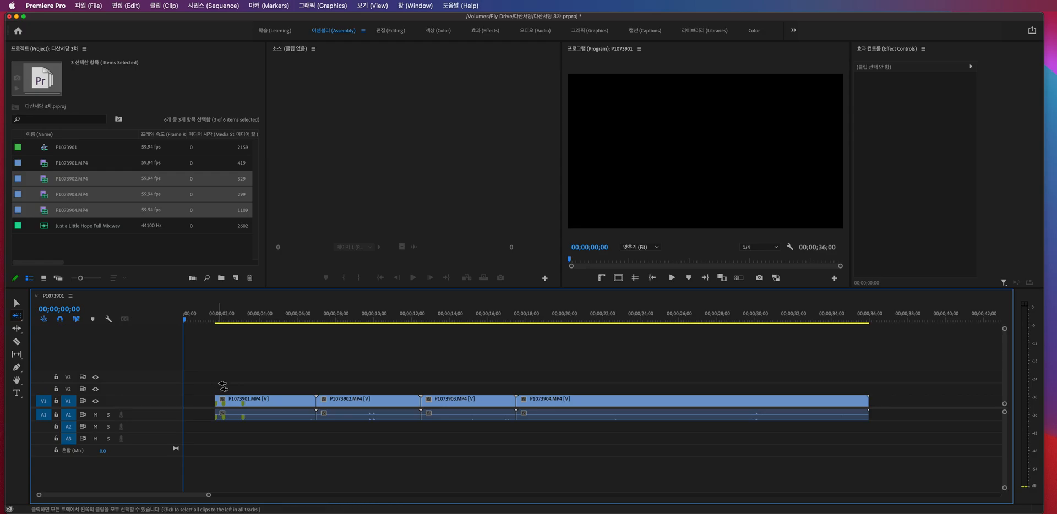
key(a)
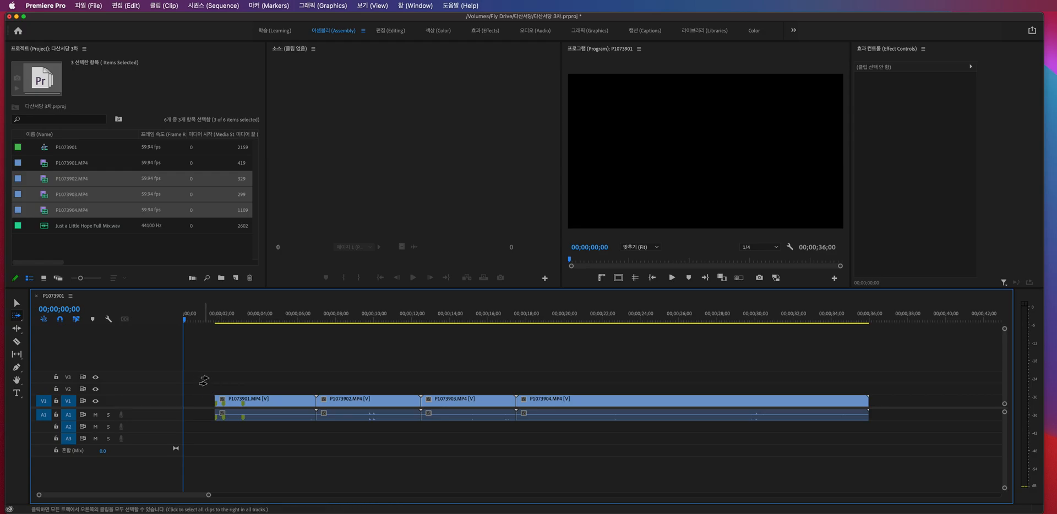
click(273, 403)
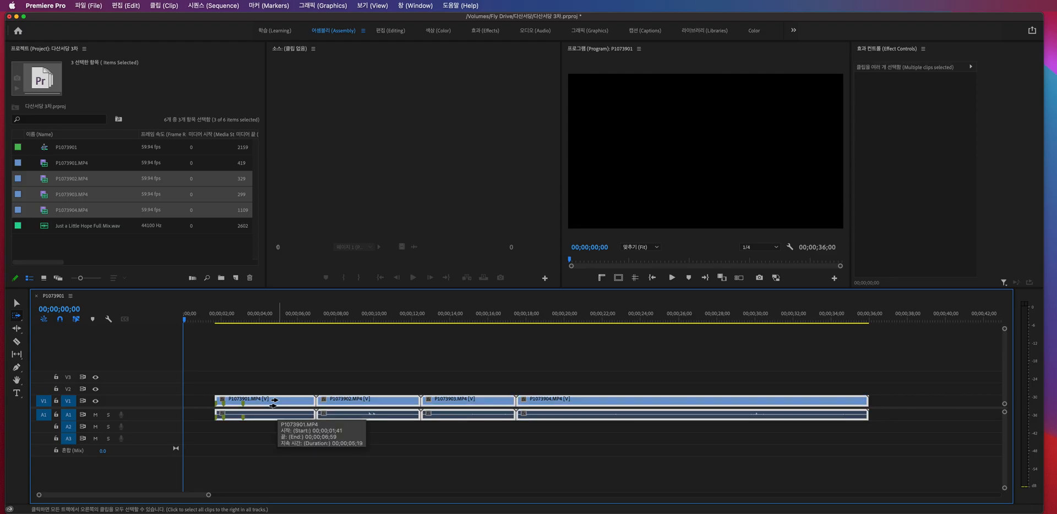
click(360, 402)
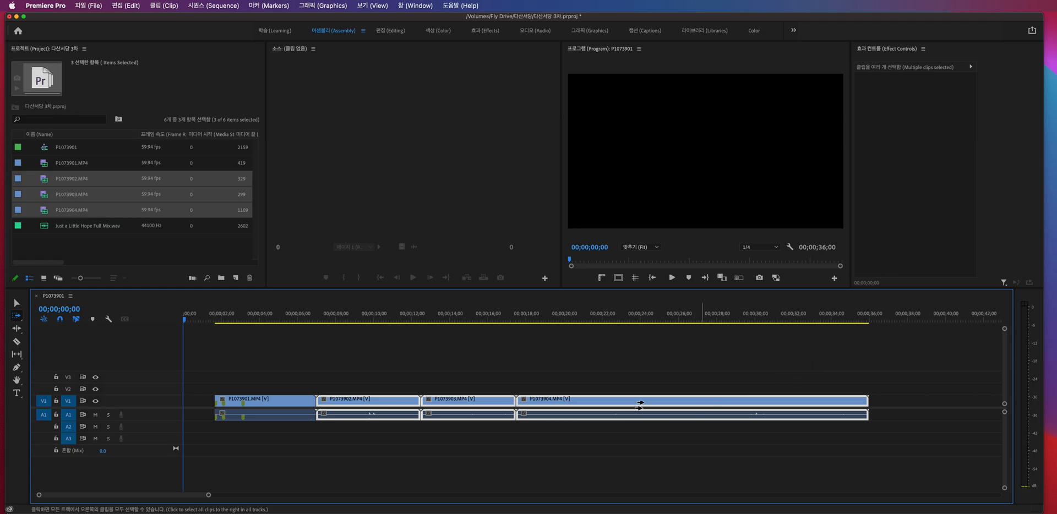
- Reselect clips from P1073903.MP4 onward, use Track Select Backward to select back from each of several clips, and clear the selection
click(461, 403)
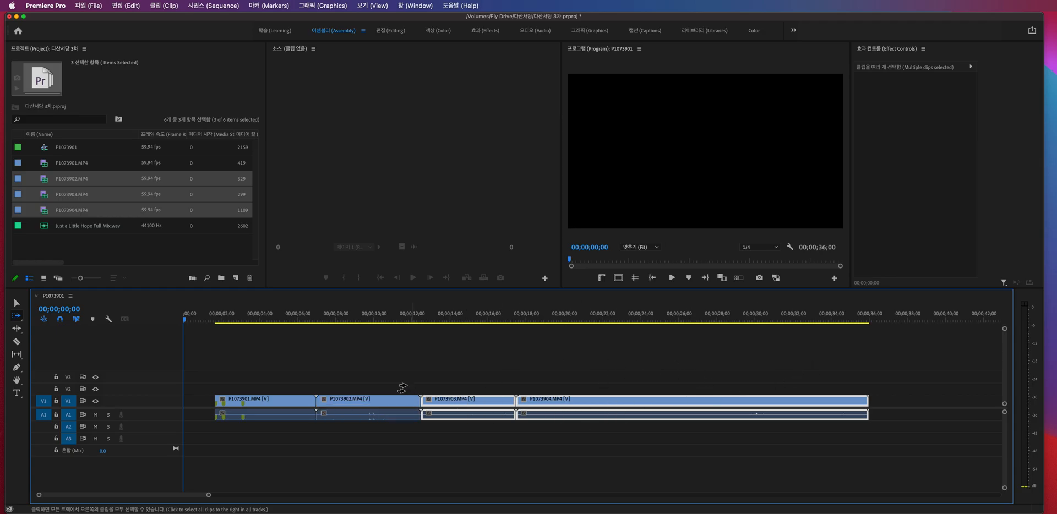
key(shift+a)
click(488, 404)
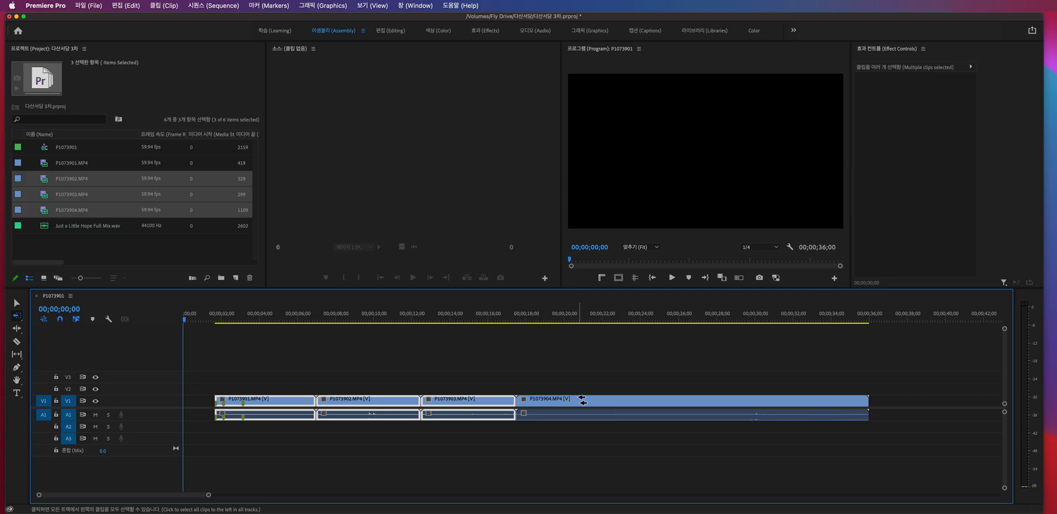
click(398, 401)
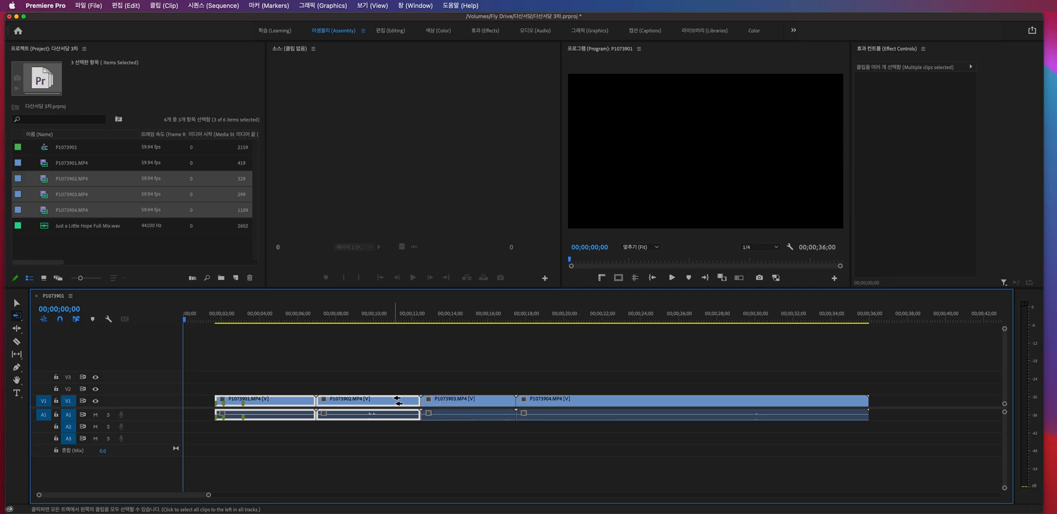
click(481, 402)
click(279, 403)
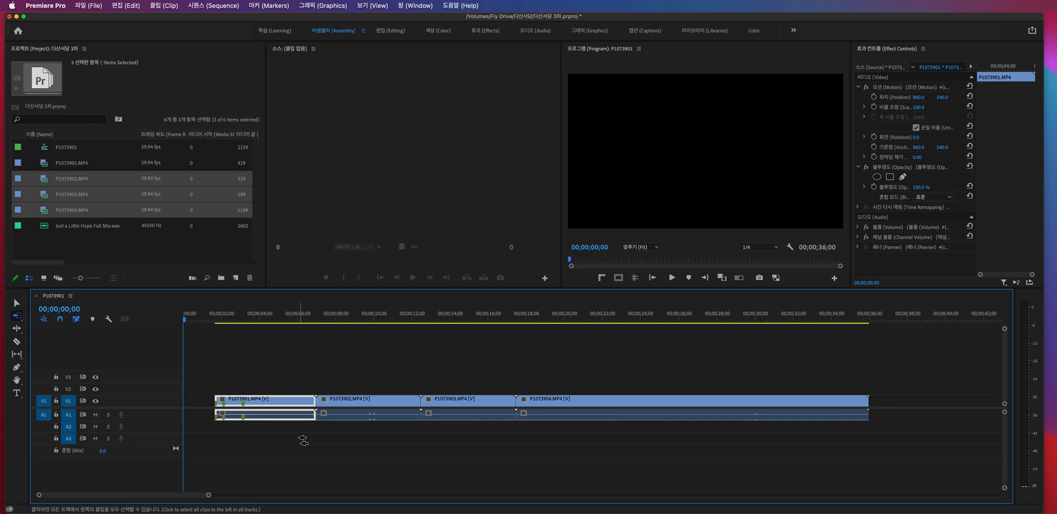
click(564, 407)
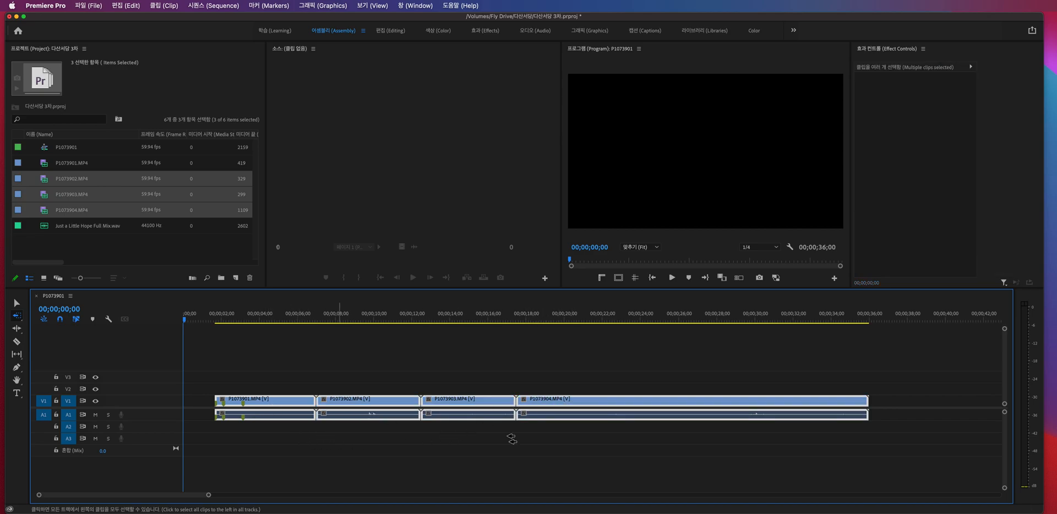
key(v)
click(602, 451)
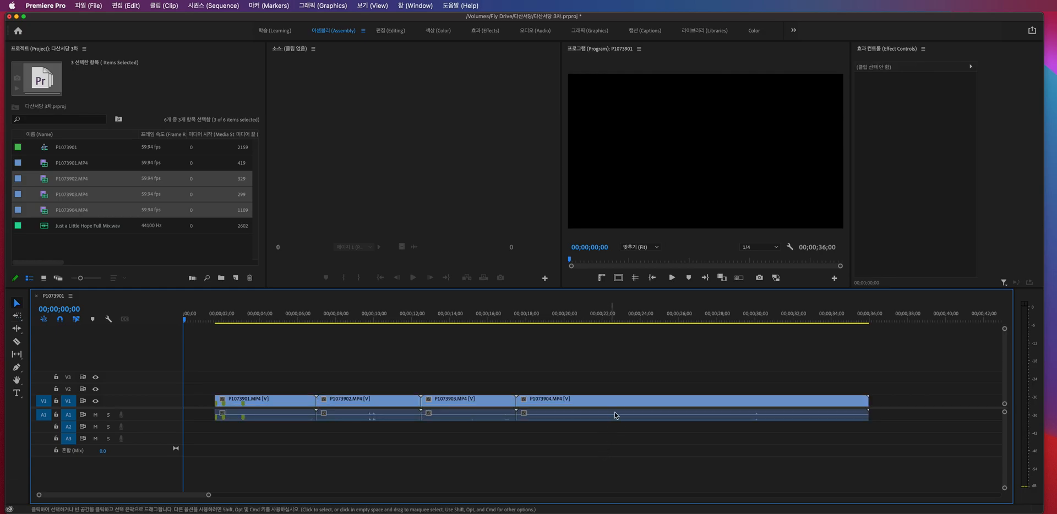
- Use Track Select Backward from P1073904.MP4 to shift all four clips about 0.6 seconds later, and deselect them
key(shift+a)
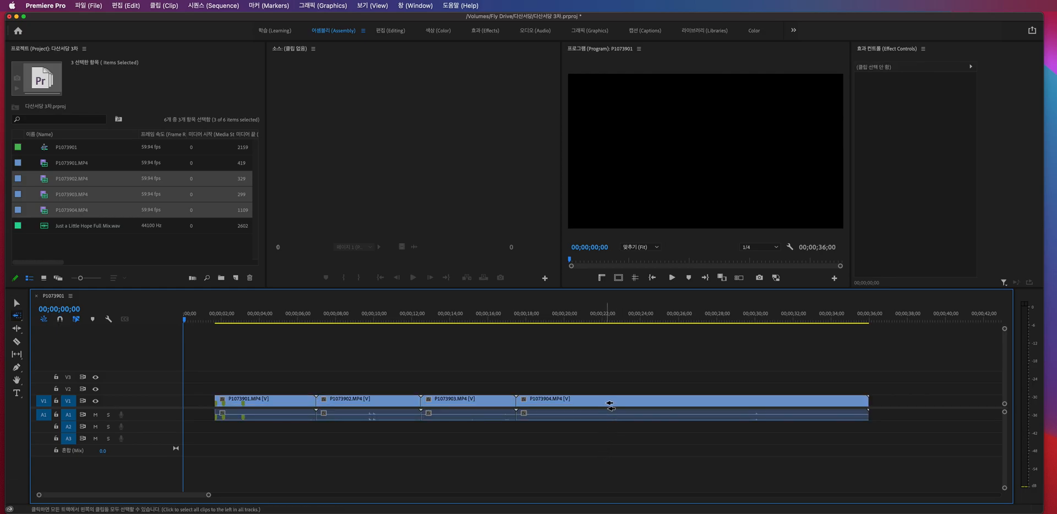
drag(604, 405, 653, 408)
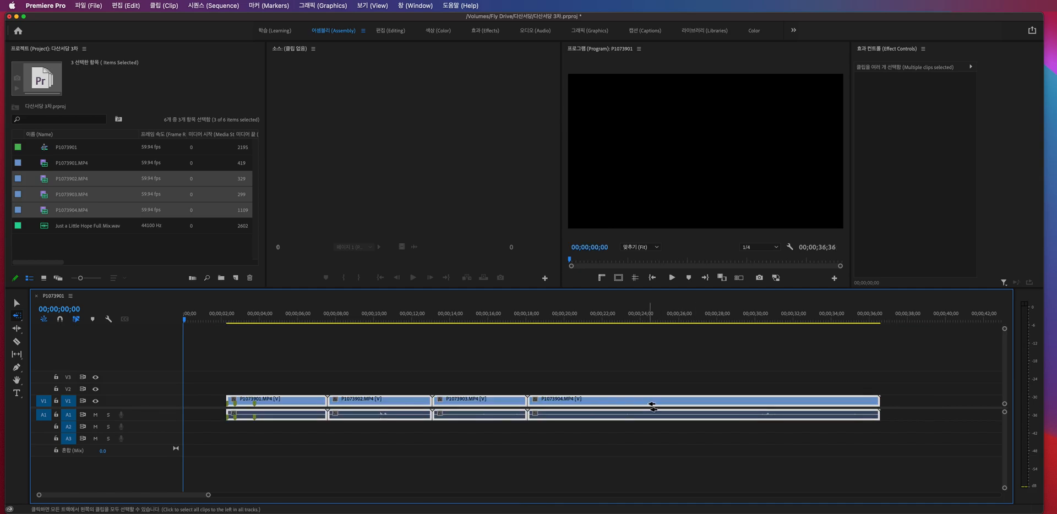
key(v)
click(640, 385)
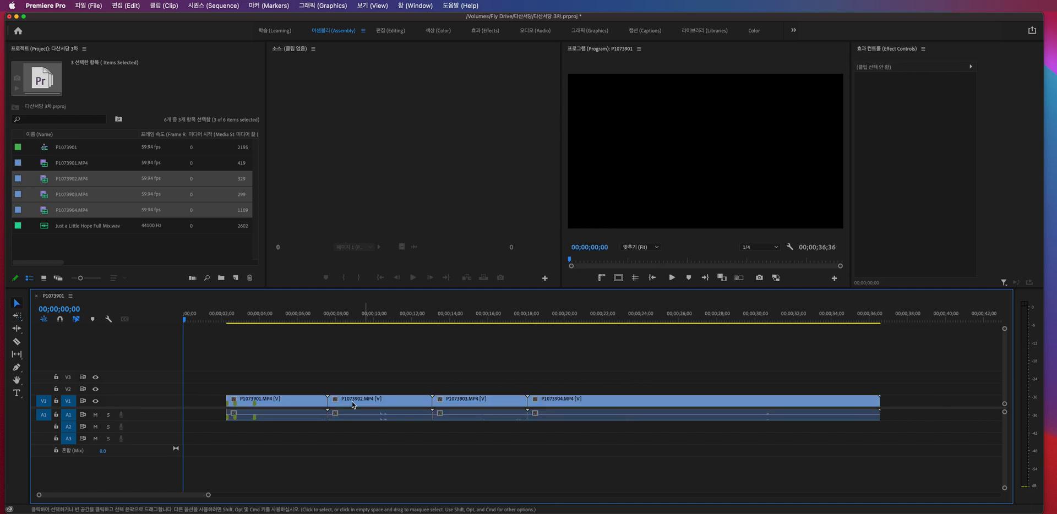
- Use Track Select Forward from P1073901.MP4 to shift all four clips about 0.9 seconds later, and deselect them
click(285, 404)
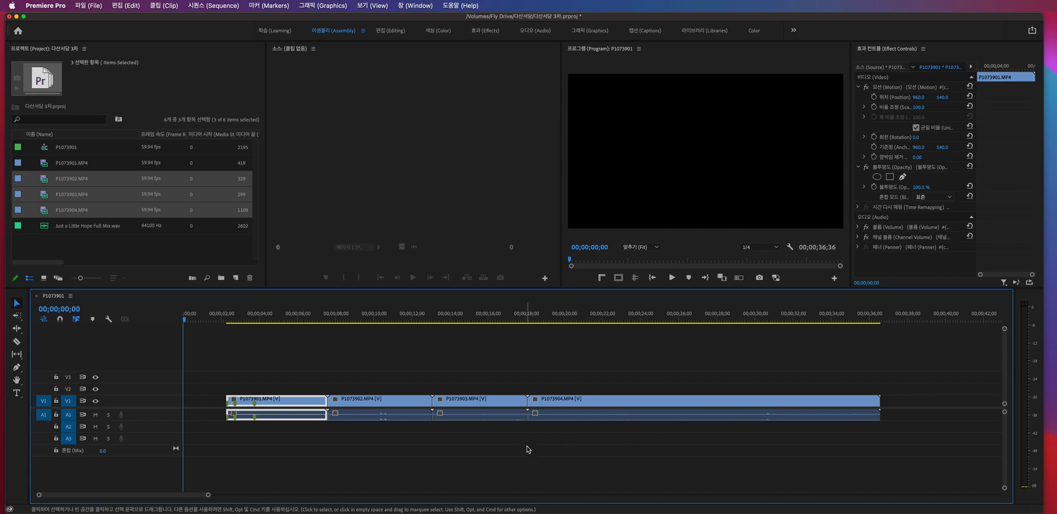
key(a)
mouse_move(292, 401)
mouse_down()
mouse_move(386, 408)
mouse_move(308, 408)
mouse_up()
key(v)
click(353, 433)
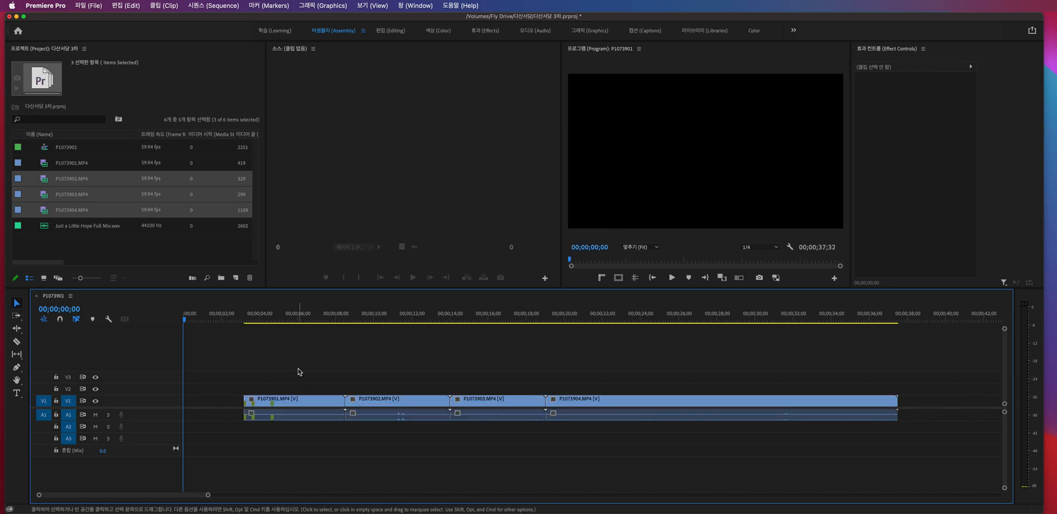
- Select all four clips together with the Selection tool, move them earlier and undo the move
drag(267, 362, 639, 438)
drag(310, 410, 250, 417)
key(cmd+z)
- Use Track Select Forward to select all clips from P1073901.MP4 onward, and clear the selection
key(a)
click(19, 318)
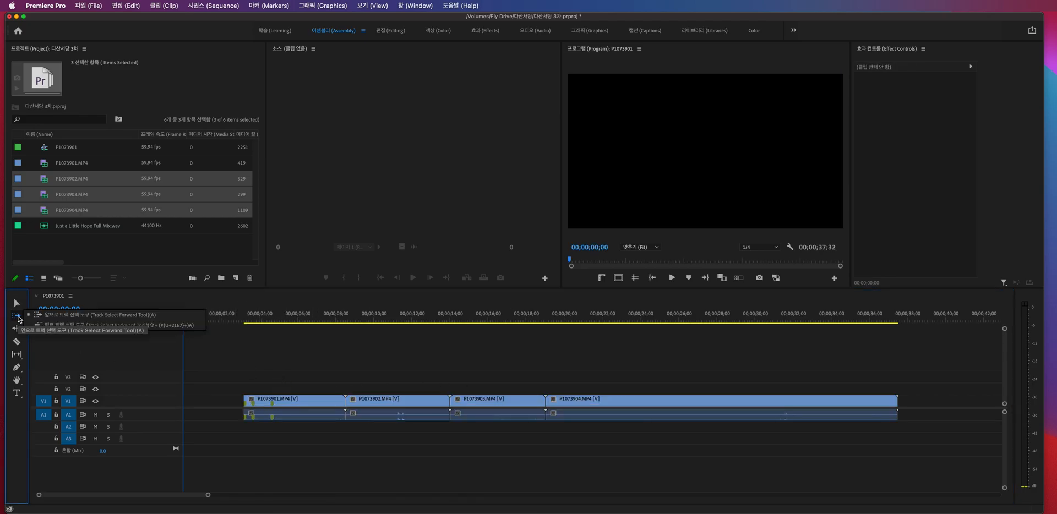
click(83, 318)
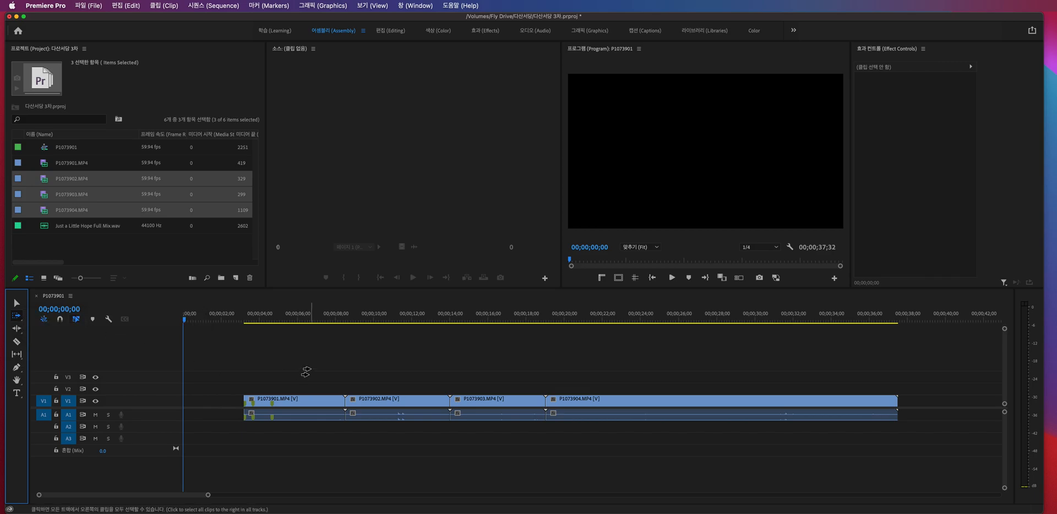
click(301, 401)
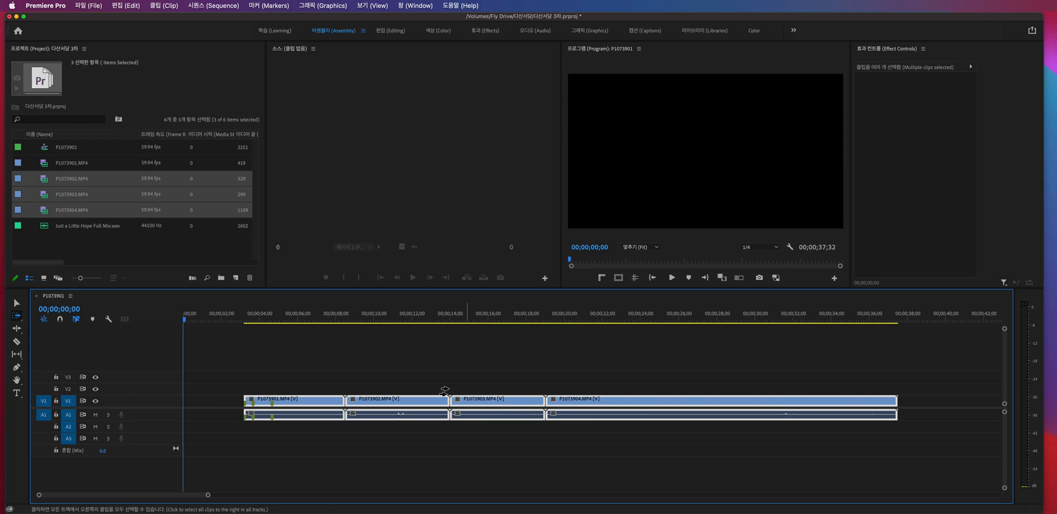
key(v)
click(292, 391)
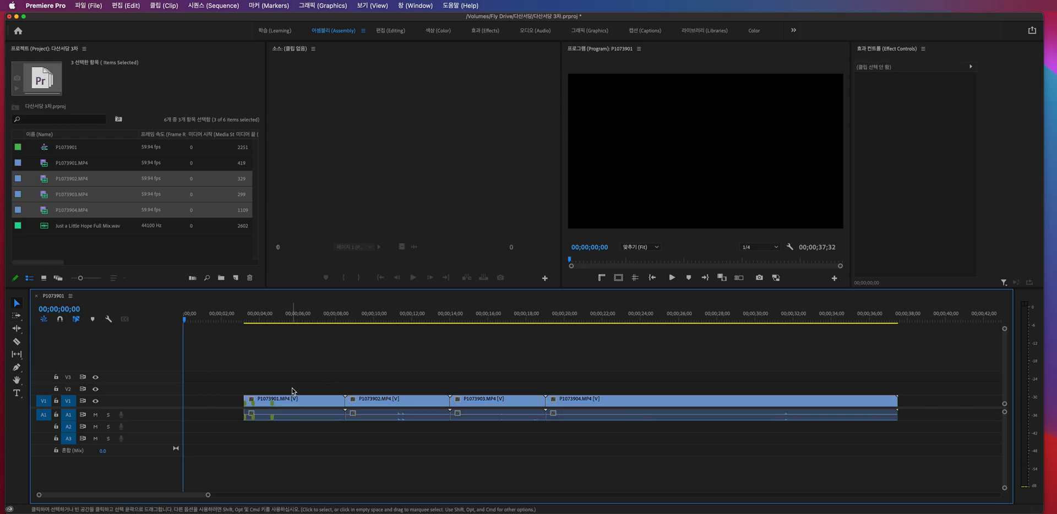
- Move P1073902.MP4 onto V2 and A2 so it starts at about 5.5 seconds, overlapping the second half of P1073901.MP4
drag(378, 399, 324, 393)
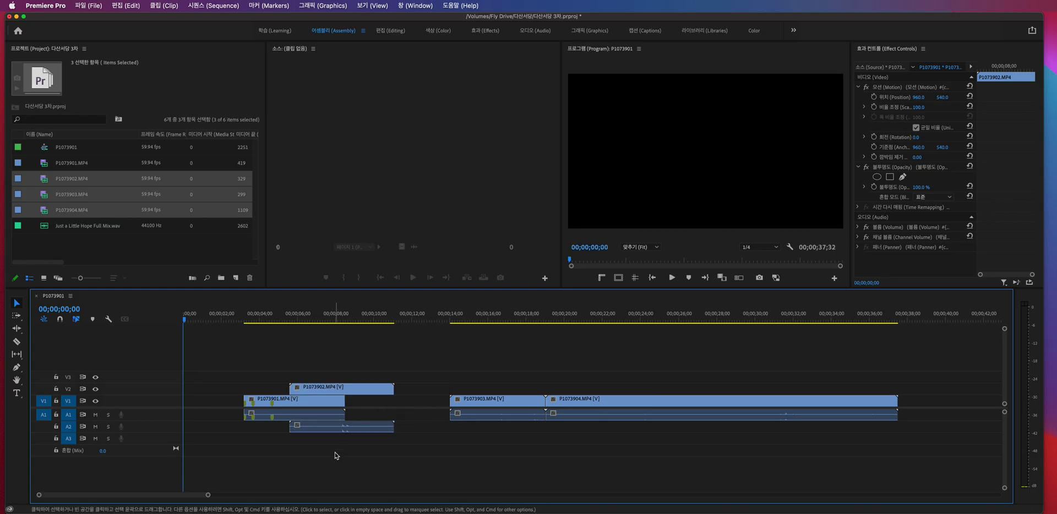
click(337, 456)
click(312, 404)
click(316, 391)
click(316, 458)
- Select P1073901.MP4 and P1073902.MP4 individually, use Track Select Forward from P1073901.MP4 across all tracks, and clear the selection
key(a)
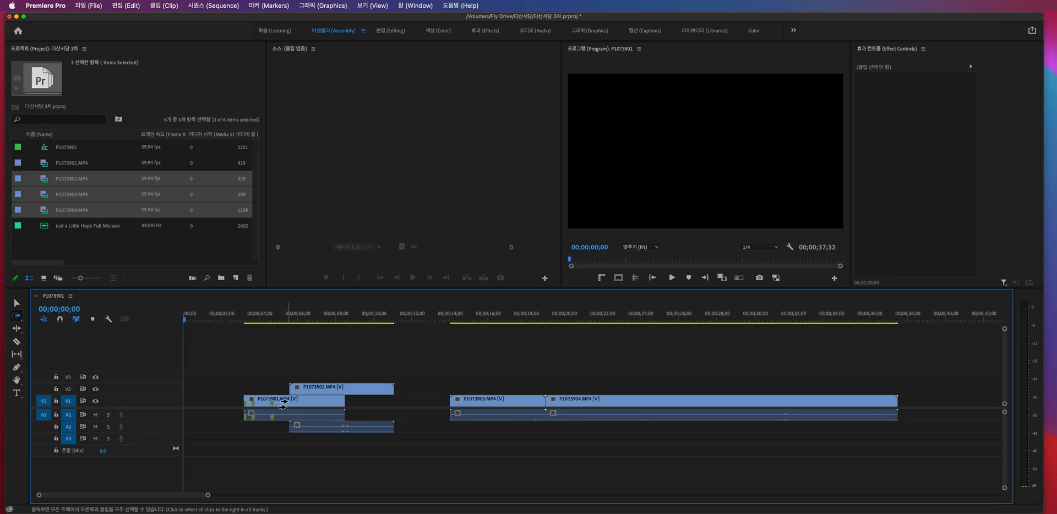
key(v)
click(287, 406)
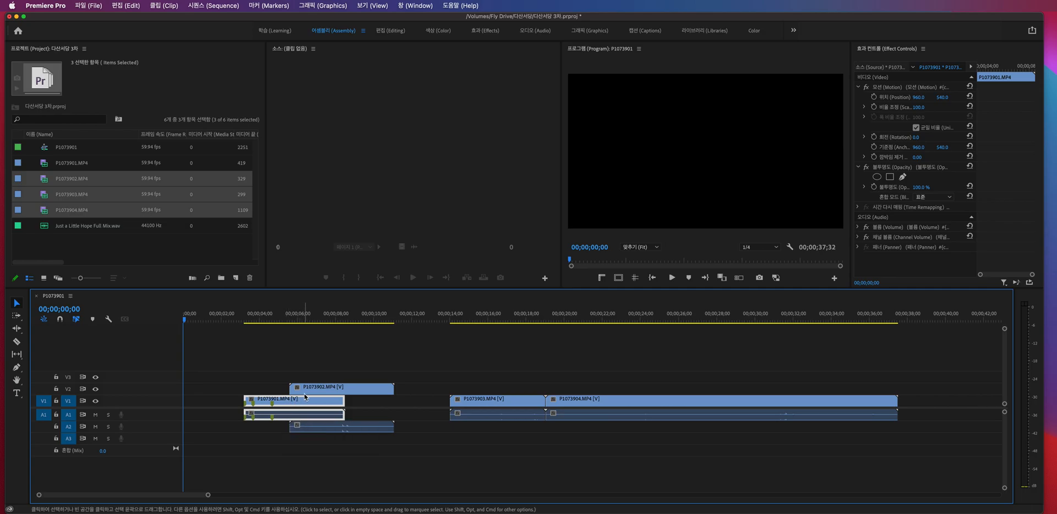
click(304, 392)
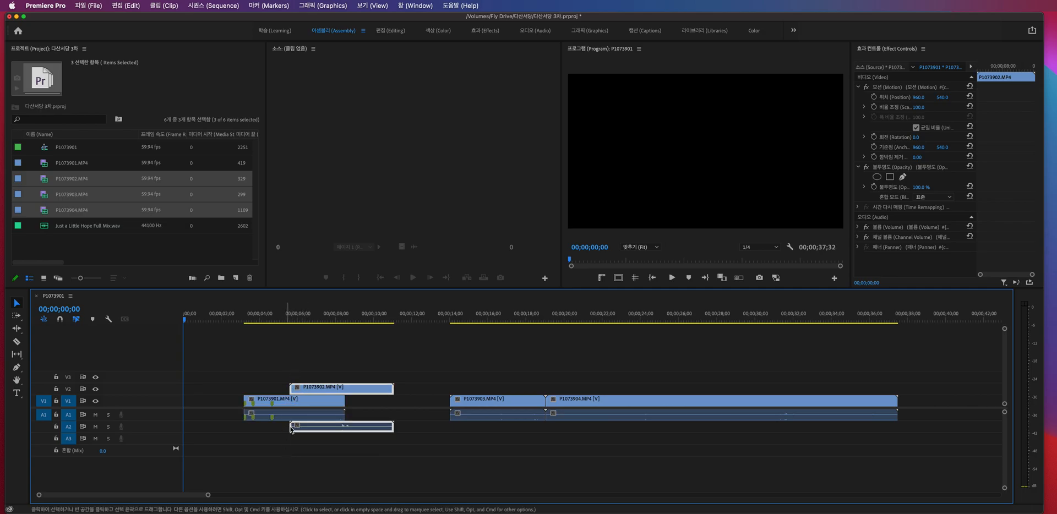
key(a)
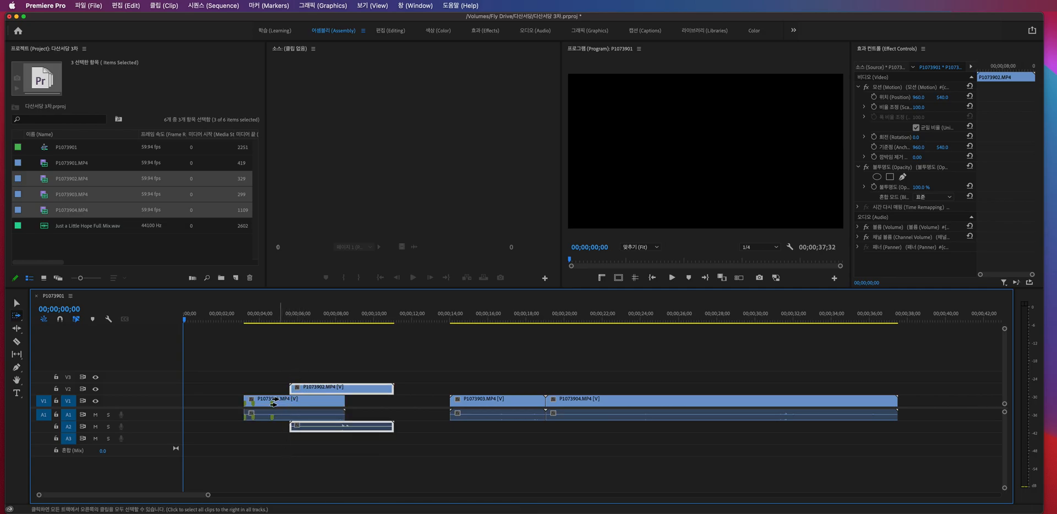
click(273, 403)
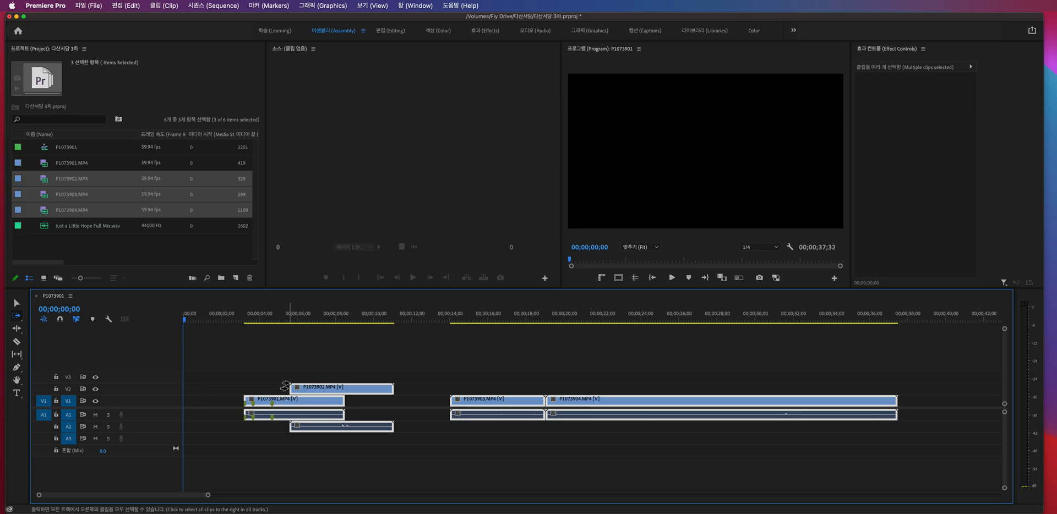
key(v)
click(279, 378)
- Use Track Select Forward from P1073901.MP4, clear the selection, and track-select forward from the start of P1073902.MP4 on V2
key(a)
click(302, 401)
key(v)
click(279, 388)
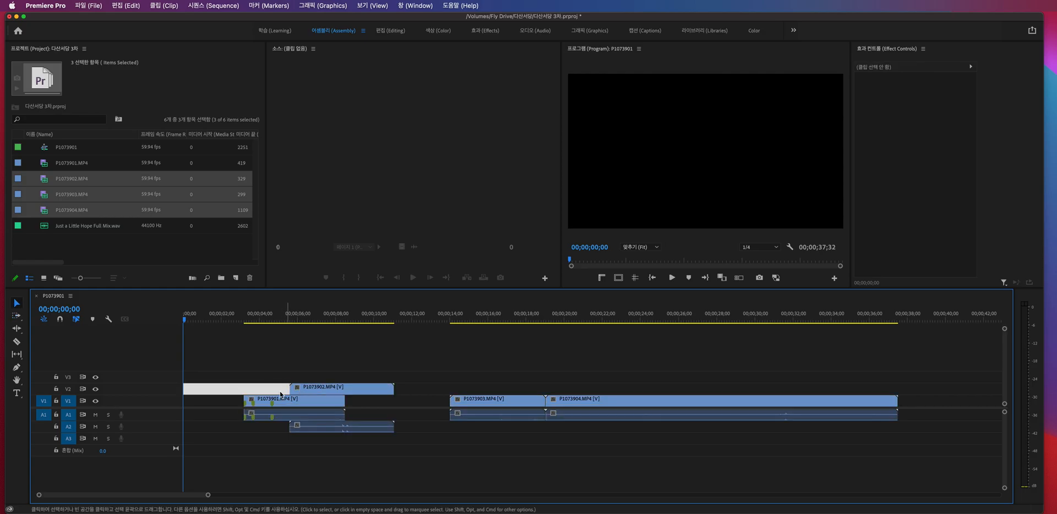
click(268, 380)
key(a)
click(300, 390)
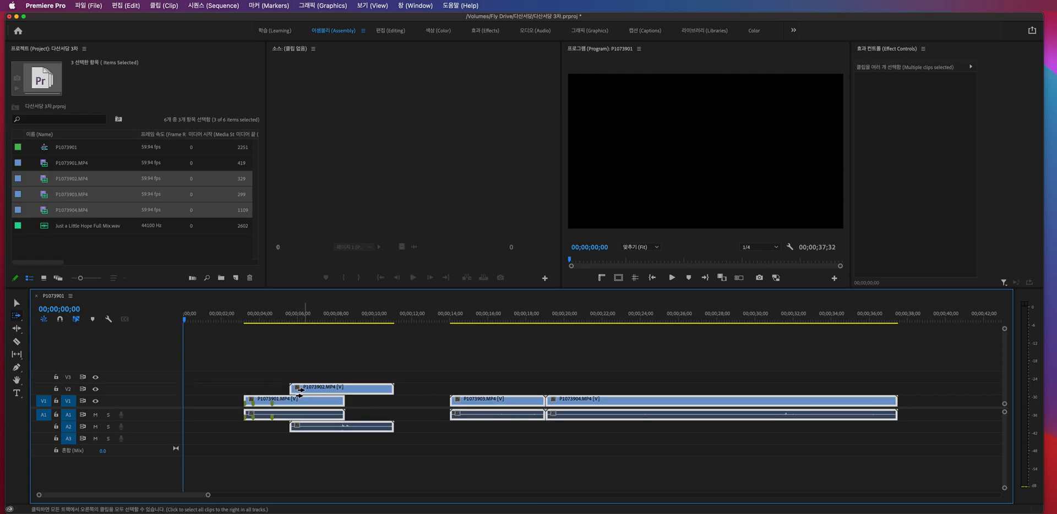
- Undo and redo the last P1073902.MP4 move several times, track-selecting forward from the V2 clip in between
key(super+z)
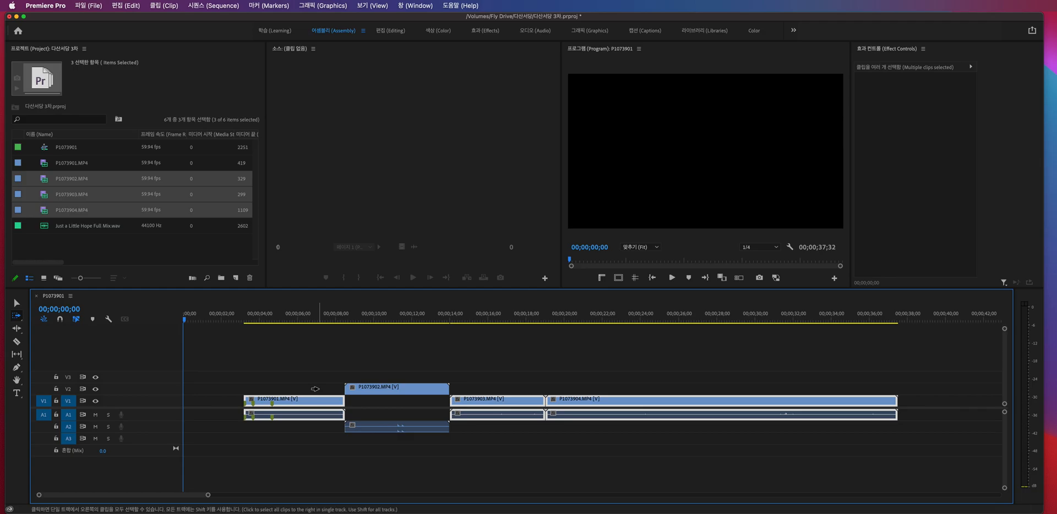
key(super+shift+z)
shift+click(312, 387)
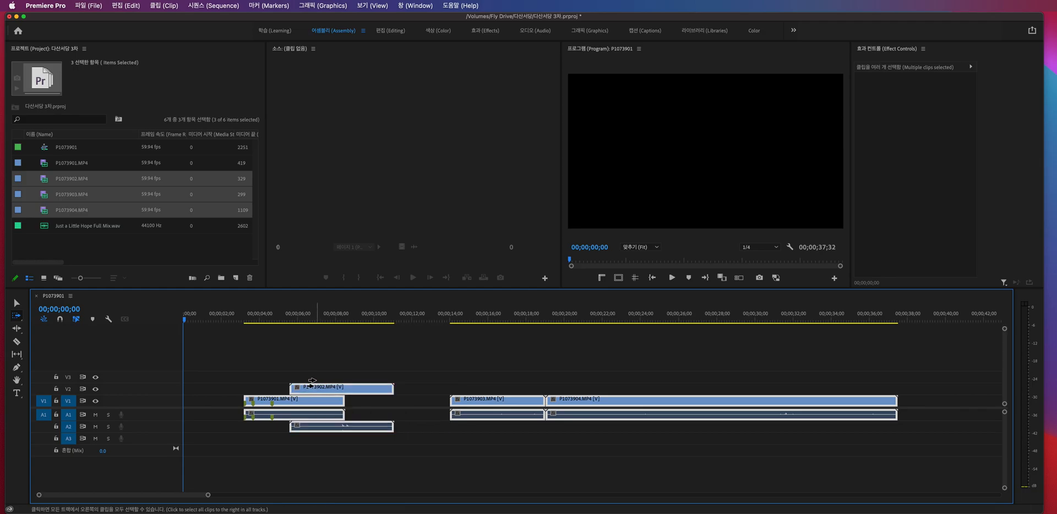
key(super+z)
key(super+shift+z)
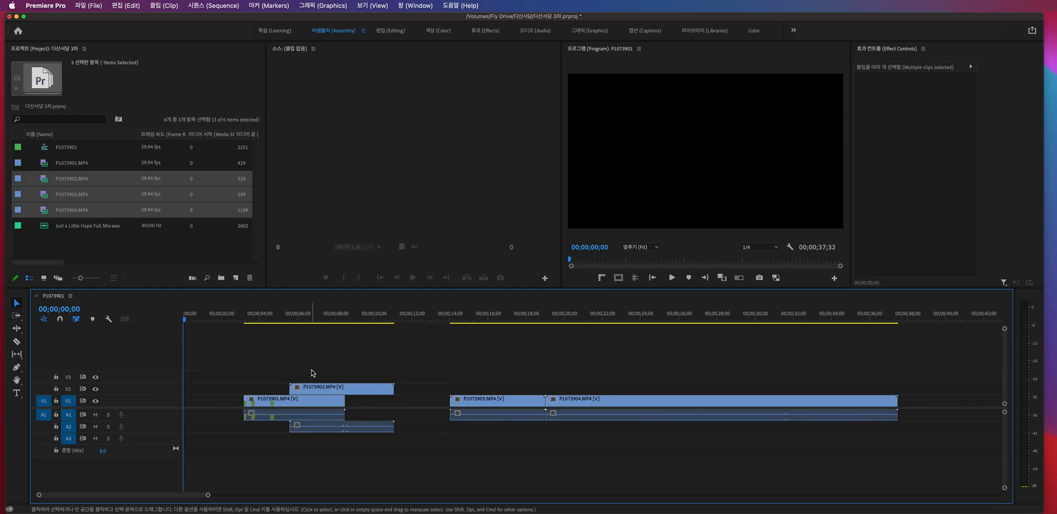
key(super+z)
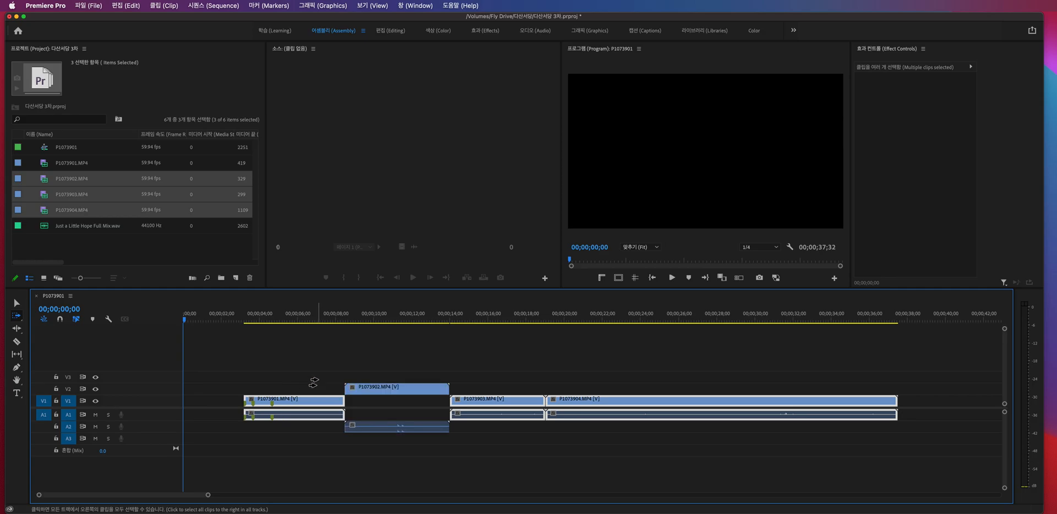
key(super+shift+z)
- Clear the selection, track-select forward from the middle of P1073902.MP4 on V2, and undo and redo that clip's last move
key(v)
click(318, 381)
key(a)
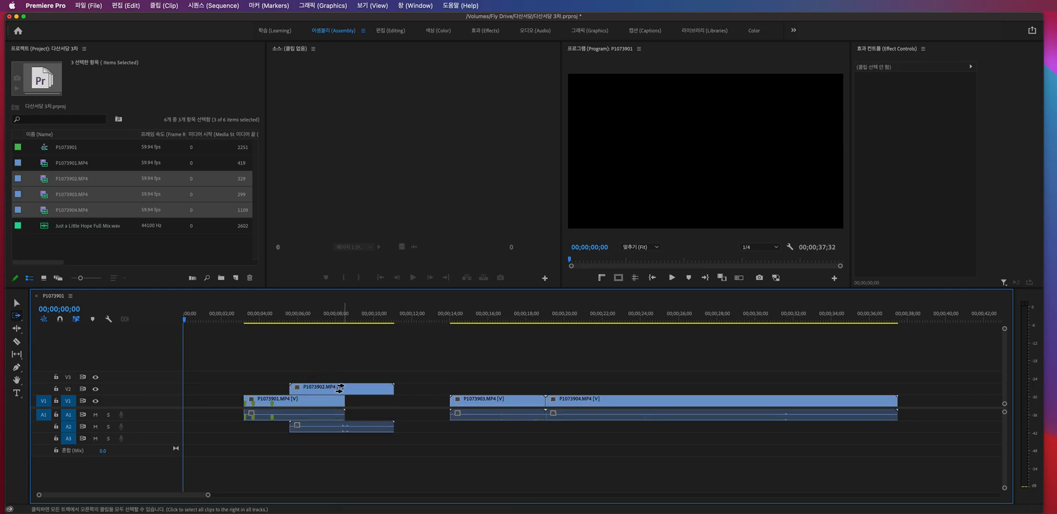
click(342, 386)
key(super+z)
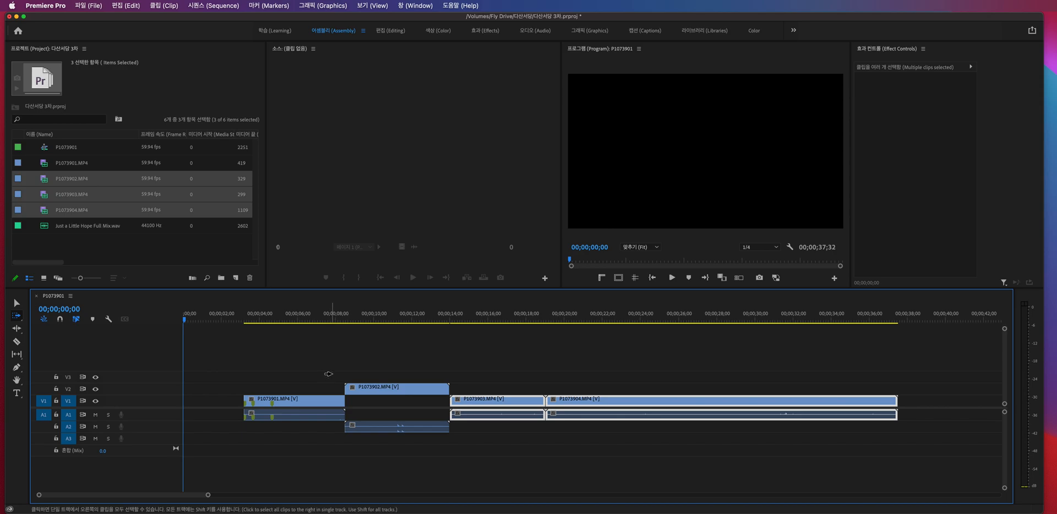
key(super+shift+z)
- Track-select forward from P1073902.MP4 on V2 once more, undo its move back to V1, and redo it onto V2 and A2
key(v)
key(a)
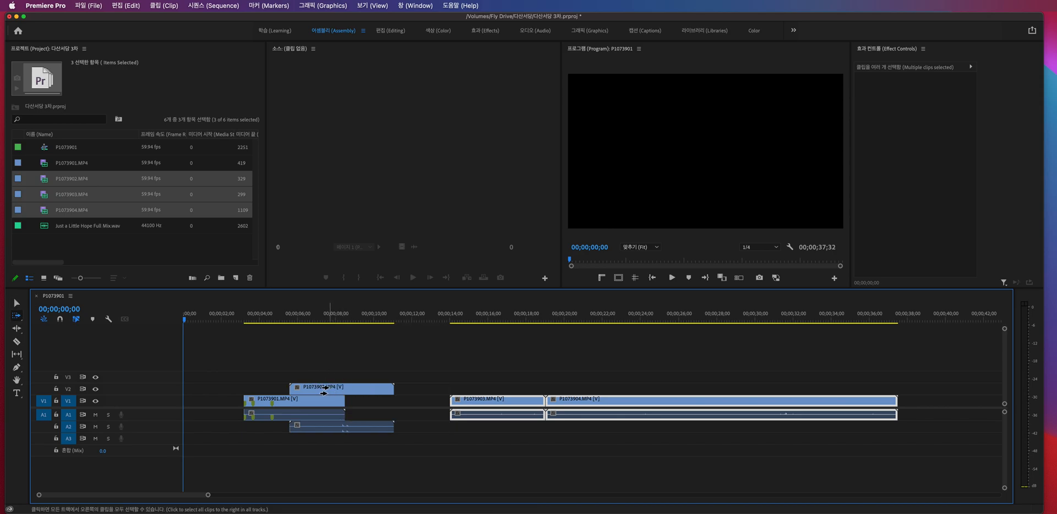
click(328, 390)
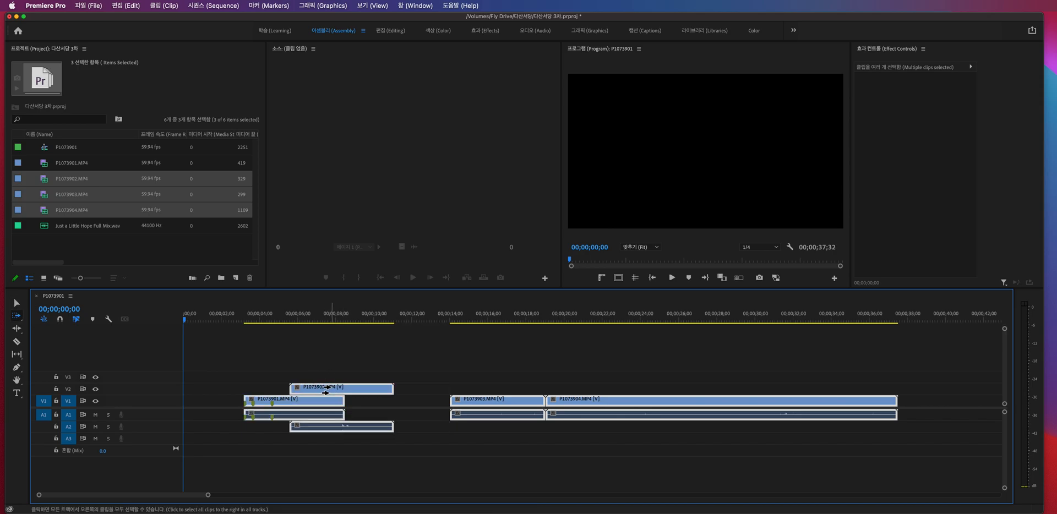
key(super+z)
key(super+z)
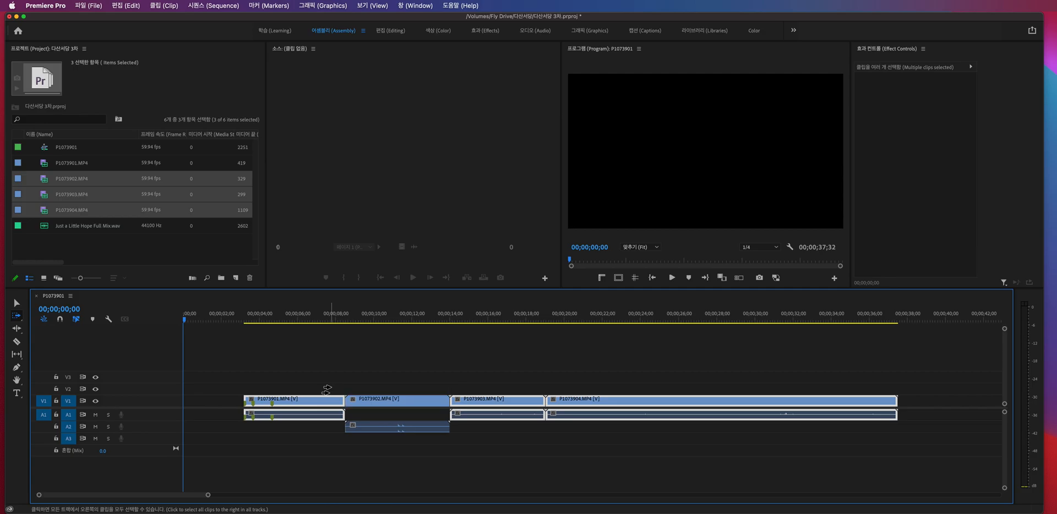
key(super+shift+z)
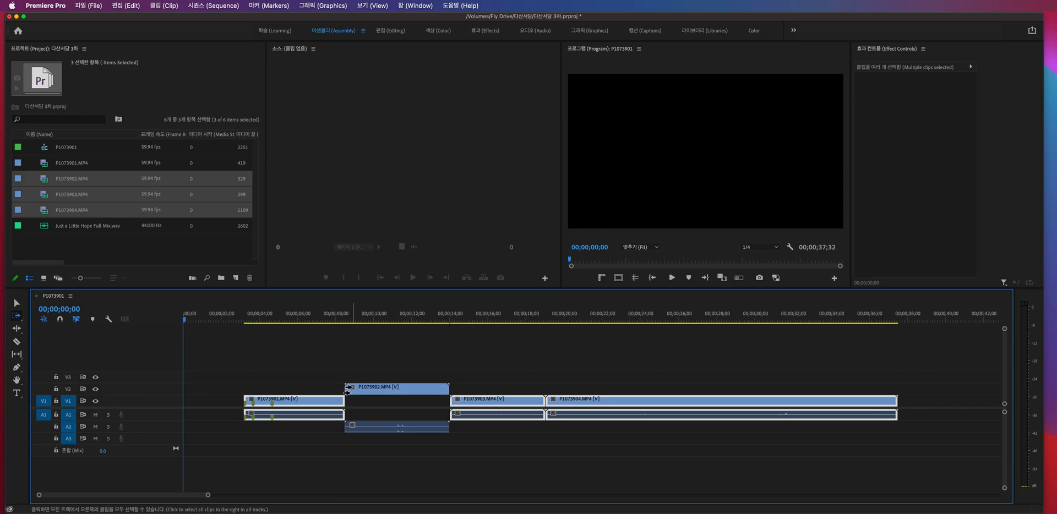
key(super+z)
key(super+shift+z)
key(super+shift+z)
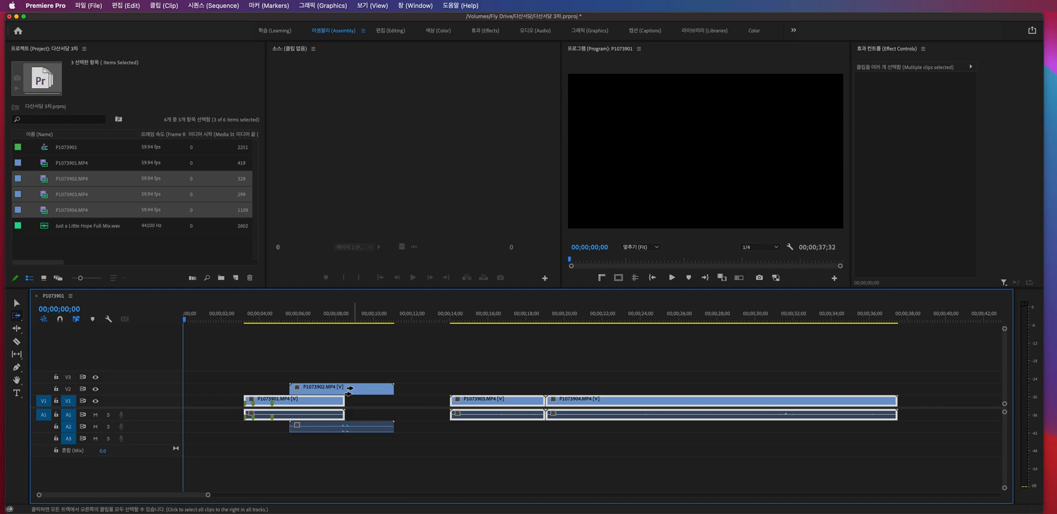
- Trim the end of P1073902.MP4 on V2 to about 7.5 seconds, before P1073901.MP4 ends, and select all clips with Track Select Forward
key(v)
drag(389, 391, 330, 390)
key(a)
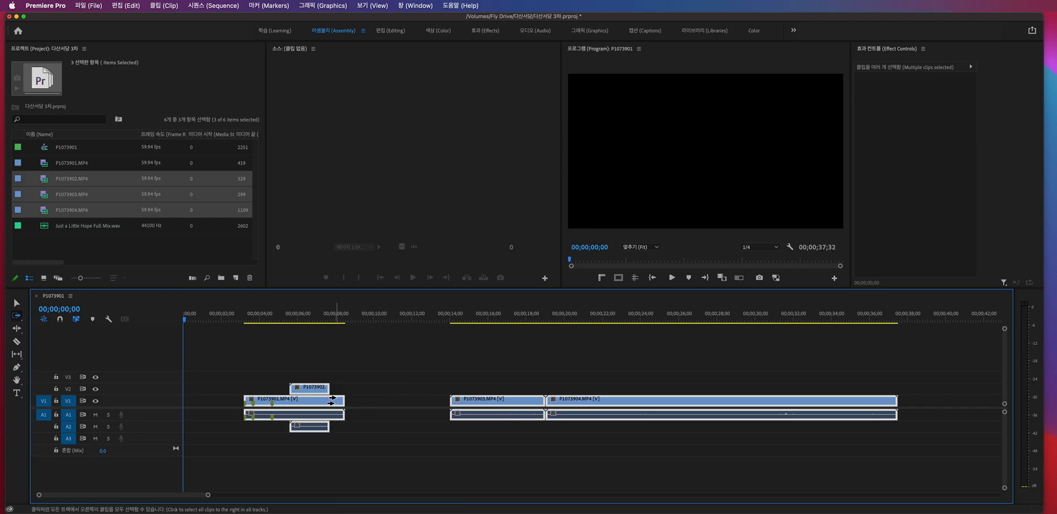
- Track-select forward from P1073902.MP4 on V2, undoing and redoing its end trim around the selection
key(super+z)
key(super+shift+z)
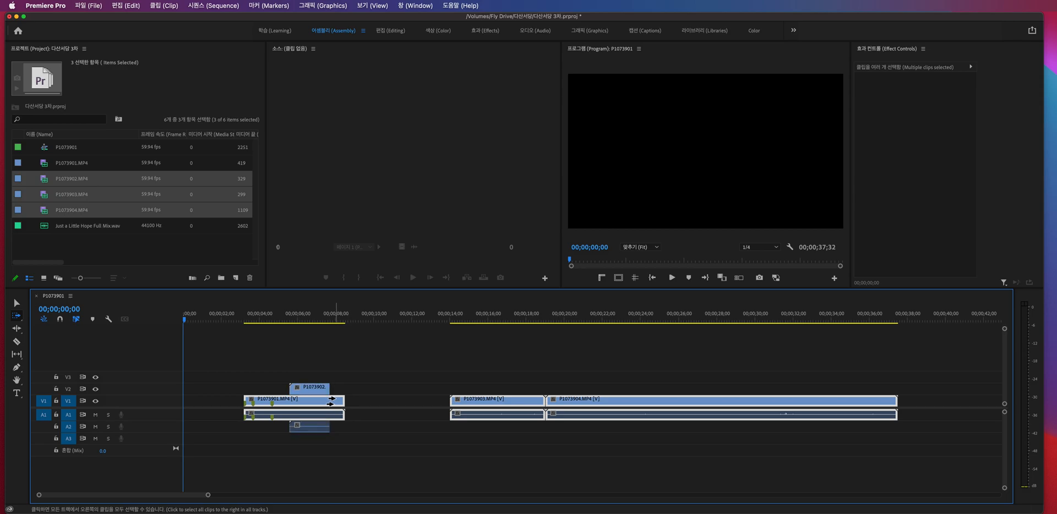
click(306, 389)
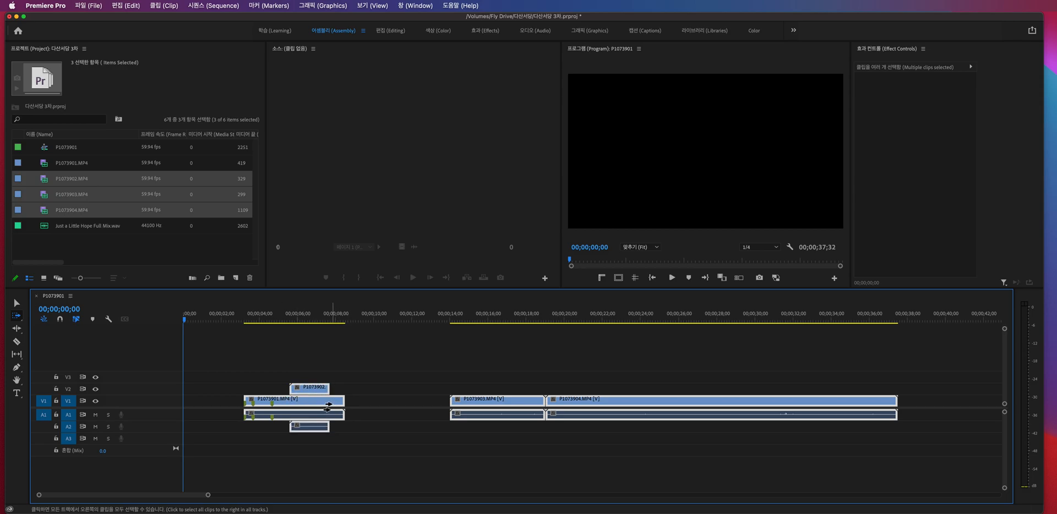
key(super+z)
key(super+shift+z)
key(v)
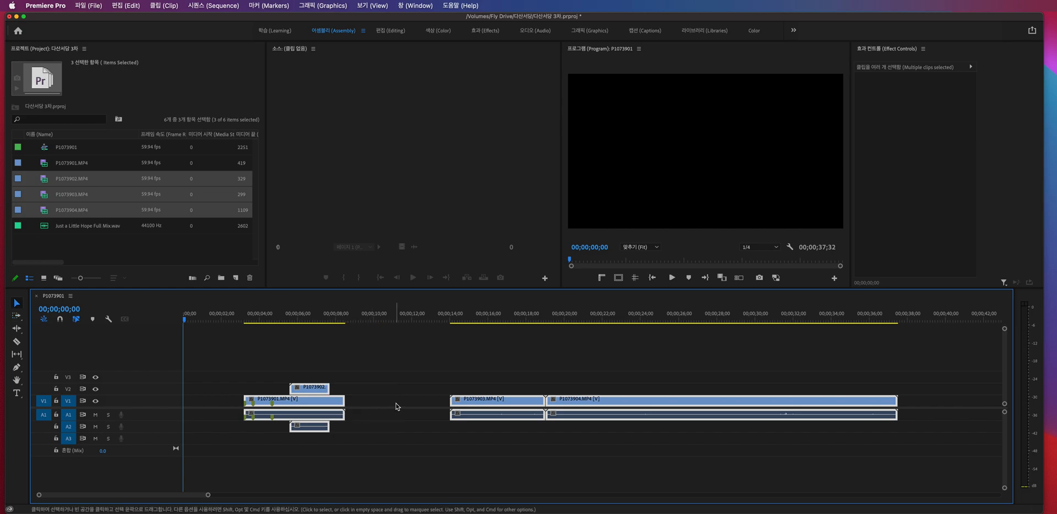
- Clear the selection and undo the recent edits until P1073902.MP4 sits on V1 between P1073901.MP4 and P1073903.MP4
click(397, 406)
drag(297, 389, 369, 399)
key(super+z)
key(super+z)
key(super+z)
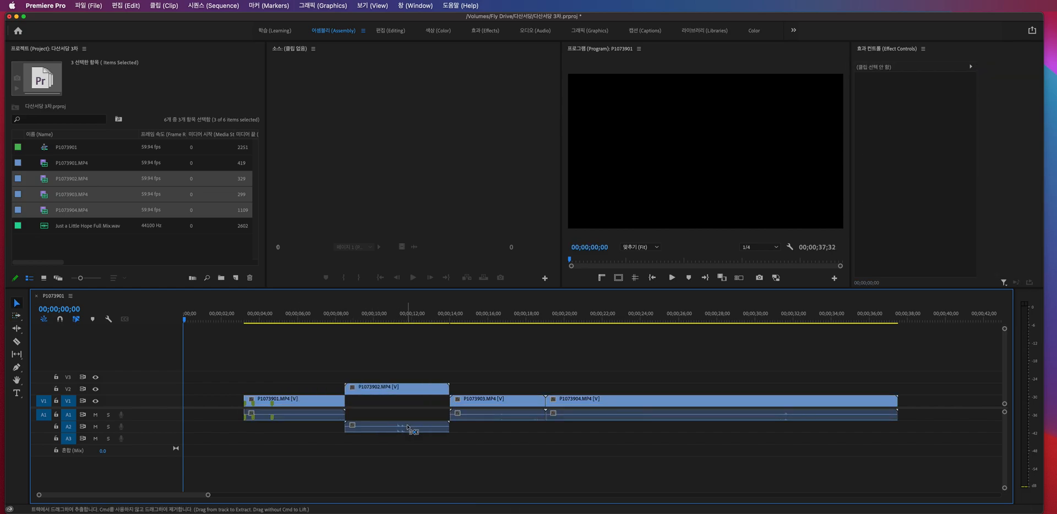
key(super+z)
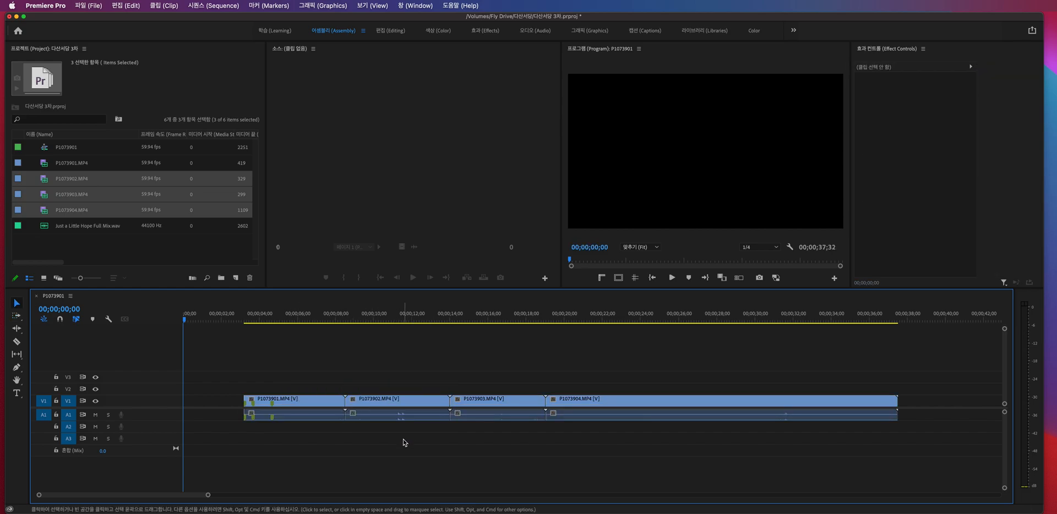
- Select the four V1 clips one after another with the Selection tool, then reselect the first two
click(301, 402)
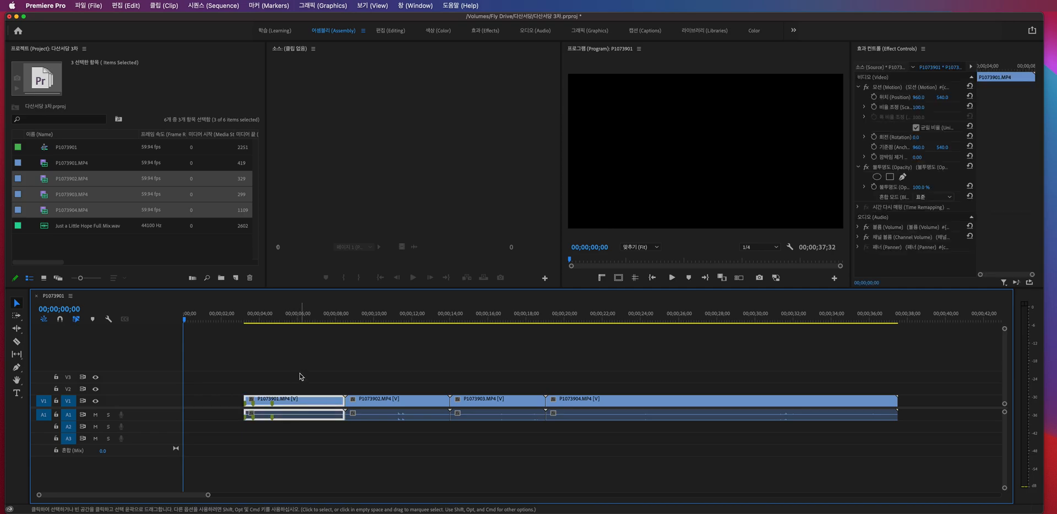
click(381, 400)
click(478, 400)
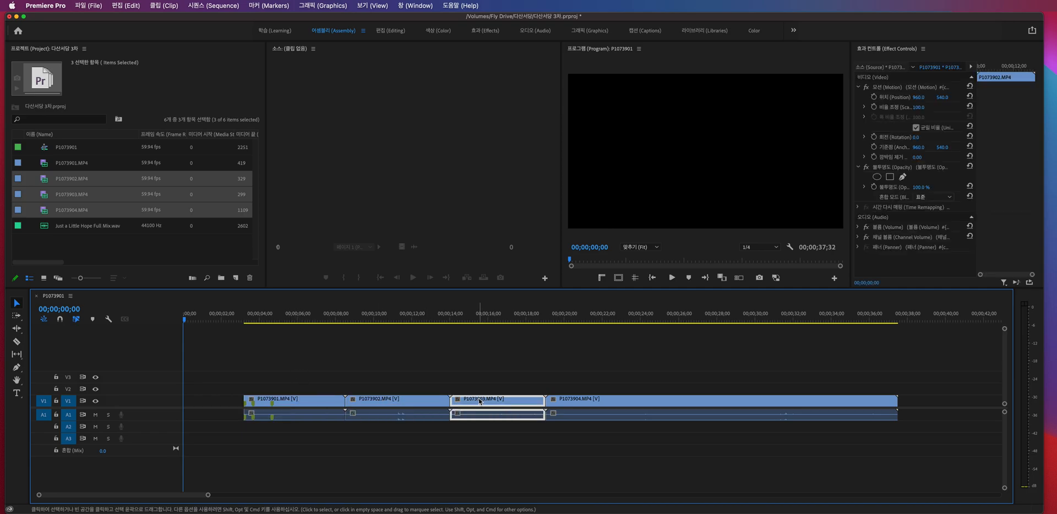
click(575, 402)
click(323, 410)
click(378, 415)
- Try moving P1073902.MP4 up from V1 to a higher video track and undo the move
key(alt+Up)
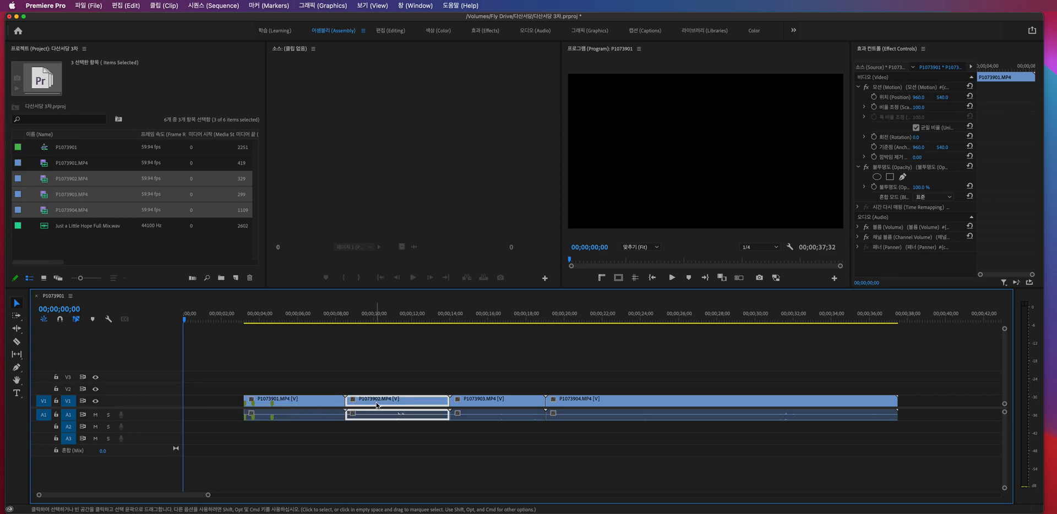
drag(395, 400, 400, 380)
key(super+z)
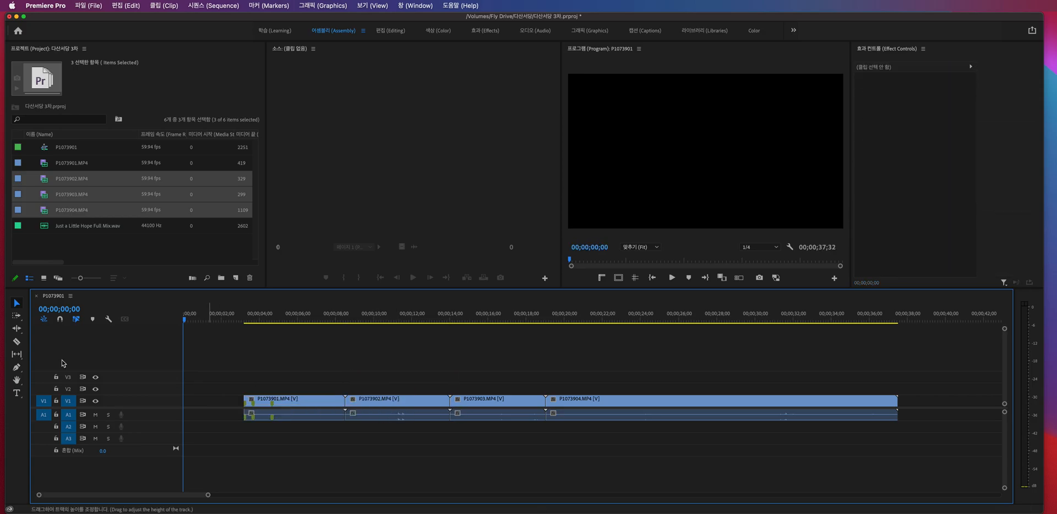
- Move P1073902.MP4 onto V2 and A2 starting at about 4.6 seconds, test Track Select Forward from P1073901.MP4, and clear the selection
drag(368, 400, 330, 430)
click(401, 452)
key(a)
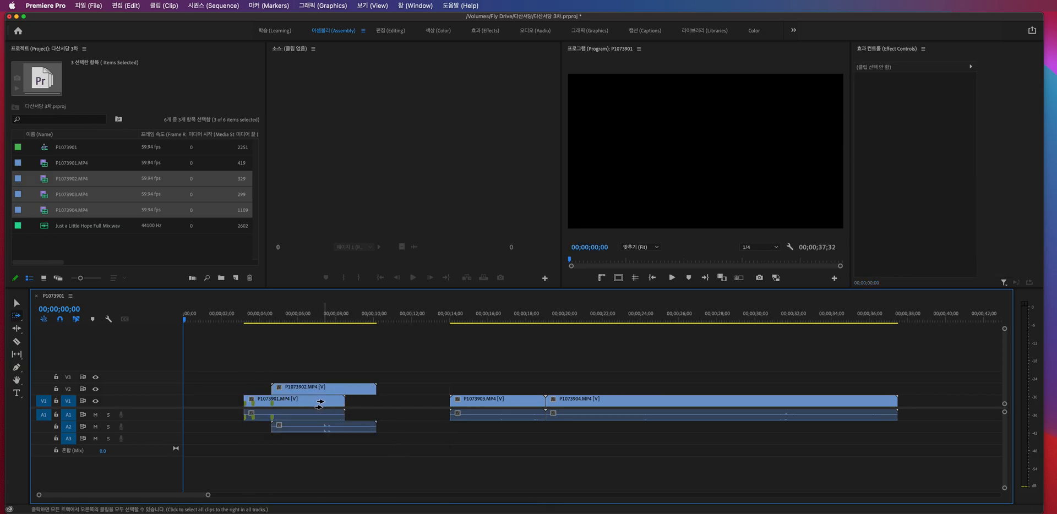
click(320, 405)
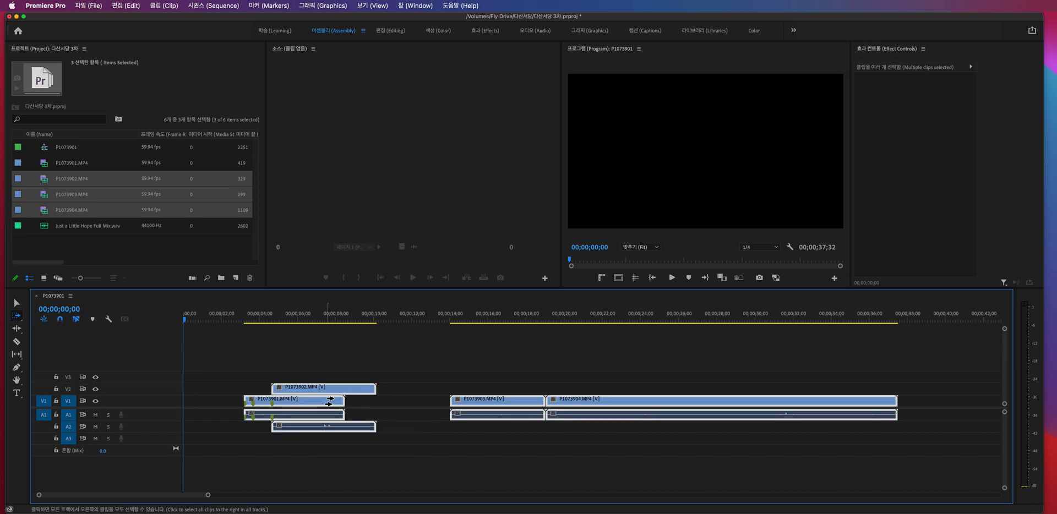
key(v)
click(429, 427)
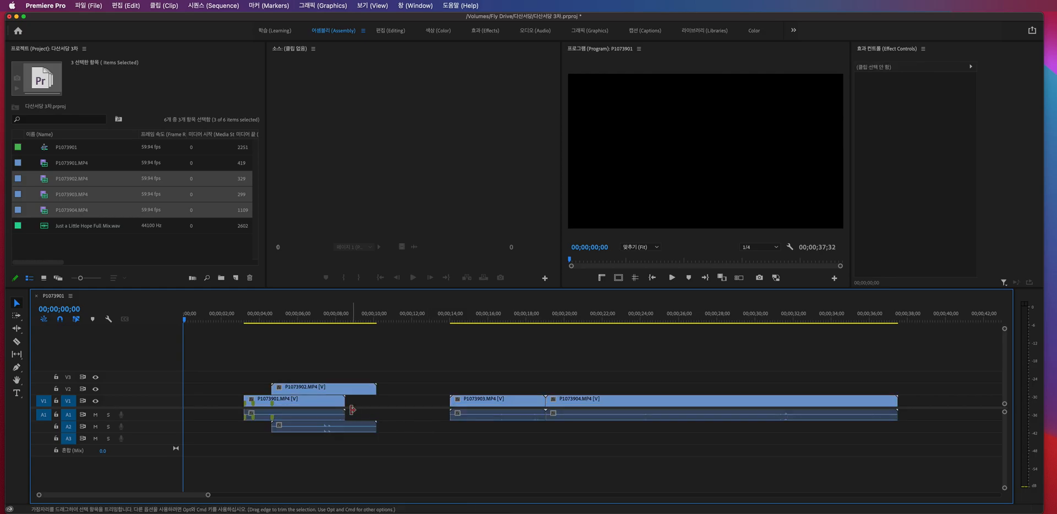
- Compare Track Select Forward selections started from the tail of P1073902.MP4 on V2, the empty gap and P1073901.MP4
key(a)
click(353, 392)
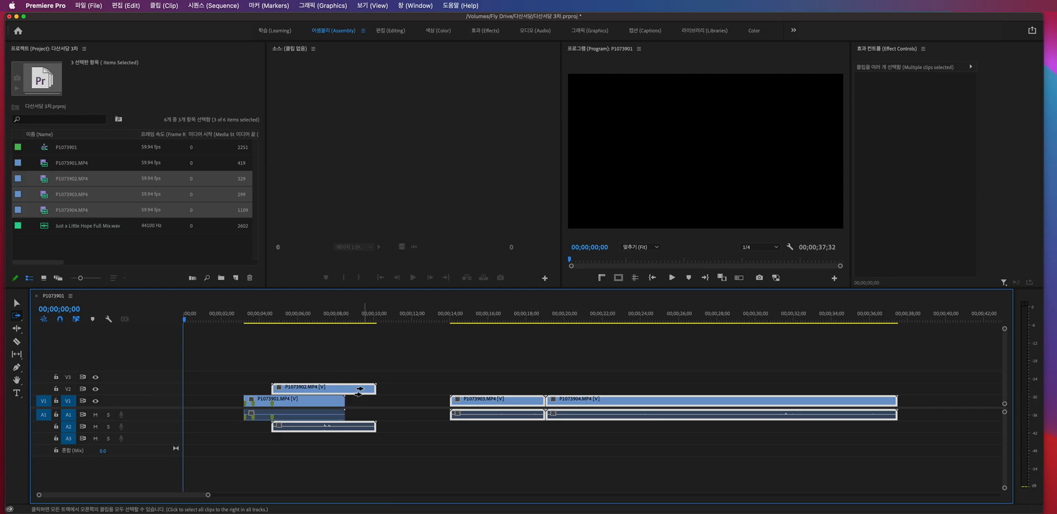
key(v)
shift+click(370, 426)
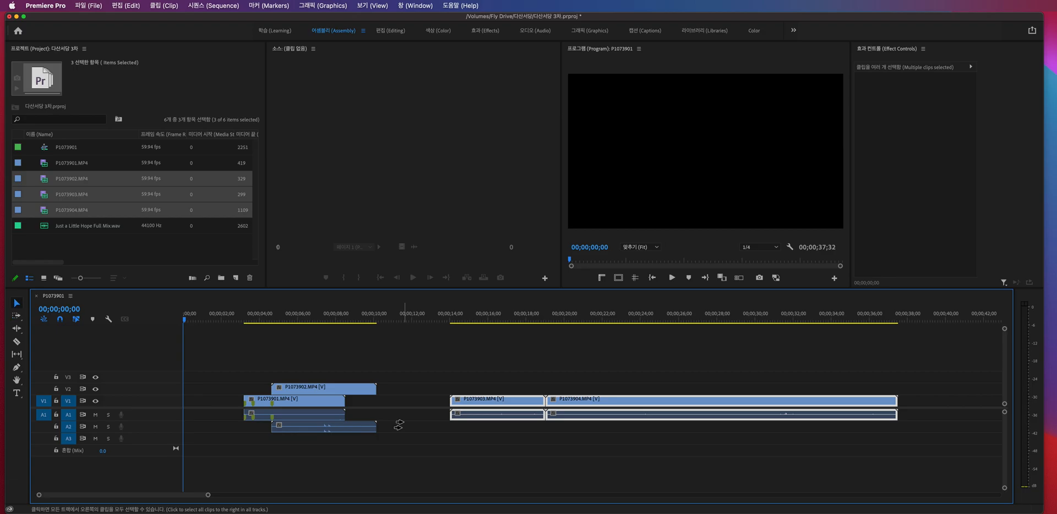
key(a)
click(358, 410)
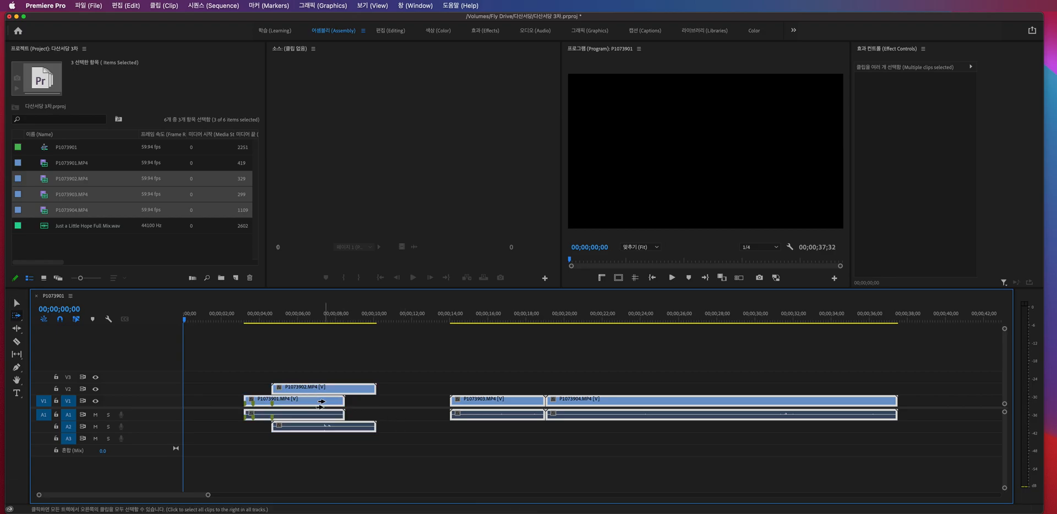
click(362, 393)
click(329, 401)
click(352, 395)
- Return P1073902.MP4 to V1 after P1073901.MP4 and move all clips together to the start of the sequence
key(v)
drag(330, 391, 371, 408)
drag(245, 380, 670, 473)
key(a)
drag(270, 406, 210, 407)
key(v)
click(251, 377)
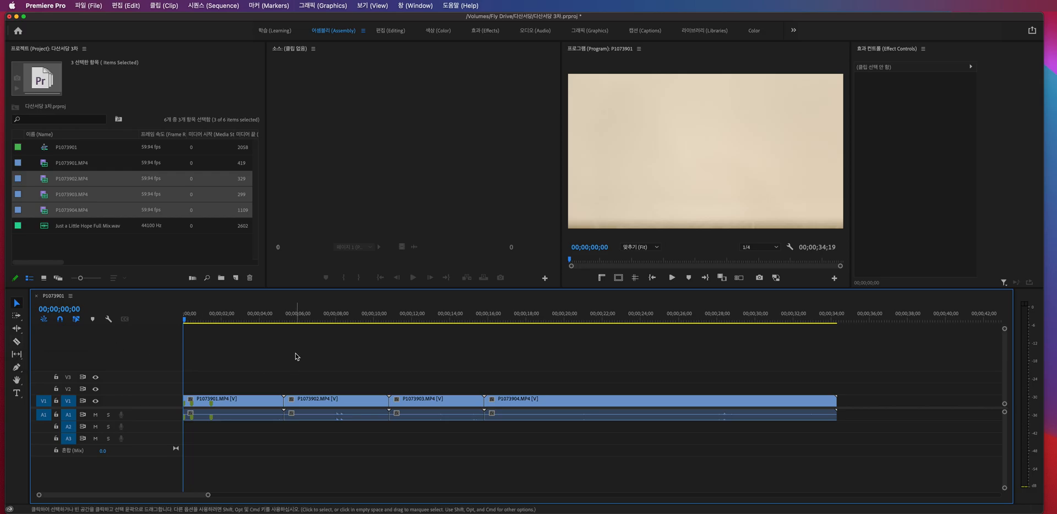
- Step back through the edit history until P1073901.MP4 is uncut at the sequence start, and set the playhead to 00;00;01;41
drag(207, 318, 177, 313)
key(super+z)
key(super+z)
key(super+shift+z)
key(super+shift+z)
key(super+shift+z)
key(super+shift+z)
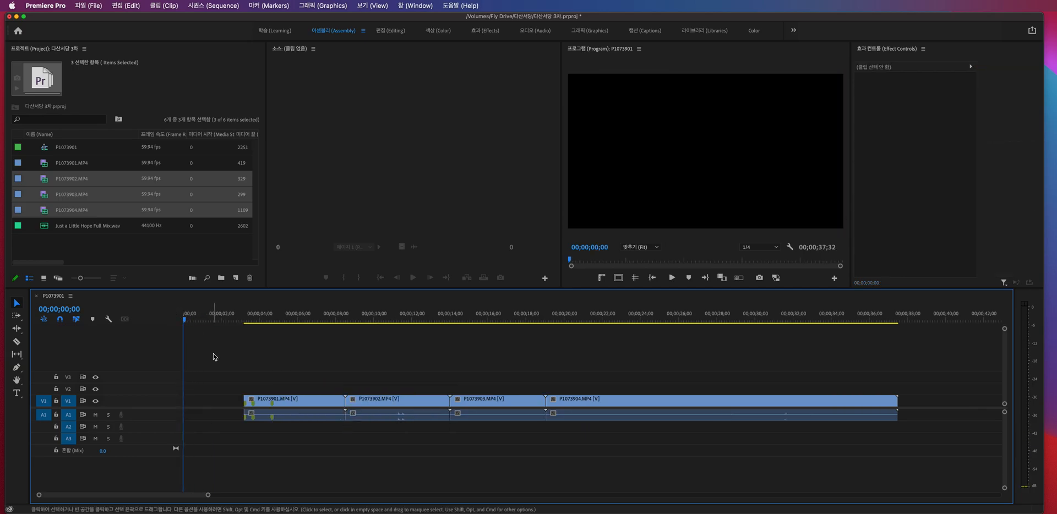
key(super+shift+z)
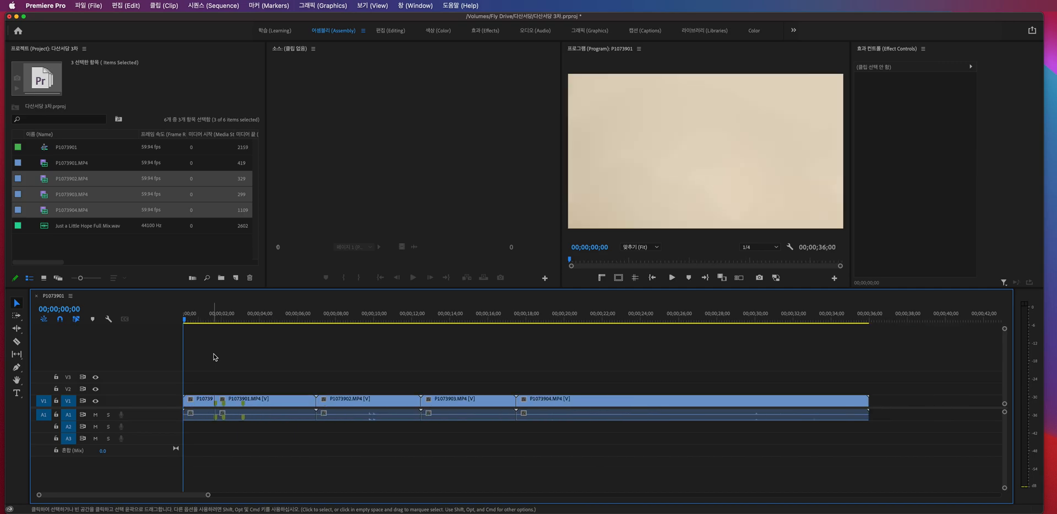
drag(203, 320, 215, 320)
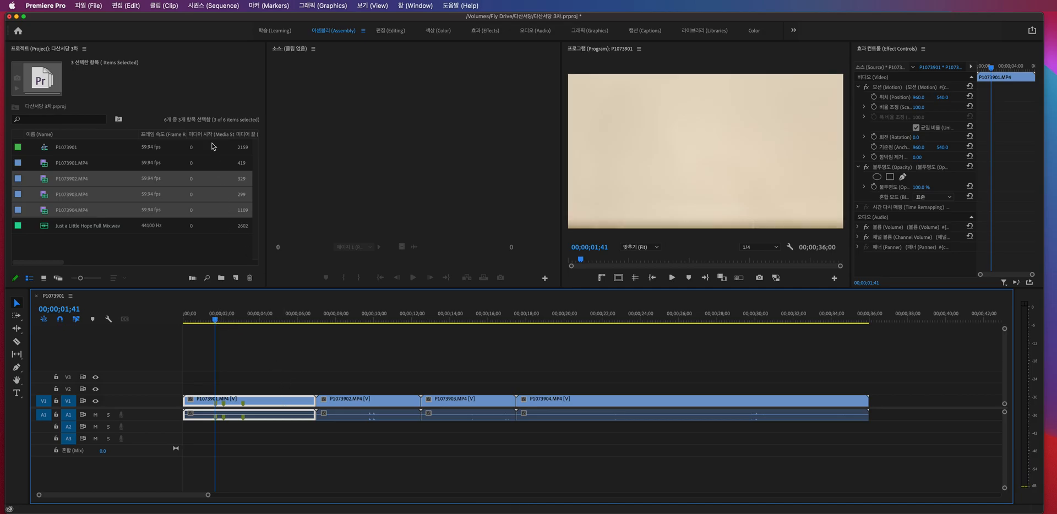
- Split P1073901.MP4 at 00;00;01;41 with Add Edit, then undo the split and select the whole clip
click(212, 6)
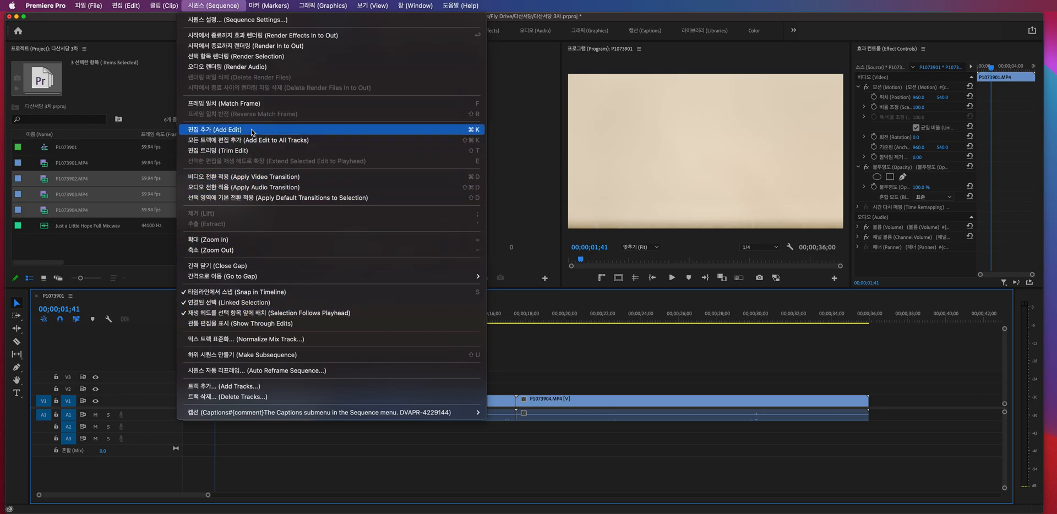
click(478, 133)
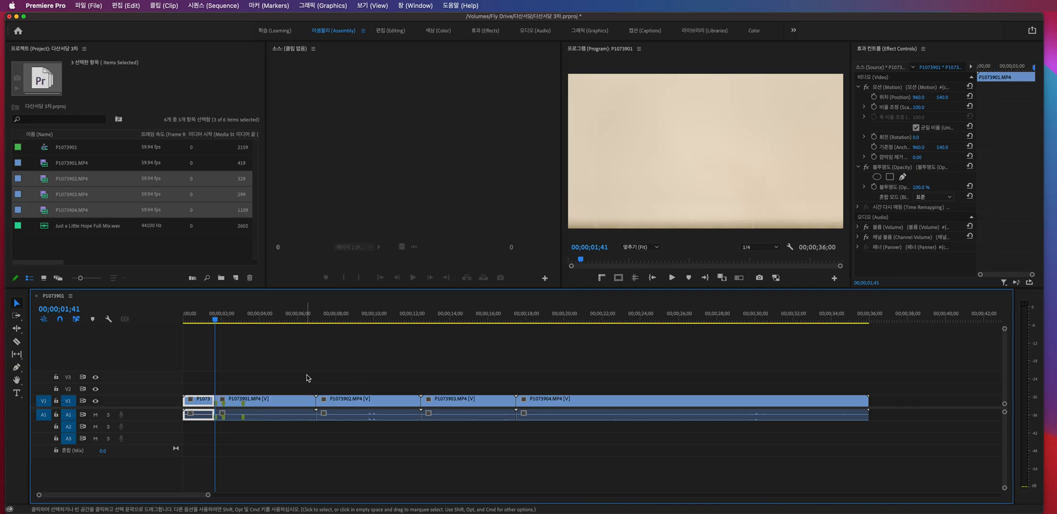
click(251, 381)
click(257, 399)
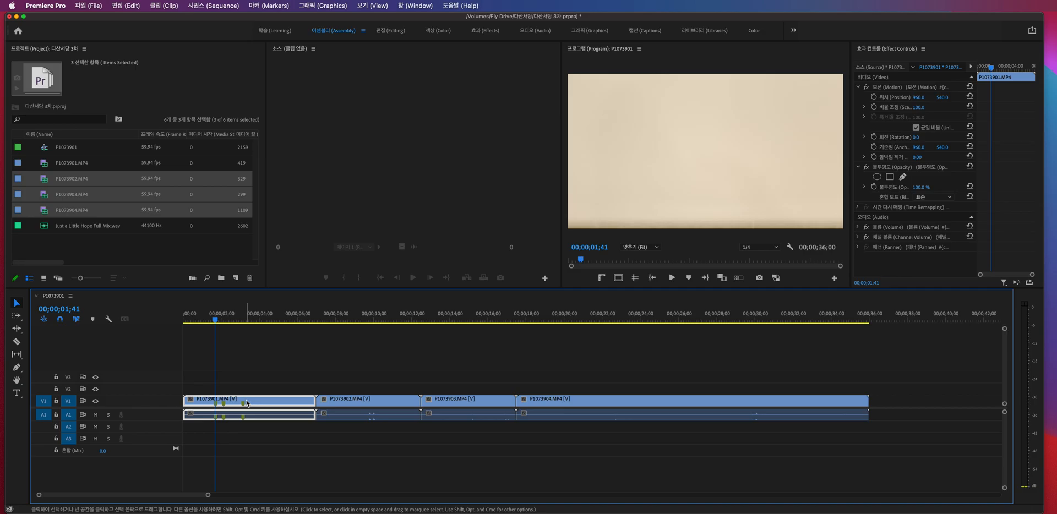
- Split P1073901.MP4 at the playhead again, then delete its front piece and the gap left behind
key(super+k)
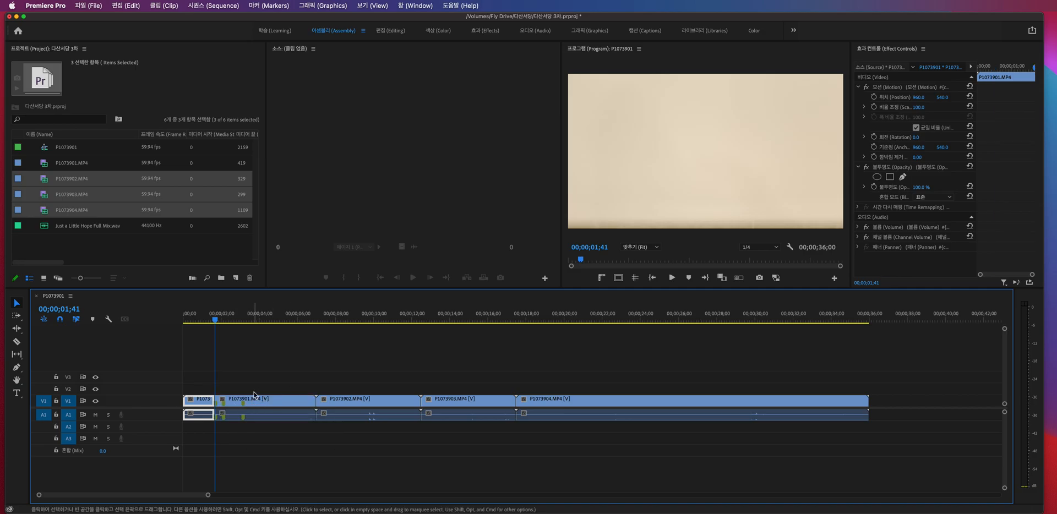
key(Delete)
click(202, 405)
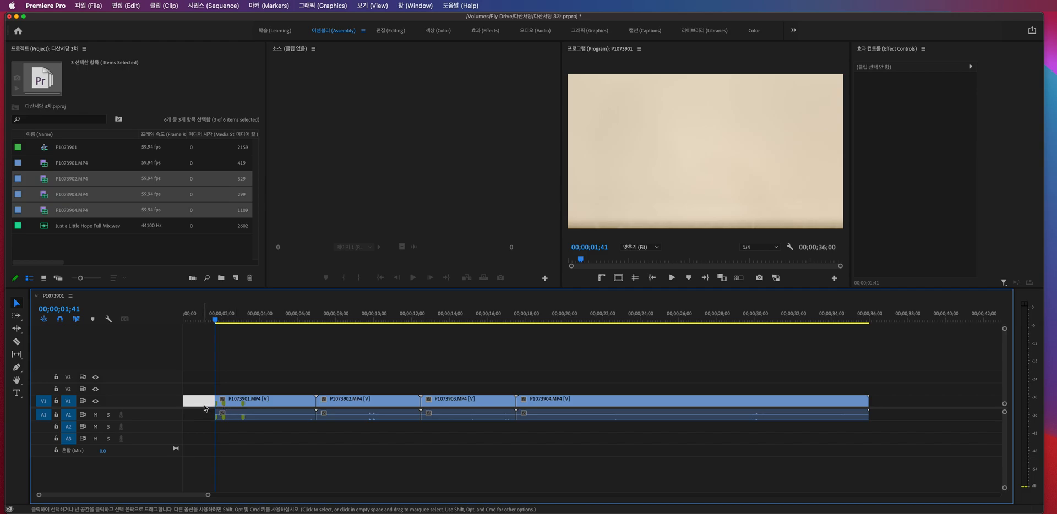
key(Delete)
- Undo the gap removal, the front piece's deletion and the split of P1073901.MP4
key(super+z)
key(super+z)
key(super+z)
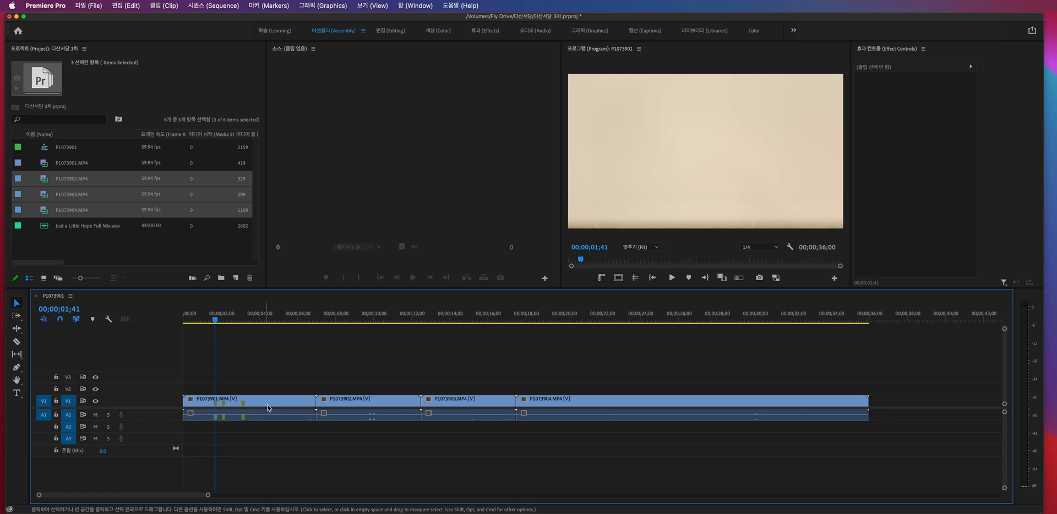
- Split P1073901.MP4 at 00;00;01;41 and ripple delete the front piece, undoing and repeating the deletion with the playhead at the start
click(273, 400)
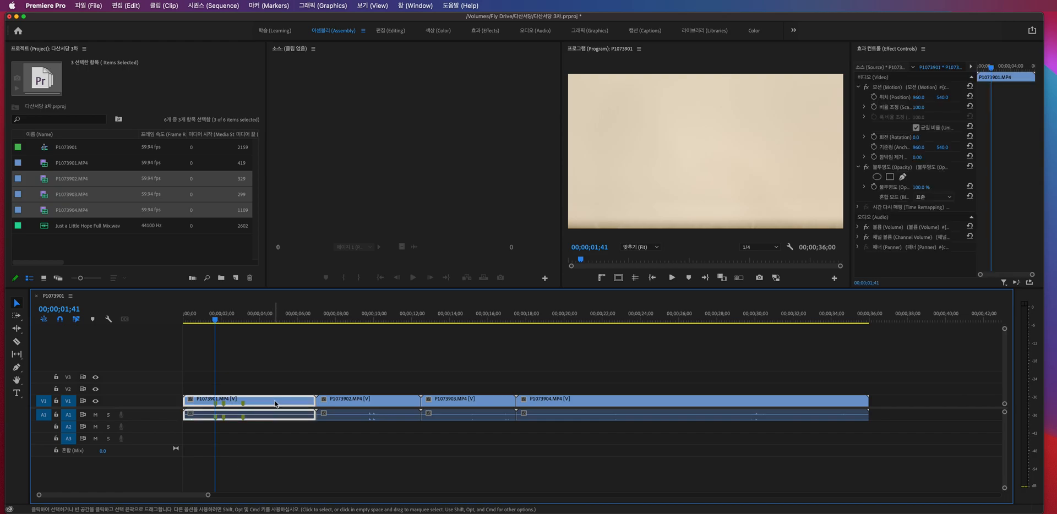
key(super+k)
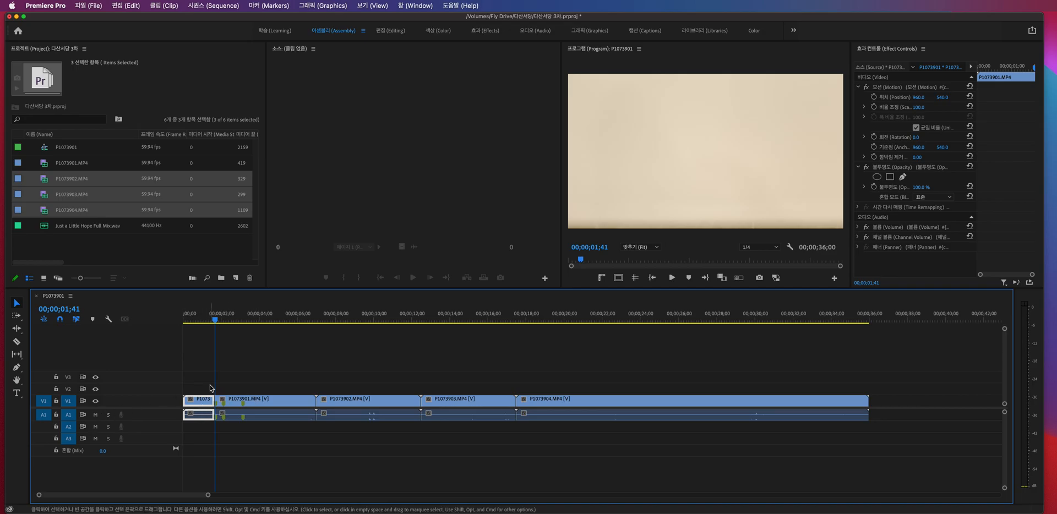
key(shift+Delete)
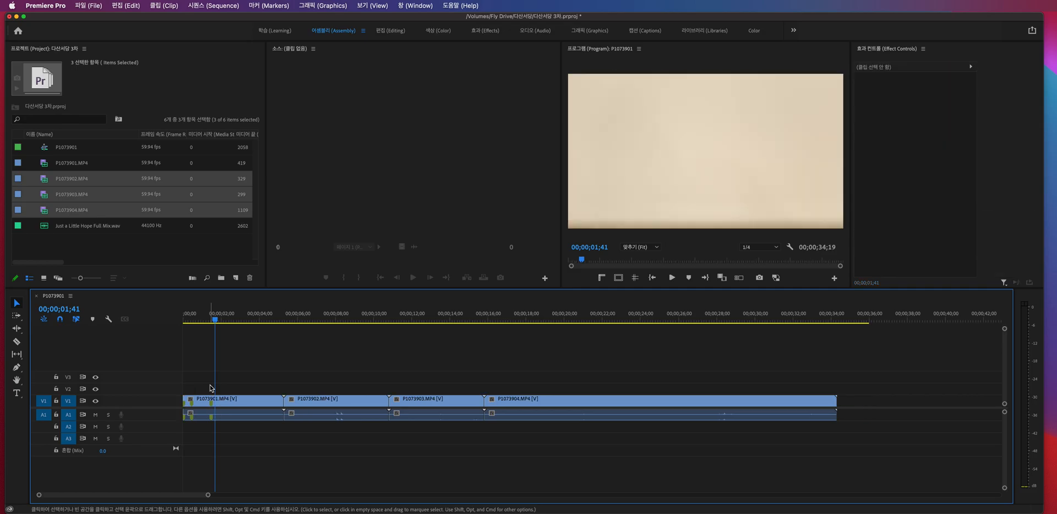
key(Home)
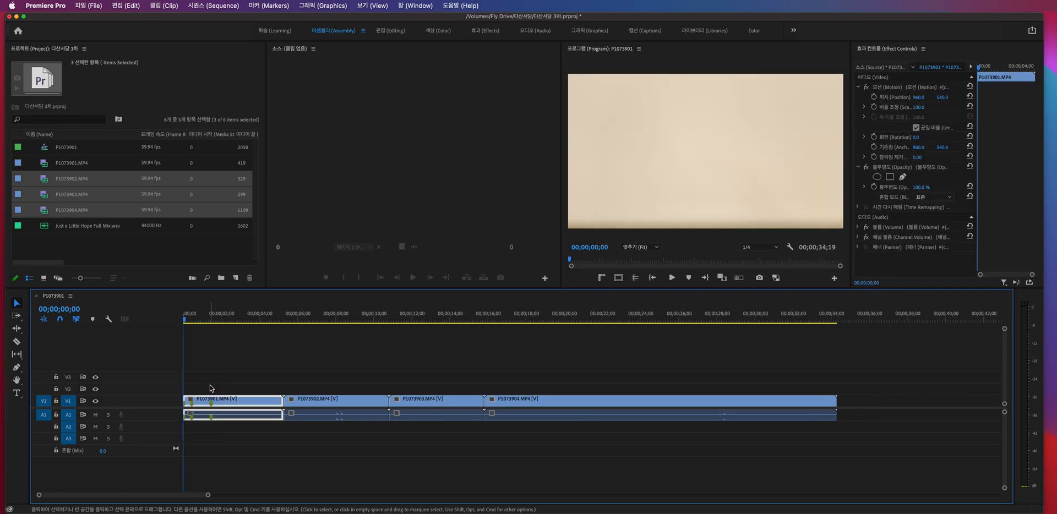
key(super+z)
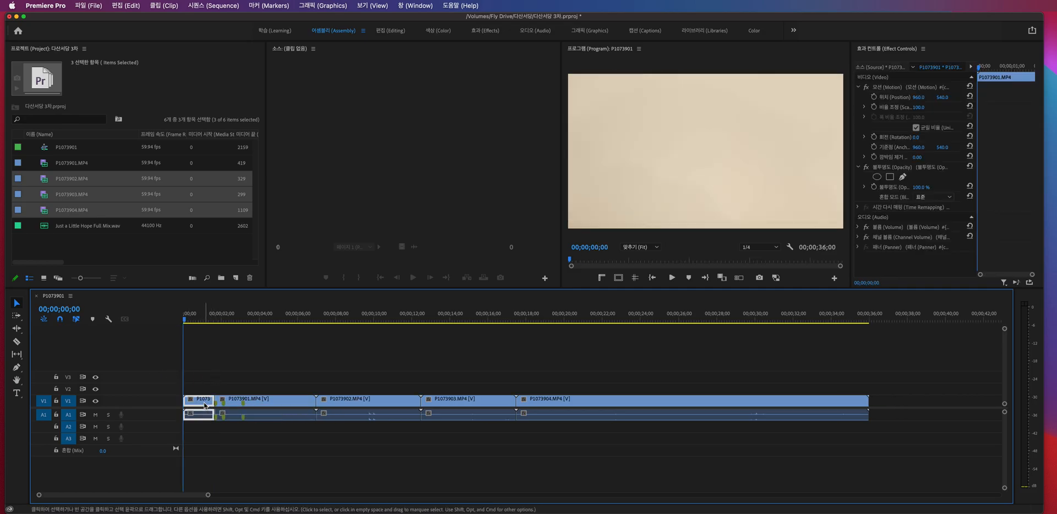
key(shift+Delete)
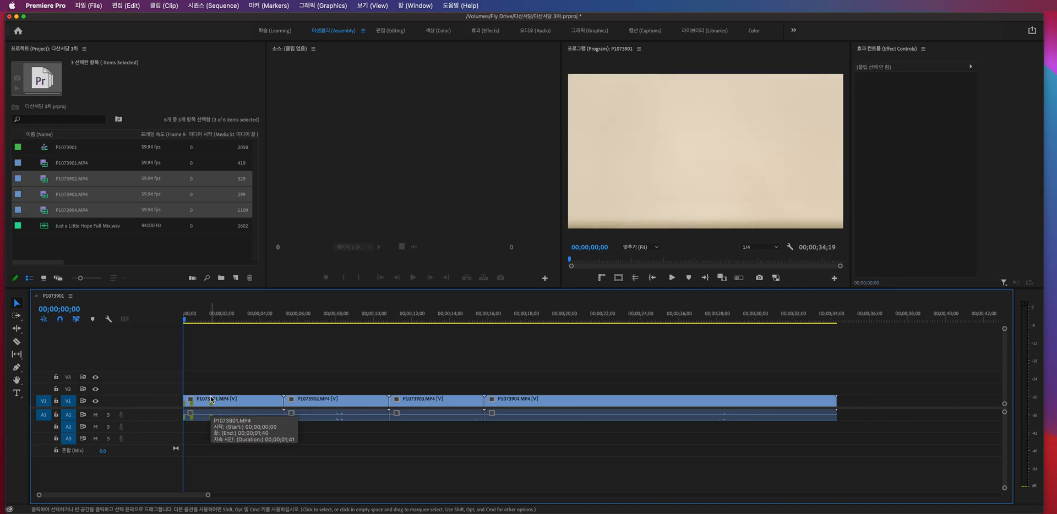
- Ripple delete P1073902.MP4, then undo back to the four uncut clips and clear the selection
click(335, 403)
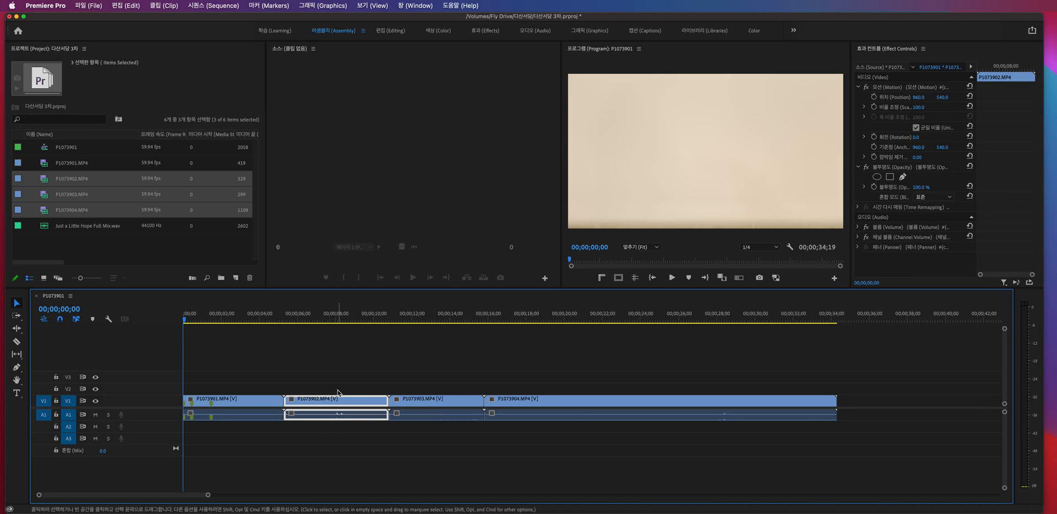
key(shift+Delete)
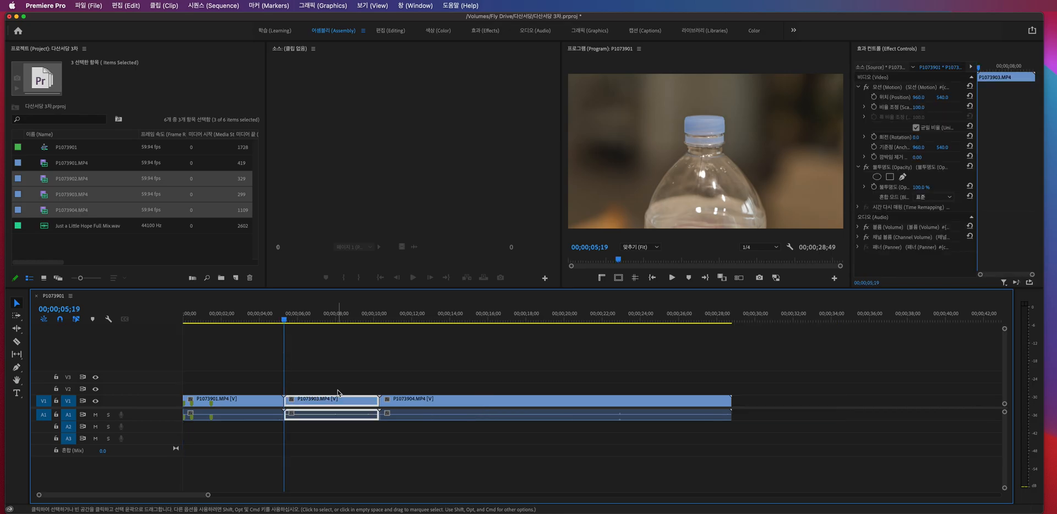
key(super+z)
key(super+z)
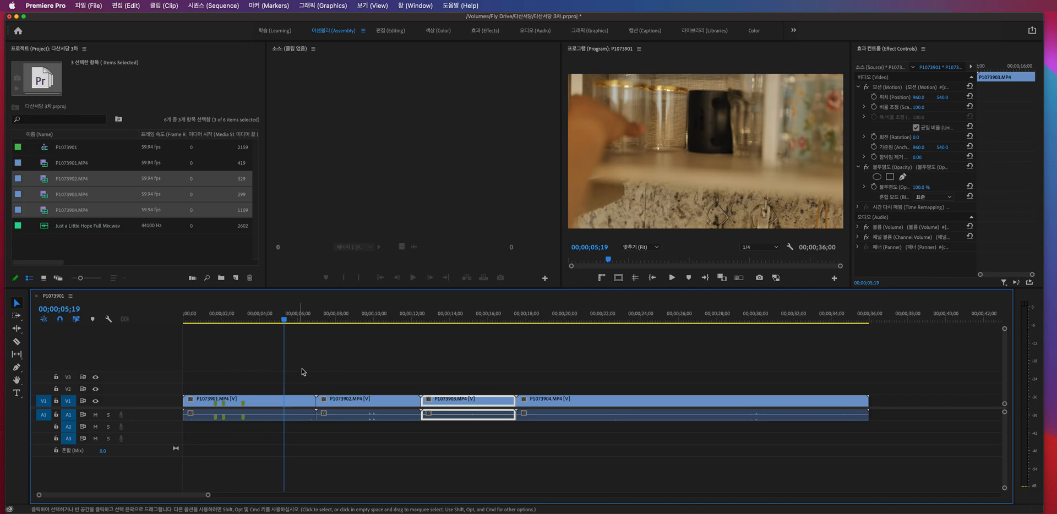
click(338, 391)
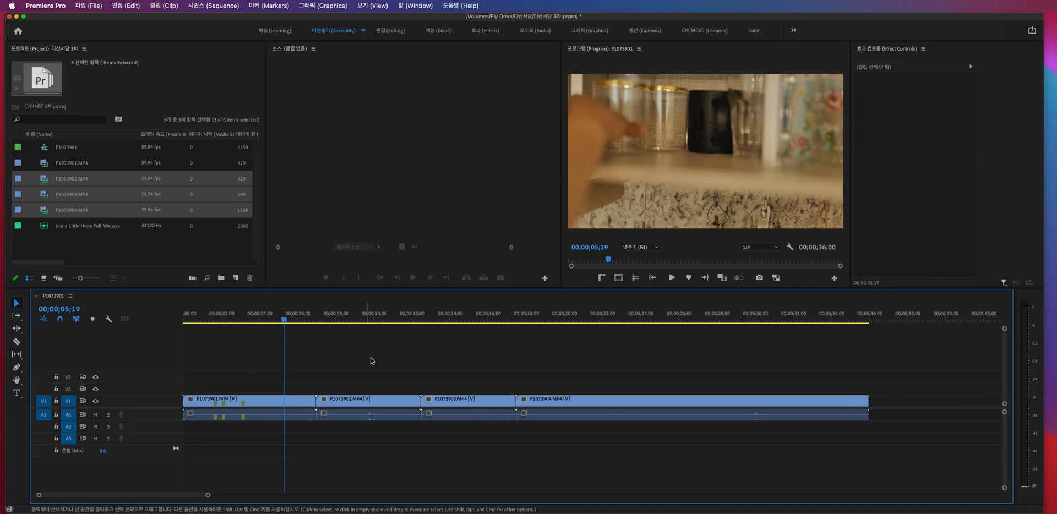
- Try splitting P1073902.MP4 at 00;00;09;40, then ripple trimming its front part up to that point, undoing each change
click(367, 319)
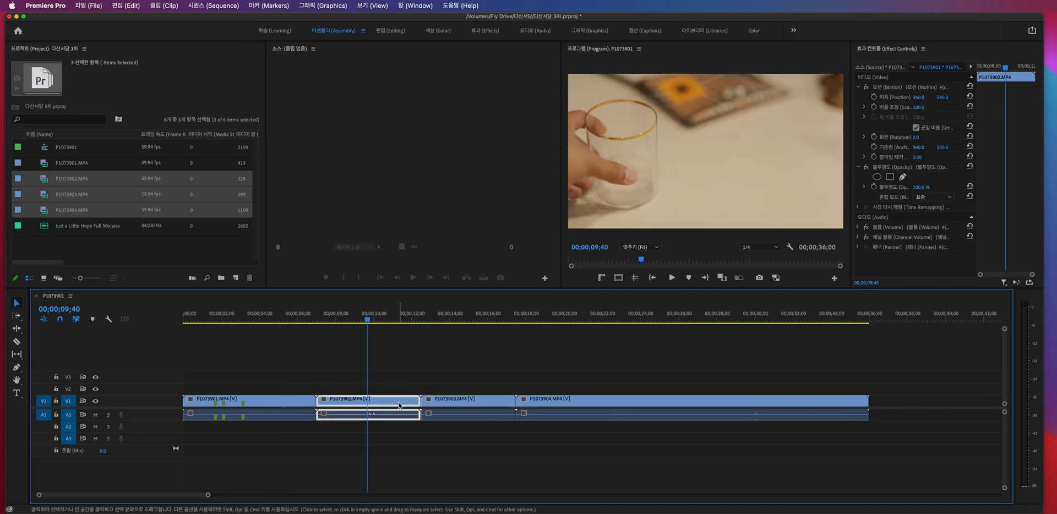
key(super+k)
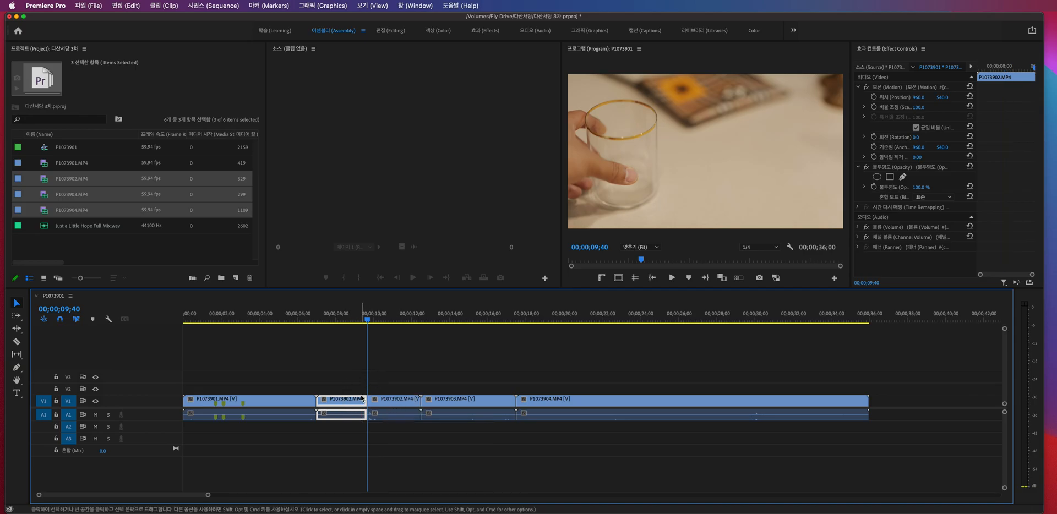
key(super+z)
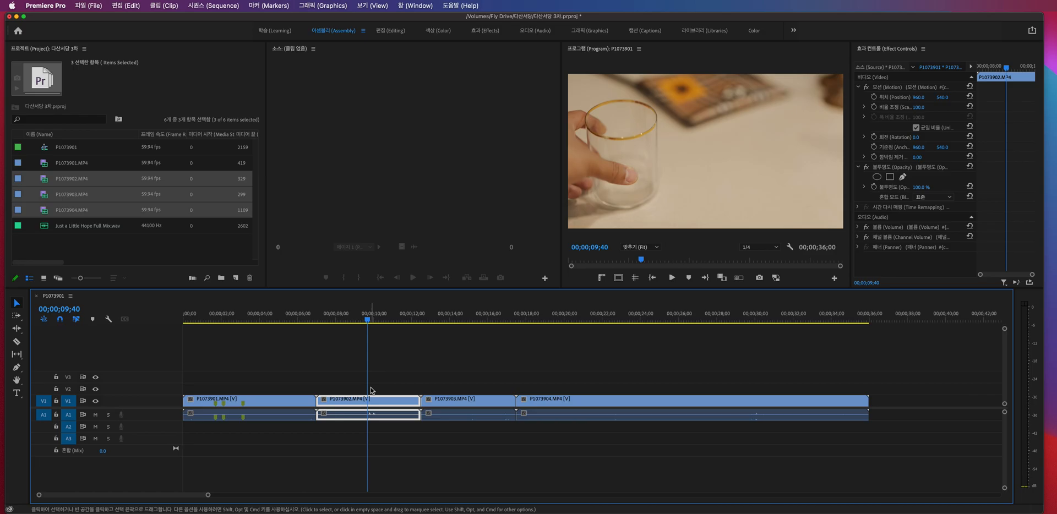
key(w)
key(Up)
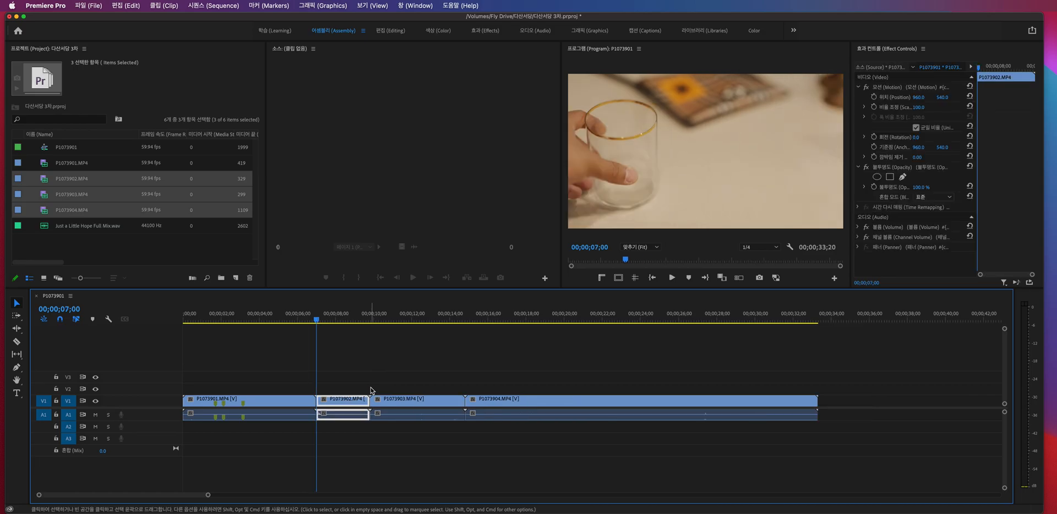
key(super+z)
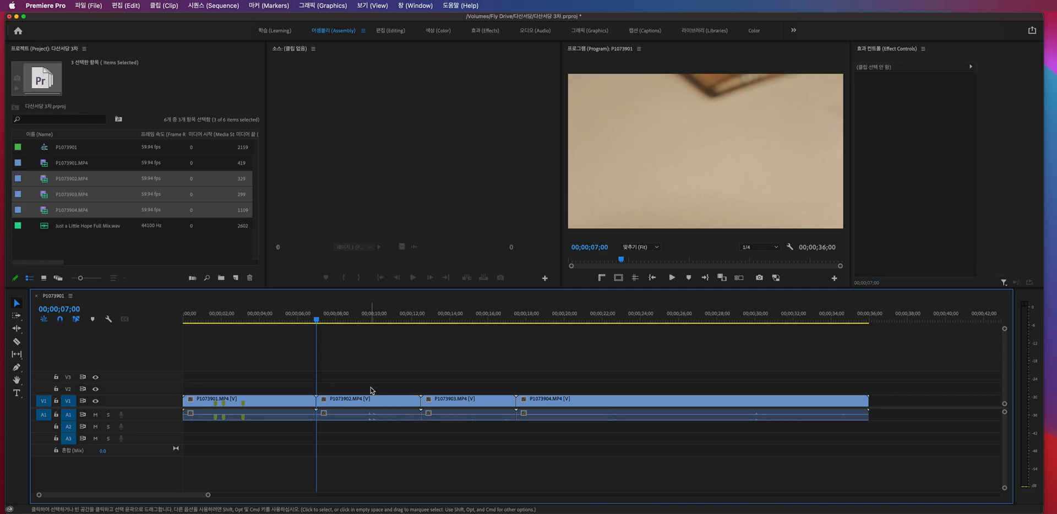
- Split P1073902.MP4 at 00;00;09;47 and ripple delete its rear piece, then undo the deletion
click(370, 323)
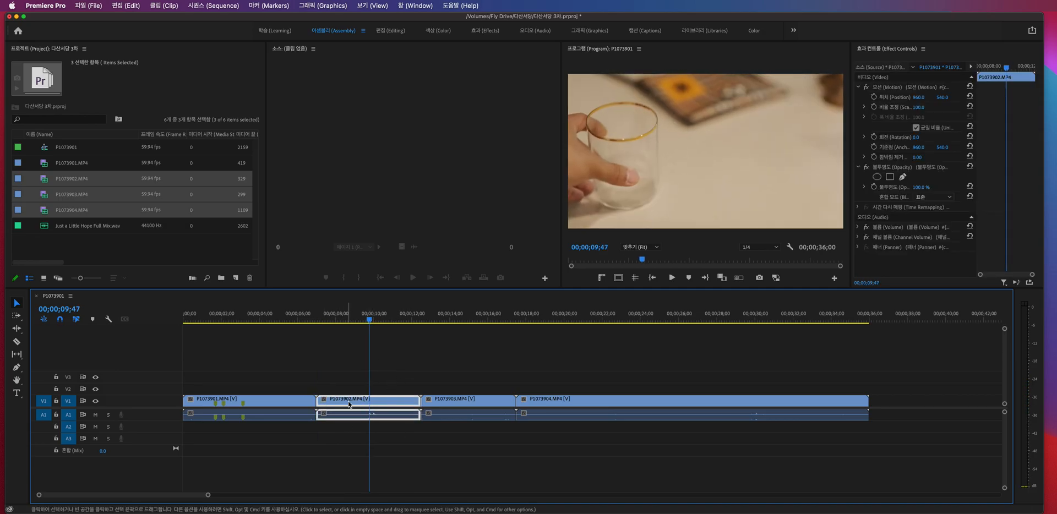
key(super+k)
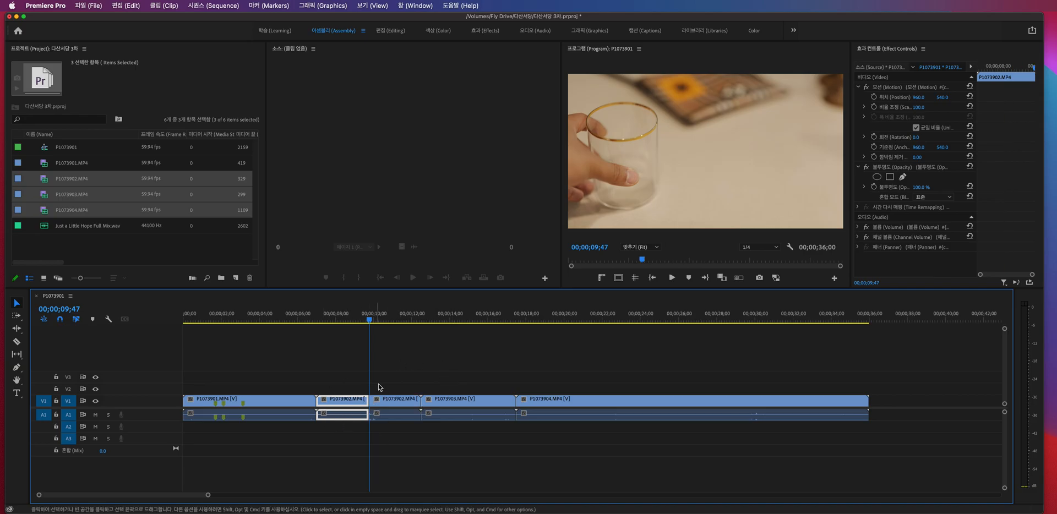
click(408, 401)
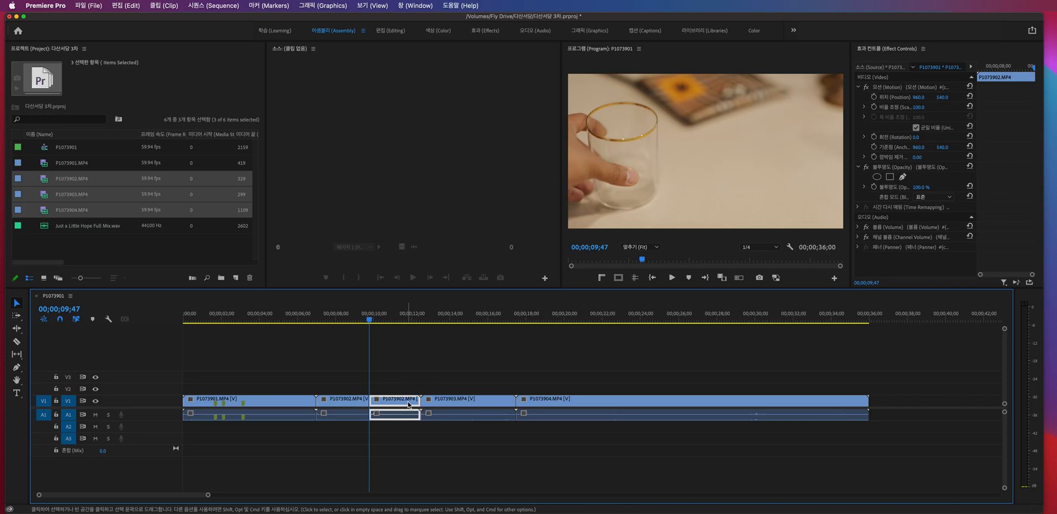
key(alt+BackSpace)
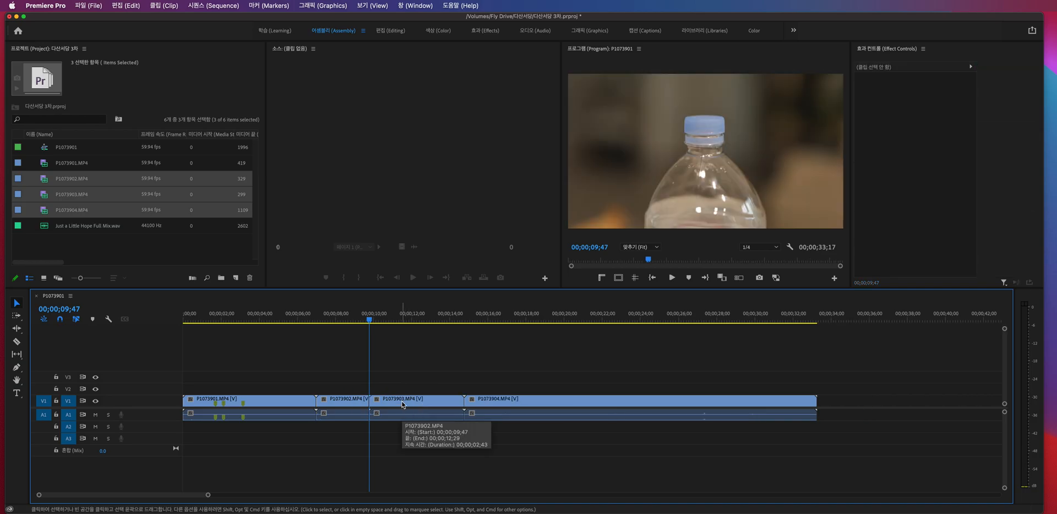
key(super+z)
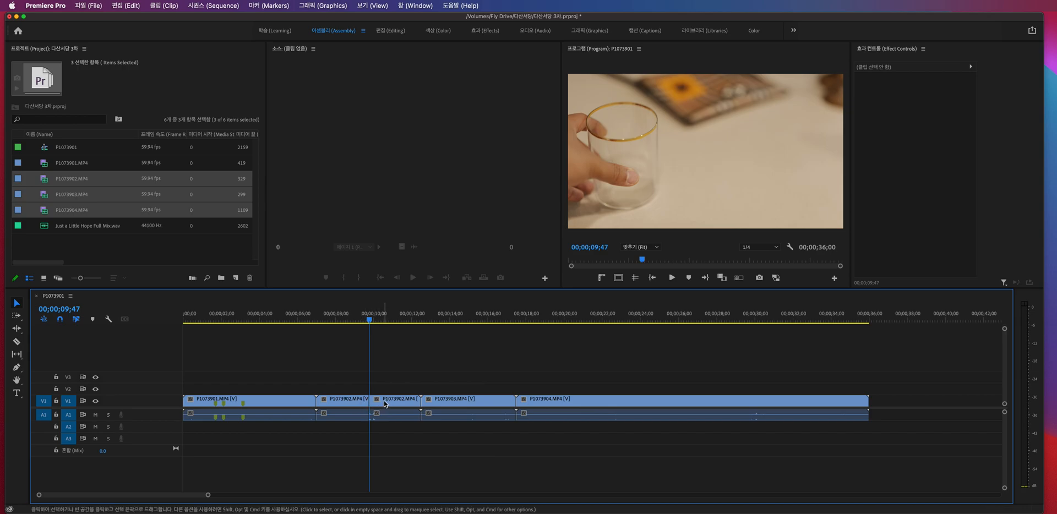
- Select the front and rear pieces of P1073902.MP4 in turn, then clear the selection
click(387, 404)
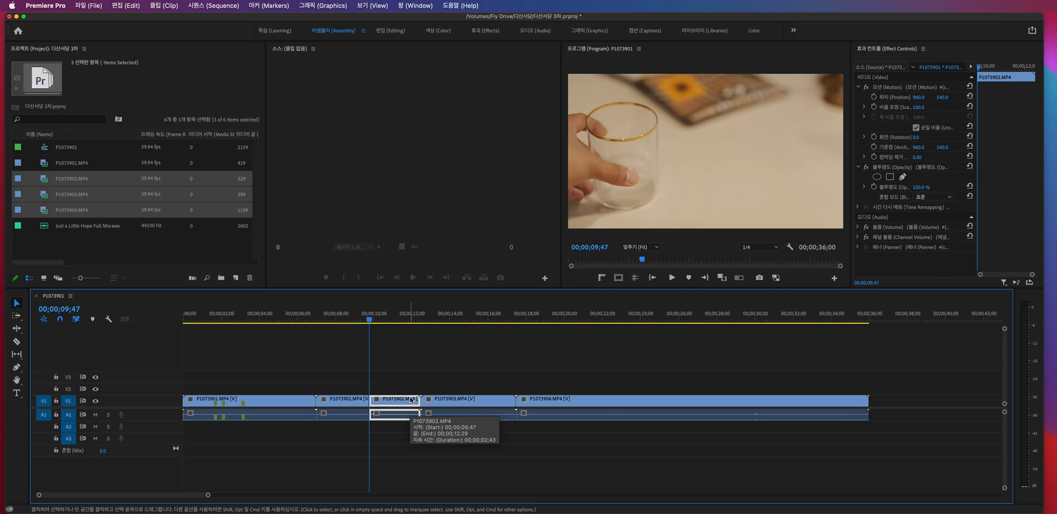
click(347, 402)
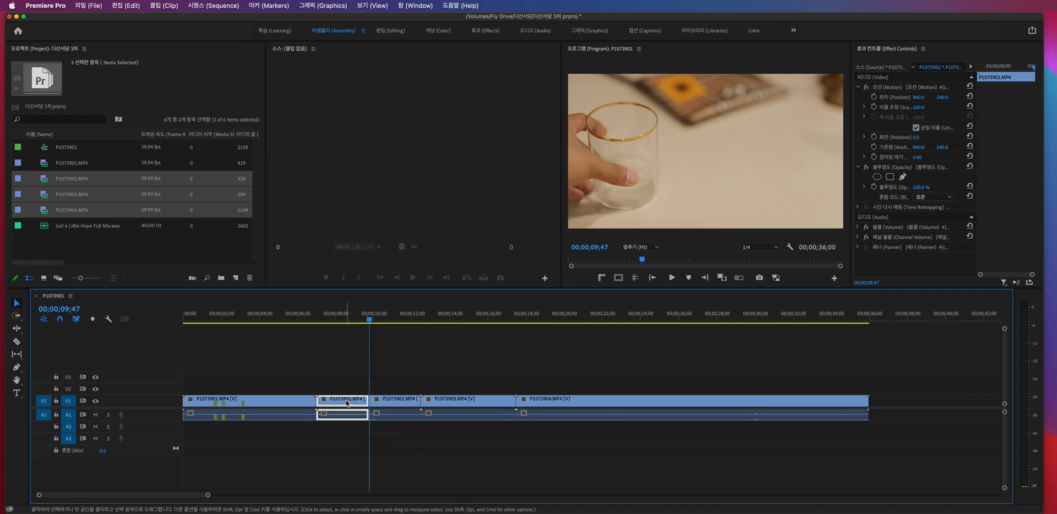
click(407, 403)
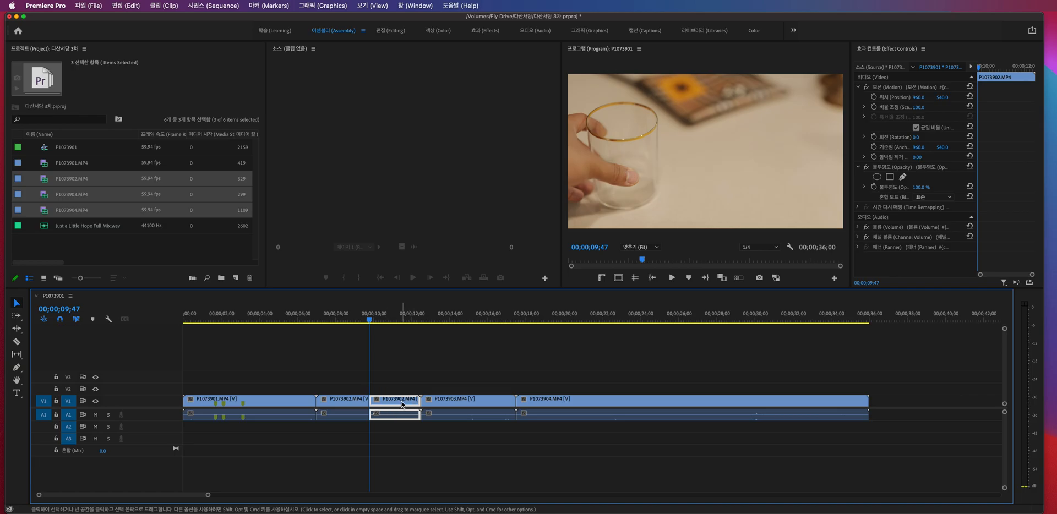
click(359, 403)
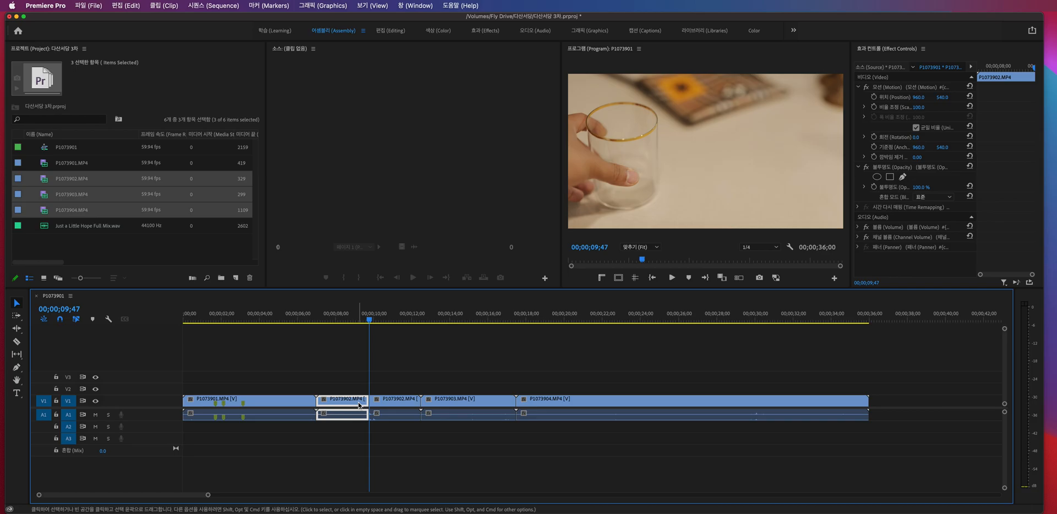
click(428, 375)
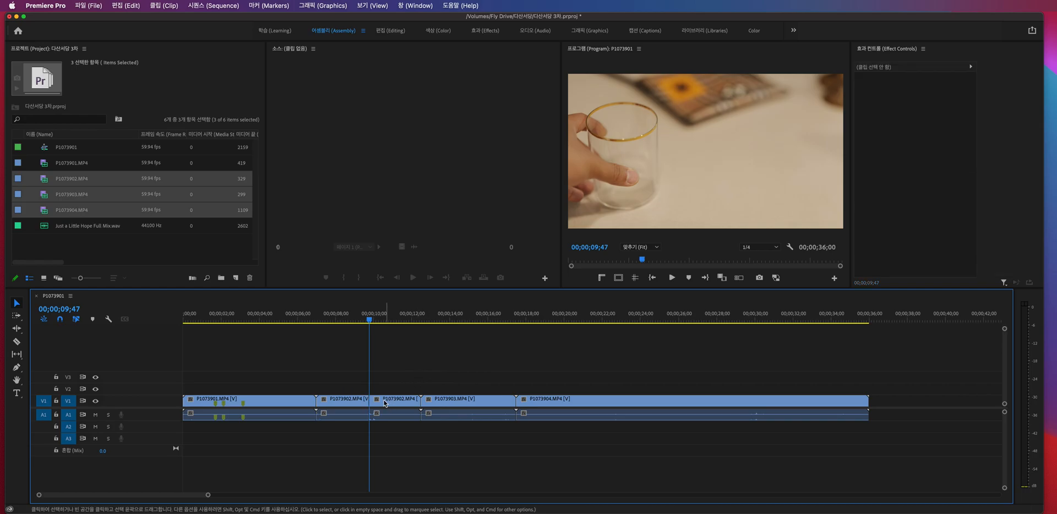
click(353, 402)
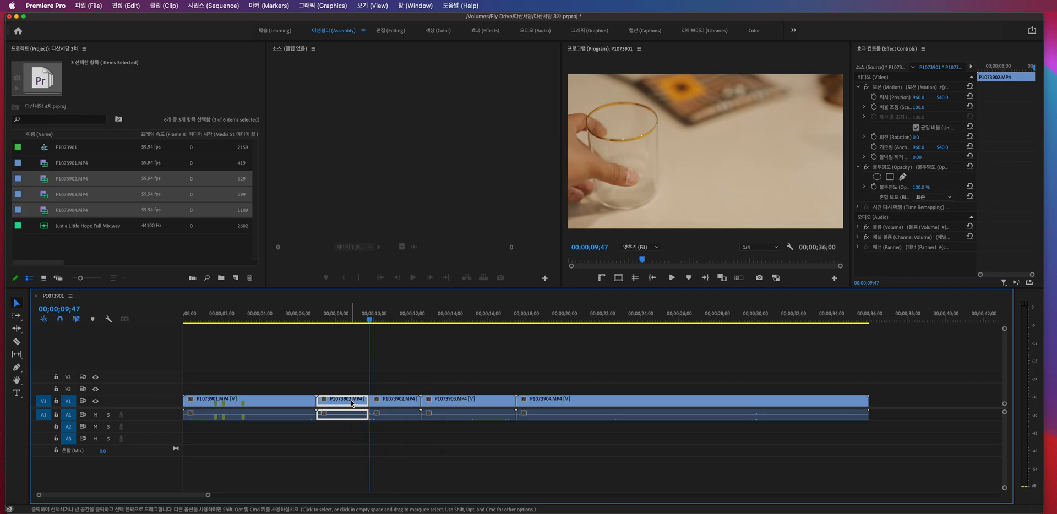
click(381, 430)
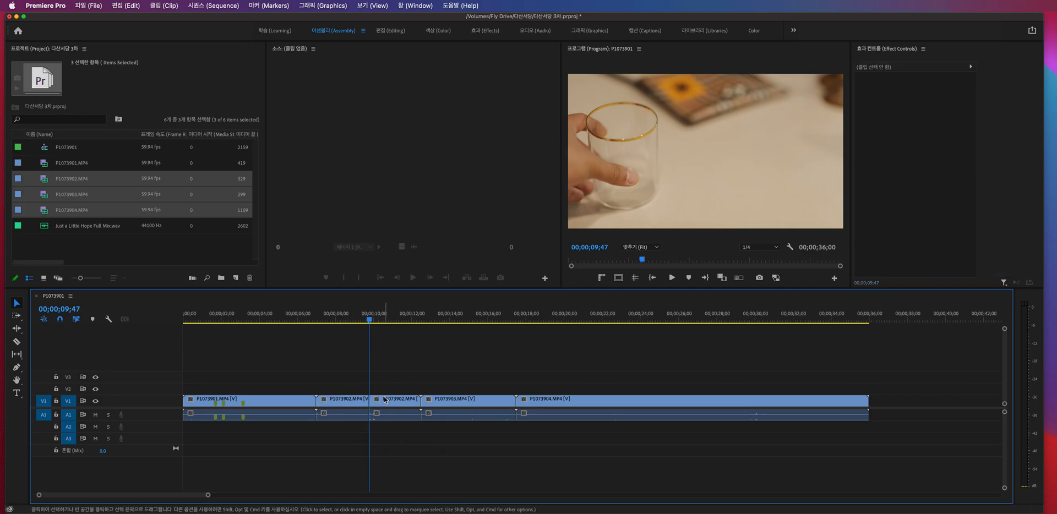
- Undo the split of P1073902.MP4, repeat it at 00;00;09;47 and undo back to the uncut clip
click(368, 402)
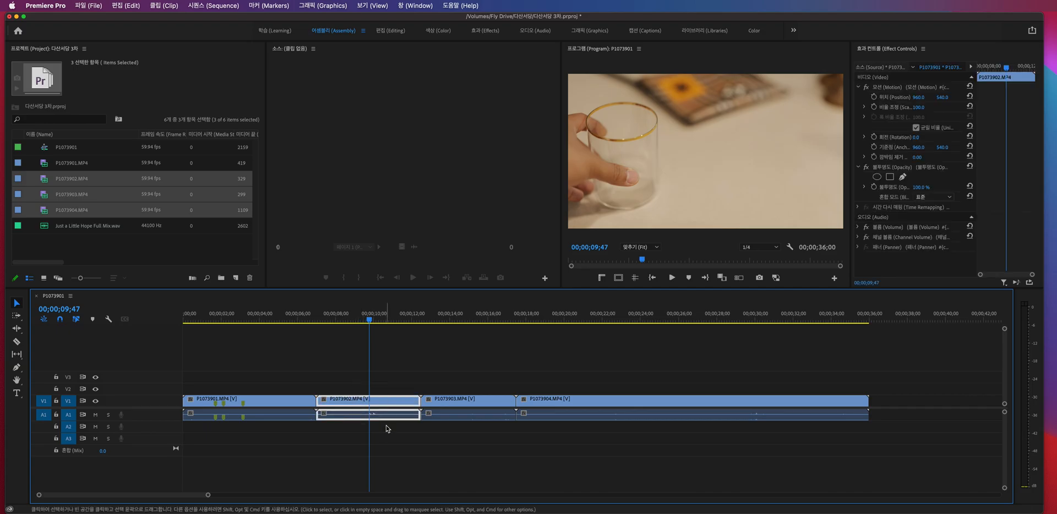
key(super+k)
click(399, 403)
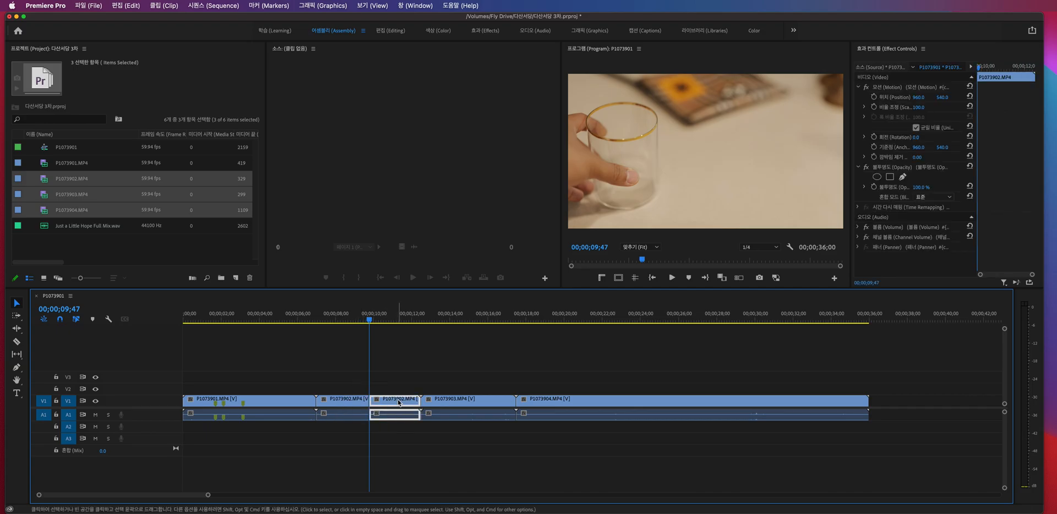
click(414, 429)
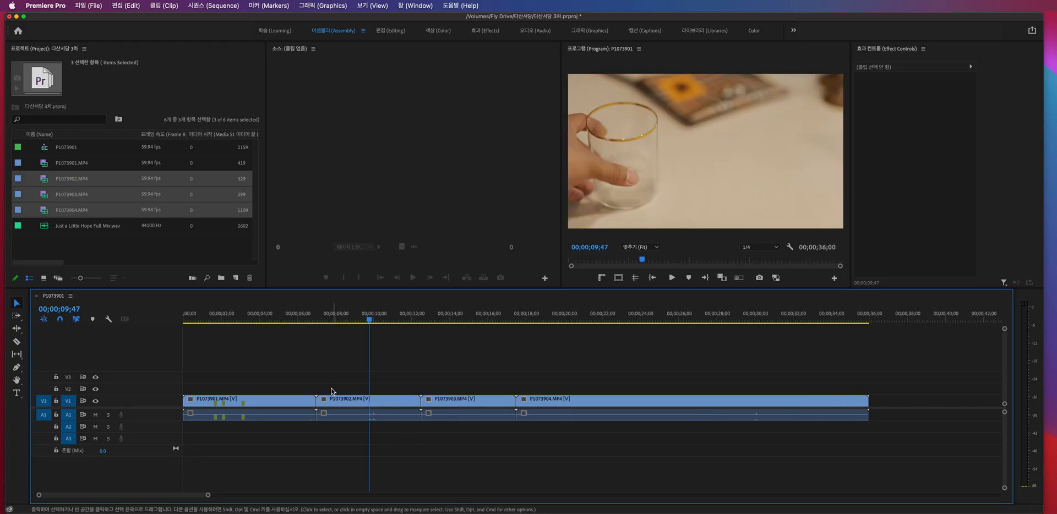
- Split P1073901.MP4 at 00;00;01;37 and ripple delete the front piece
mouse_move(214, 318)
mouse_down()
mouse_move(185, 318)
mouse_move(242, 318)
mouse_move(183, 305)
mouse_move(214, 309)
mouse_up()
key(space)
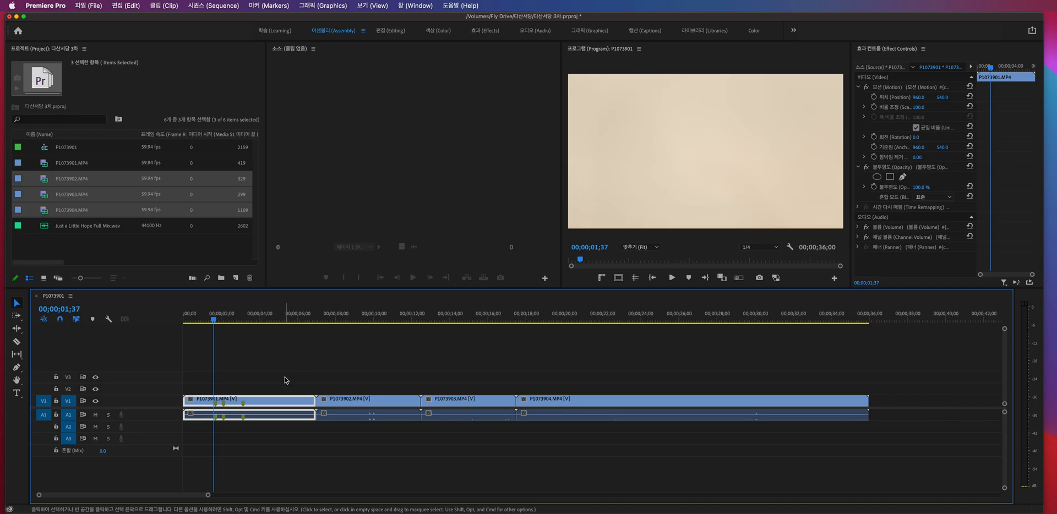
key(super+k)
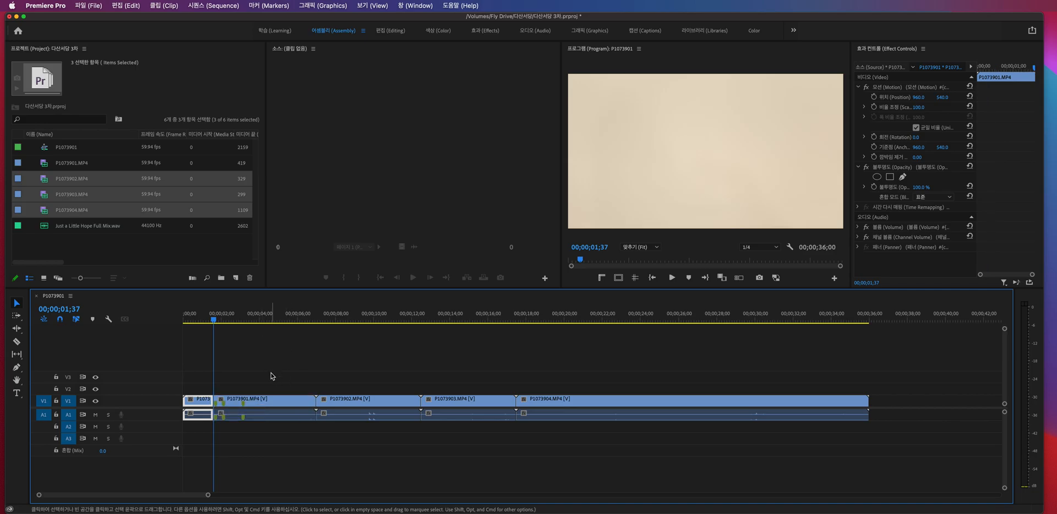
key(q)
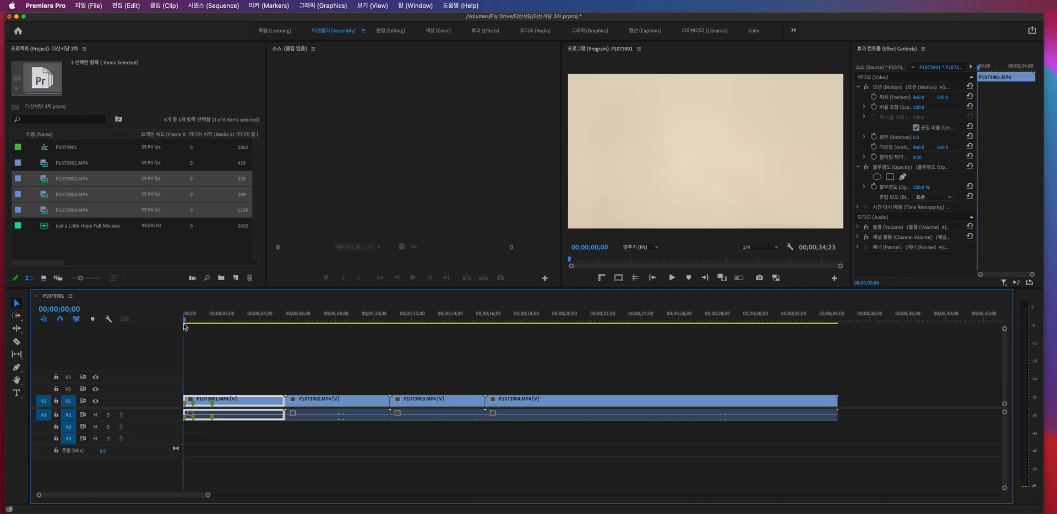
- Play back the trimmed P1073901.MP4 and place the playhead at 00;00;04;42 near the clip's end
key(space)
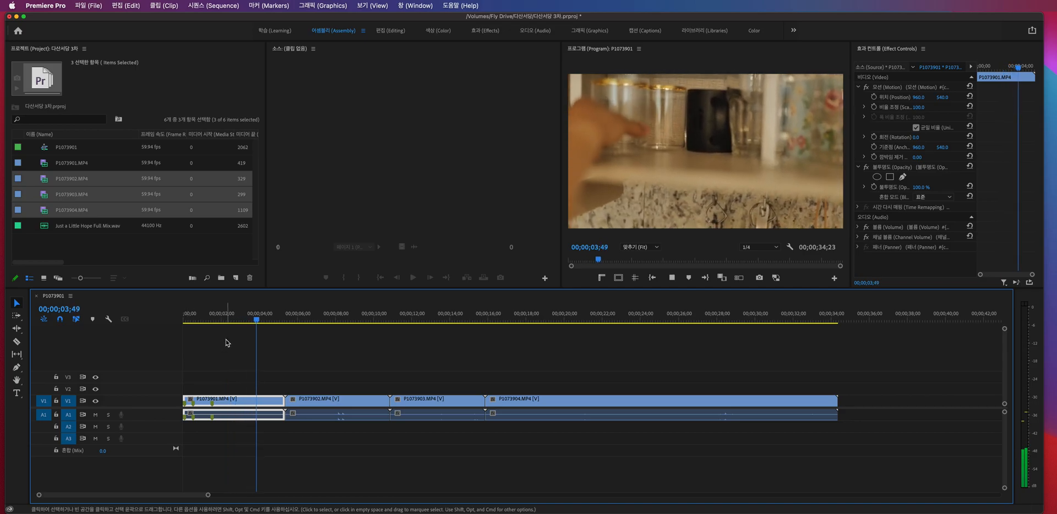
drag(251, 318, 266, 318)
key(space)
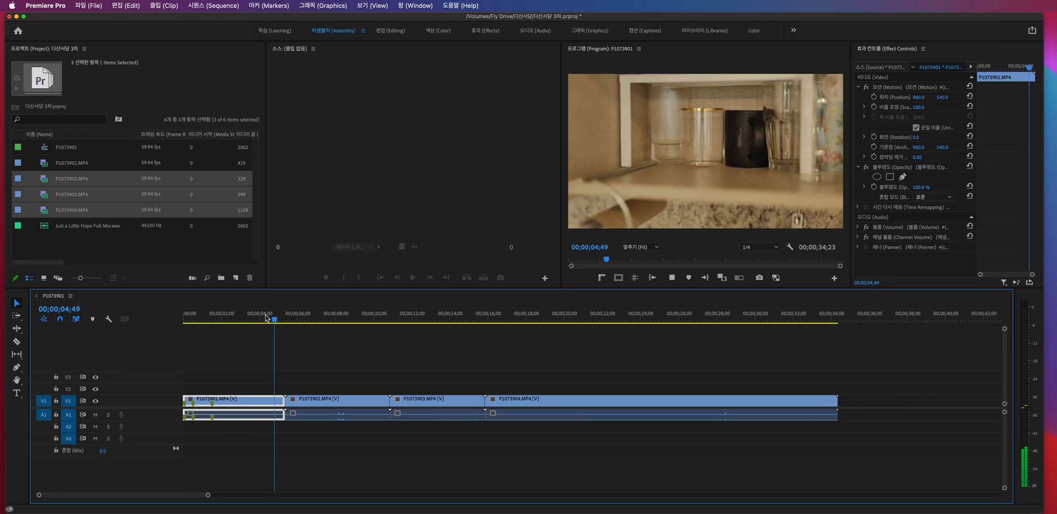
click(262, 318)
drag(264, 320, 272, 327)
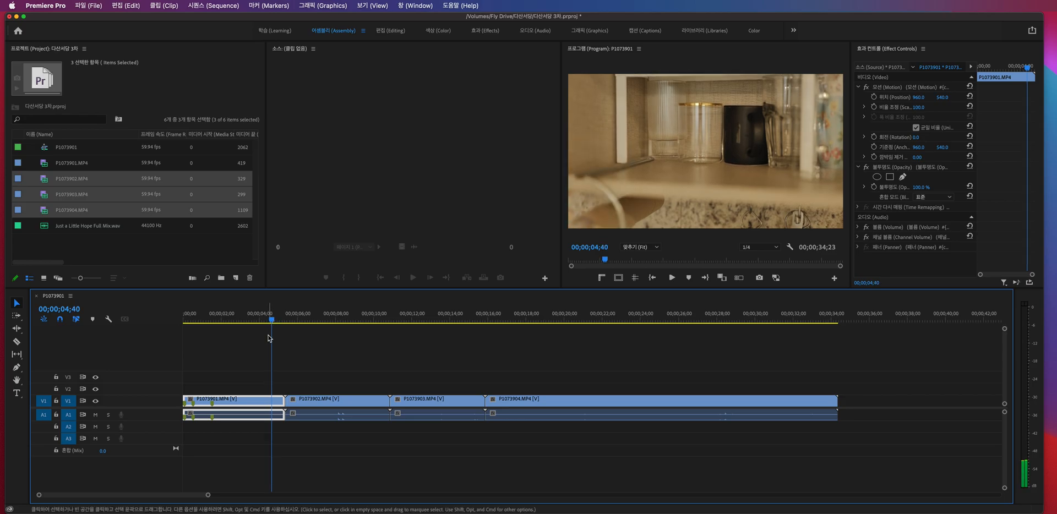
key(Right)
key(Right)
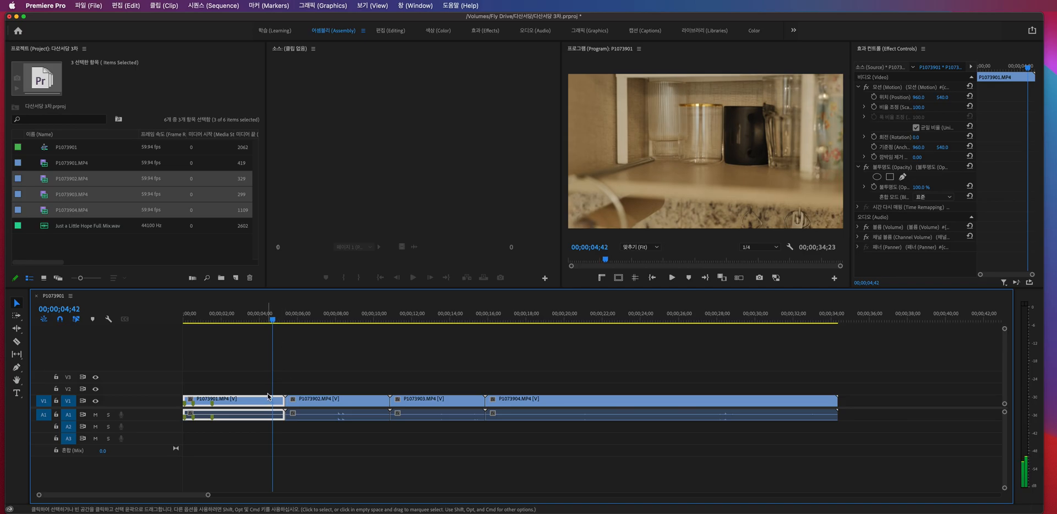
- Split P1073901.MP4 at 00;00;04;42 several times, undoing each split
key(super+k)
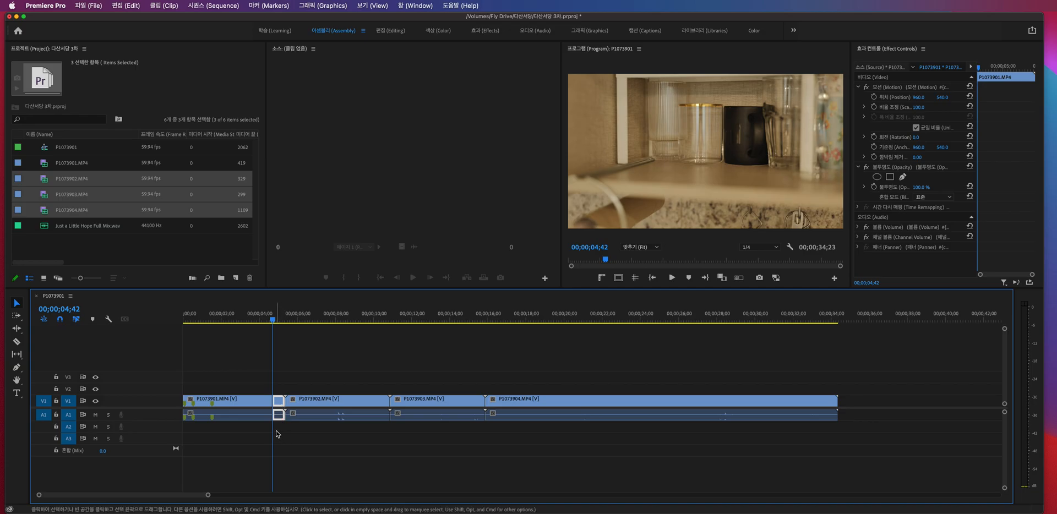
key(super+z)
click(272, 403)
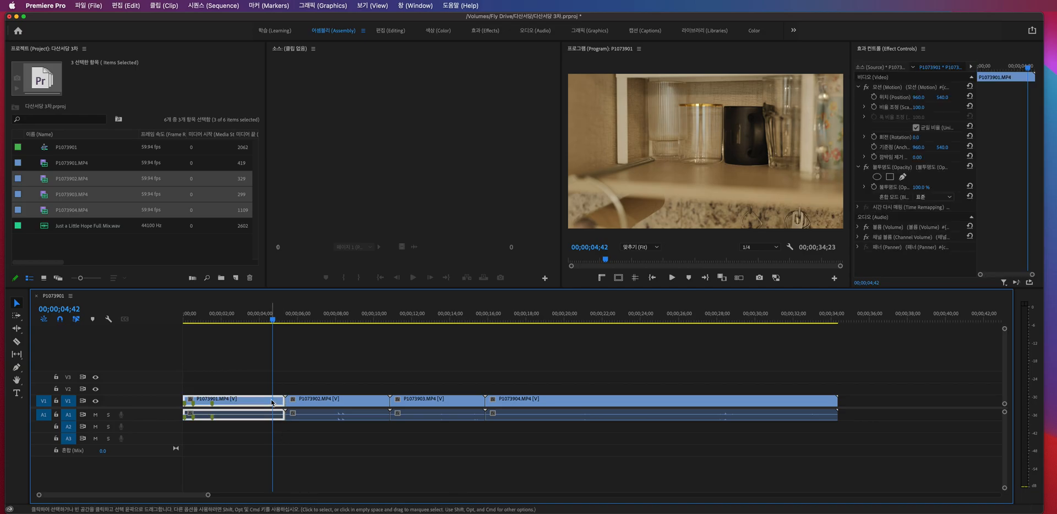
key(super+k)
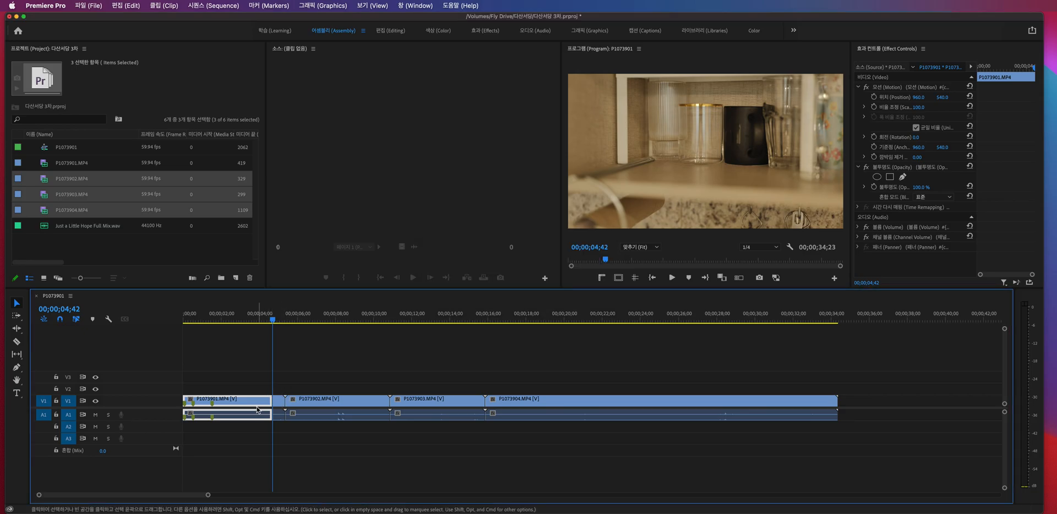
key(=)
key(=)
key(=)
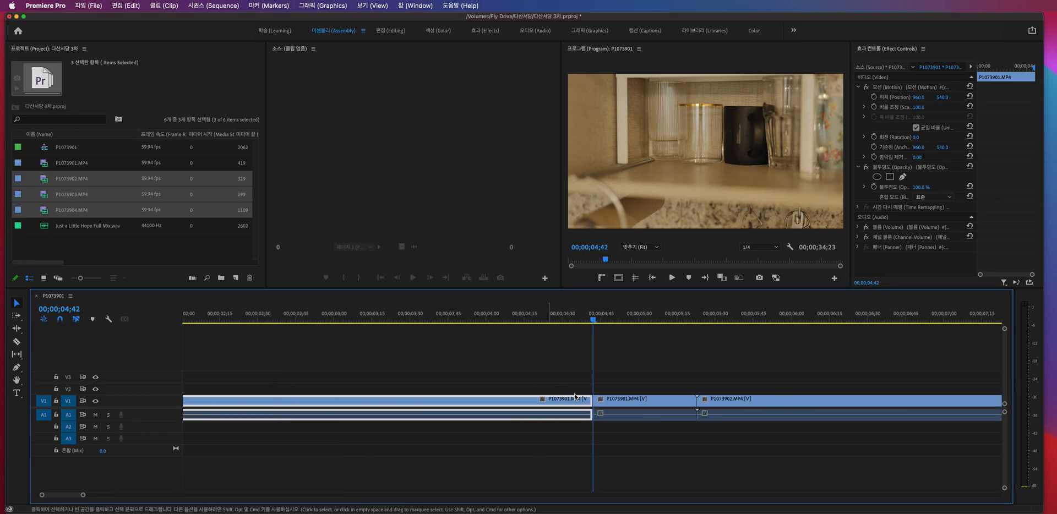
key(super+z)
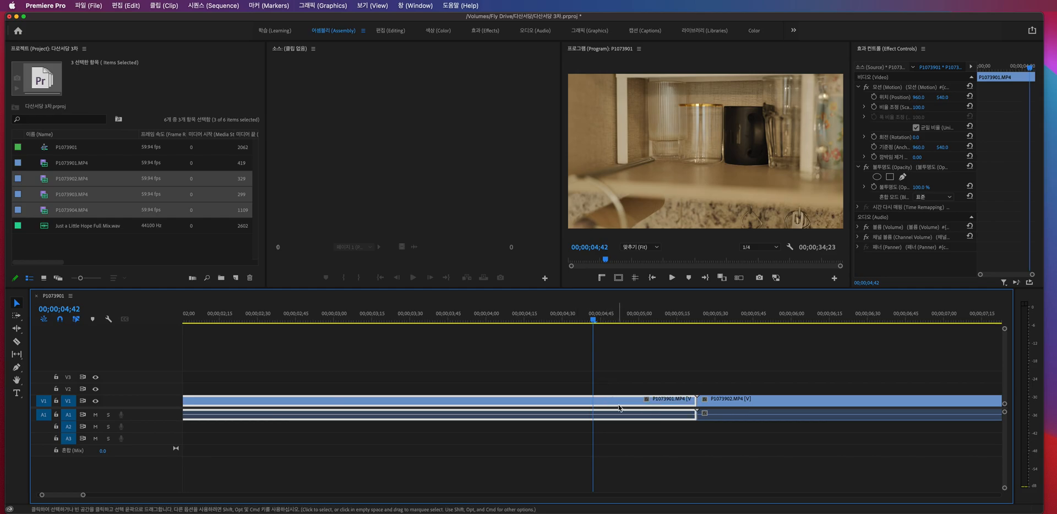
key(super+k)
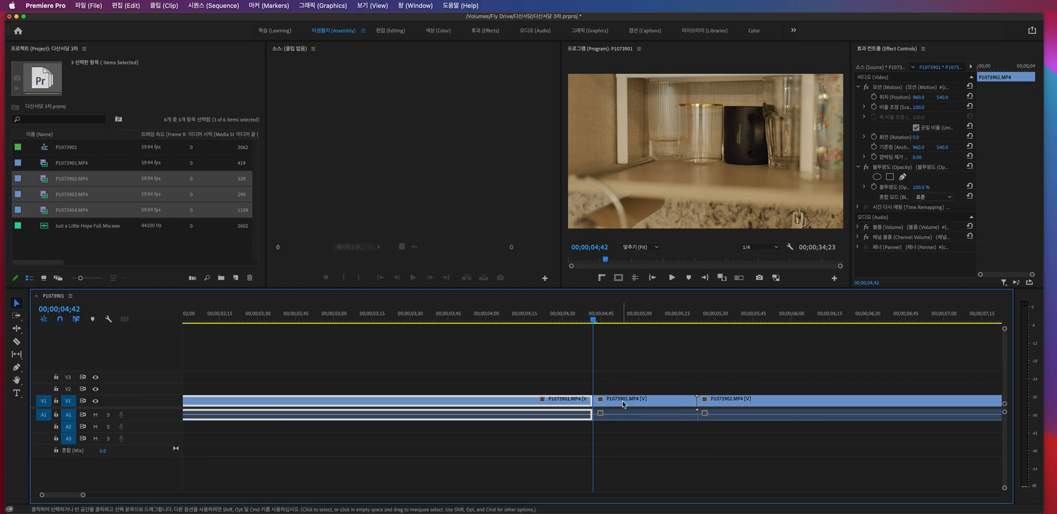
key(super+z)
key(super+k)
key(super+z)
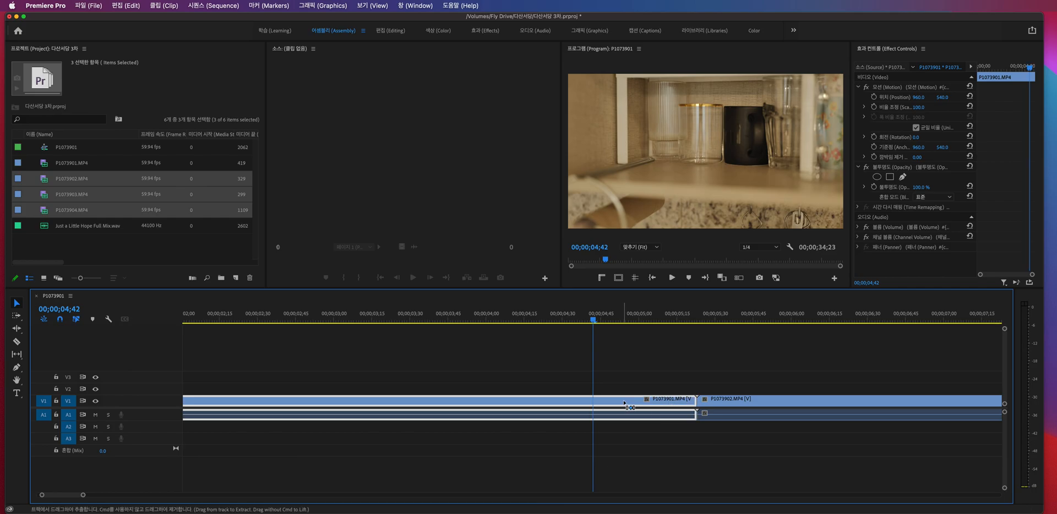
- Add a final edit to P1073901.MP4 at 00;00;04;42, separating the unwanted tail
key(super+k)
key(minus)
key(minus)
key(minus)
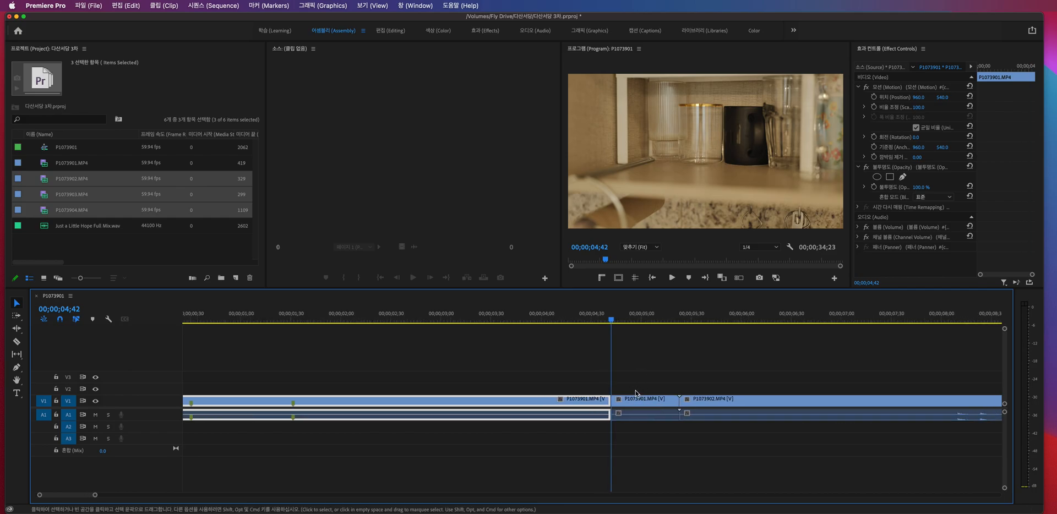
- Ripple delete P1073901.MP4's tail piece after 00;00;04;42 and play the sequence from its start into P1073902.MP4
click(391, 403)
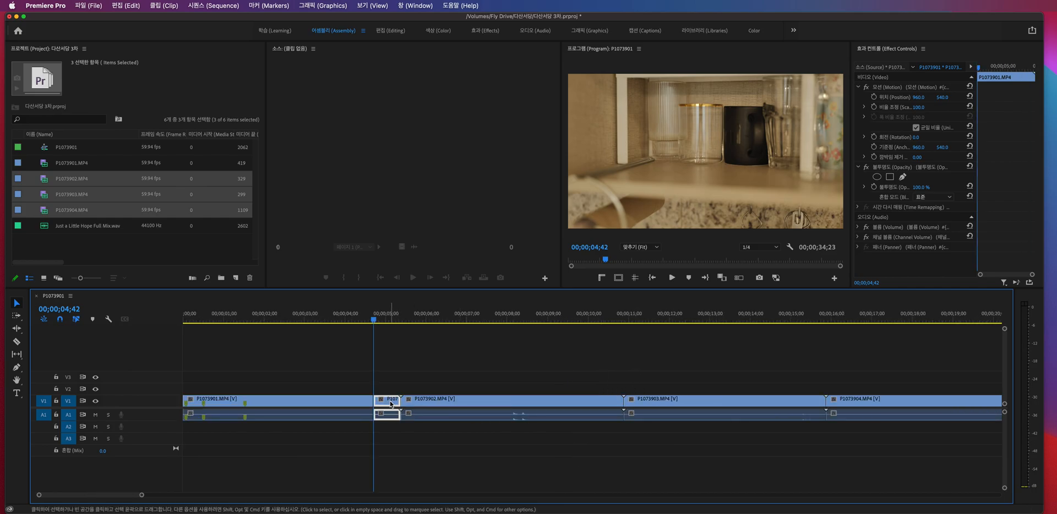
key(alt+BackSpace)
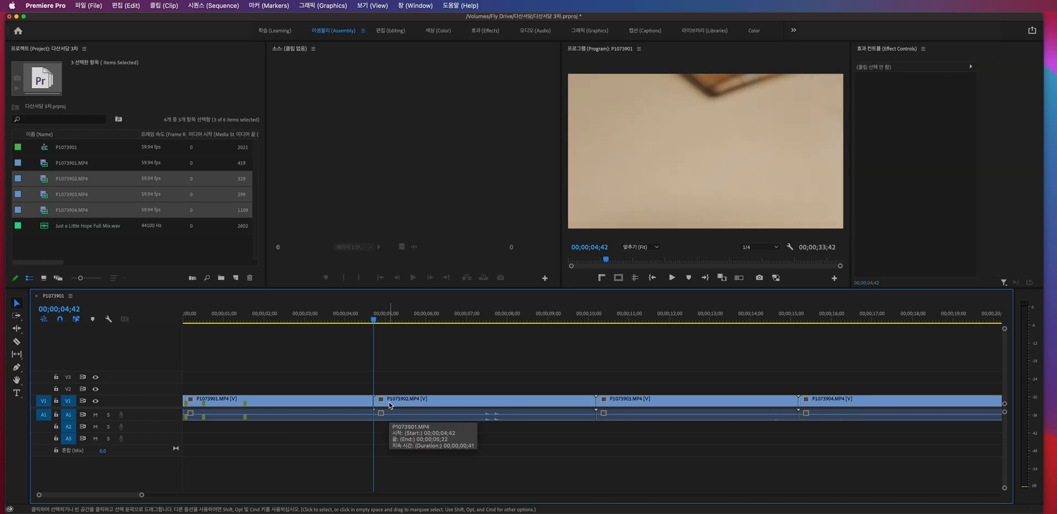
drag(318, 329, 138, 329)
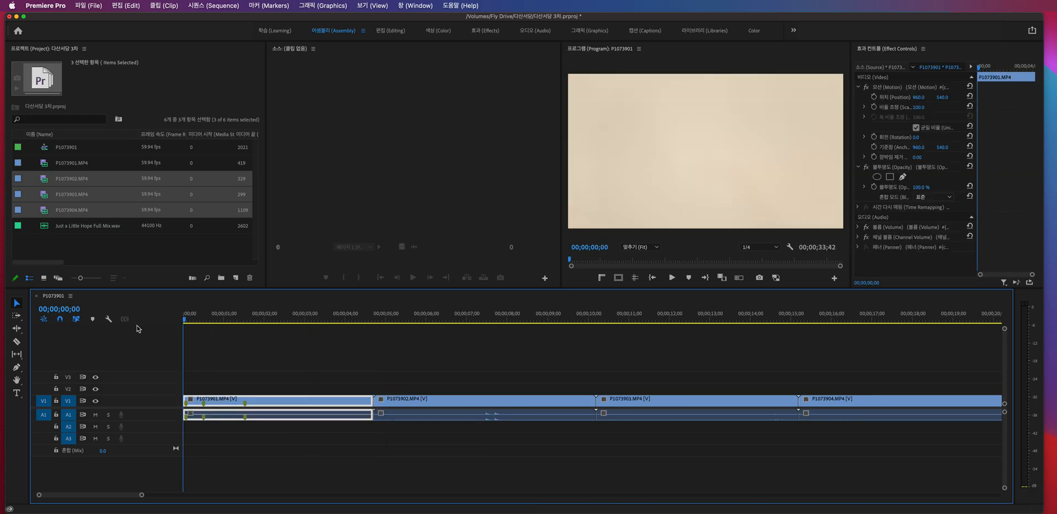
key(space)
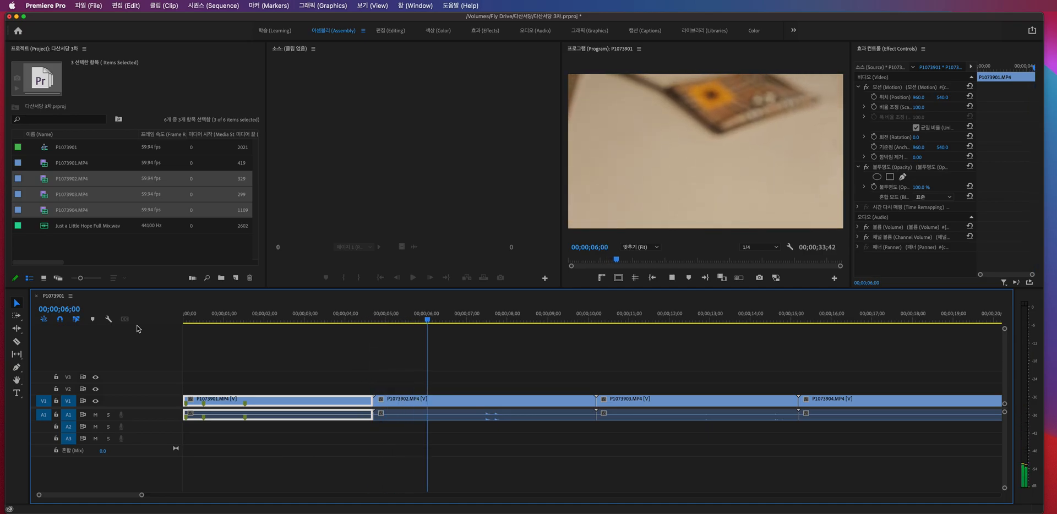
key(space)
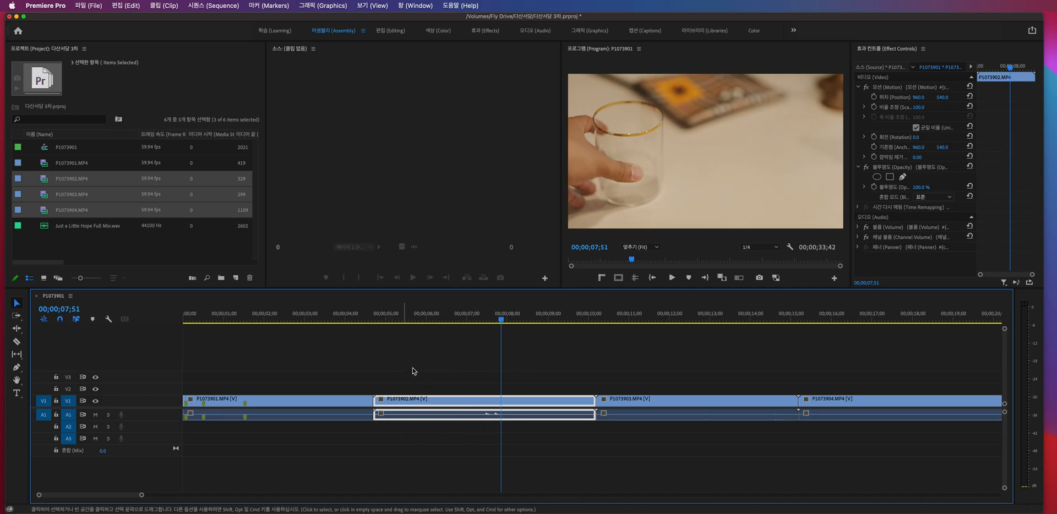
- Split P1073902.MP4 at 00;00;06;24 and ripple delete its front piece
drag(502, 323, 443, 323)
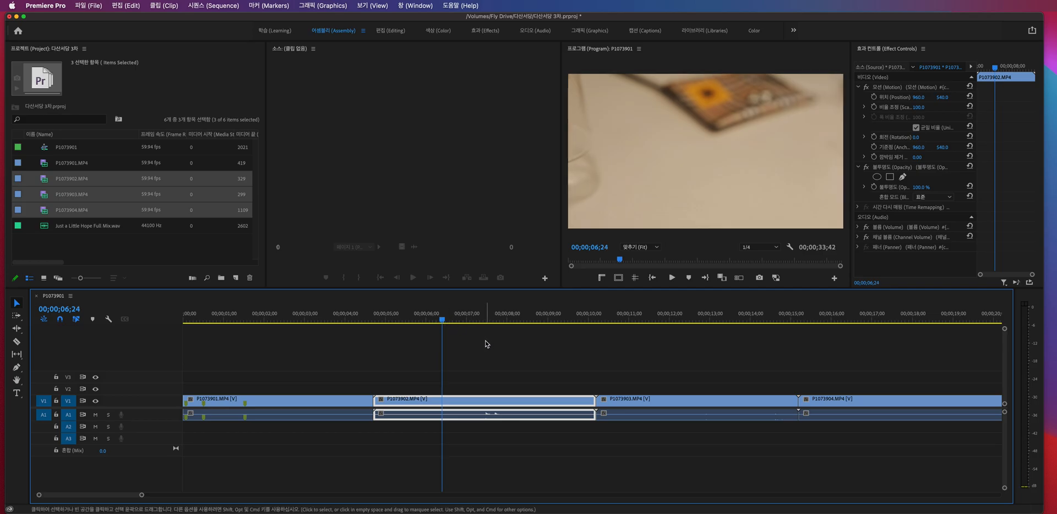
key(super+k)
key(q)
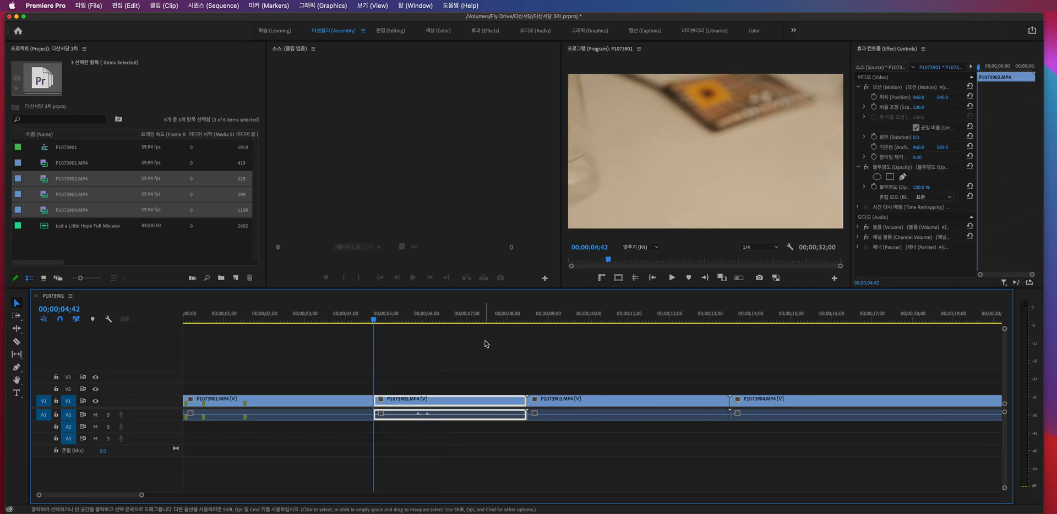
- Play back the trimmed P1073902.MP4, split it at 00;00;06;42 and ripple delete its tail piece
key(space)
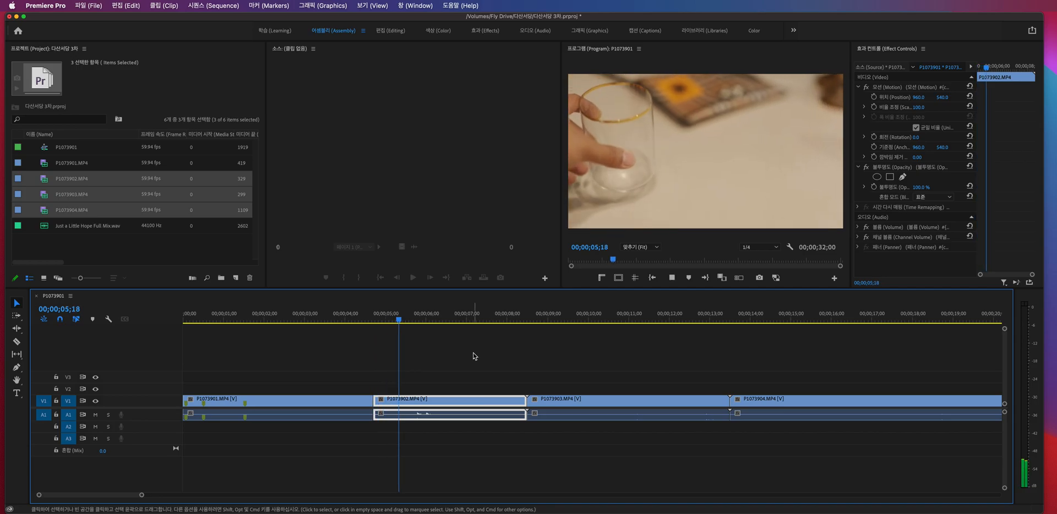
key(space)
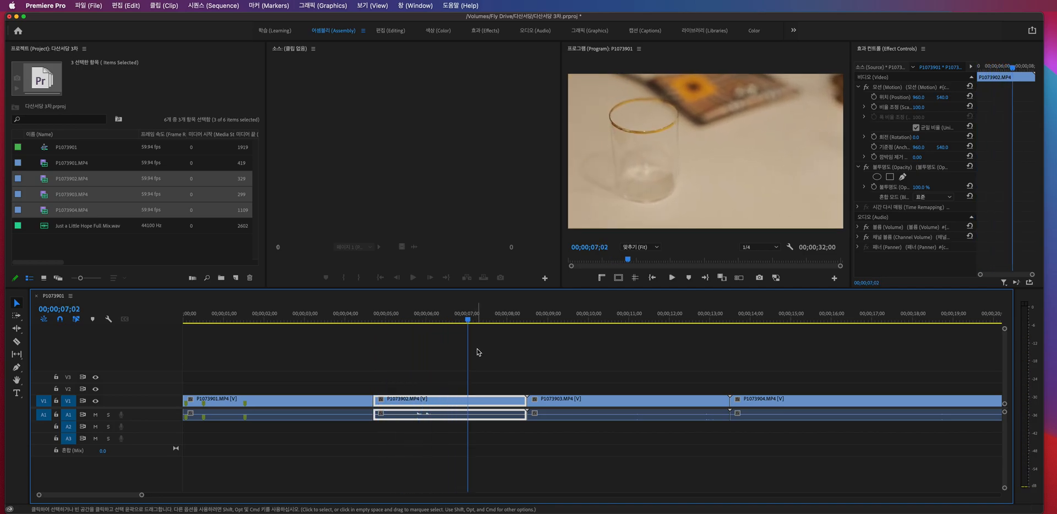
drag(468, 320, 501, 320)
key(super+k)
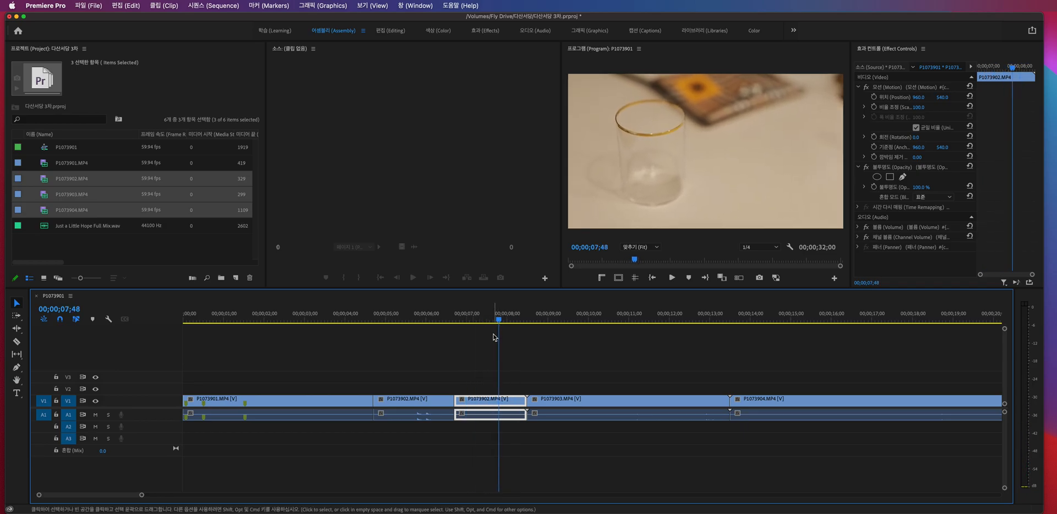
key(shift+Delete)
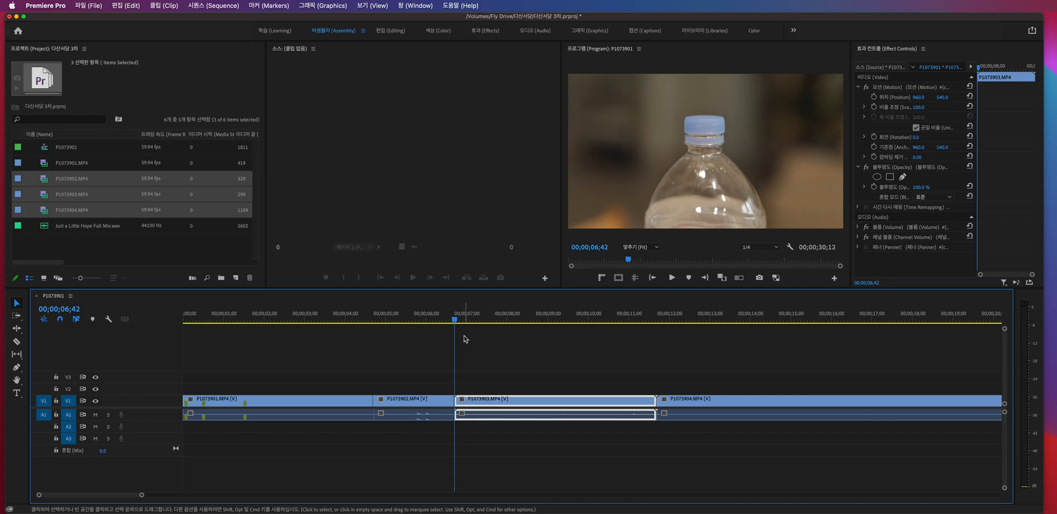
- Split P1073903.MP4 at 00;00;07;52 and ripple delete its front piece
drag(457, 321, 503, 315)
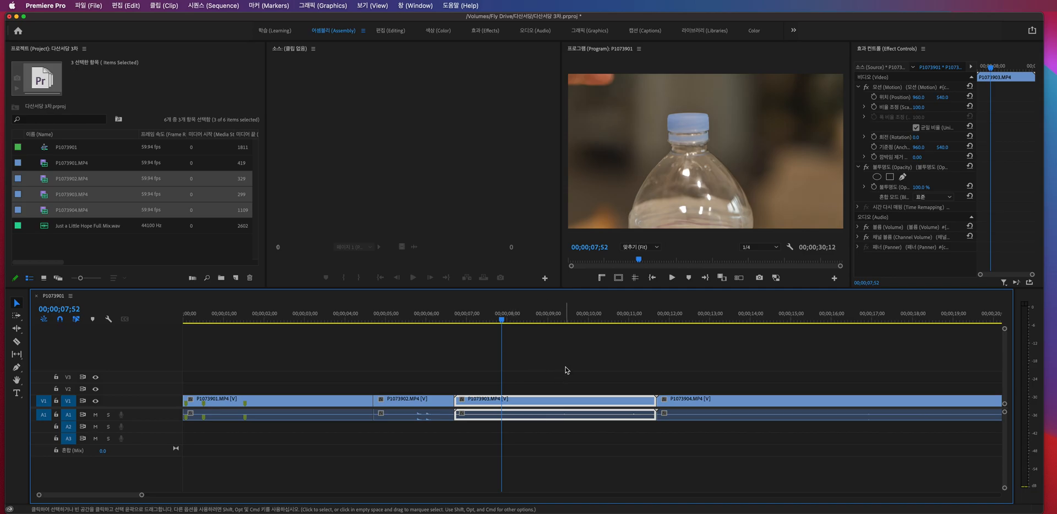
key(super+k)
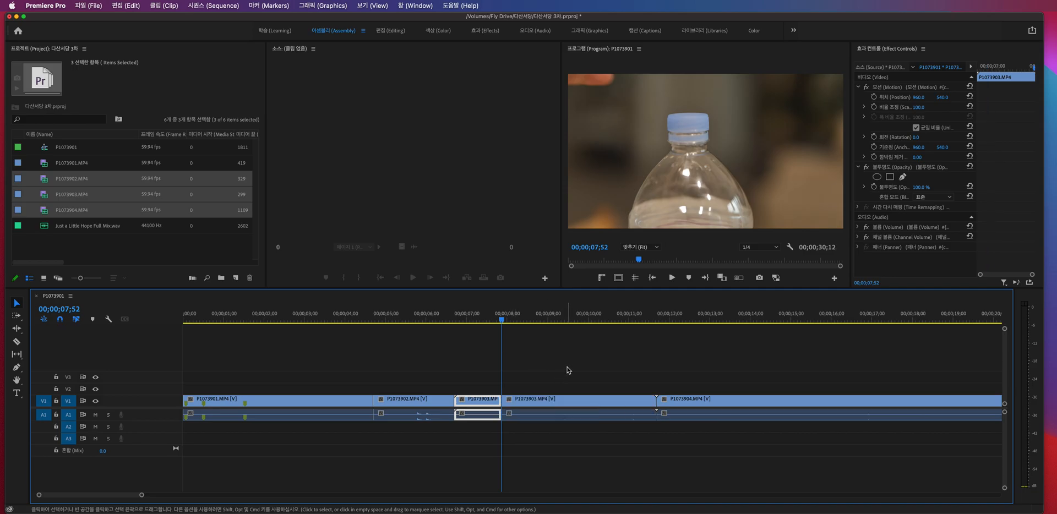
key(q)
- Review the end of P1073903.MP4 for a cut point and place the playhead at 00;00;09;32
drag(454, 323, 574, 314)
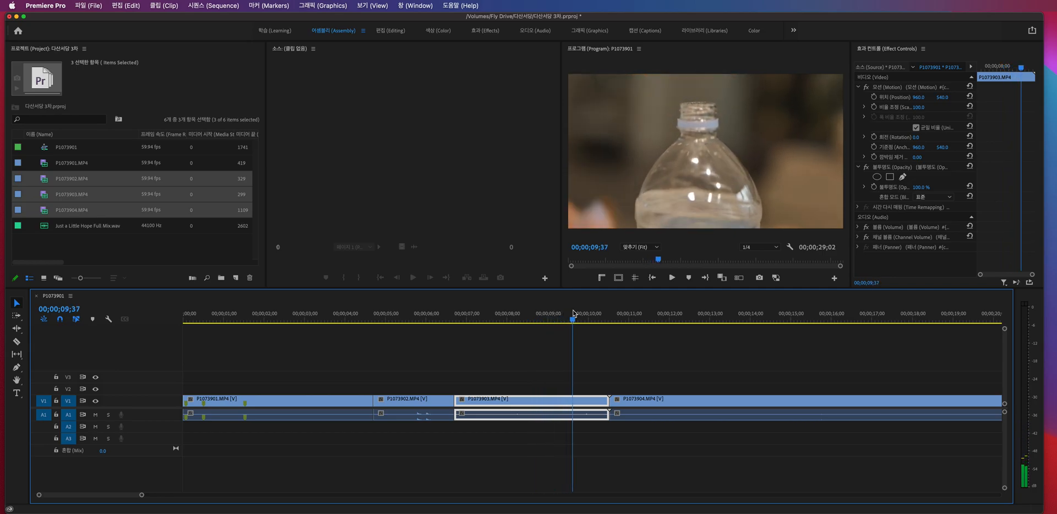
key(space)
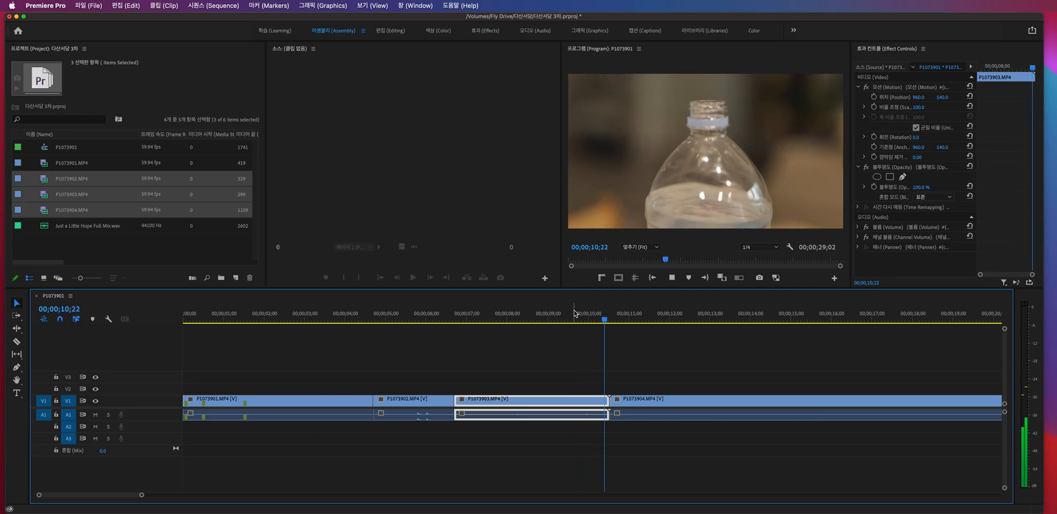
click(564, 318)
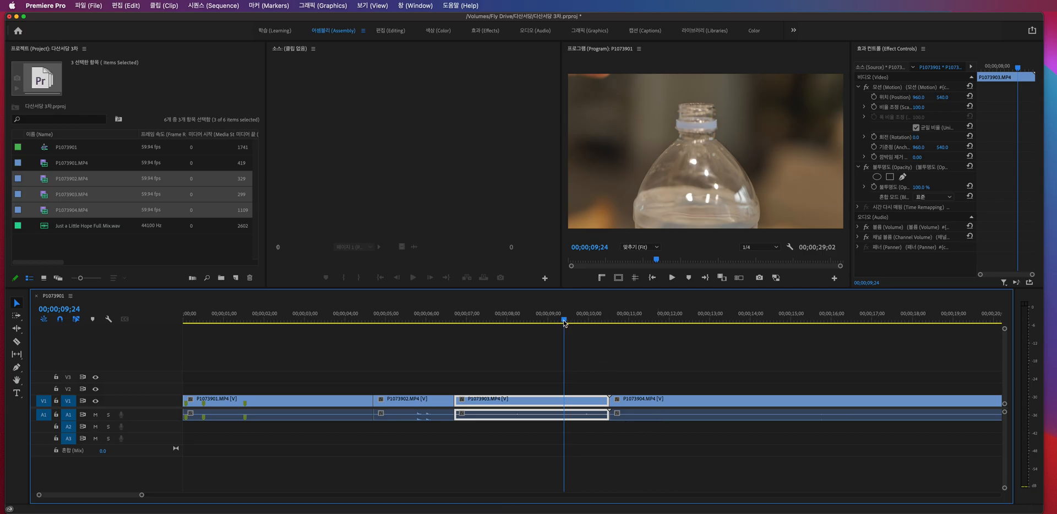
drag(565, 322, 570, 322)
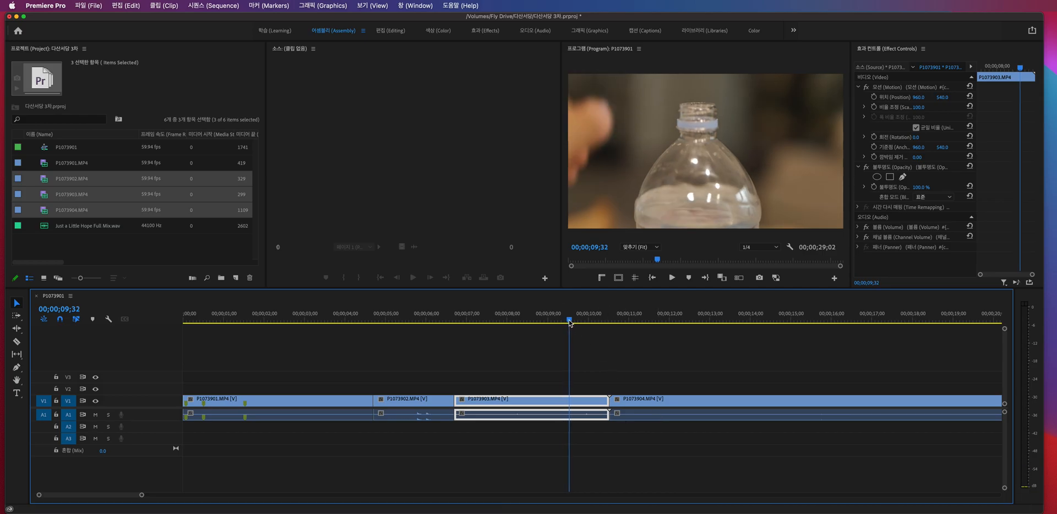
- Expand the height of all audio tracks in several stages and shrink them back to their compact size
key(super+alt+equal)
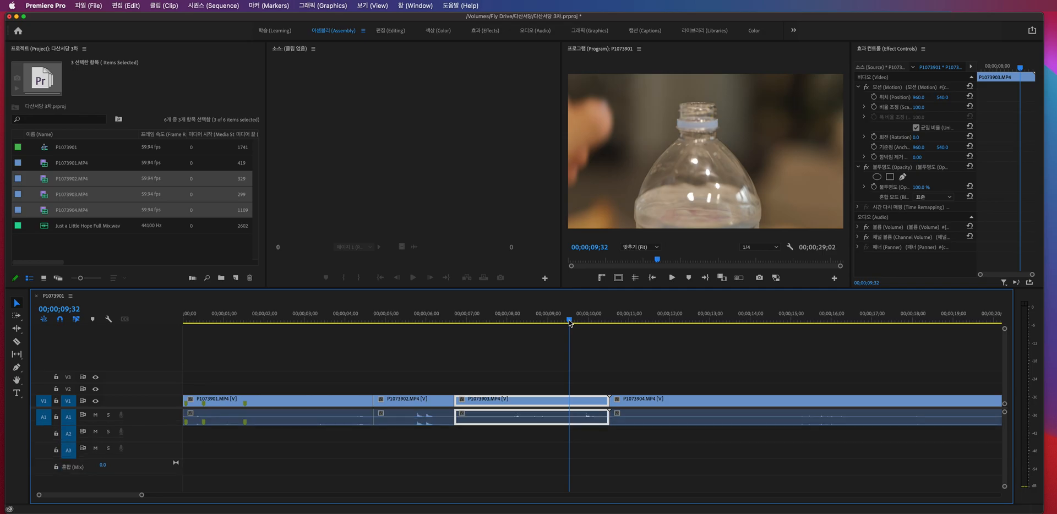
key(super+alt+equal)
key(super+alt+equal)
key(super+alt+equal)
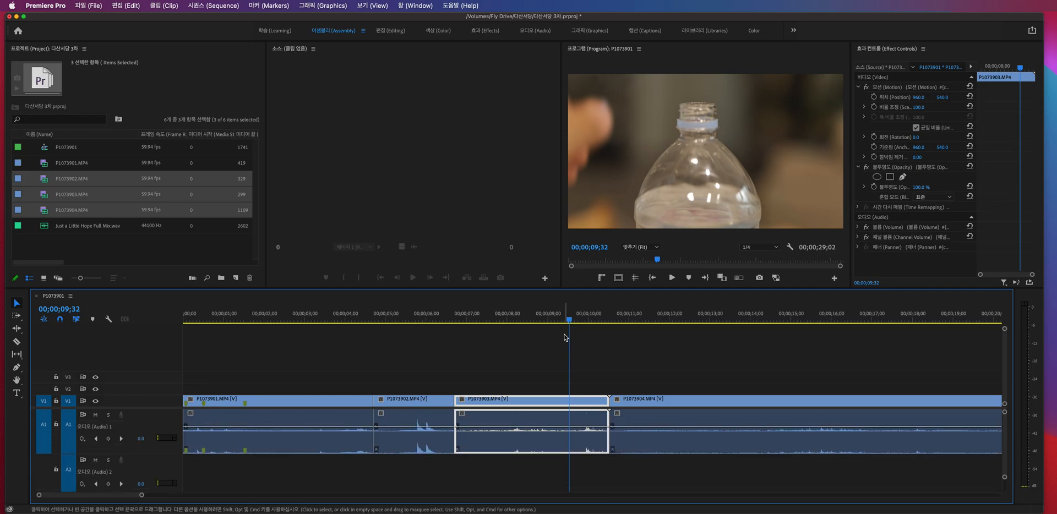
key(super+alt+minus)
key(super+alt+minus)
key(super+alt+minus)
key(super+alt+minus)
key(super+alt+minus)
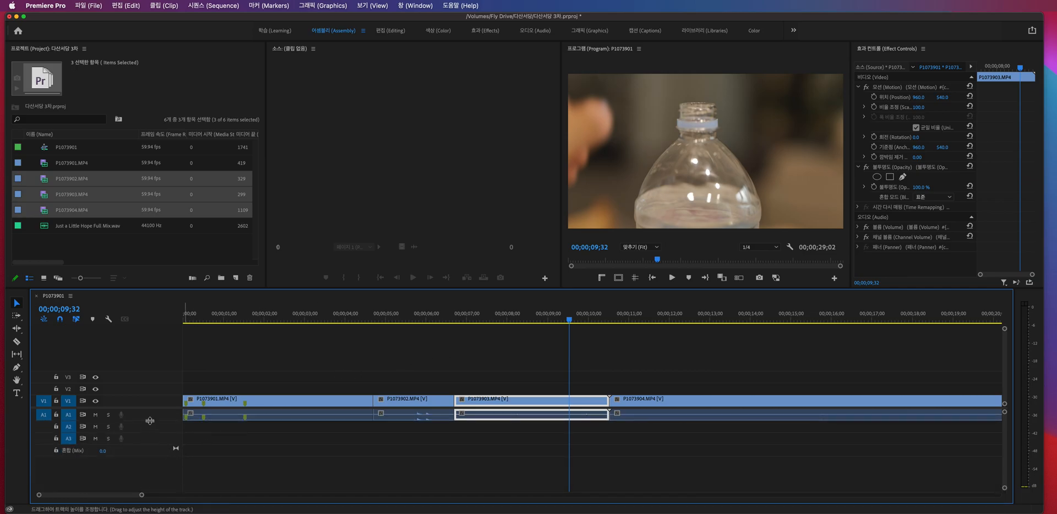
- Enlarge the Audio 1 track to show its waveforms, and adjust the height of all audio tracks
drag(151, 420, 154, 449)
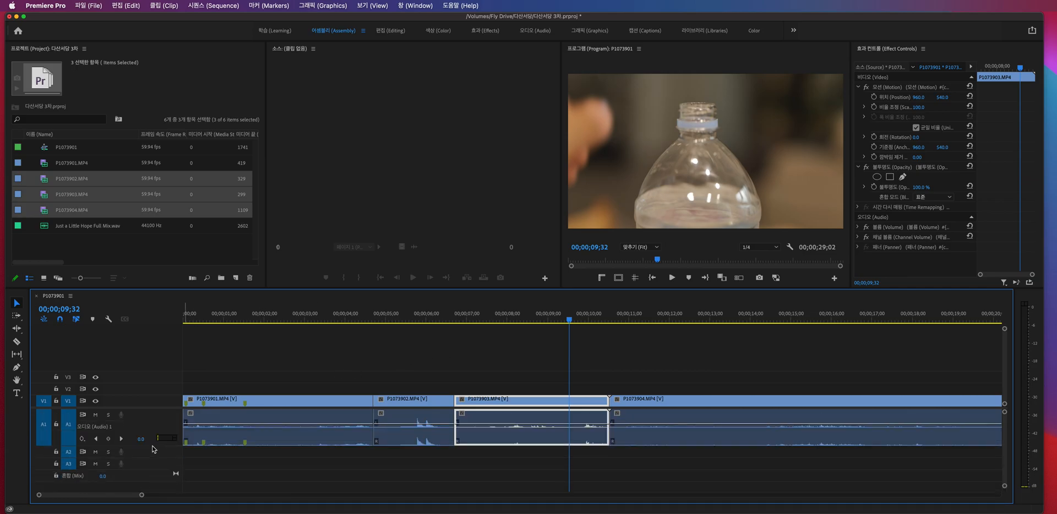
key(alt+minus)
key(alt+minus)
key(alt+minus)
key(alt+equal)
key(alt+equal)
key(alt+equal)
key(alt+equal)
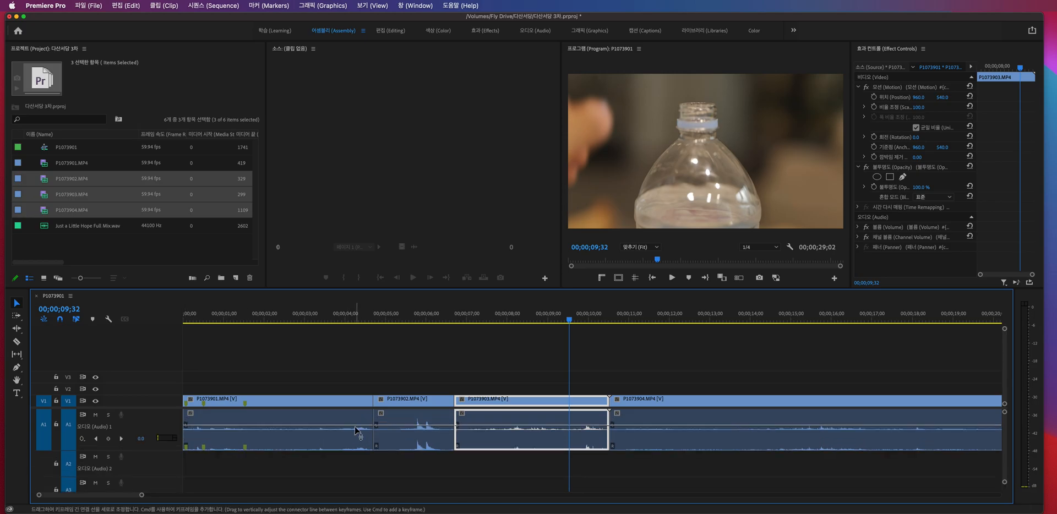
- Split P1073903.MP4 at 00;00;09;51 and ripple delete its tail piece
drag(571, 323, 583, 320)
key(super+k)
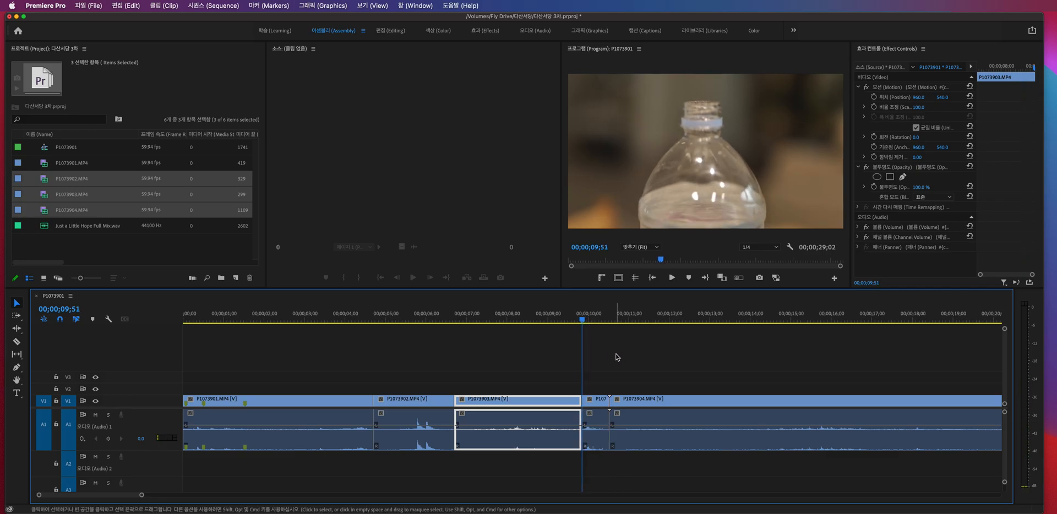
click(601, 400)
key(alt+BackSpace)
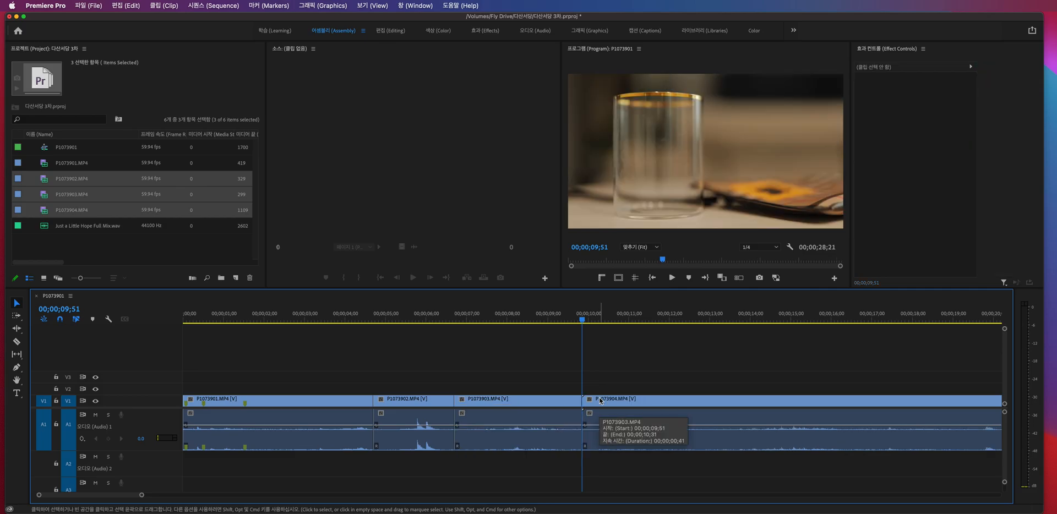
- Play back the trimmed clips from 00;00;04;14 into the beginning of P1073904.MP4
click(542, 317)
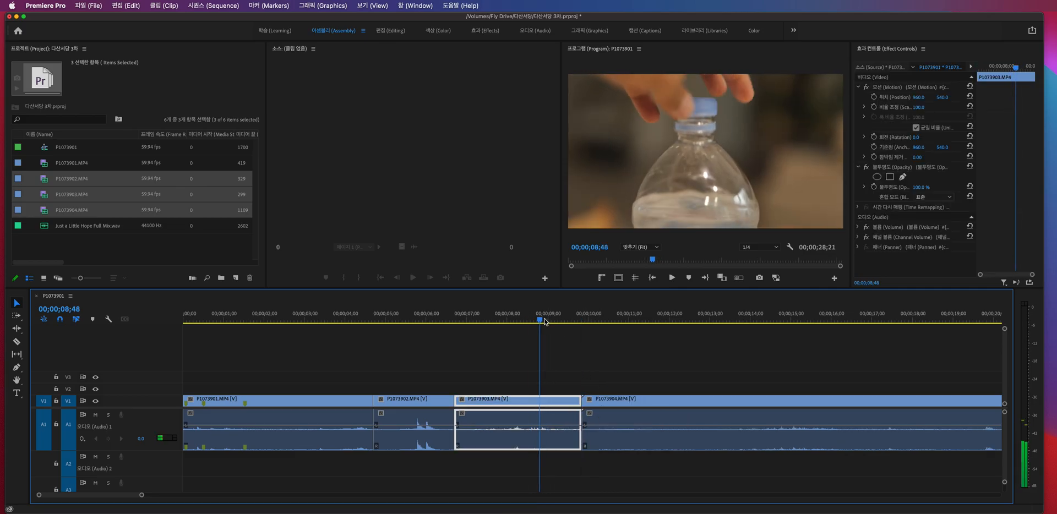
click(357, 317)
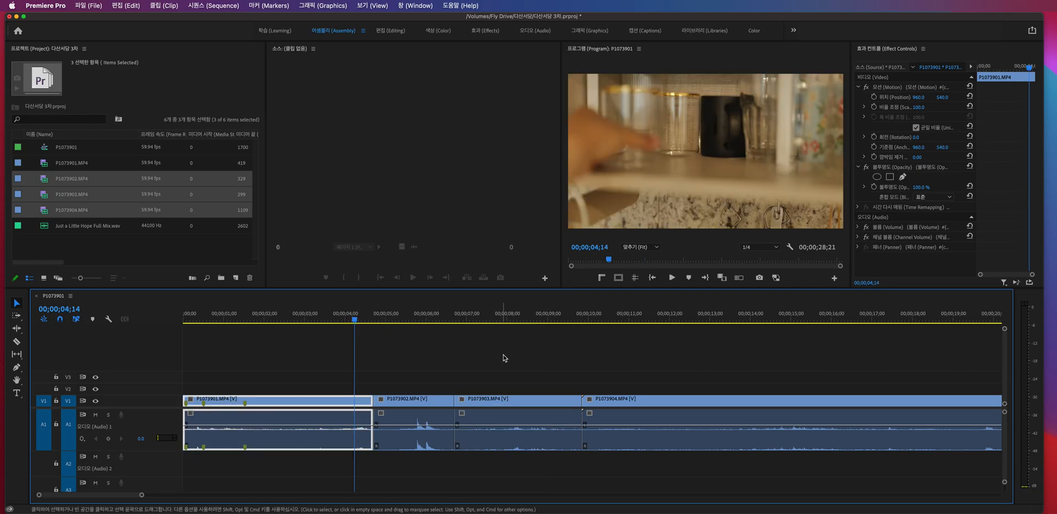
key(space)
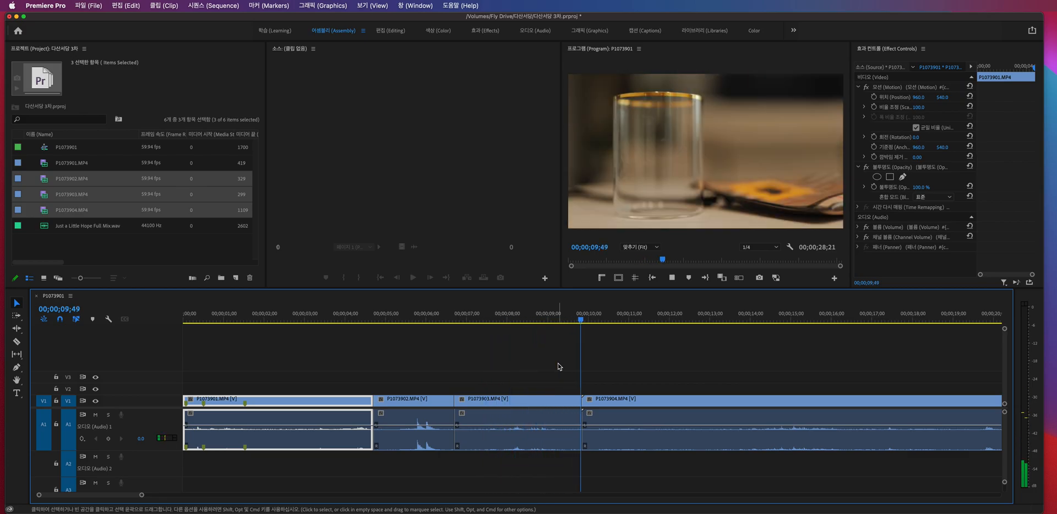
key(space)
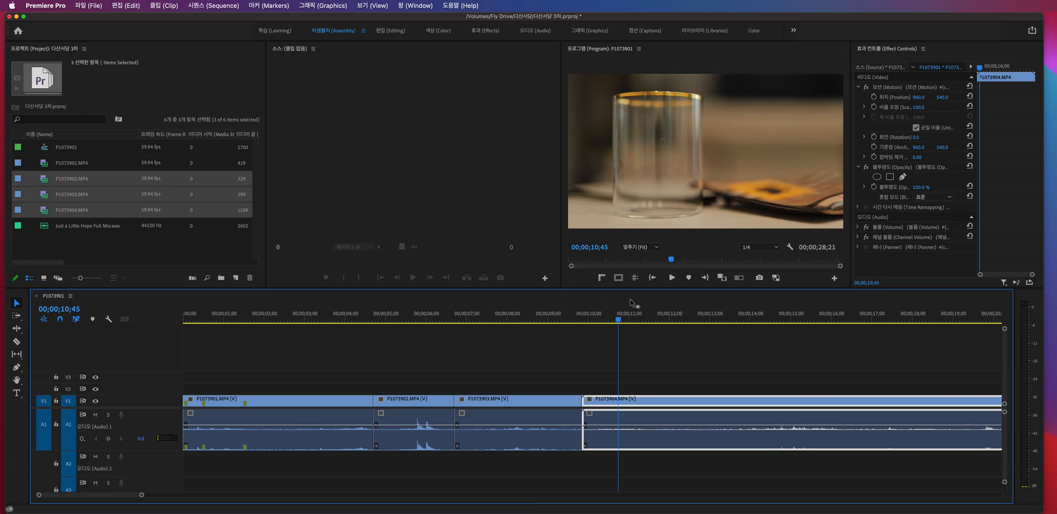
- Play the opening of P1073904.MP4 repeatedly to examine where the pouring starts, stopping the playhead at 00;00;12;44
click(601, 313)
drag(600, 313, 596, 313)
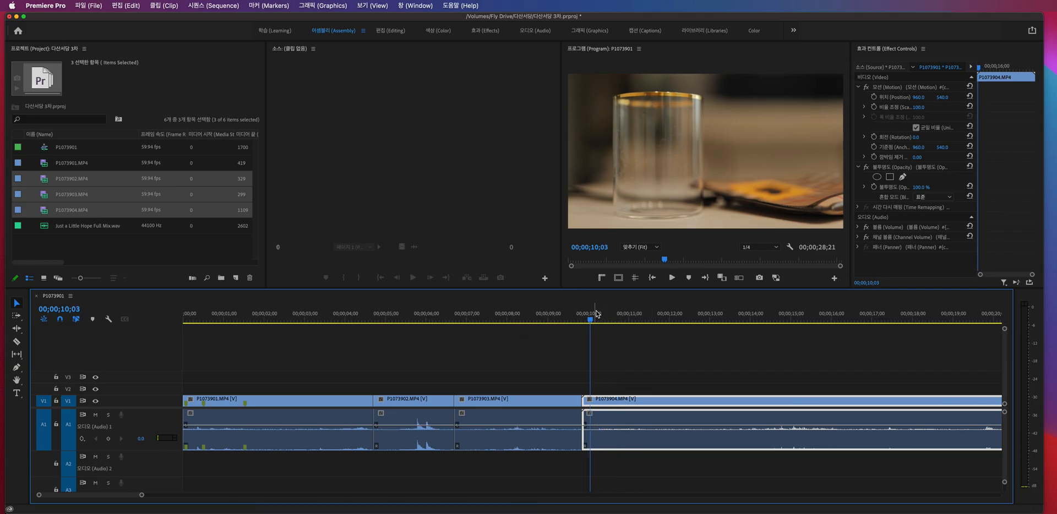
key(space)
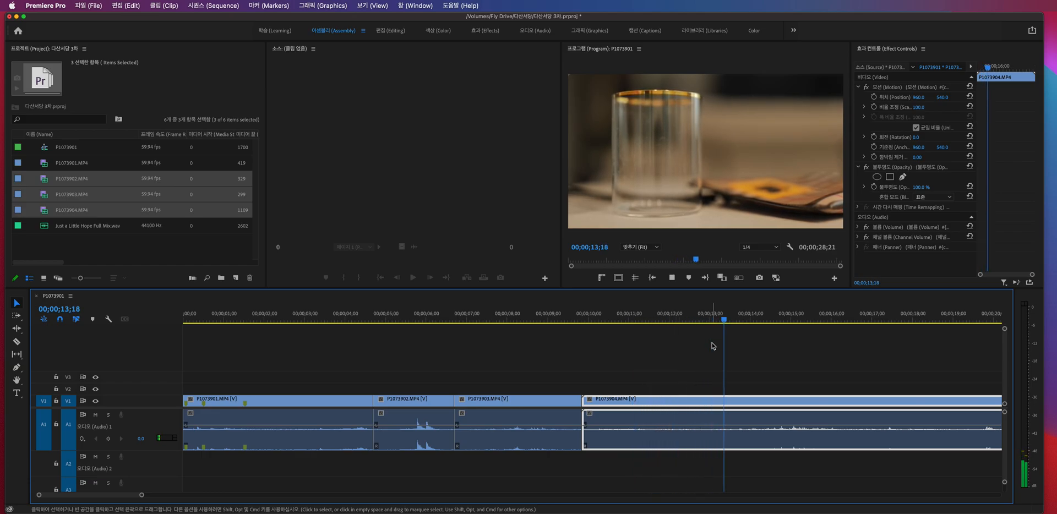
key(space)
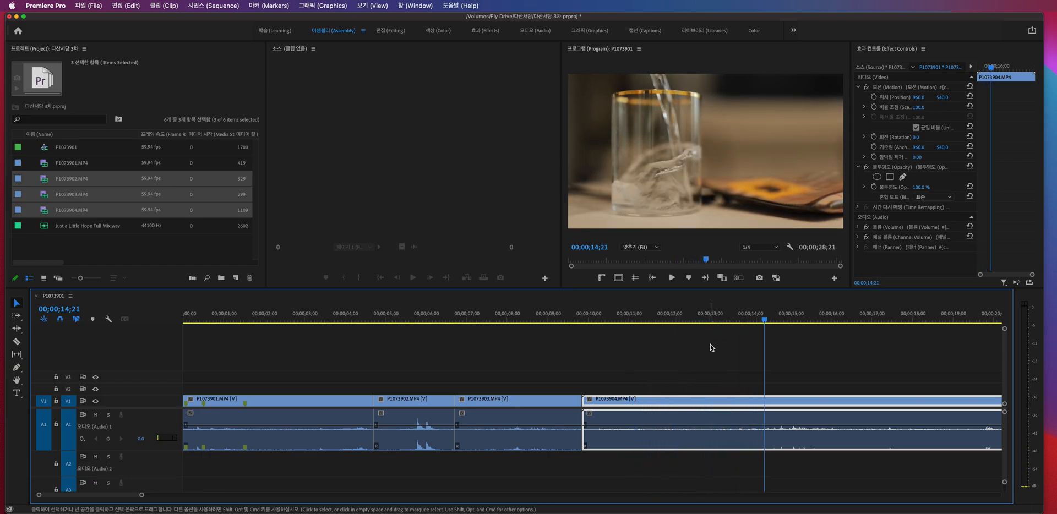
scroll(717, 345, right, 2)
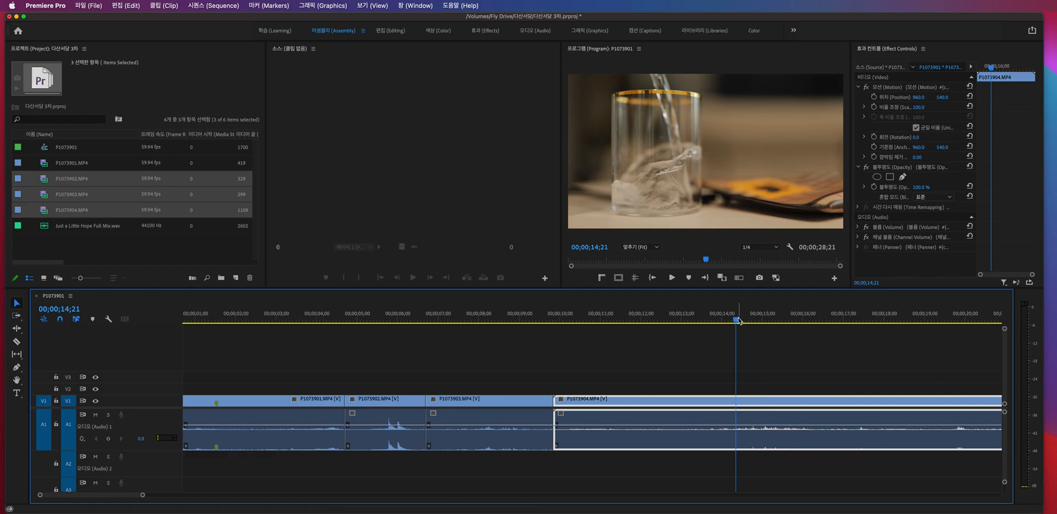
drag(737, 321, 560, 324)
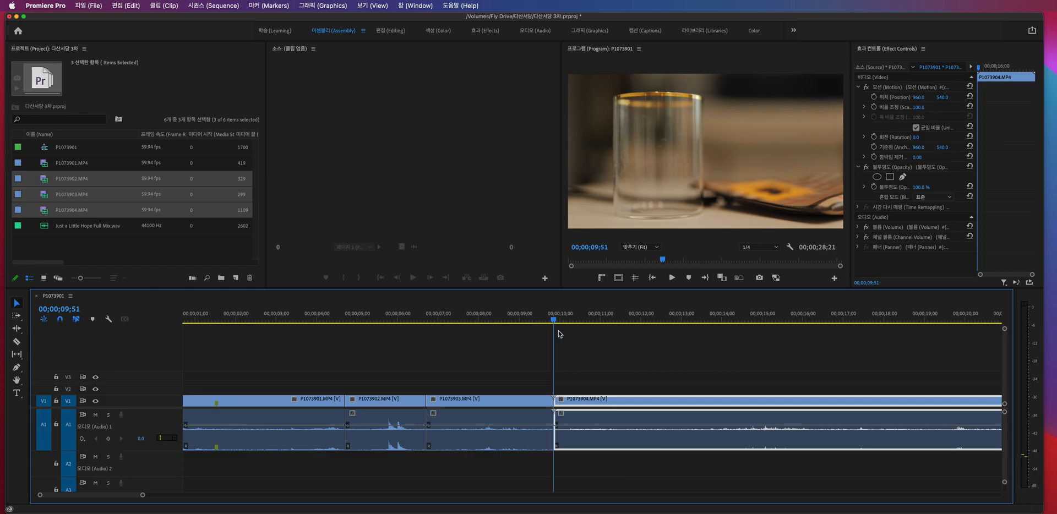
key(space)
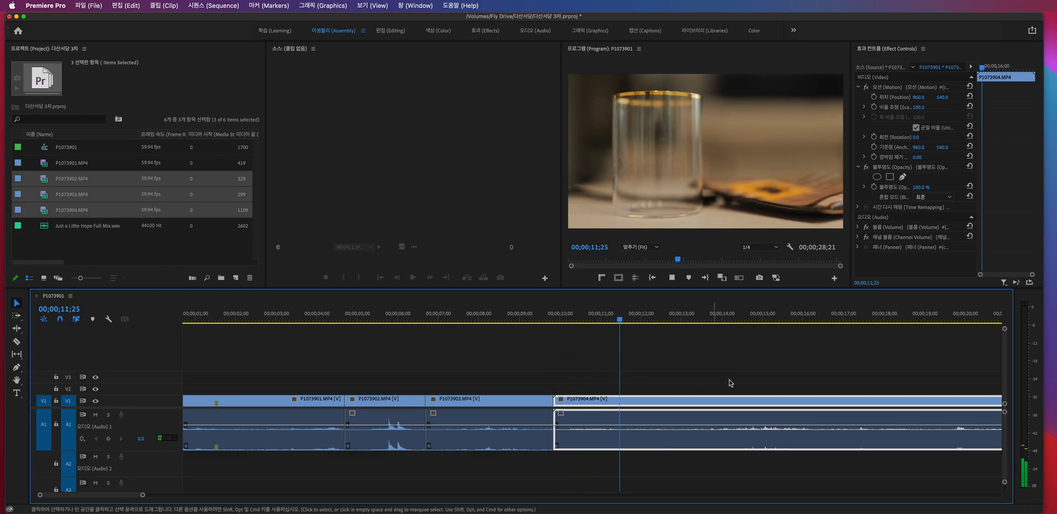
key(space)
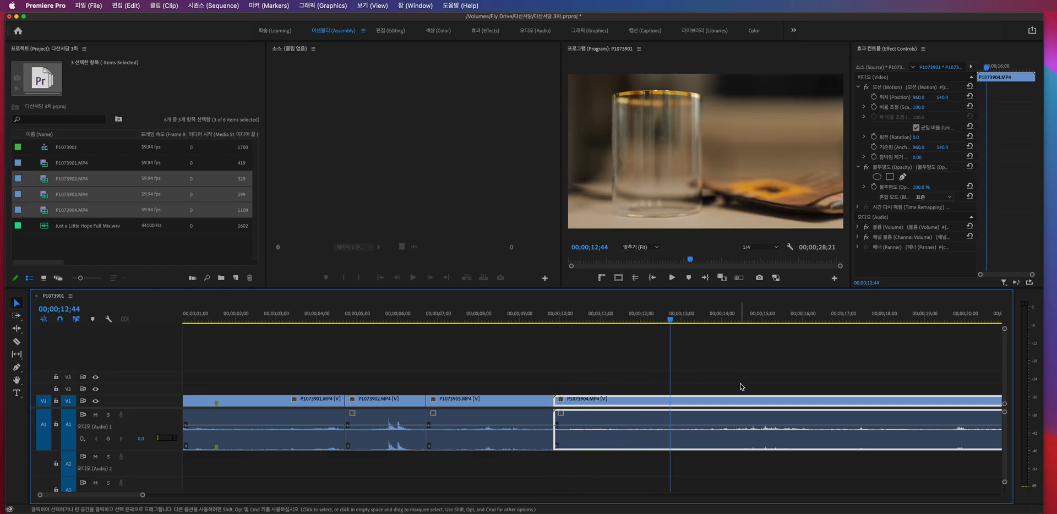
- Split P1073904.MP4 at 00;00;12;44 and ripple delete its opening piece, leaving the playhead at the cut
key(super+k)
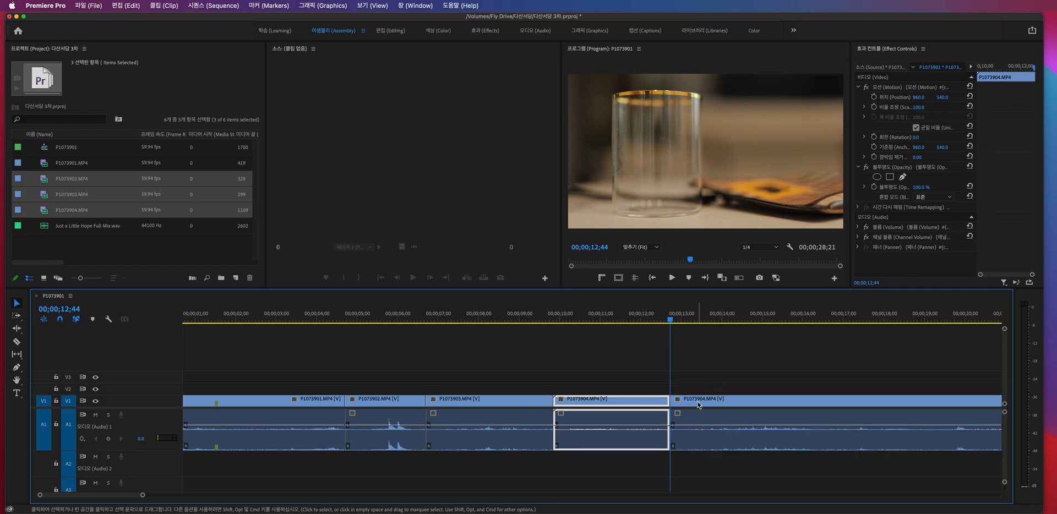
key(shift+Delete)
key(Up)
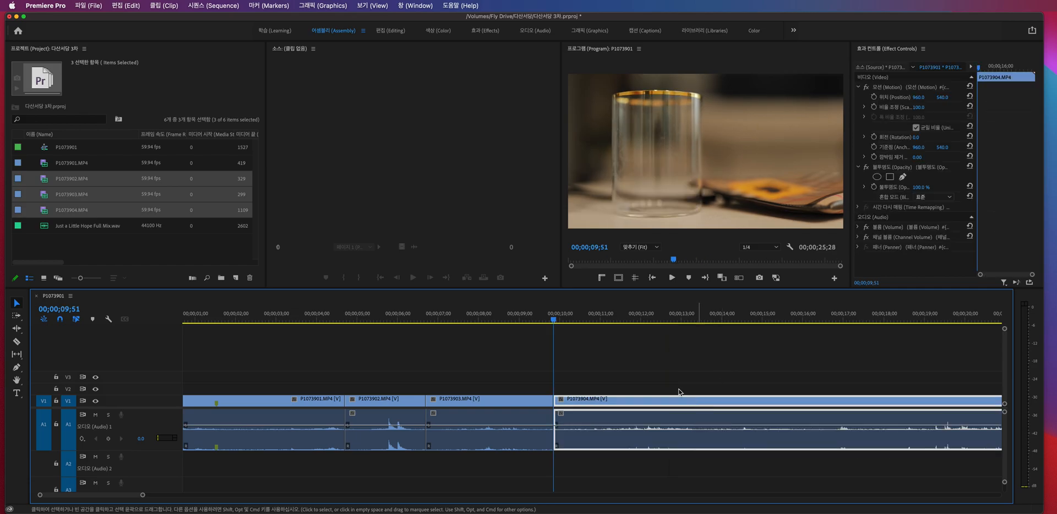
- Play back from late in P1073903.MP4 through the end of P1073904.MP4, and return to the start of the sequence
click(523, 317)
key(space)
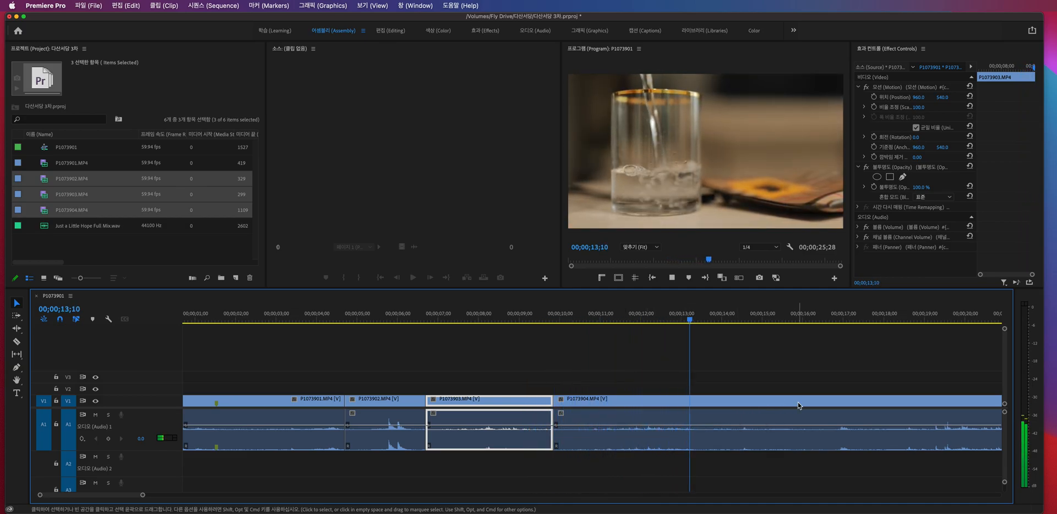
scroll(812, 412, right, 2)
scroll(812, 411, down, 4)
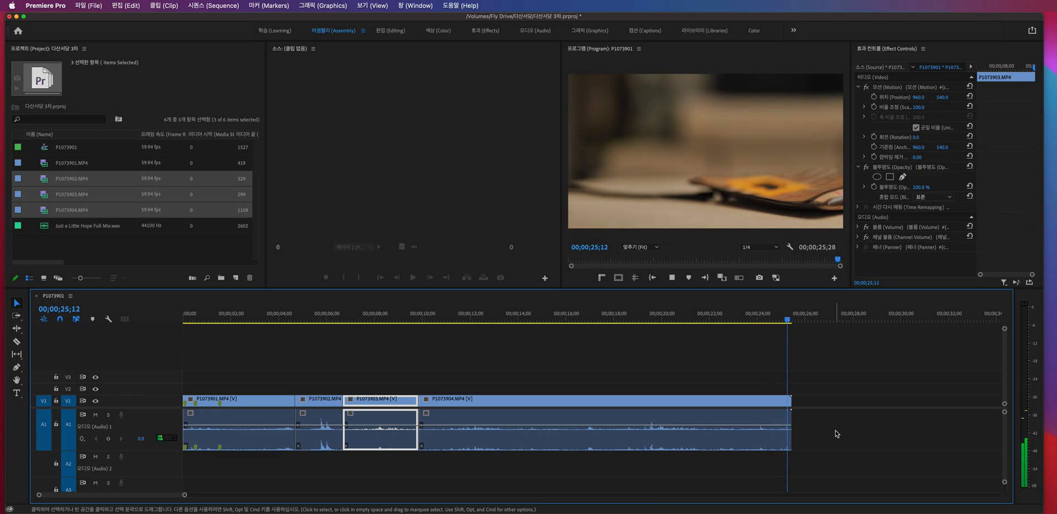
key(Home)
key(space)
key(minus)
key(minus)
key(minus)
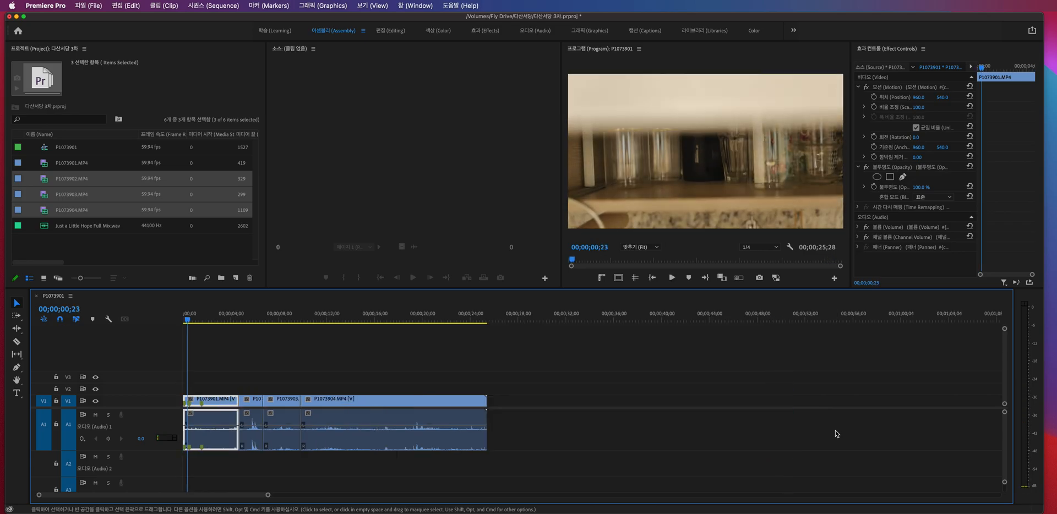
key(equal)
key(equal)
key(equal)
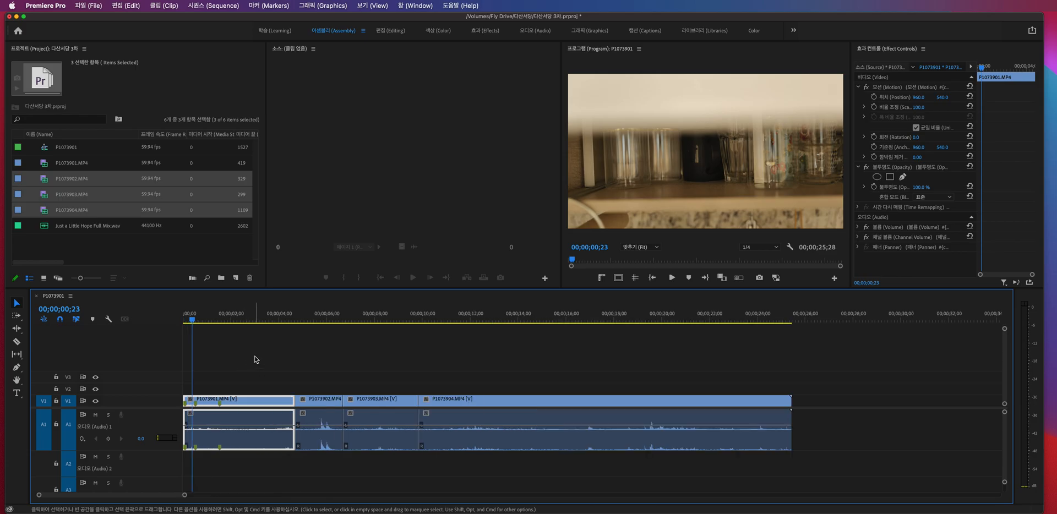
click(314, 364)
drag(240, 322, 345, 317)
click(92, 239)
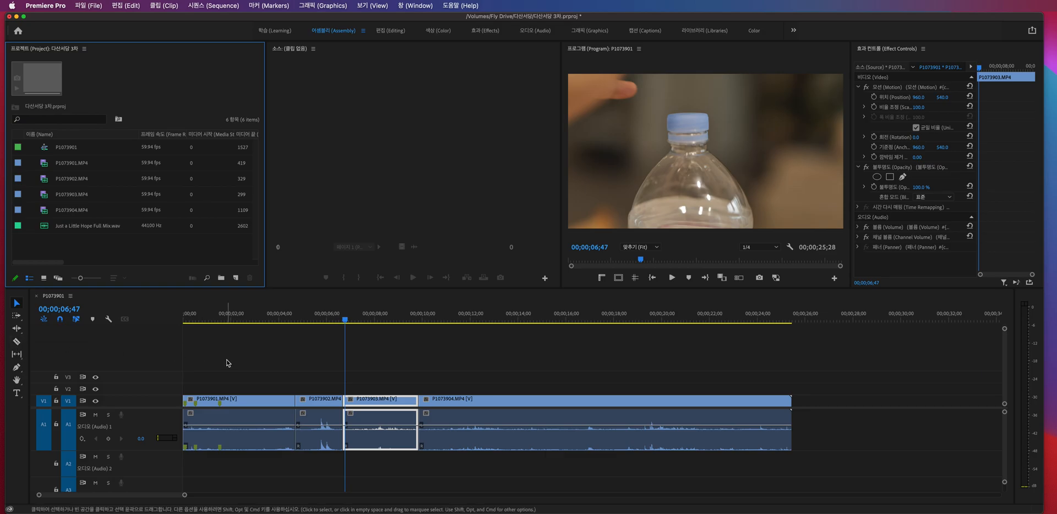
click(262, 370)
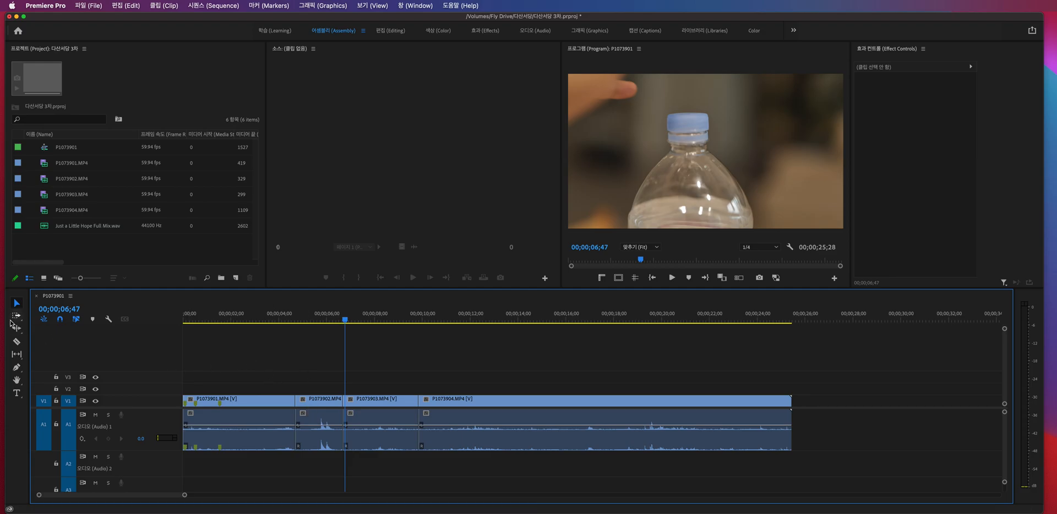
click(19, 317)
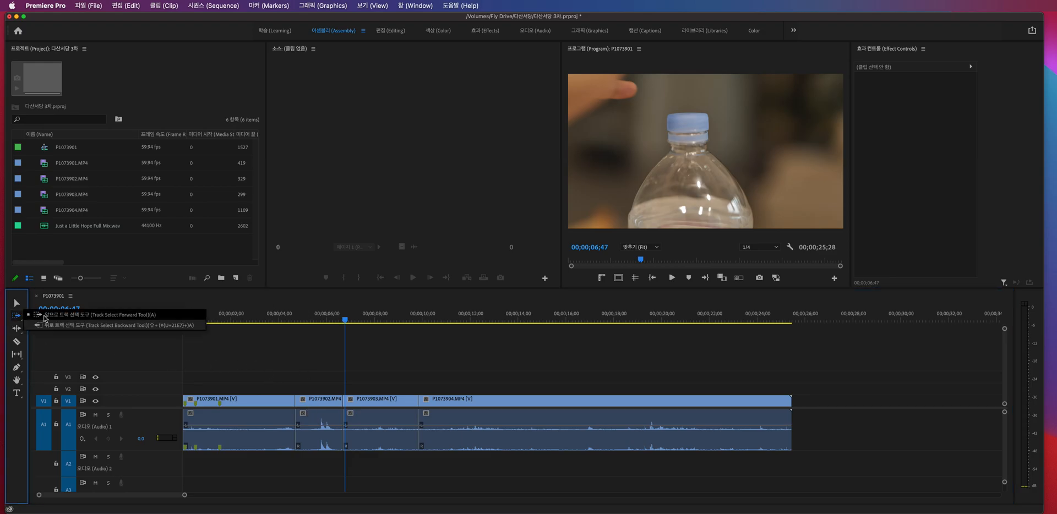
click(264, 351)
key(v)
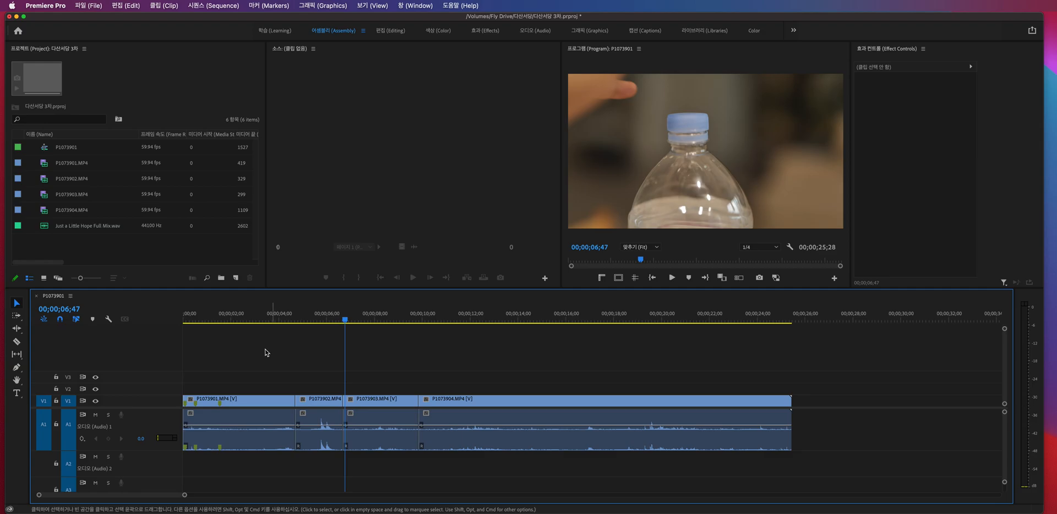
scroll(494, 363, down, 4)
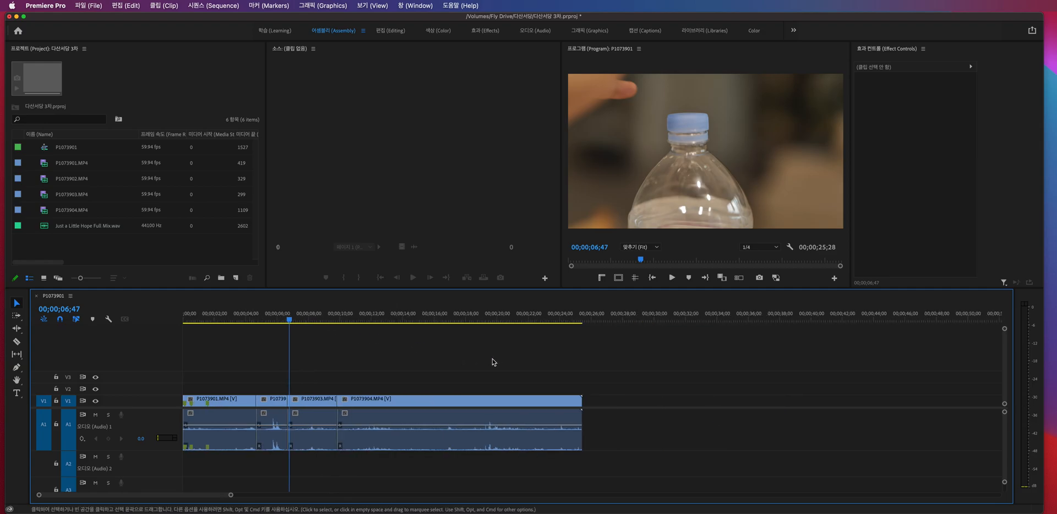
scroll(494, 363, down, 1)
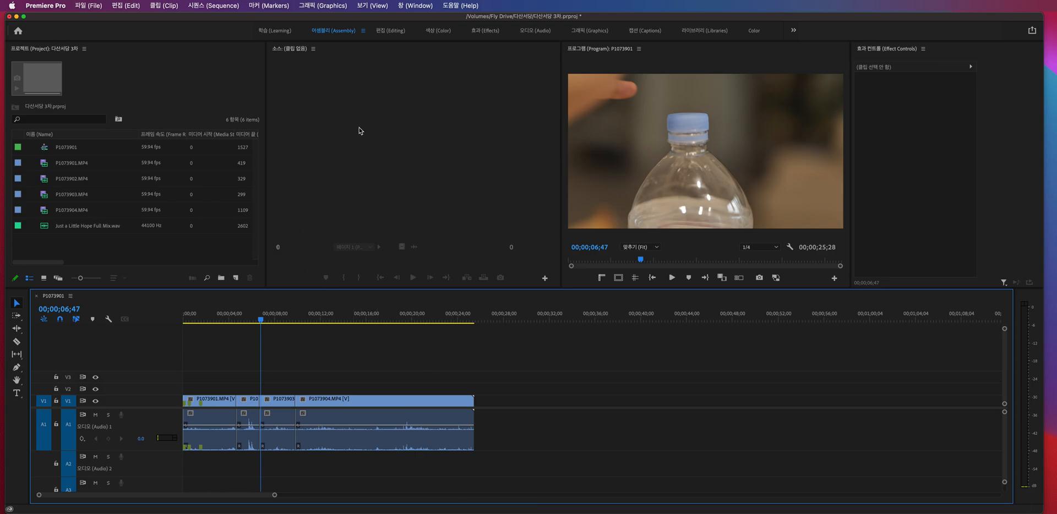
- Close the empty Source monitor and enlarge the Program monitor by narrowing the Project panel
right_click(291, 55)
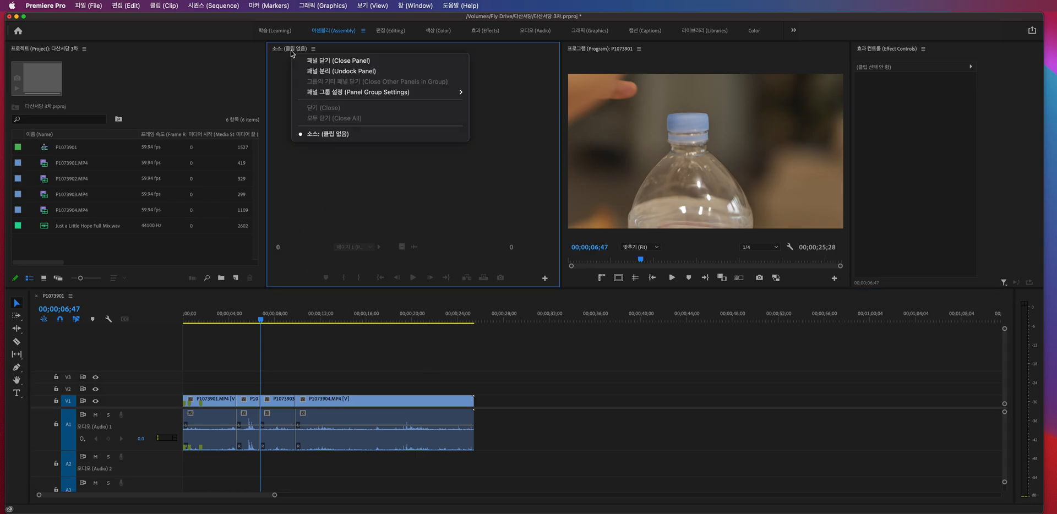
click(321, 61)
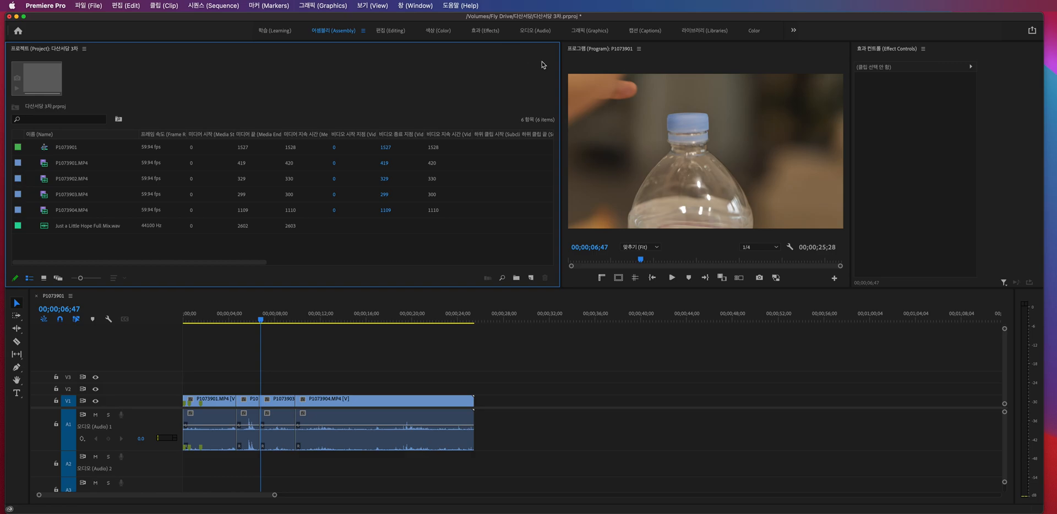
drag(561, 67, 357, 66)
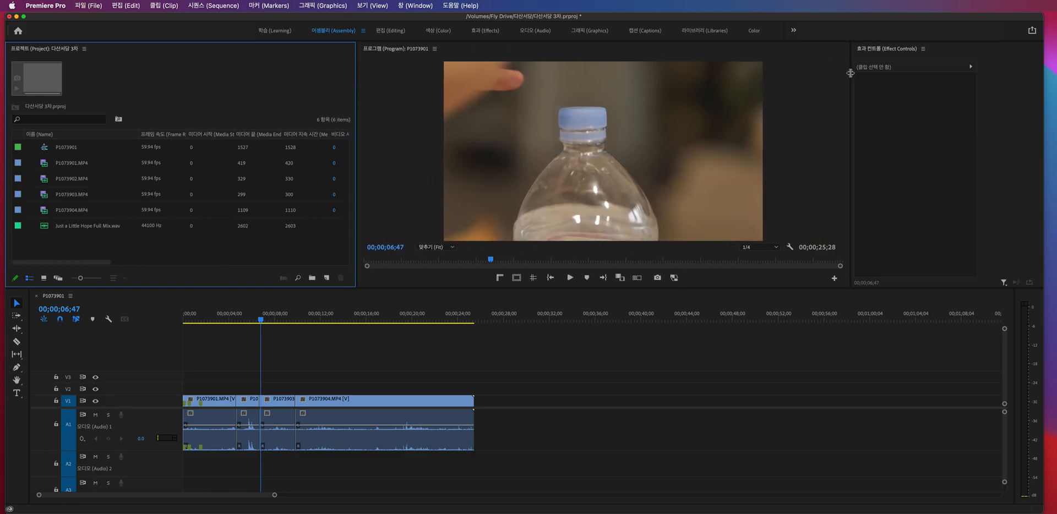
drag(850, 63, 840, 62)
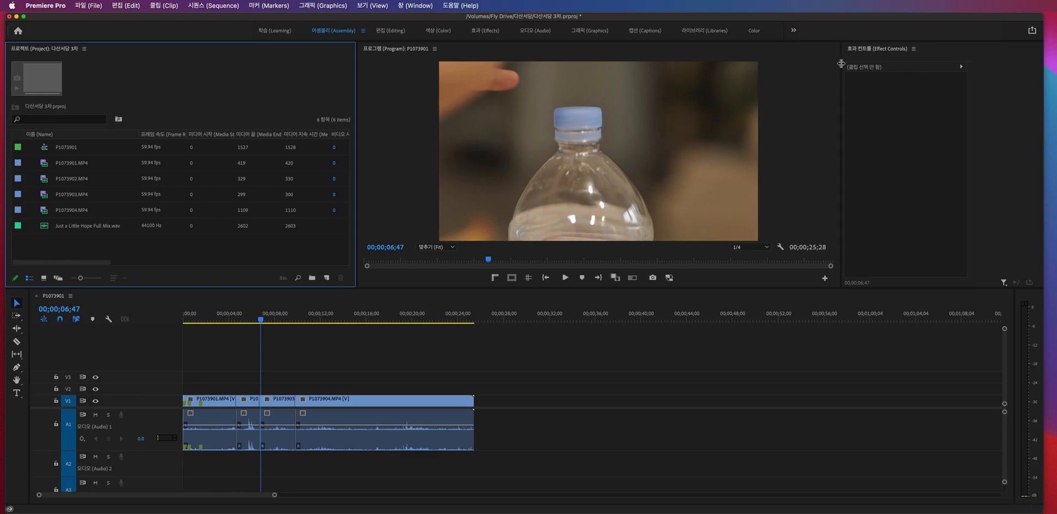
- Look through the project's sequence and clips, and open P1073901.MP4 in the Source monitor
click(87, 184)
click(74, 148)
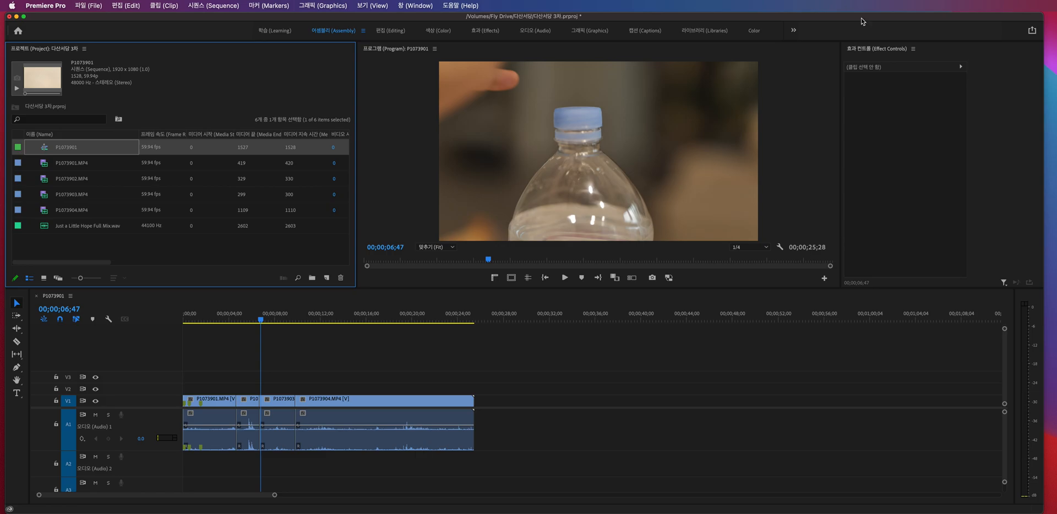
click(64, 182)
click(58, 164)
click(62, 180)
click(65, 195)
click(67, 209)
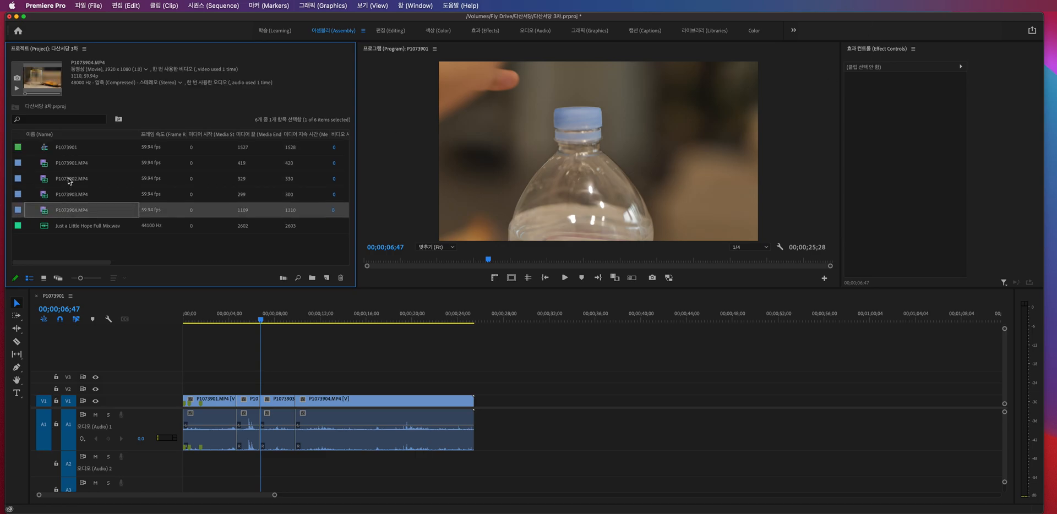
click(47, 165)
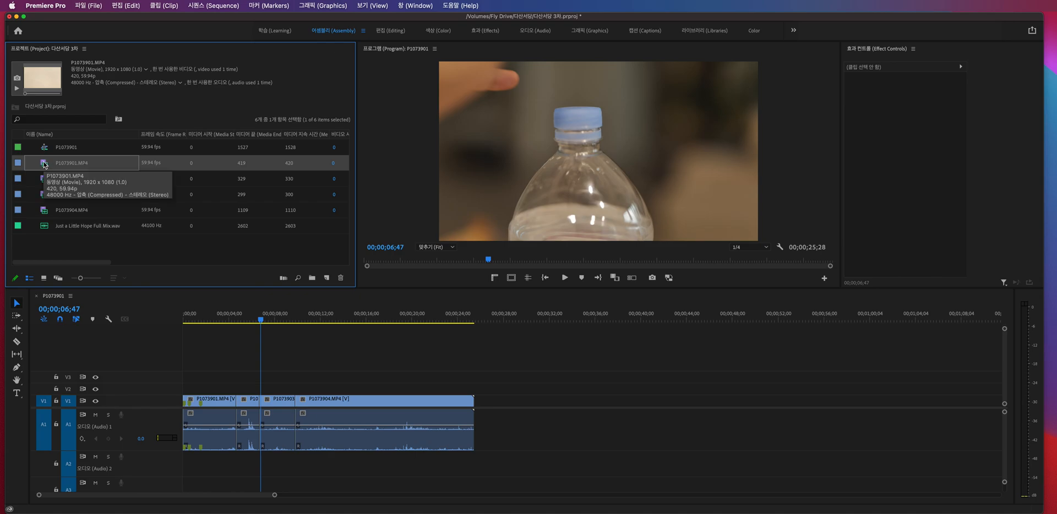
double_click(44, 165)
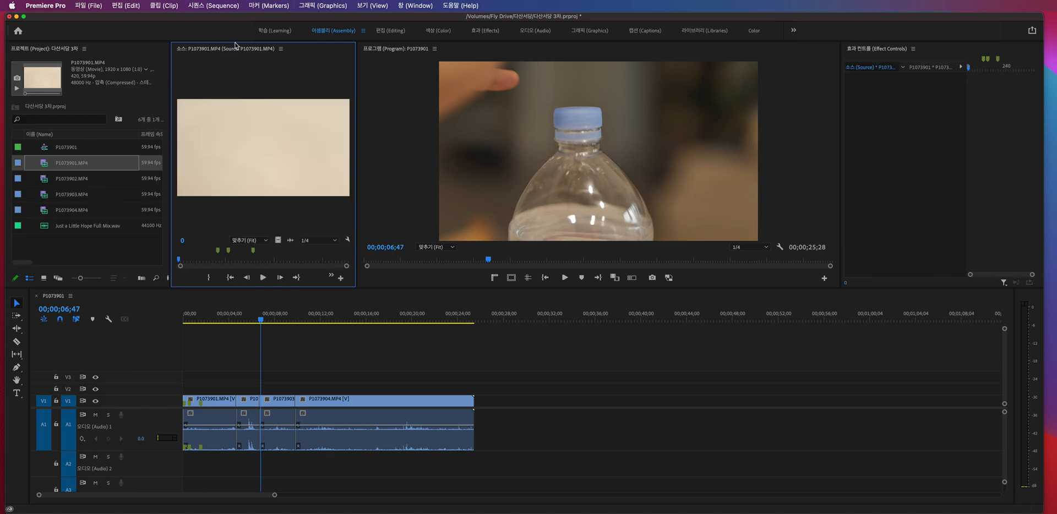
- Dock the Source monitor between the Program monitor and Effect Controls
drag(222, 50, 821, 183)
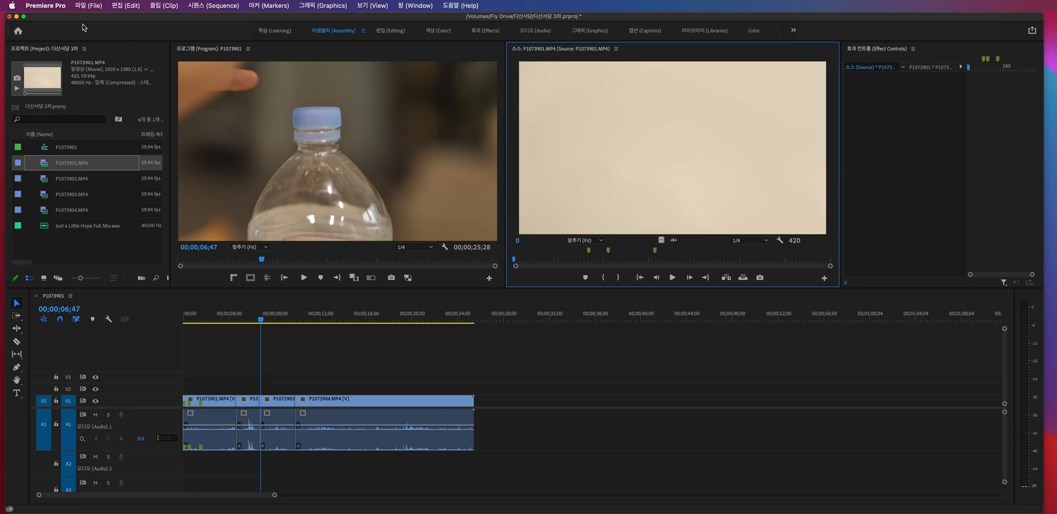
click(43, 55)
click(245, 46)
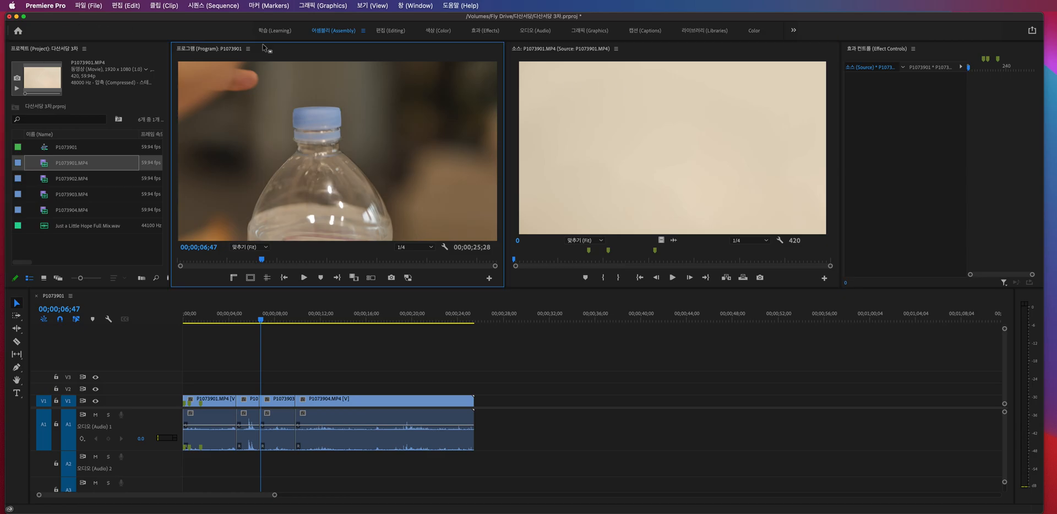
- Dock the Source monitor between the Project panel and Program monitor, making both monitors about equally wide
drag(533, 52, 191, 128)
drag(505, 95, 753, 97)
drag(337, 104, 456, 112)
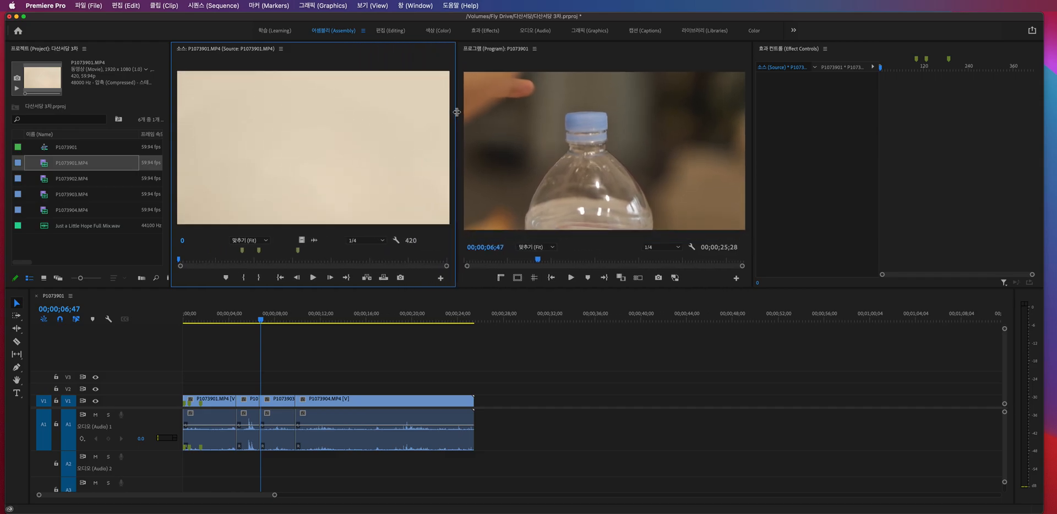
- View the sequence in the Program monitor at 00;00;03;10, within P1073901.MP4
click(573, 337)
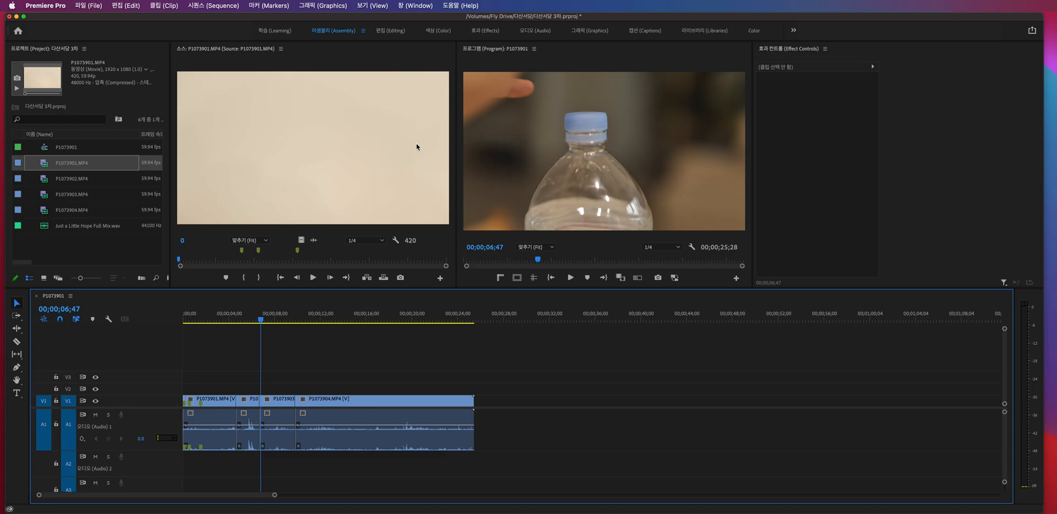
click(500, 53)
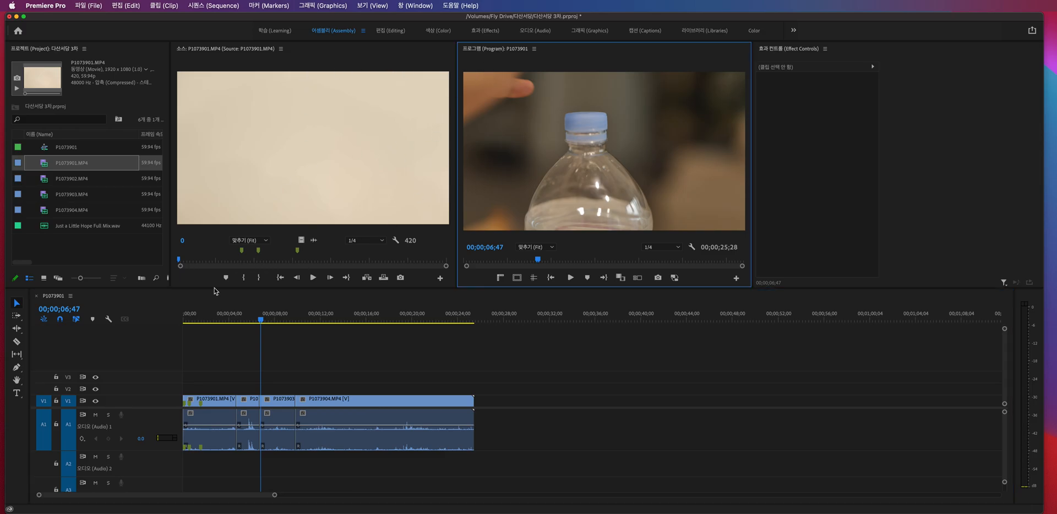
mouse_move(215, 322)
mouse_down()
mouse_move(185, 322)
mouse_move(352, 319)
mouse_move(219, 311)
mouse_up()
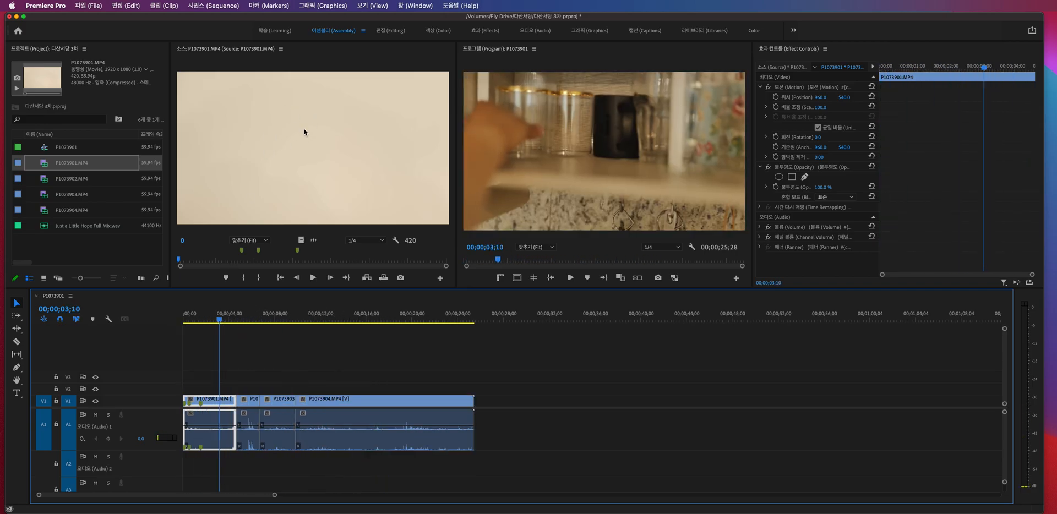
- Clear all markers from P1073901.MP4 in the Source monitor and set its playhead to frame 114
click(85, 182)
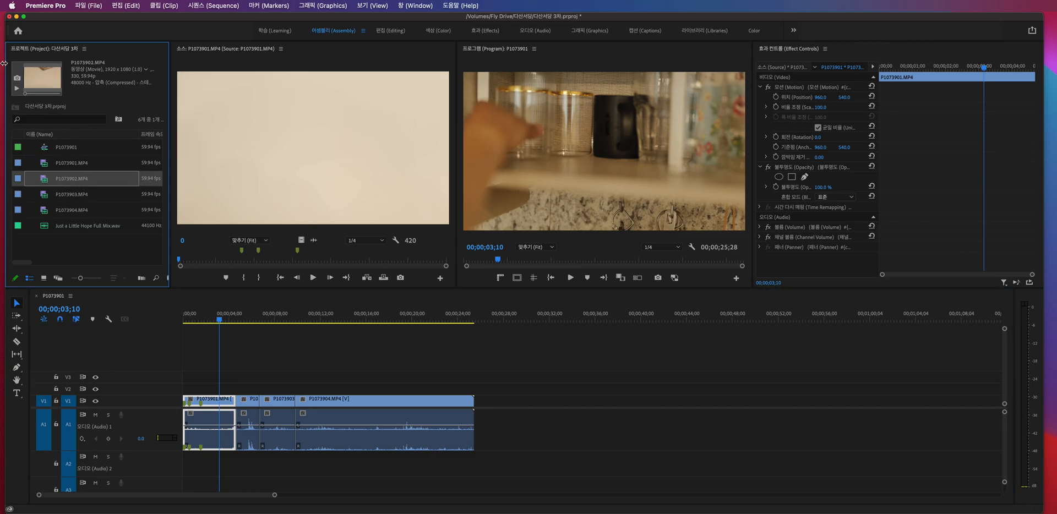
click(55, 165)
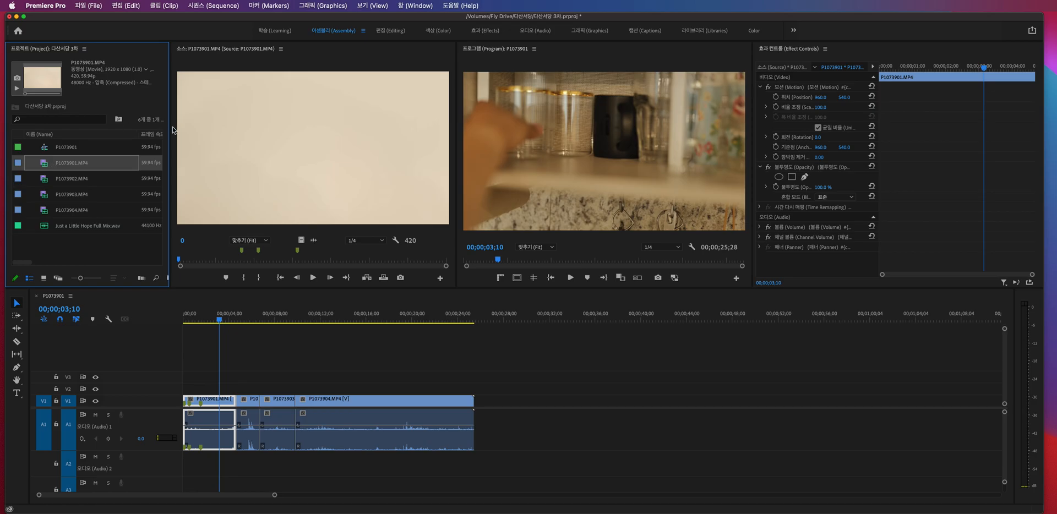
mouse_move(184, 261)
mouse_down()
mouse_move(408, 261)
mouse_move(176, 260)
mouse_move(302, 259)
mouse_move(256, 258)
mouse_up()
right_click(242, 254)
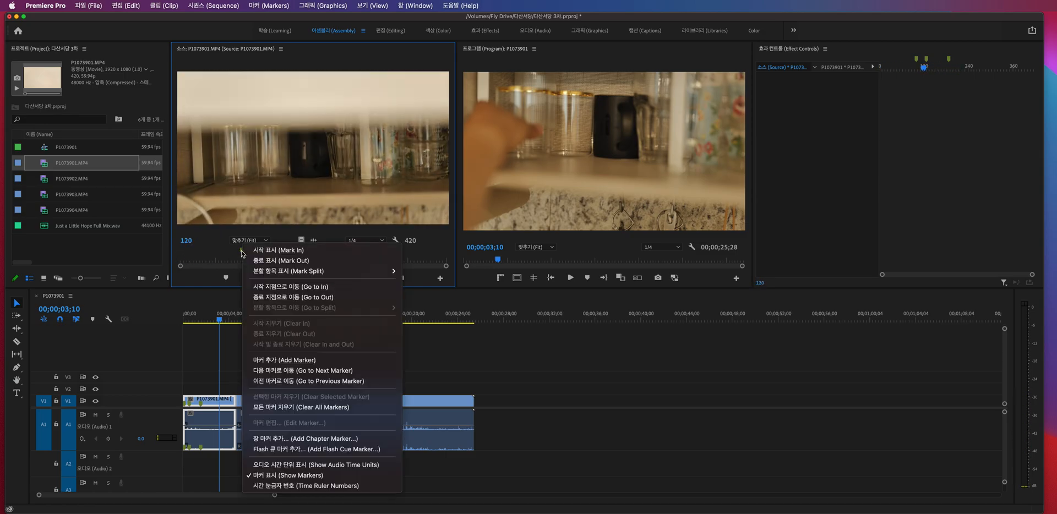
click(290, 407)
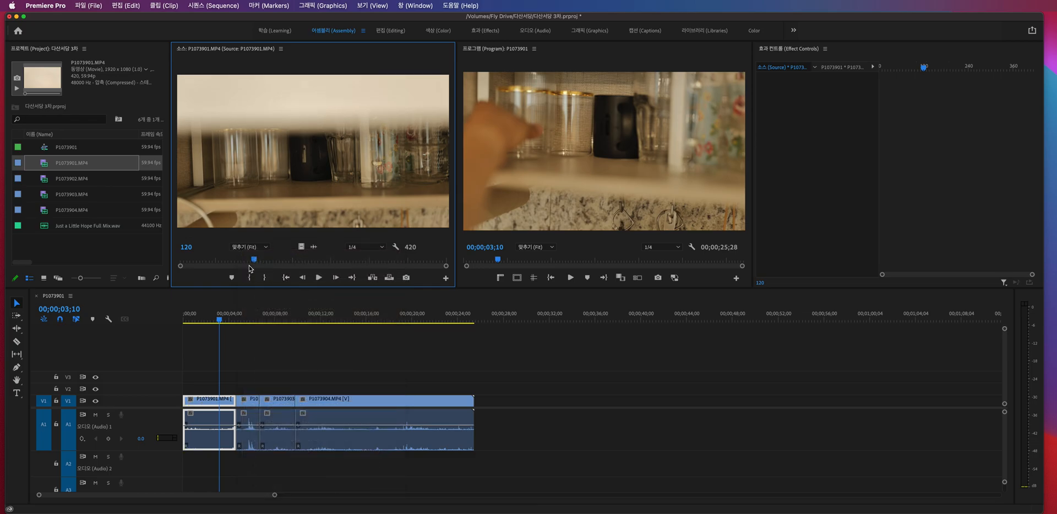
drag(254, 266, 250, 265)
- Rename the P1073901 sequence as 물따르기 1 in the project
drag(208, 376, 447, 408)
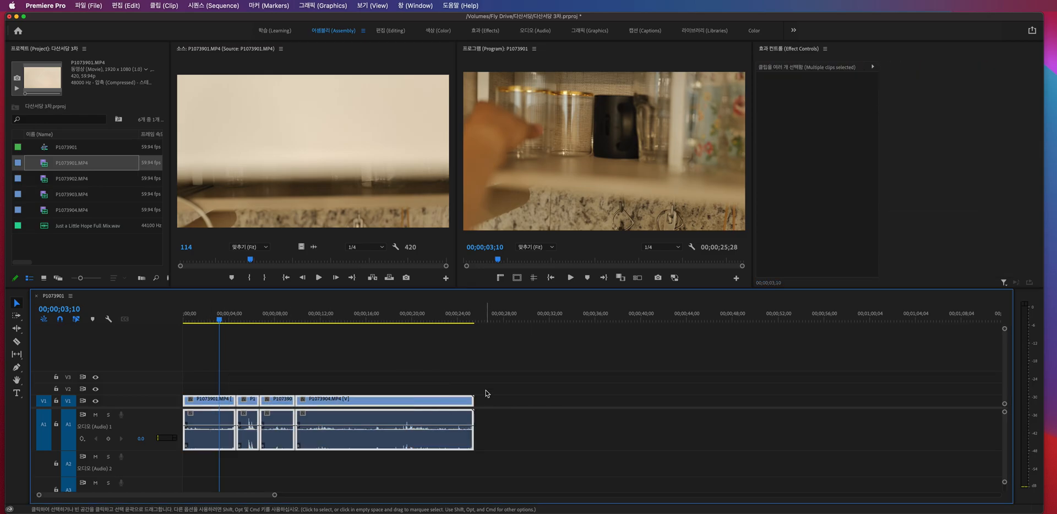
click(477, 371)
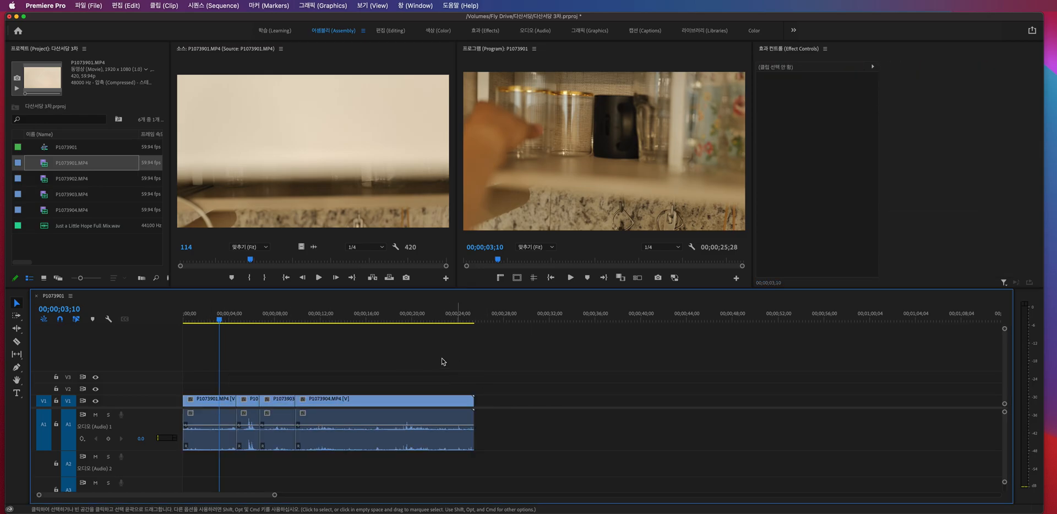
right_click(59, 302)
click(57, 244)
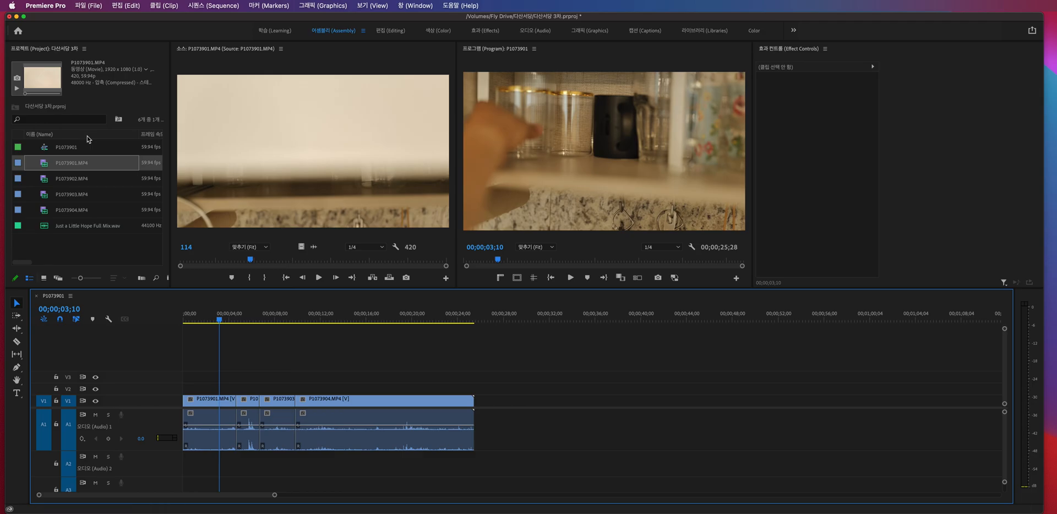
click(72, 152)
right_click(77, 151)
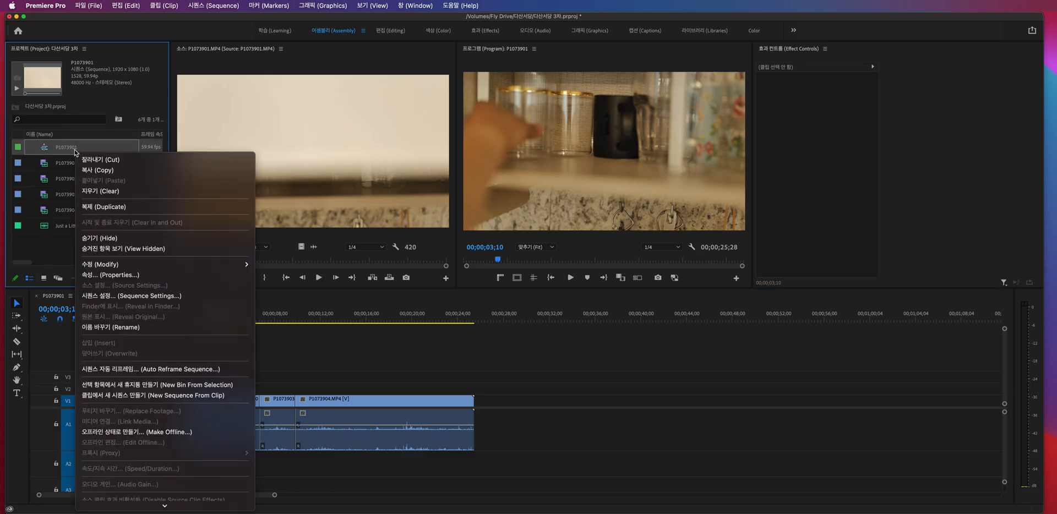
click(142, 327)
text(ㅇ)
key(BackSpace)
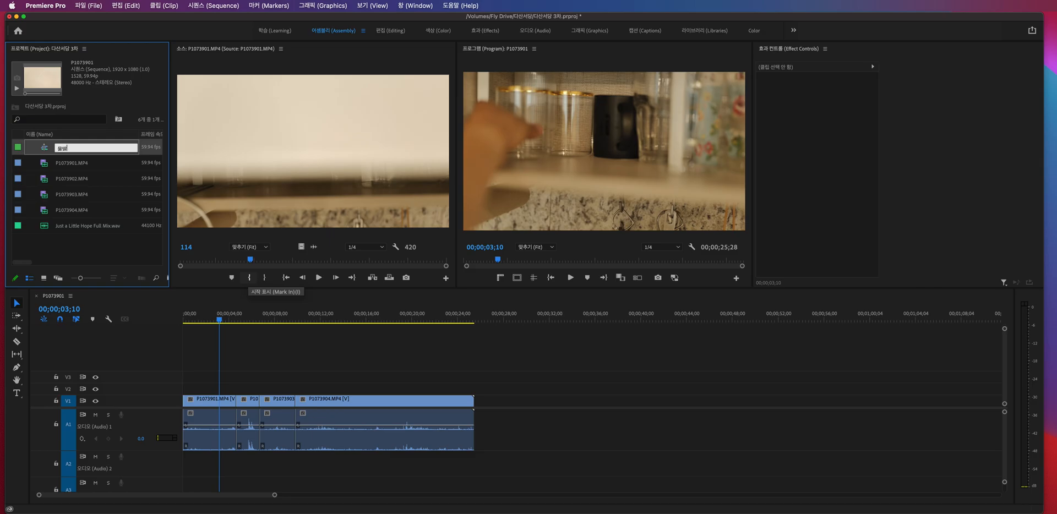
text(물따르기 1)
key(Tab)
click(130, 255)
- Close the 물따르기 1 timeline and create a new sequence from P1073901.MP4
click(70, 295)
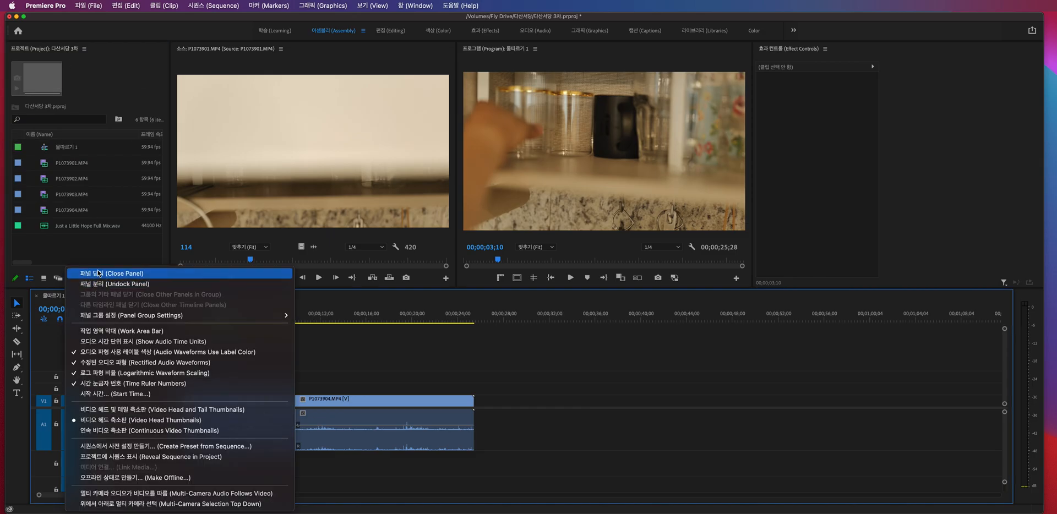
click(100, 274)
drag(70, 169, 76, 189)
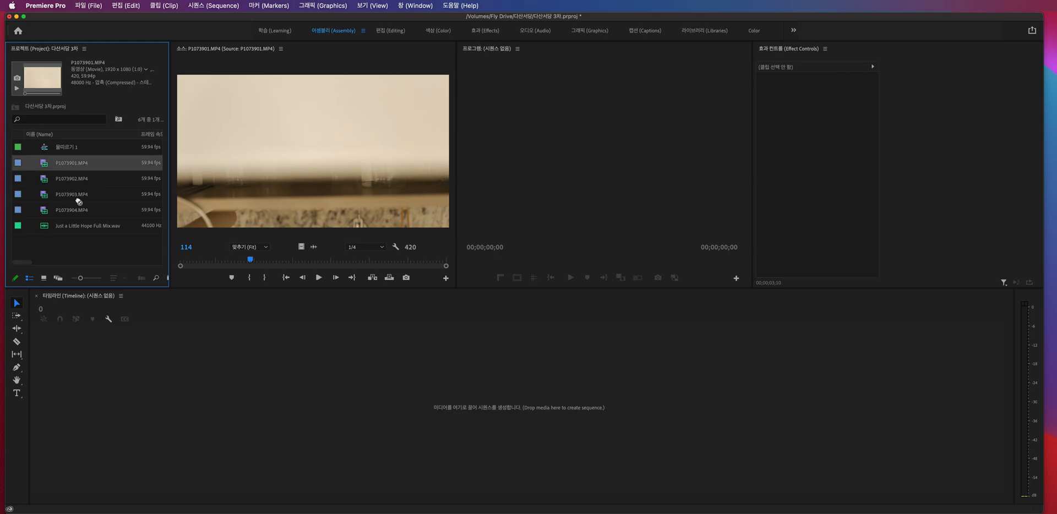
drag(121, 395, 122, 395)
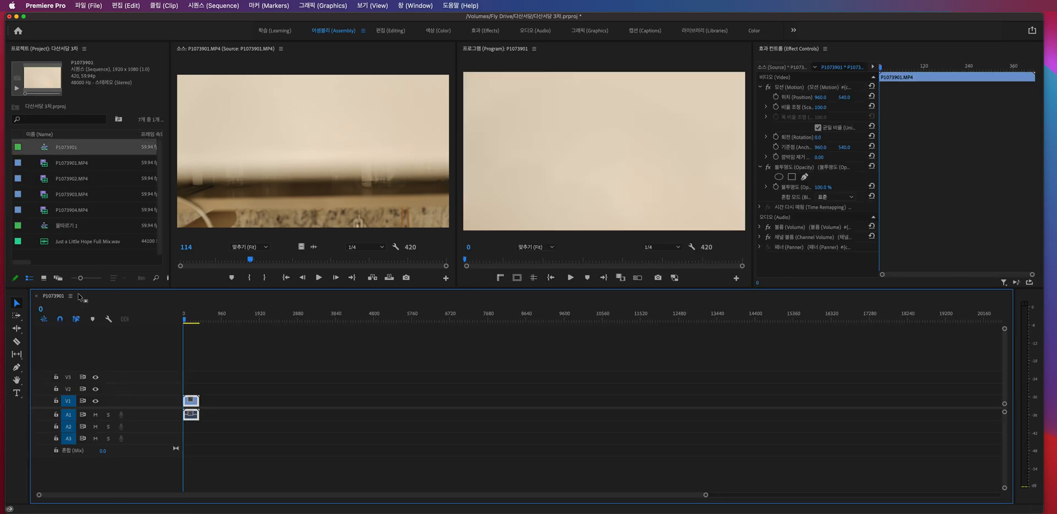
- Rename the new P1073901 sequence as 물따르기 2 in the project, leaving the clip names as they are
right_click(66, 155)
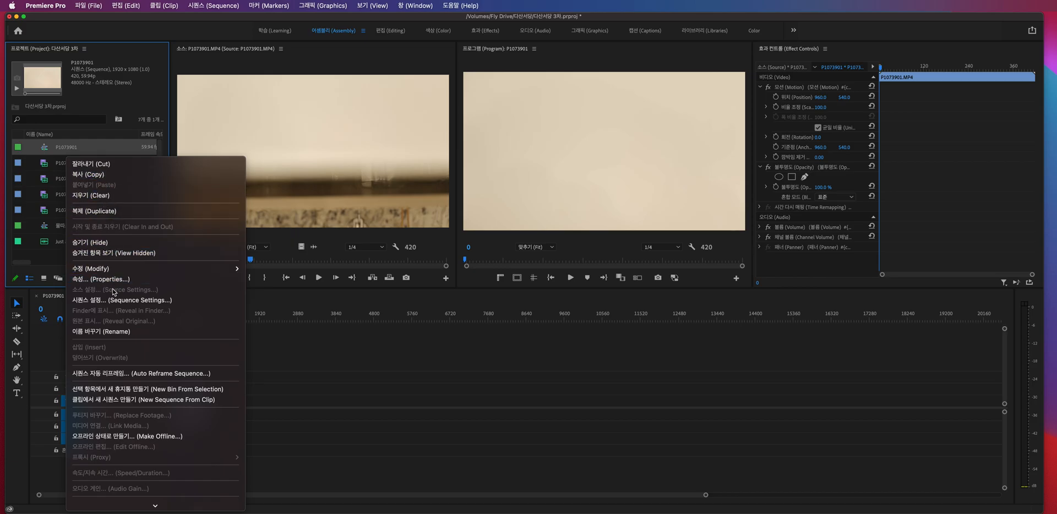
click(111, 331)
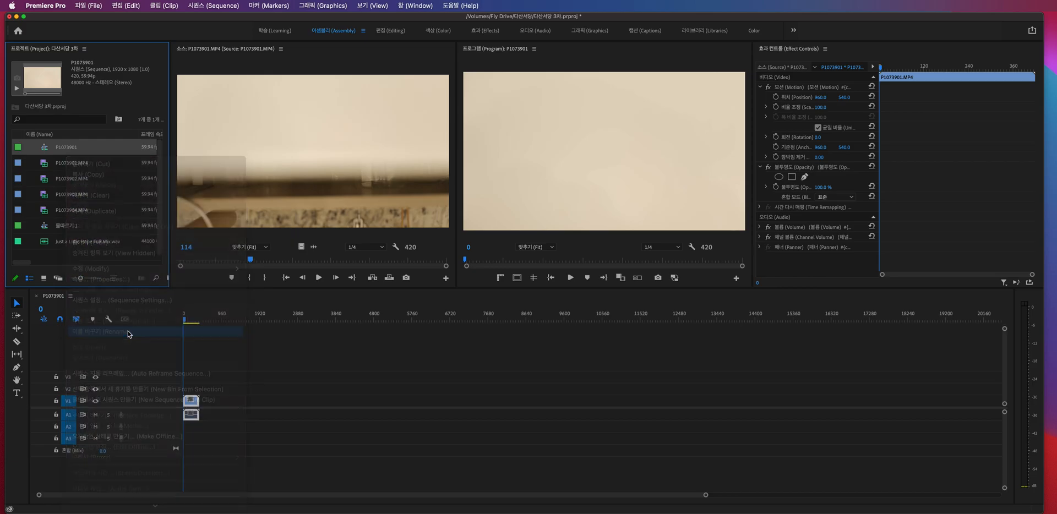
text(물따르기)
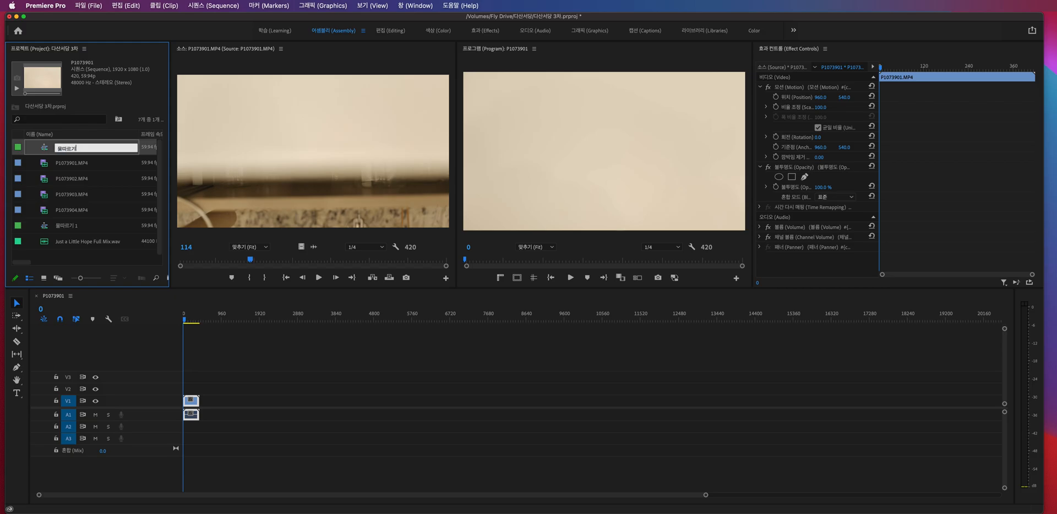
key(Tab)
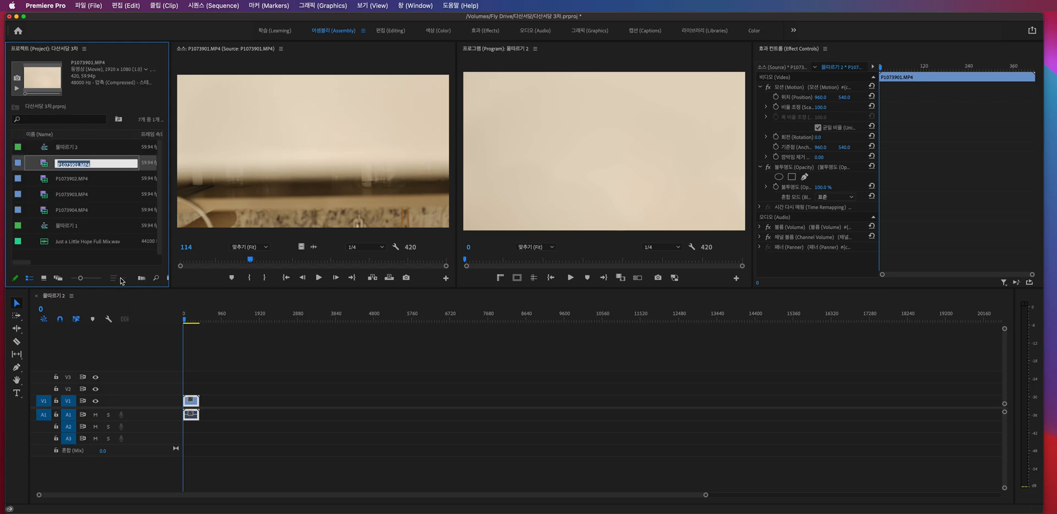
click(112, 260)
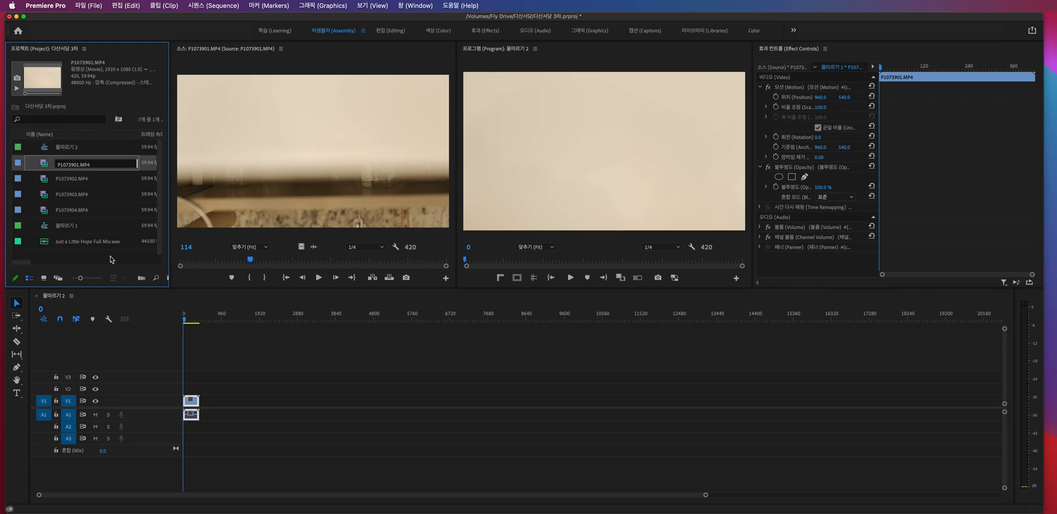
- Add P1073902.MP4, P1073903.MP4 and P1073904.MP4 together to the 물따르기 2 sequence, directly after P1073901.MP4
click(85, 183)
shift+click(80, 212)
drag(199, 325, 236, 404)
click(236, 366)
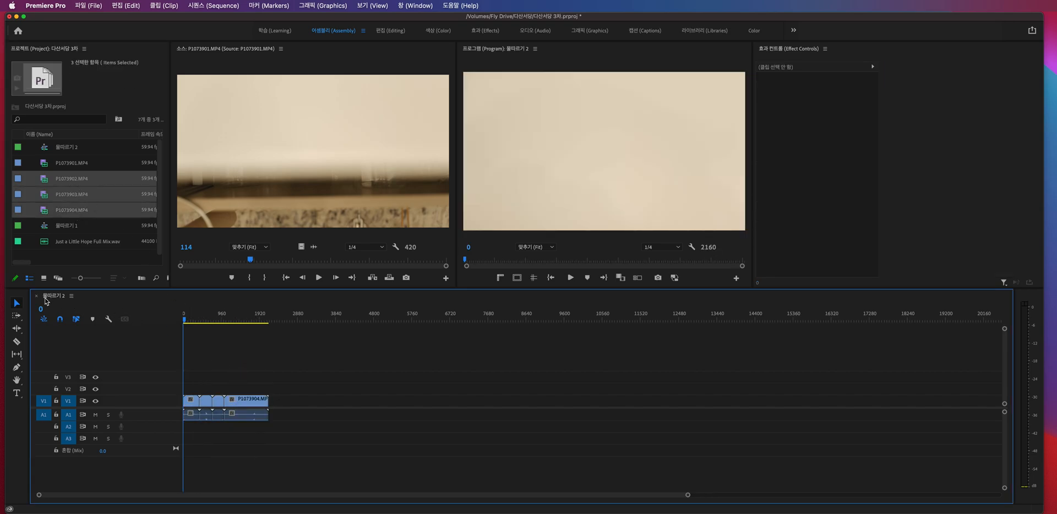
- Open the 물따르기 1 sequence in the timeline alongside 물따르기 2
click(77, 263)
click(56, 300)
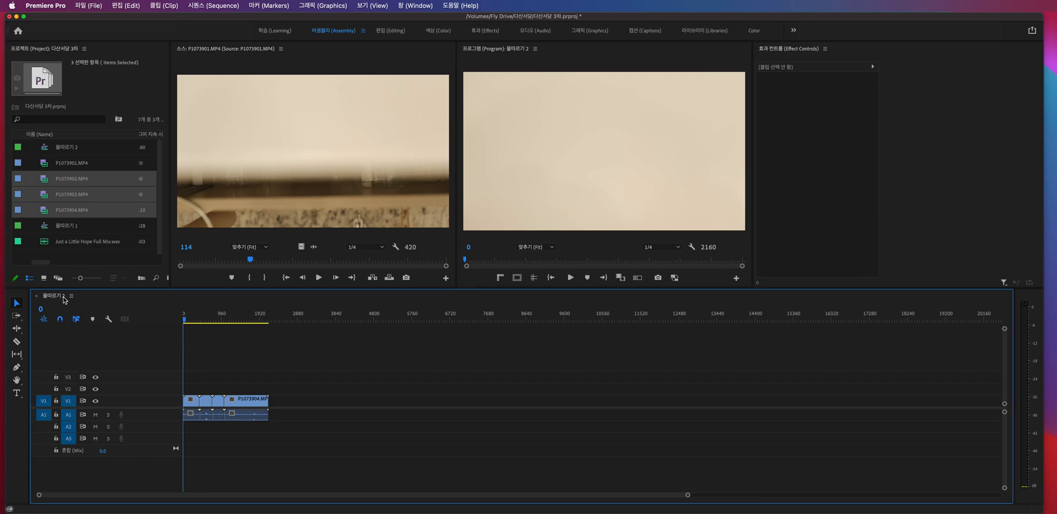
click(62, 227)
double_click(54, 230)
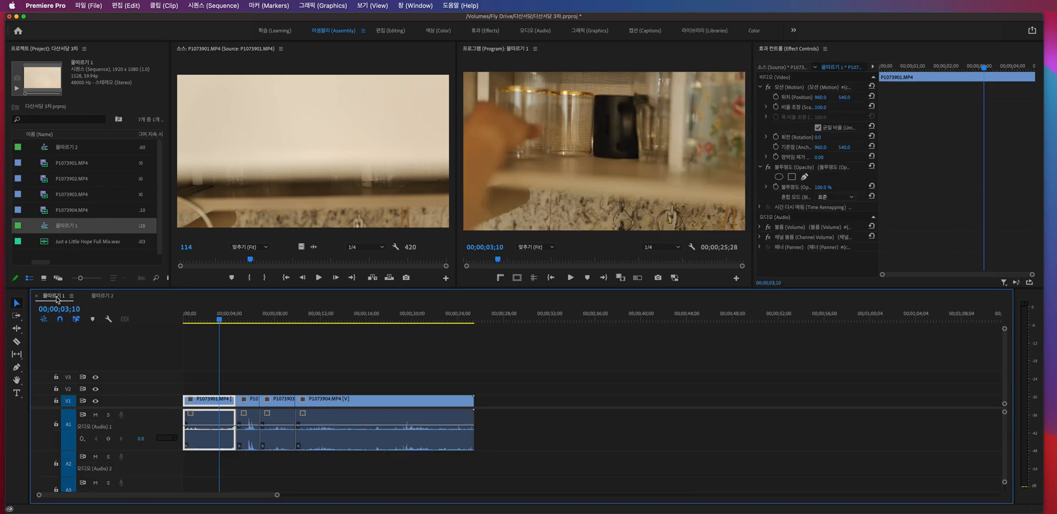
- Compare the 물따르기 1 and 물따르기 2 sequences in the timeline, finishing with 물따르기 2 active
click(103, 298)
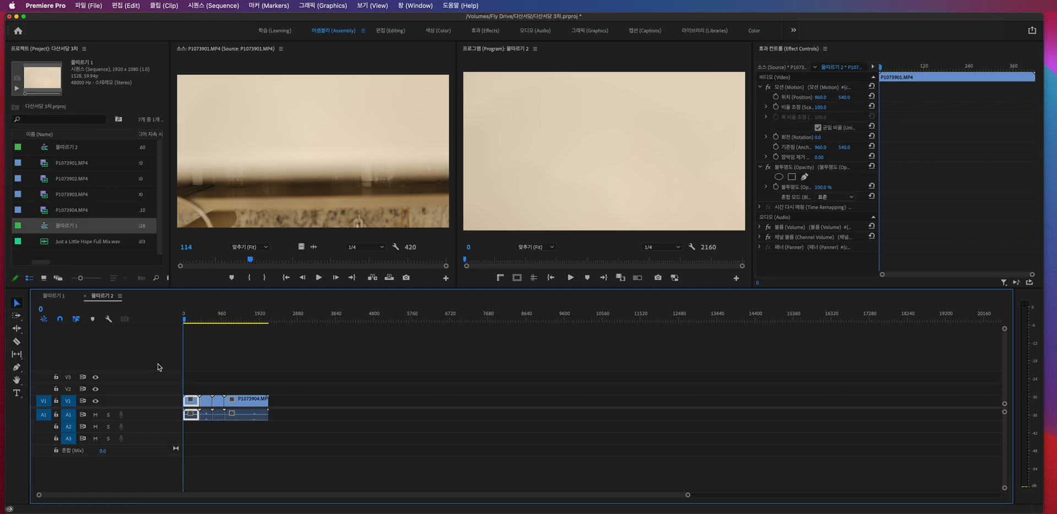
key(equal)
key(equal)
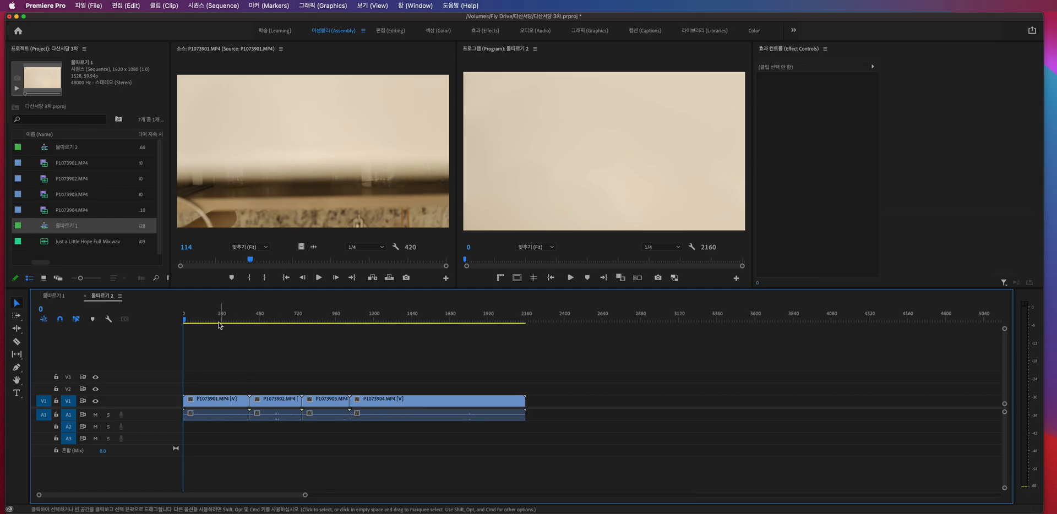
click(60, 298)
click(104, 297)
click(196, 346)
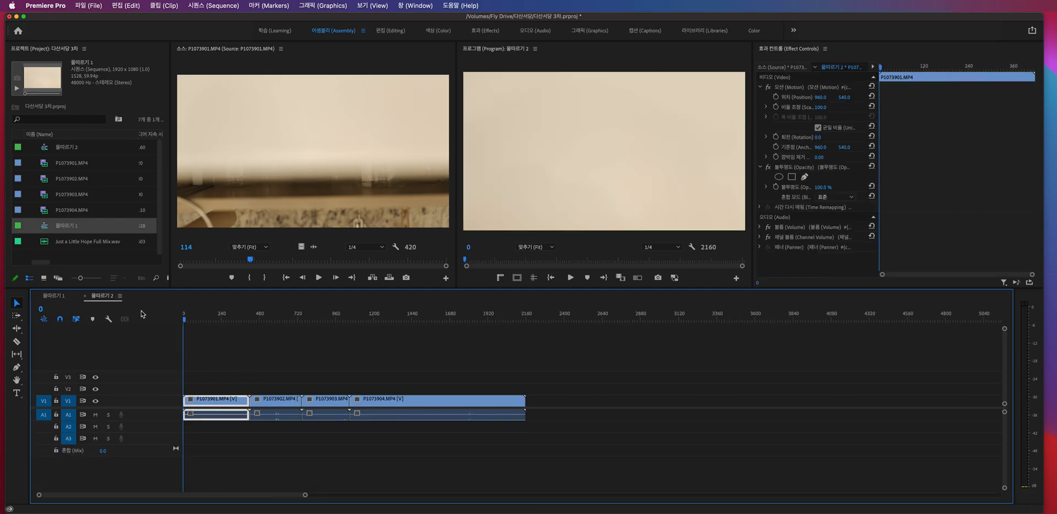
- Play the 물따르기 2 sequence from its beginning
click(200, 319)
drag(167, 319, 147, 312)
key(space)
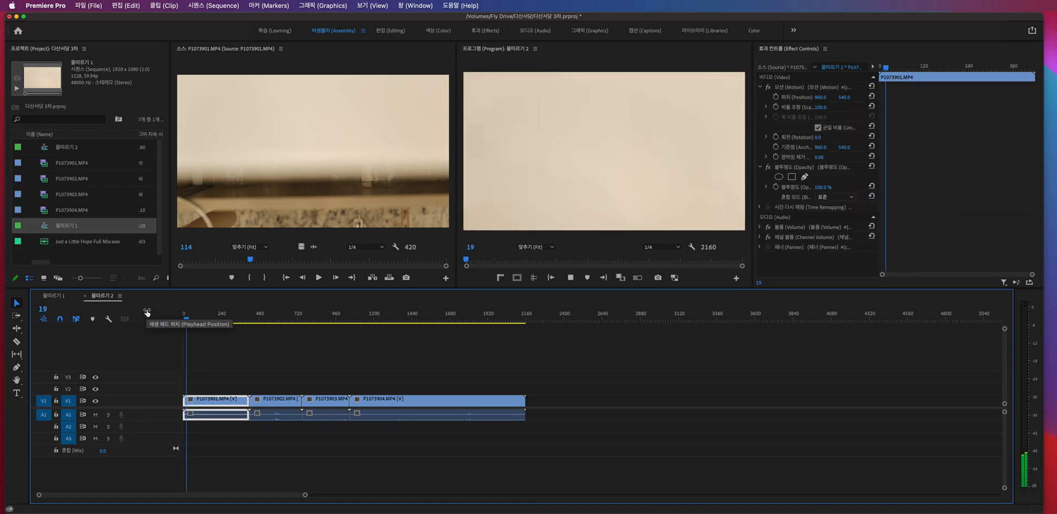
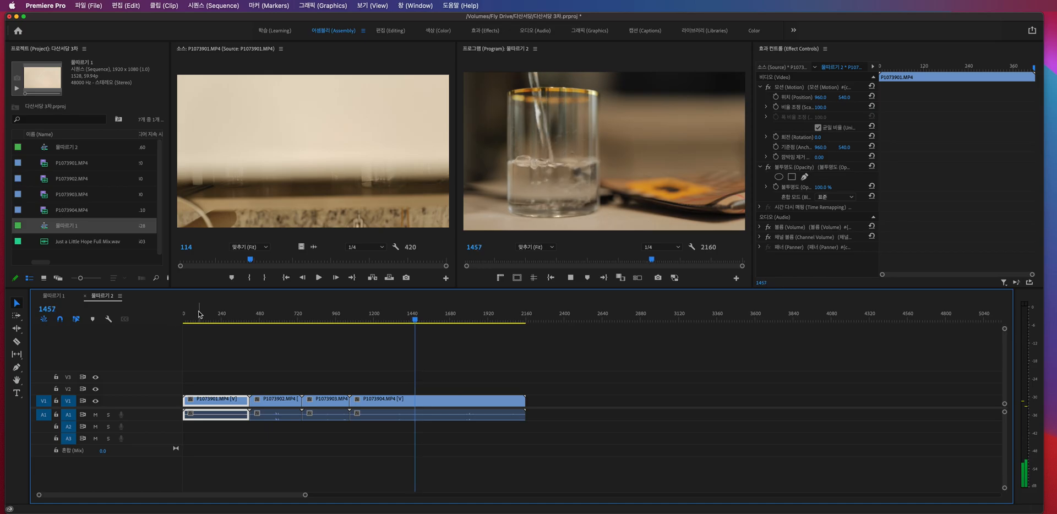
- Stop the 물따르기 2 preview and play the 물따르기 1 sequence to compare it
key(space)
click(282, 364)
click(52, 296)
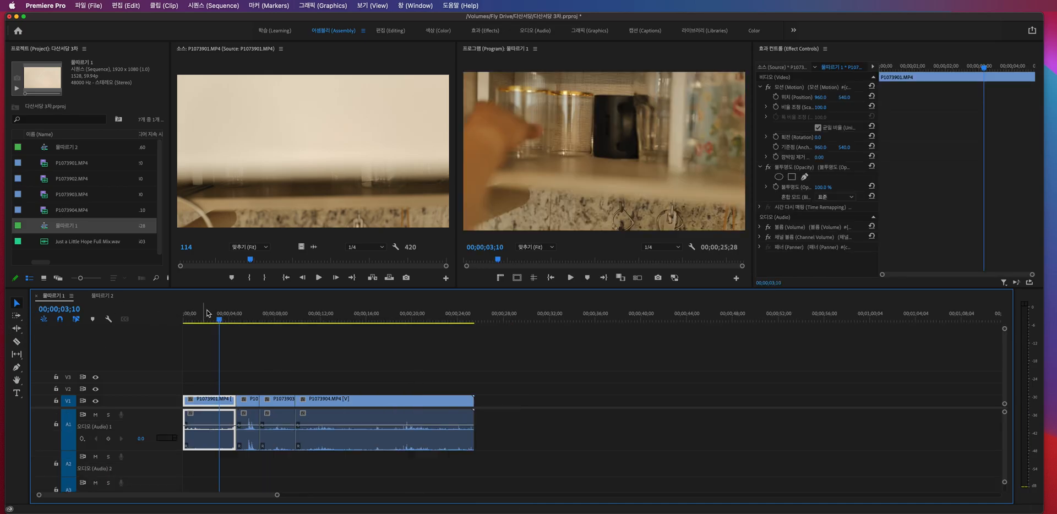
key(space)
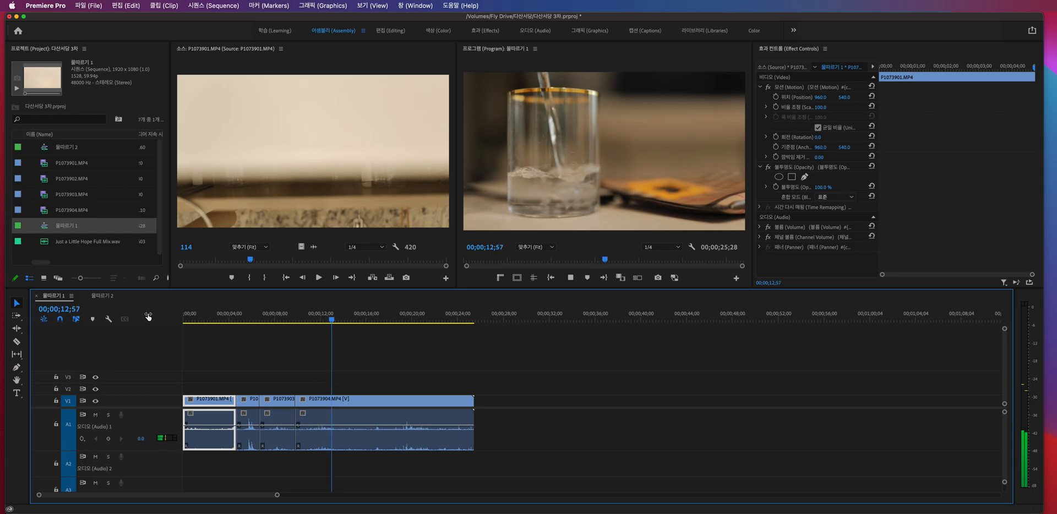
key(space)
click(443, 355)
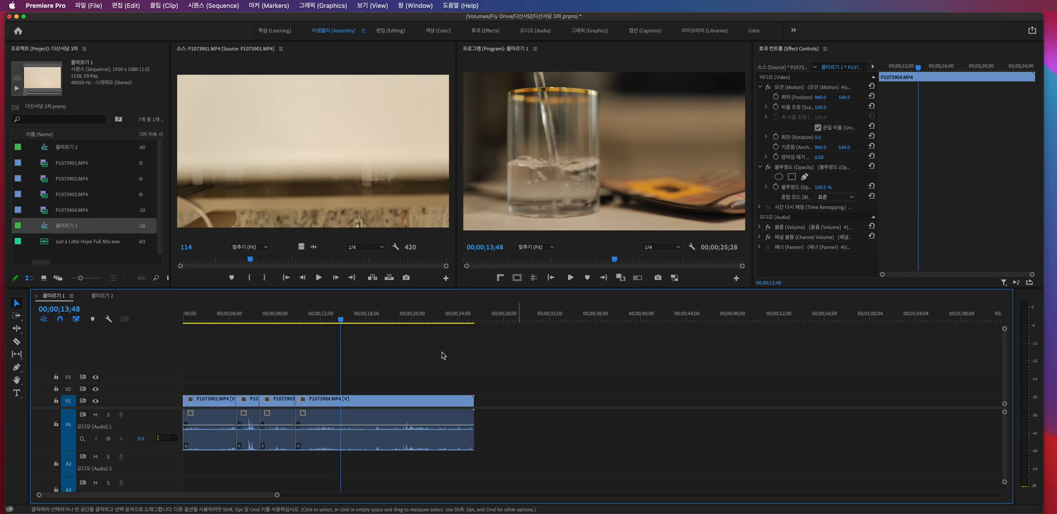
- Delete all clips from the 물따르기 2 sequence and return its playhead to the beginning
click(103, 296)
drag(291, 316, 182, 313)
click(498, 357)
drag(675, 350, 231, 458)
key(Delete)
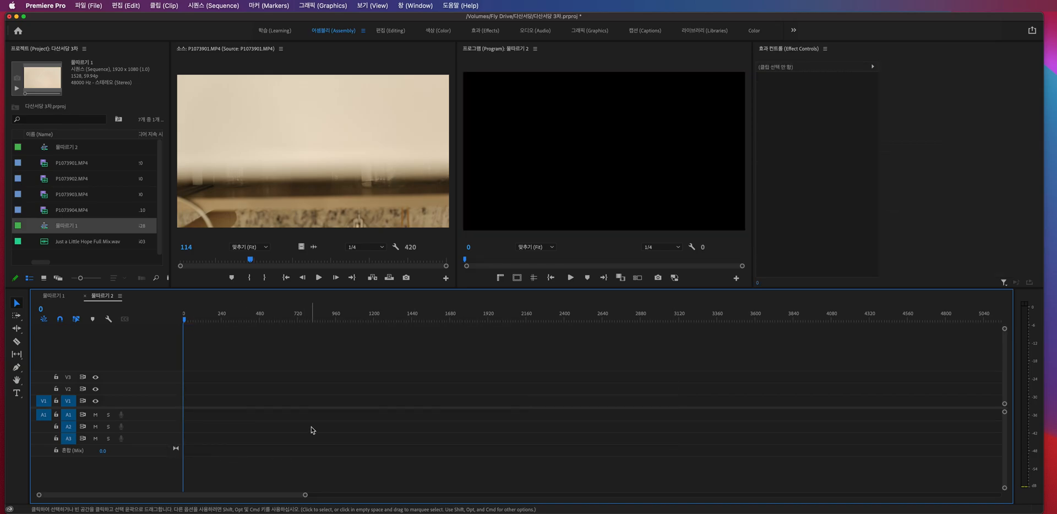
- Examine the 물따르기 1 sequence at different time scales, scrubbing from its first clip past the end
click(54, 296)
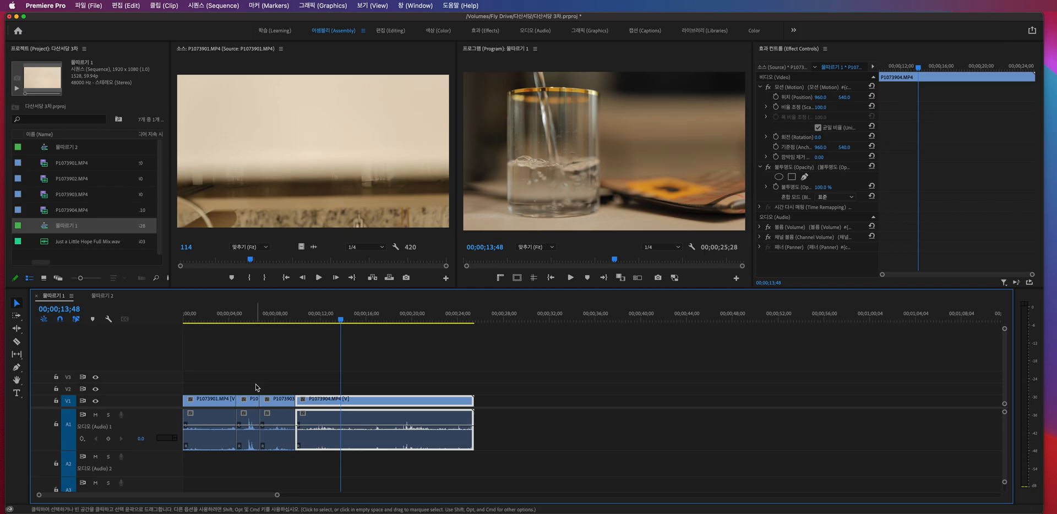
drag(209, 320, 229, 339)
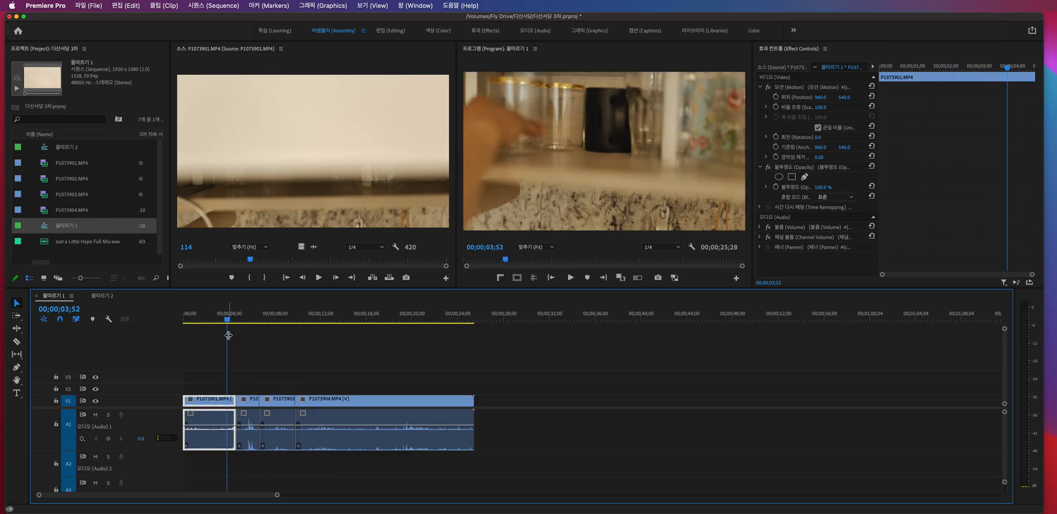
key(minus)
key(minus)
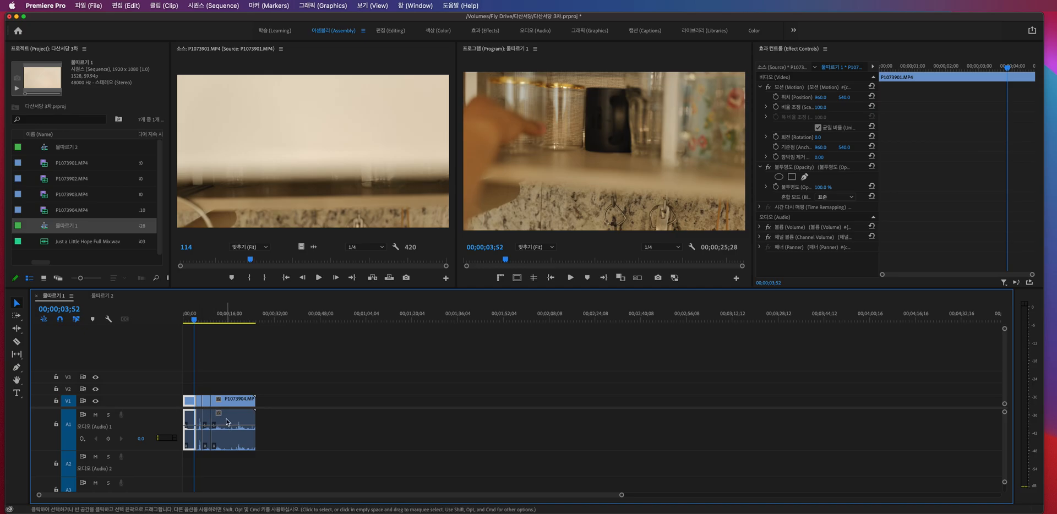
key(minus)
drag(200, 320, 468, 320)
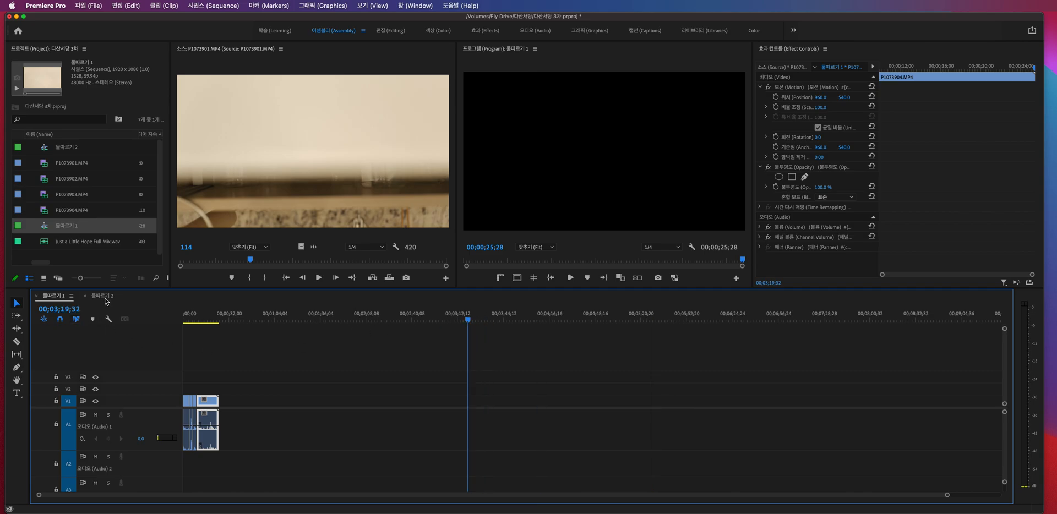
- Switch back to the 물따르기 2 sequence and load P1073901.MP4 in the source monitor
click(104, 296)
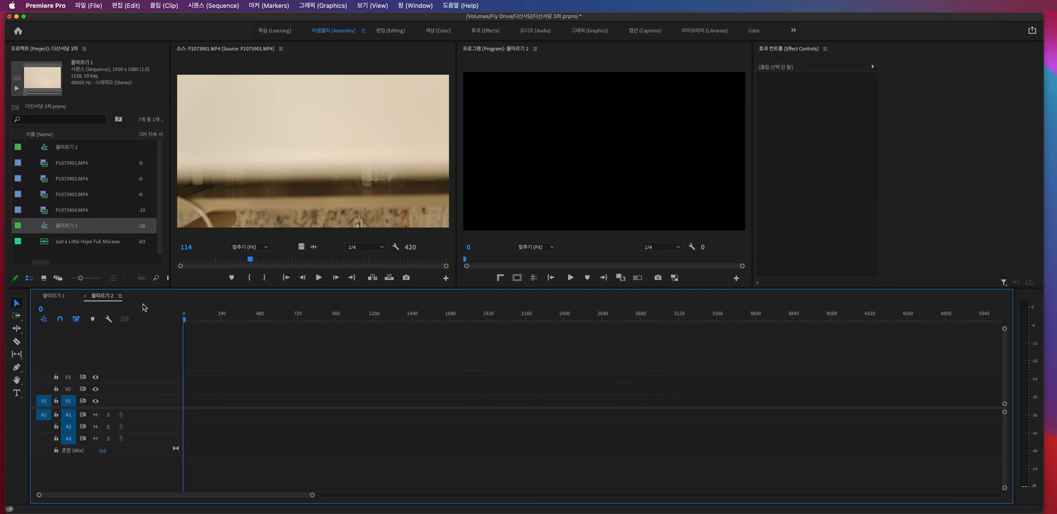
click(83, 180)
click(86, 196)
click(86, 208)
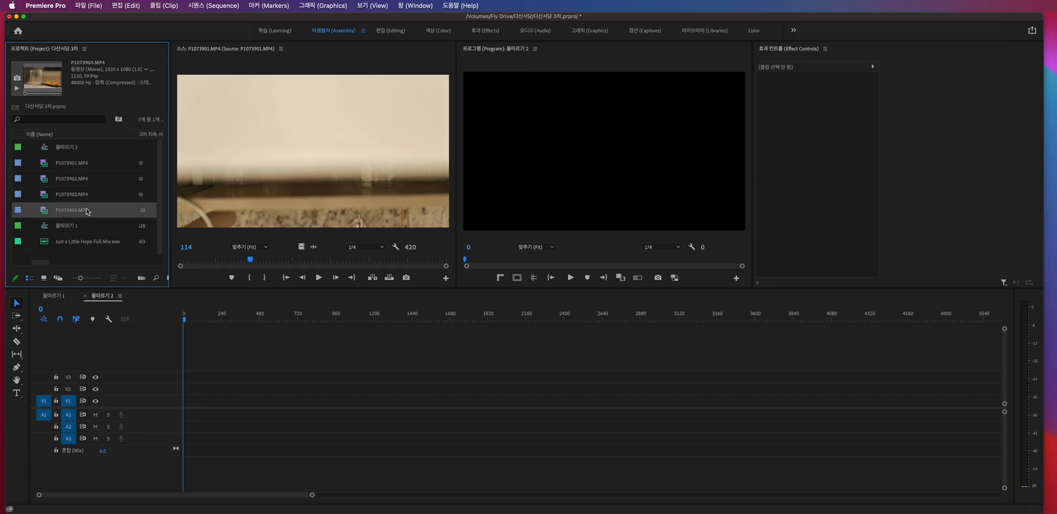
click(67, 168)
double_click(52, 166)
- Mark the In point of P1073901.MP4 at frame 95 and its Out point at frame 381
mouse_move(250, 260)
mouse_down()
mouse_move(223, 264)
mouse_move(256, 265)
mouse_move(238, 263)
mouse_up()
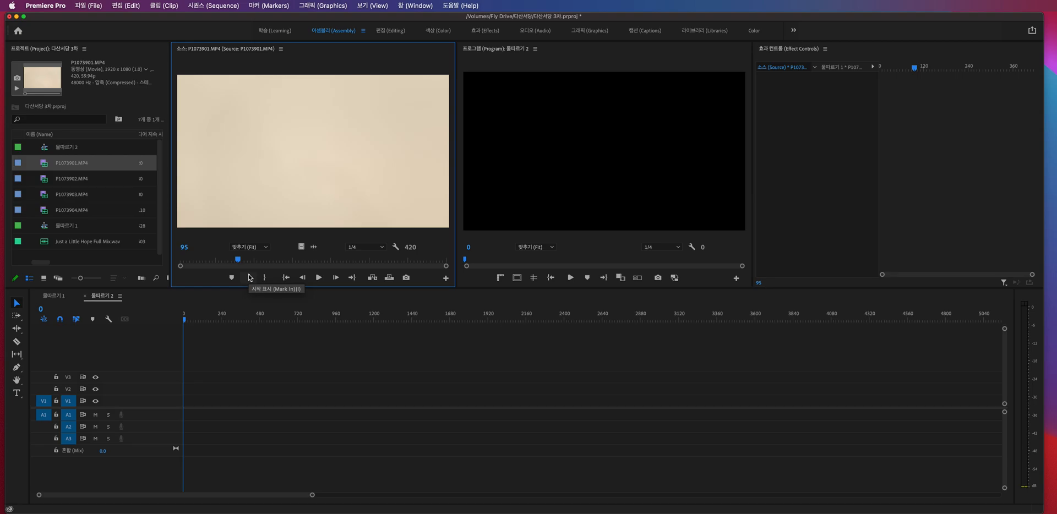
click(249, 277)
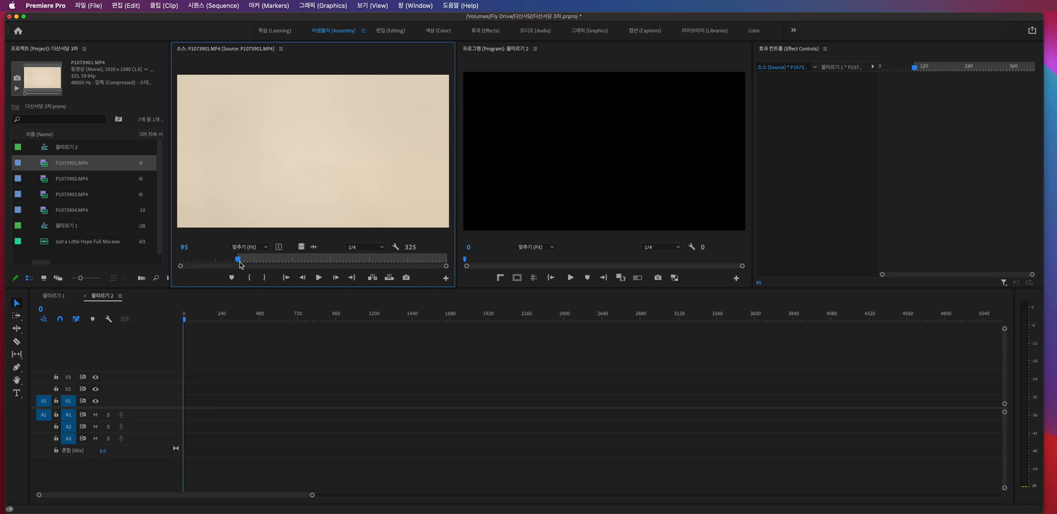
drag(249, 262, 421, 260)
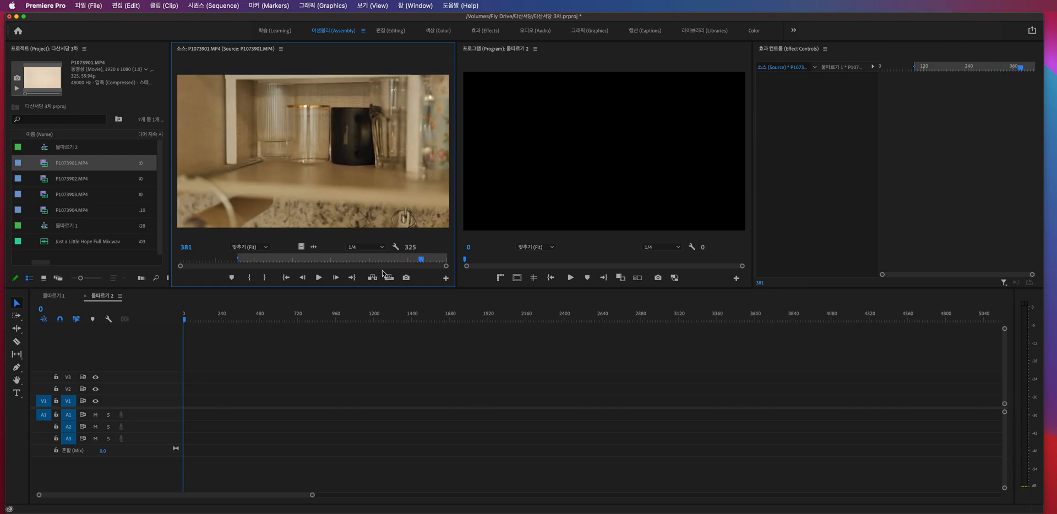
click(266, 279)
- Re-mark P1073901.MP4 with the In point at frame 97 and the Out point at frame 386
mouse_move(259, 263)
mouse_down()
mouse_move(223, 261)
mouse_move(295, 263)
mouse_move(239, 262)
mouse_up()
key(i)
key(i)
key(i)
key(i)
key(i)
key(i)
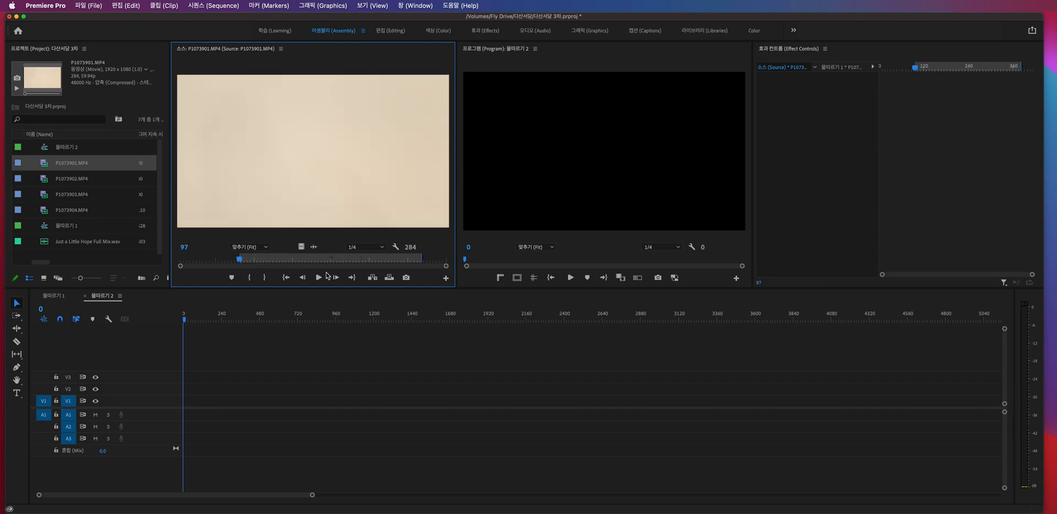
drag(413, 264, 425, 260)
key(o)
key(o)
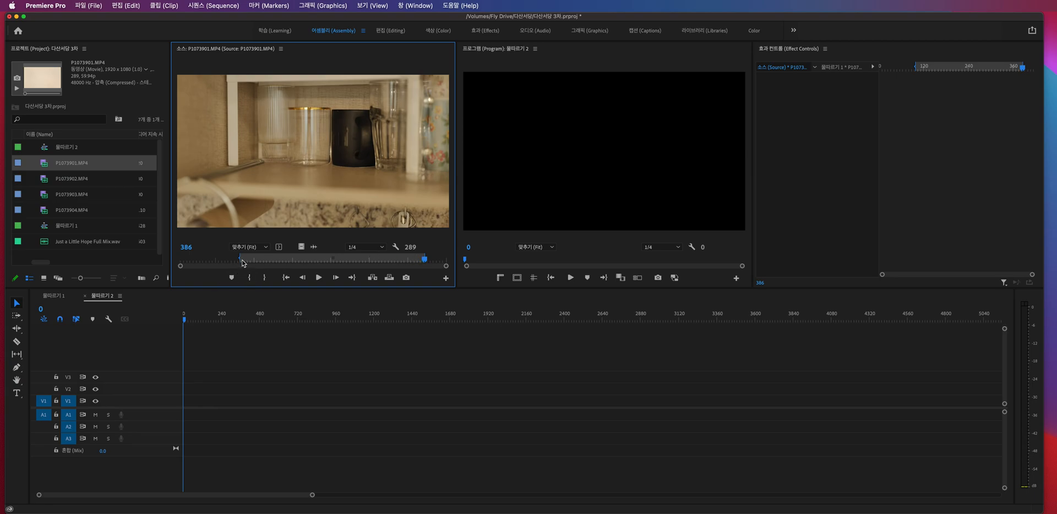
- Shorten the marked range of P1073901.MP4 to 54 frames by moving its In and Out points
mouse_move(241, 260)
mouse_down()
mouse_move(261, 259)
mouse_move(240, 259)
mouse_up()
drag(407, 259, 408, 259)
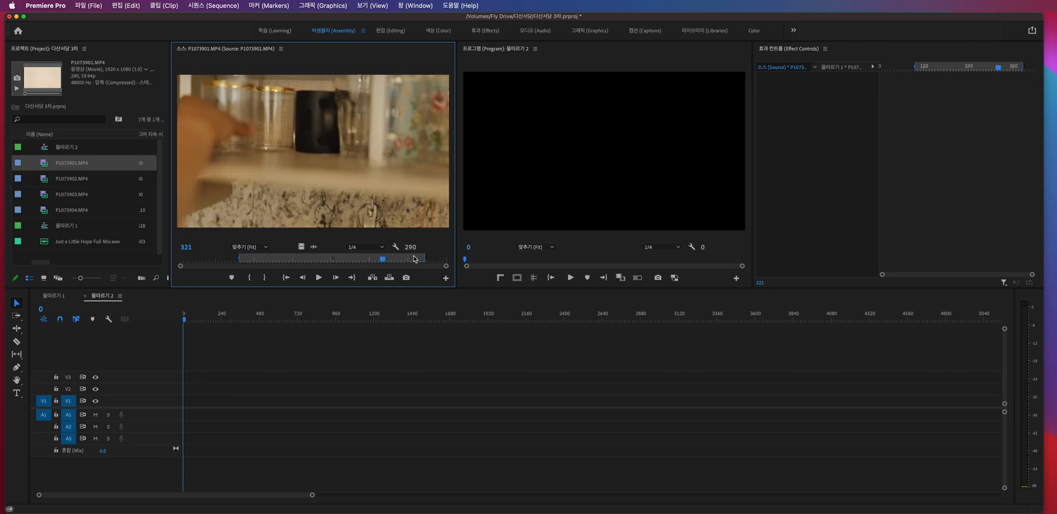
click(424, 259)
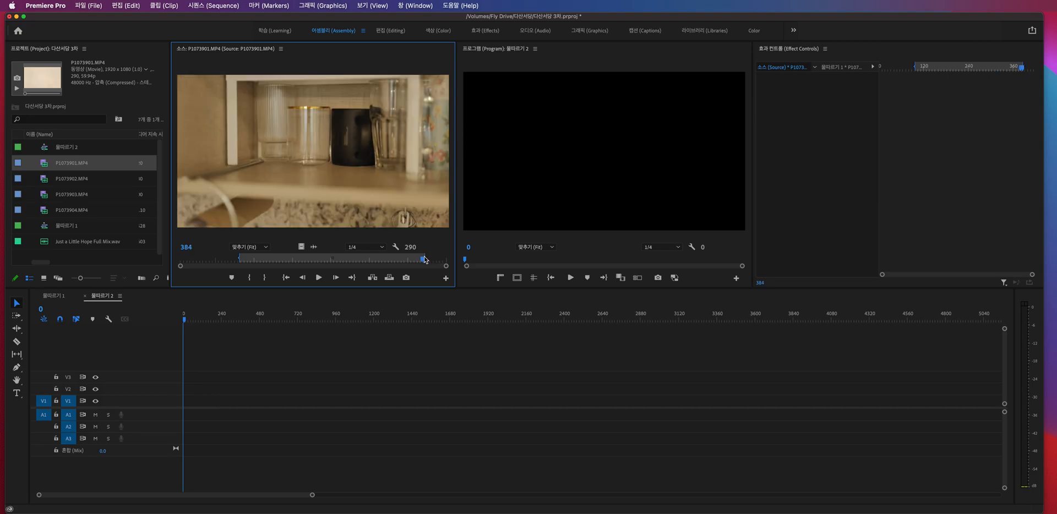
click(342, 259)
drag(426, 259, 422, 262)
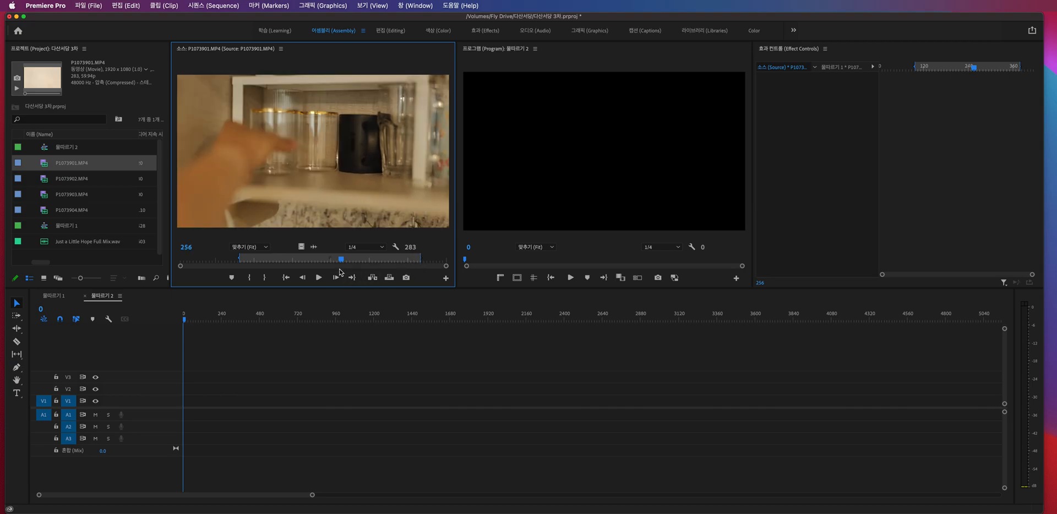
click(364, 259)
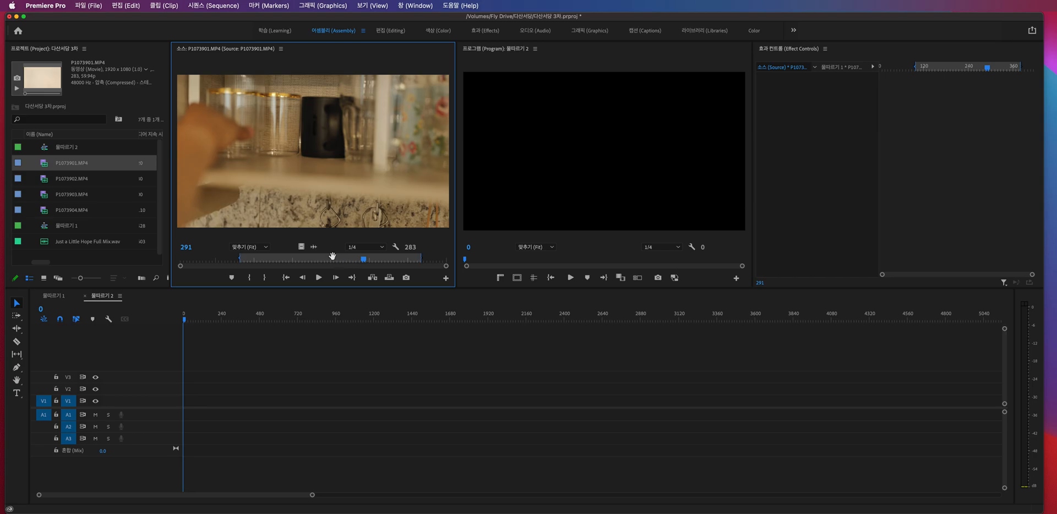
drag(240, 259, 386, 257)
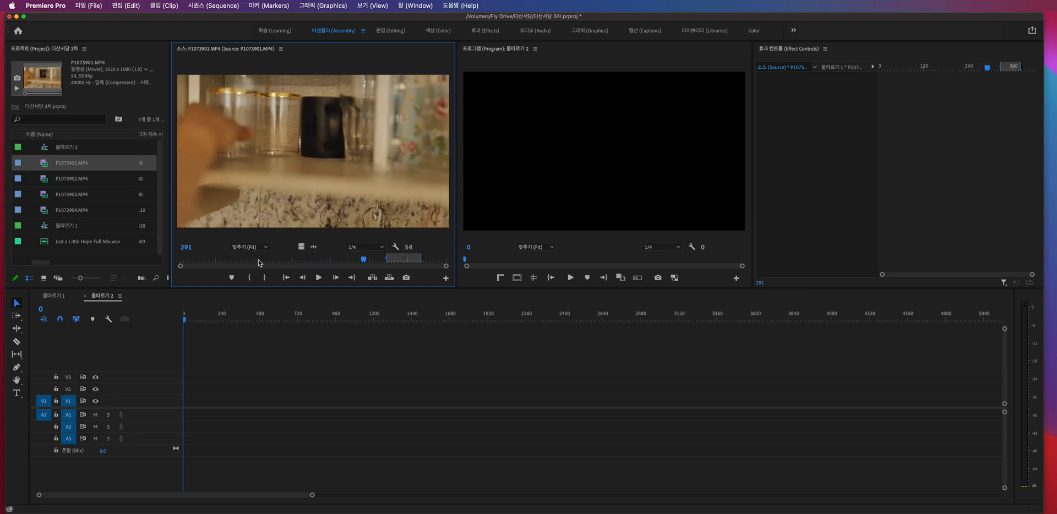
- Add markers to P1073901.MP4 at frames 100, 172 and 245
click(227, 259)
drag(241, 261, 243, 263)
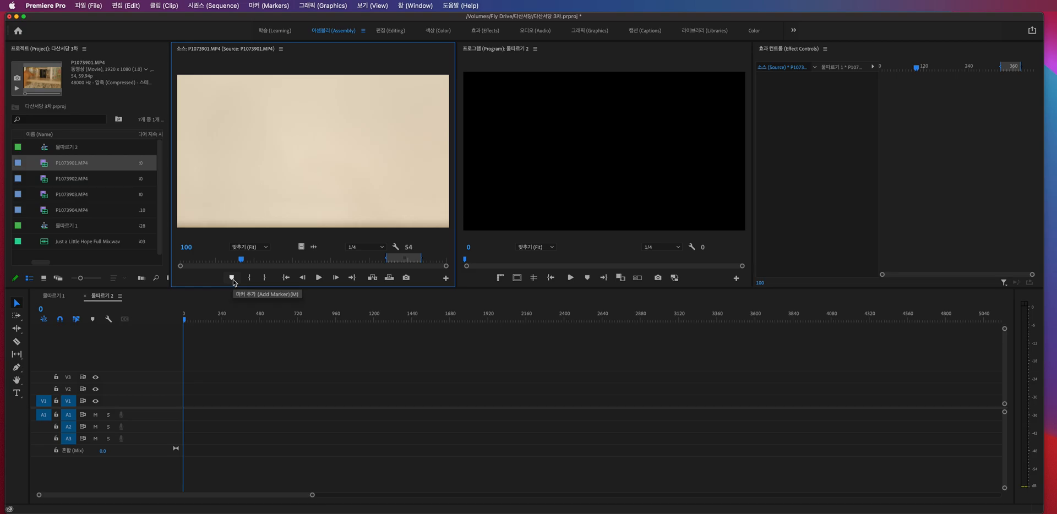
click(231, 279)
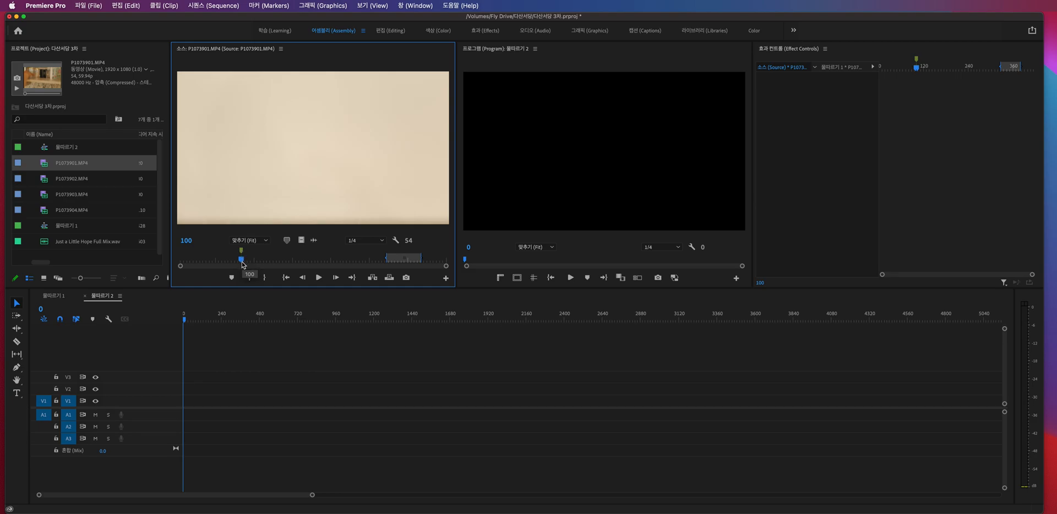
drag(244, 265, 290, 267)
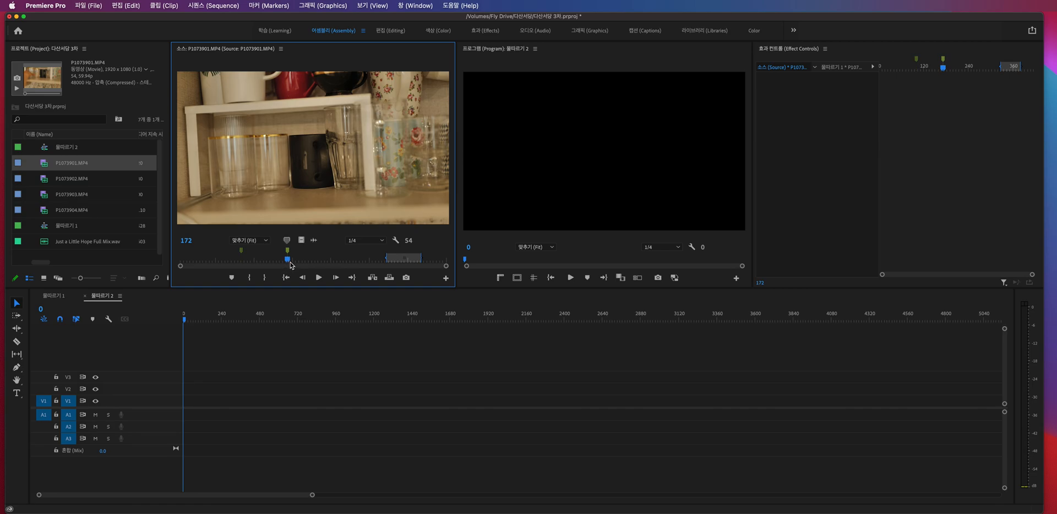
drag(288, 264, 292, 265)
drag(293, 263, 338, 262)
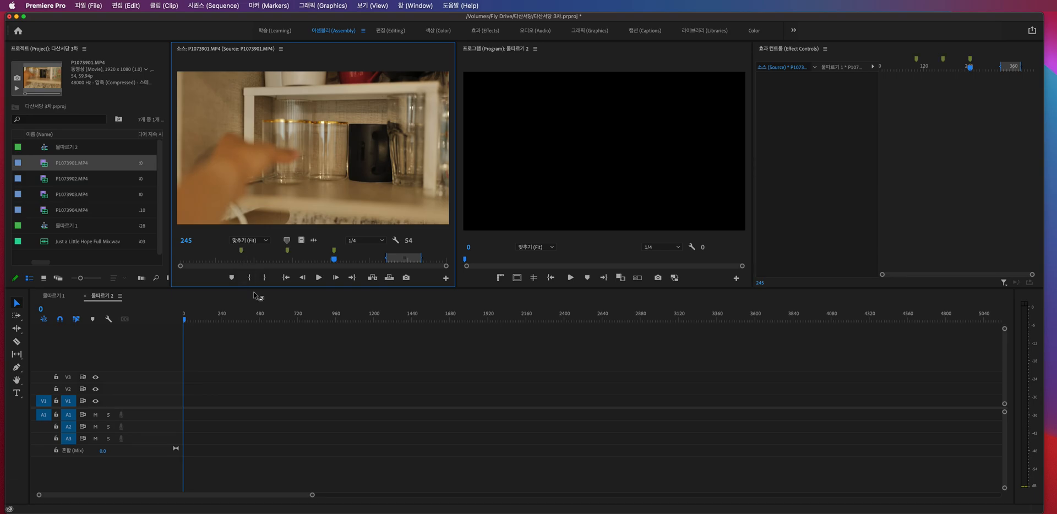
- Play P1073901.MP4 briefly from each of its three markers to check the marked moments
click(242, 259)
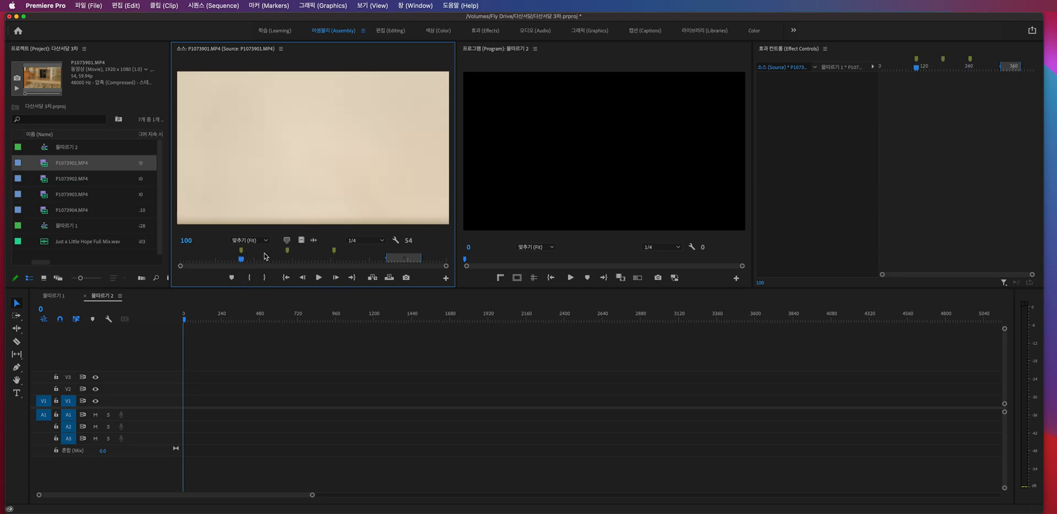
key(space)
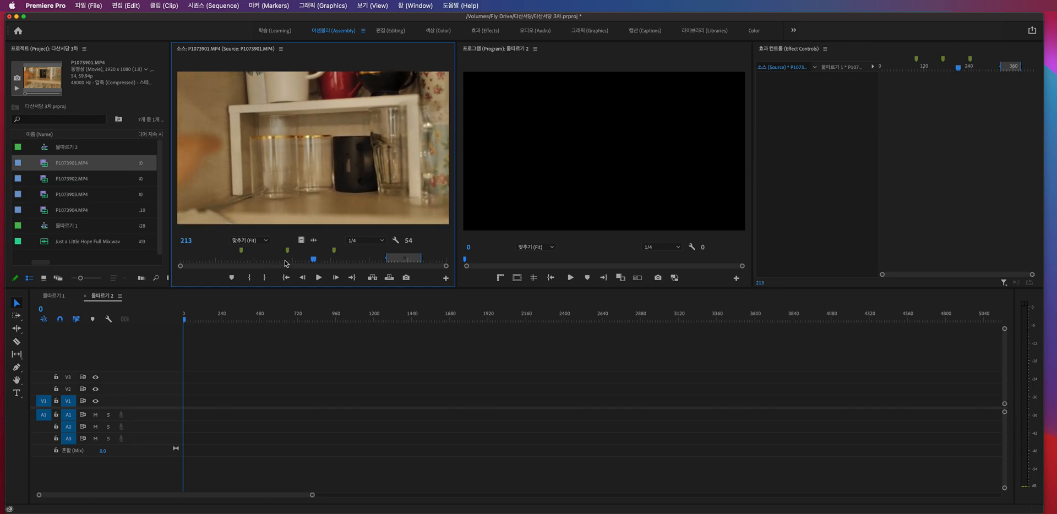
click(288, 252)
key(space)
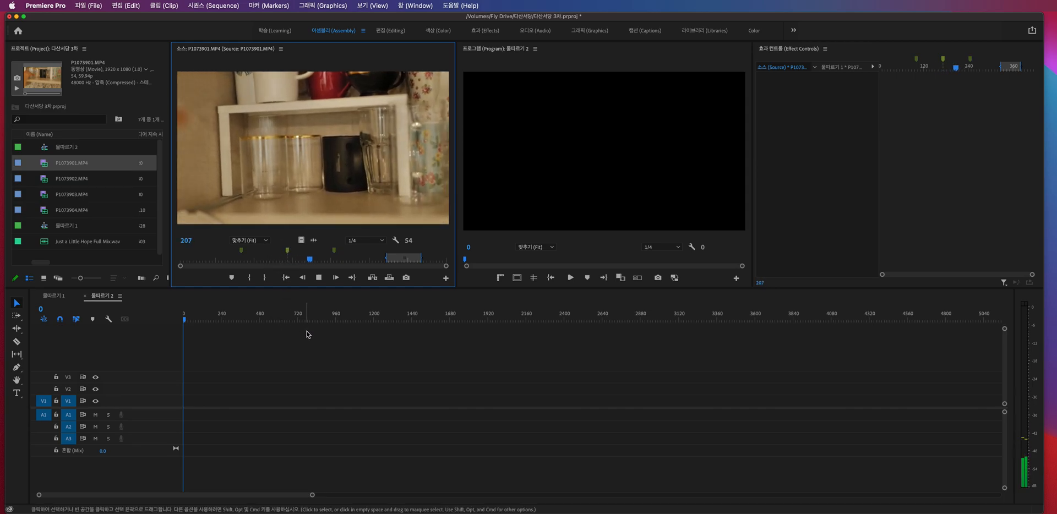
key(space)
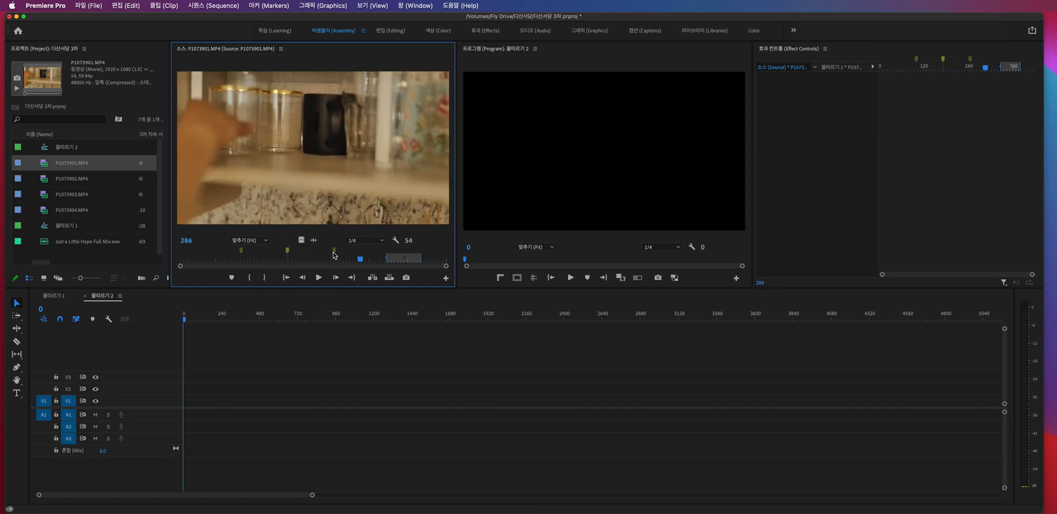
click(333, 252)
key(space)
key(space)
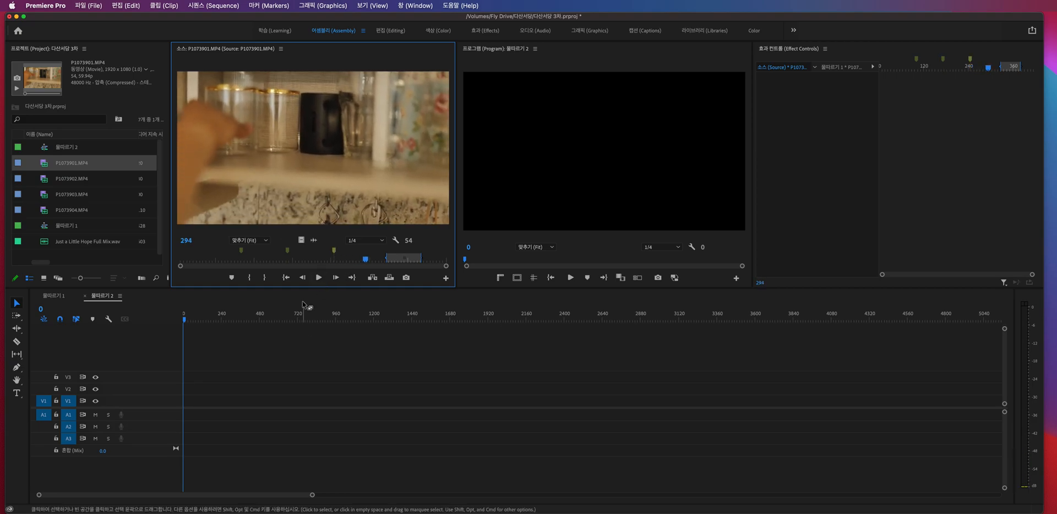
click(288, 252)
key(space)
key(space)
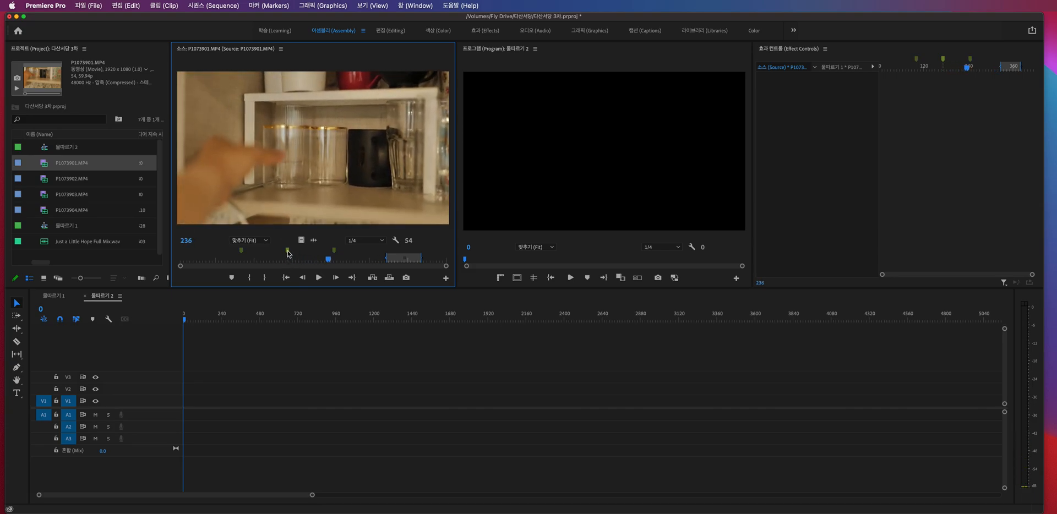
- Set the In point of P1073901.MP4 at its second marker, frame 172, and revisit the first two markers
click(288, 251)
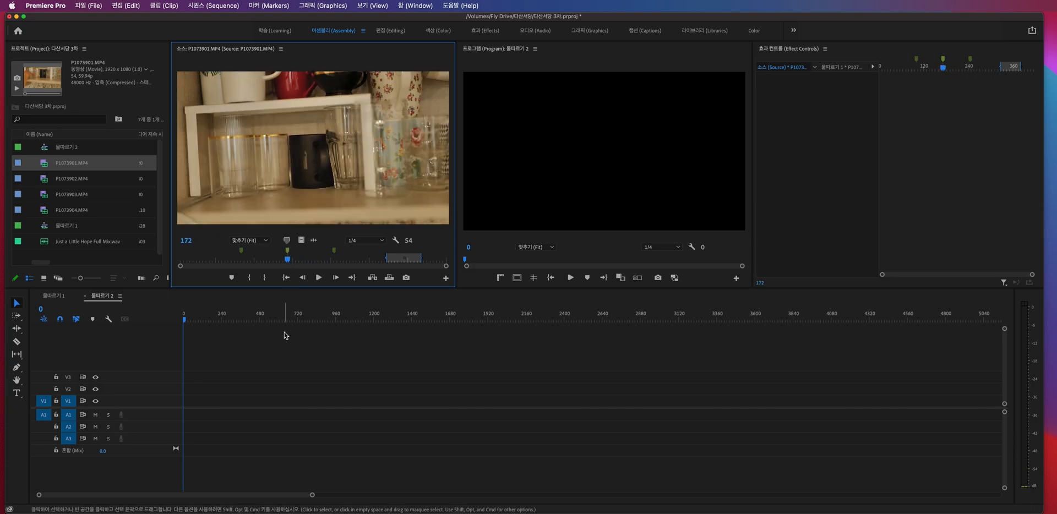
key(i)
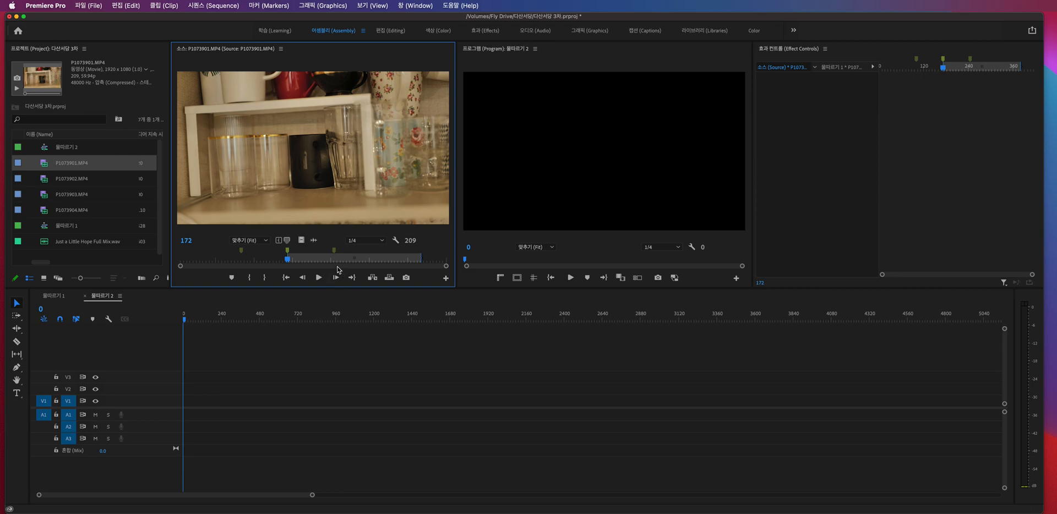
mouse_move(248, 260)
mouse_down()
mouse_move(297, 261)
mouse_move(288, 259)
mouse_up()
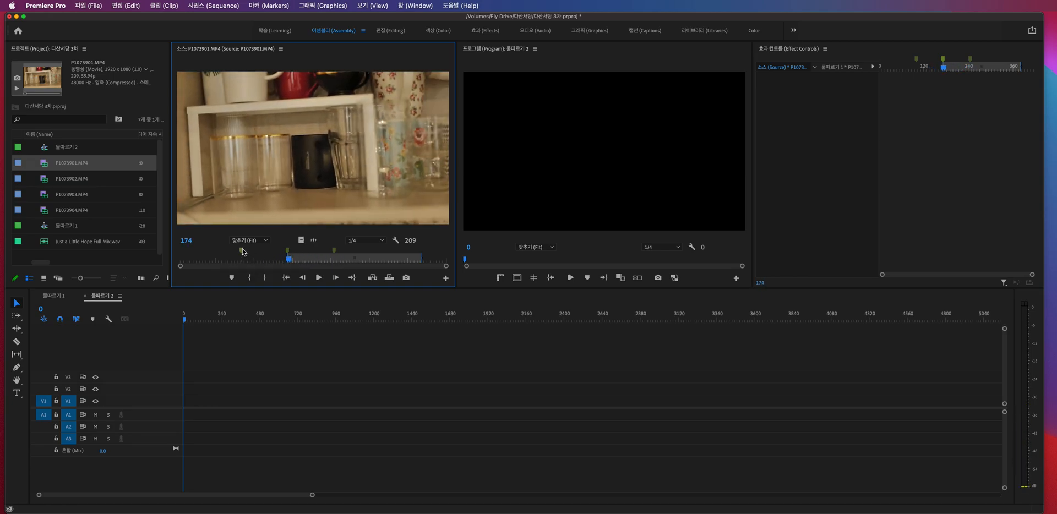
click(241, 250)
click(287, 251)
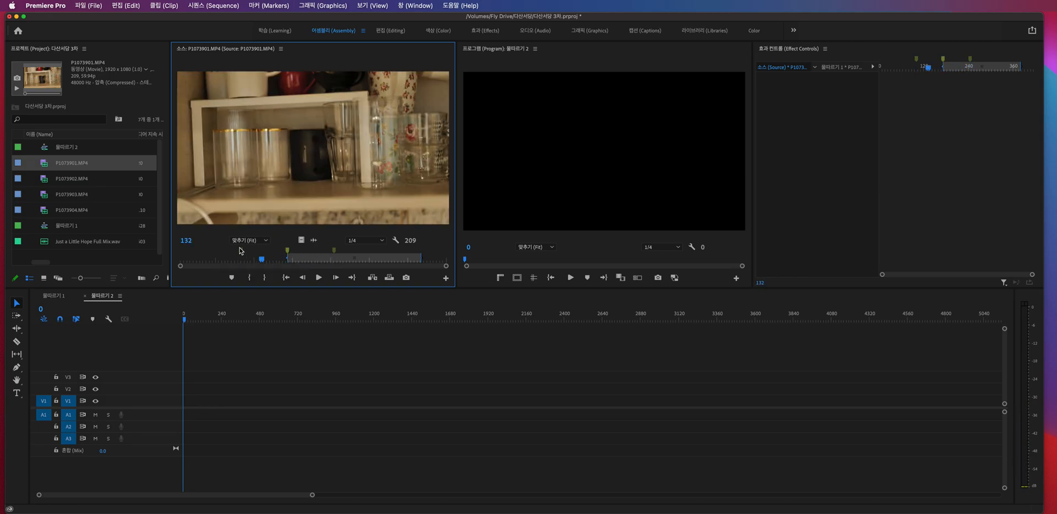
- Review the marker commands and jump back and forth between P1073901.MP4's markers at frames 245, 172 and 100
right_click(240, 249)
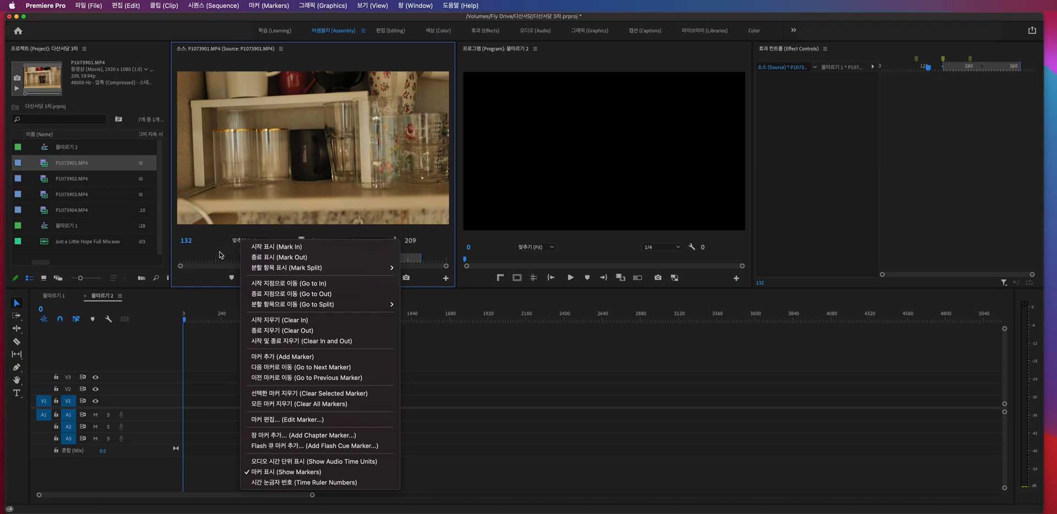
click(221, 255)
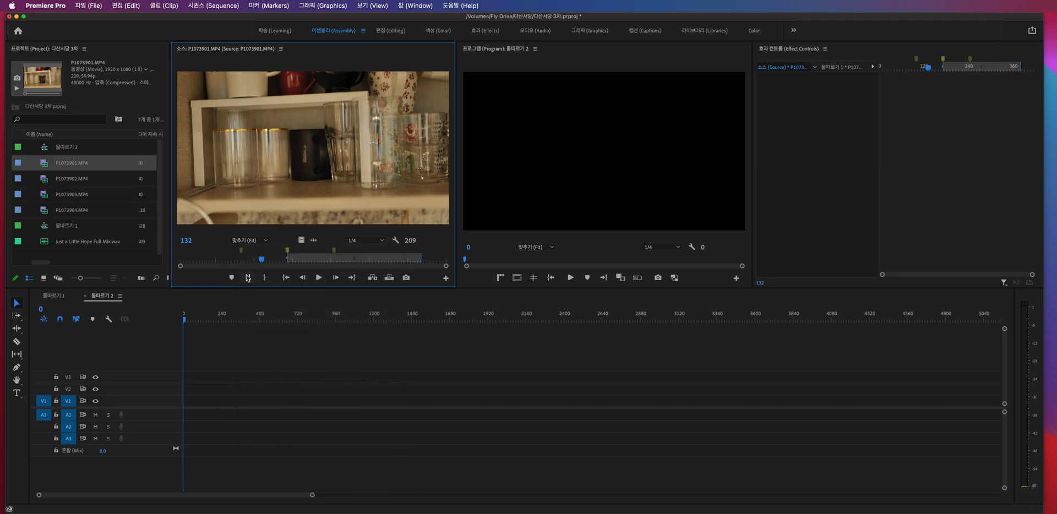
click(261, 7)
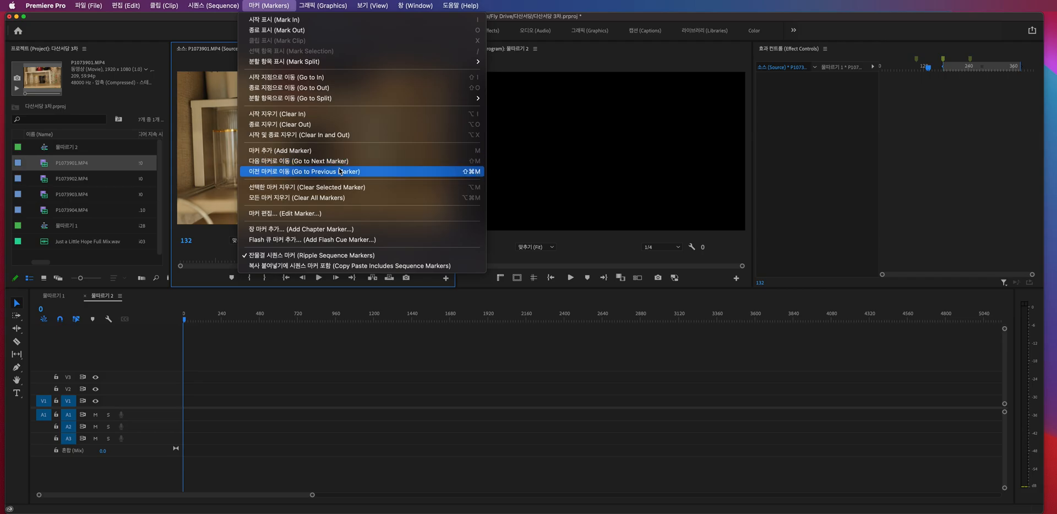
click(218, 255)
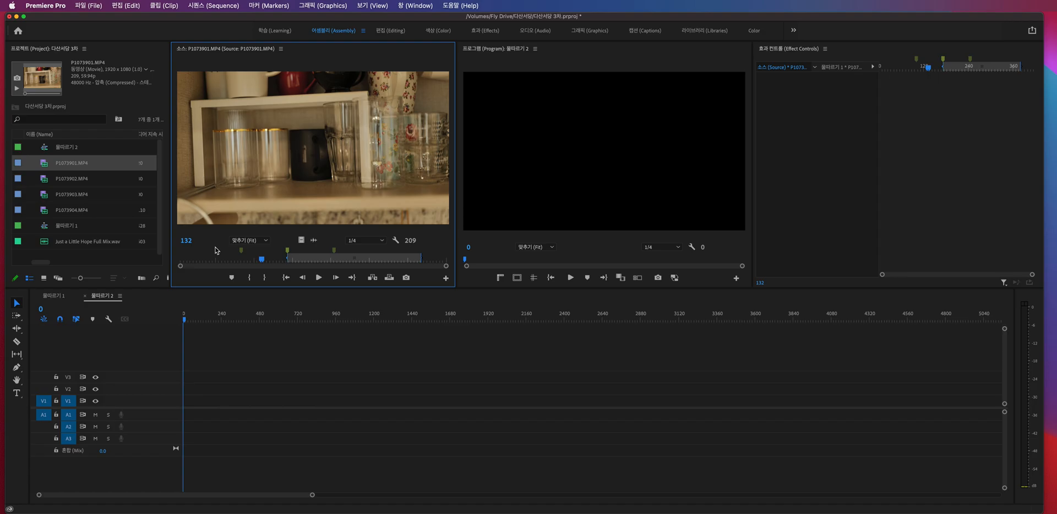
key(shift+m)
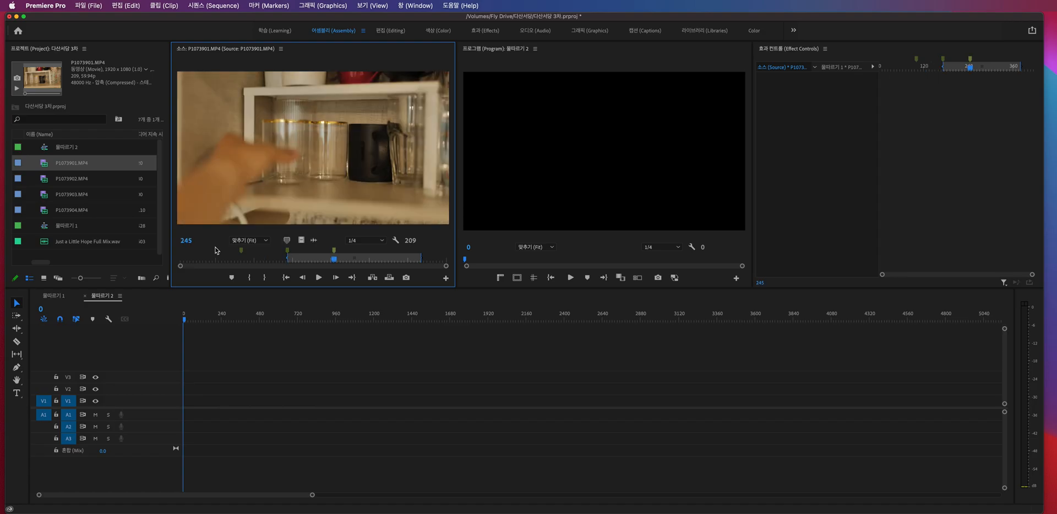
key(super+shift+m)
key(super+shift+m)
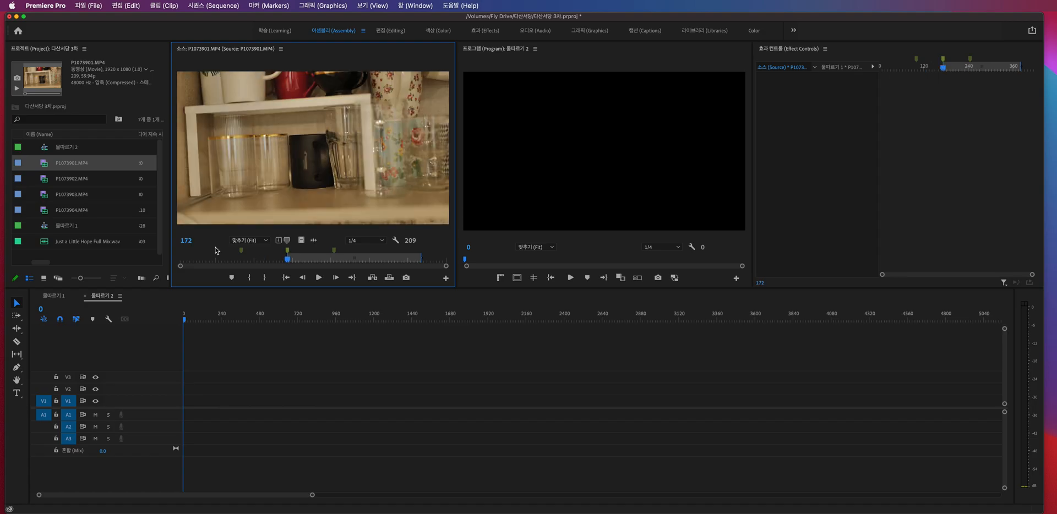
key(shift+m)
key(super+shift+m)
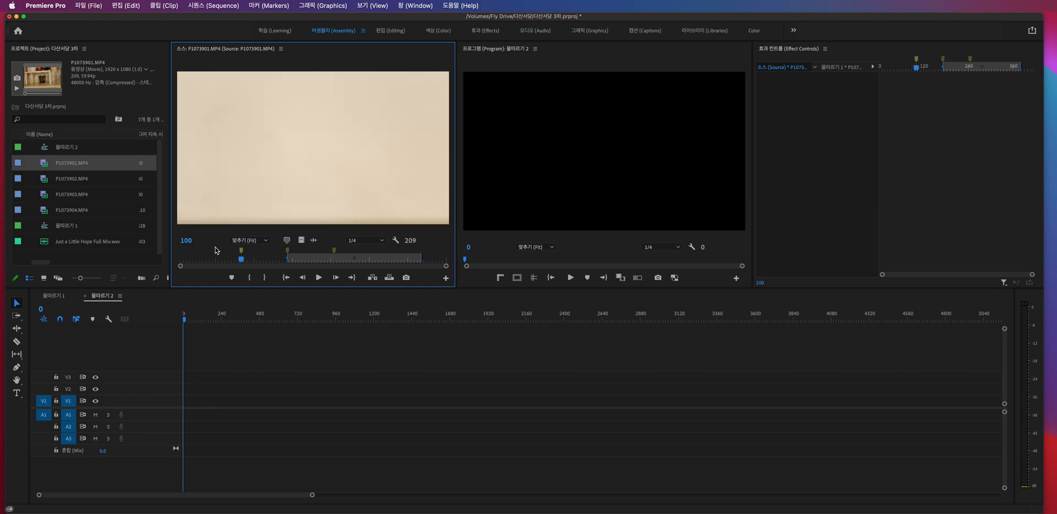
- Place only the video of P1073901.MP4's marked range on V1 and only its audio on A1 at the sequence start
click(307, 362)
mouse_move(313, 259)
mouse_down()
mouse_move(301, 260)
mouse_move(399, 270)
mouse_move(310, 256)
mouse_up()
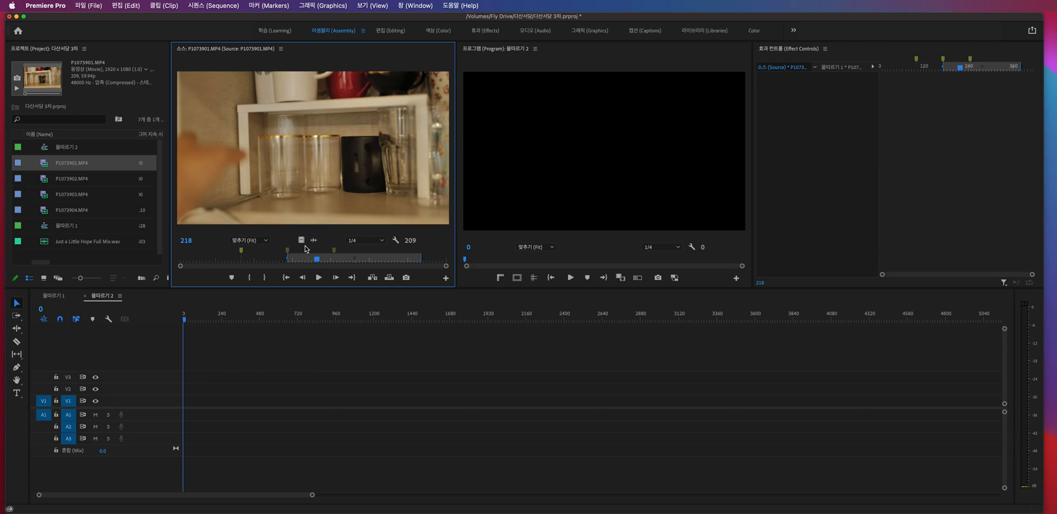
drag(261, 312, 186, 401)
drag(194, 321, 197, 320)
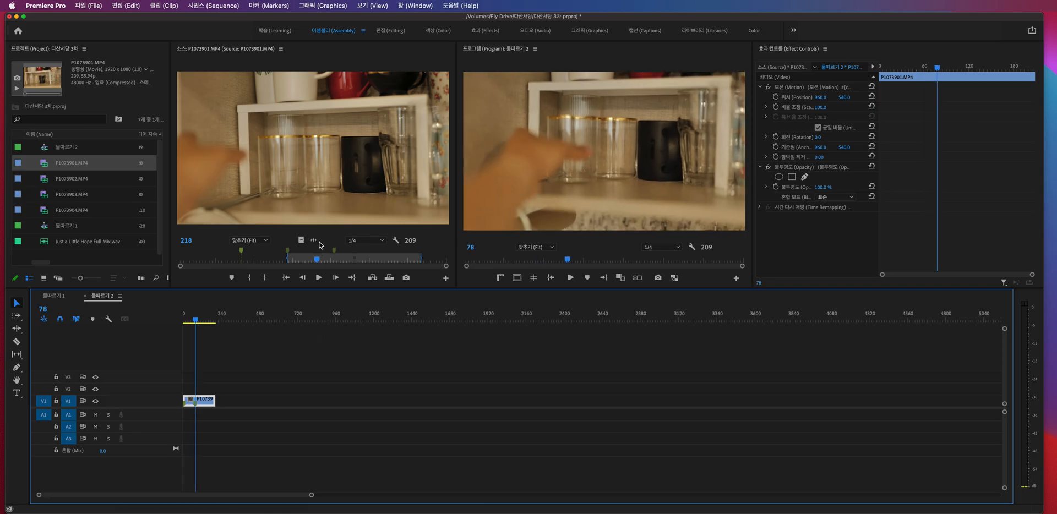
drag(316, 243, 182, 418)
drag(197, 320, 185, 318)
- Delete the separately placed video and audio clips and return the playhead to frame 0
drag(235, 367, 204, 438)
key(Delete)
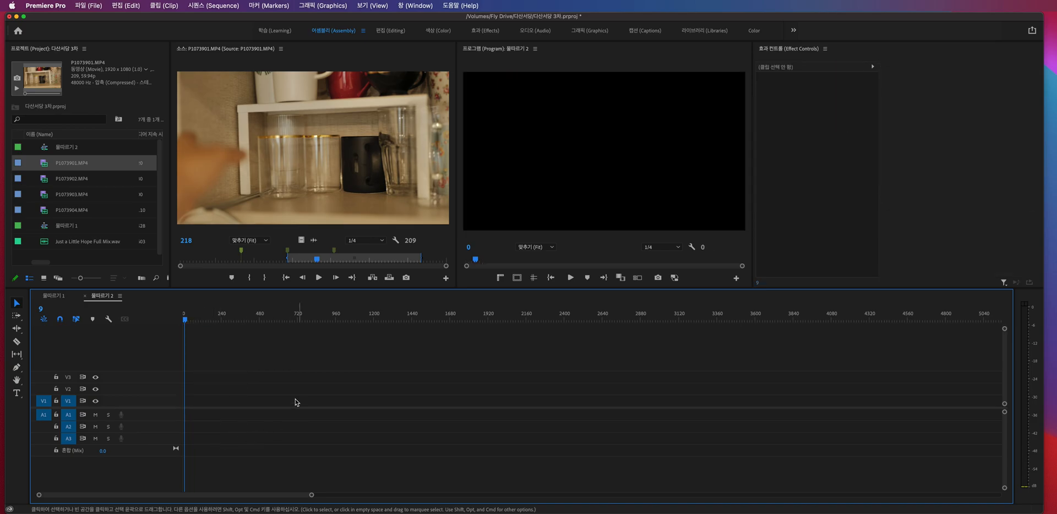
drag(201, 319, 155, 319)
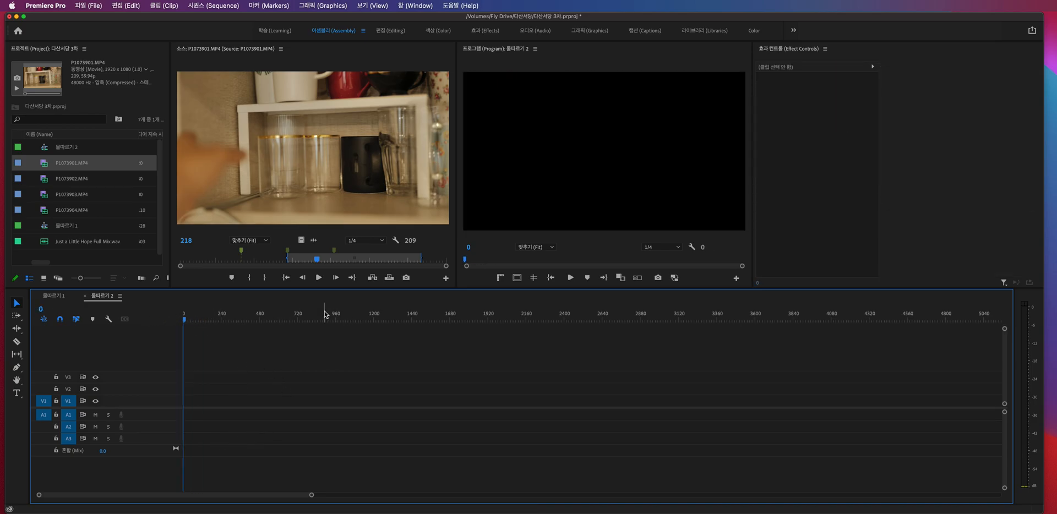
- Place the marked range of P1073901.MP4, video and audio together, at the start of 물따르기 2
drag(332, 260, 292, 267)
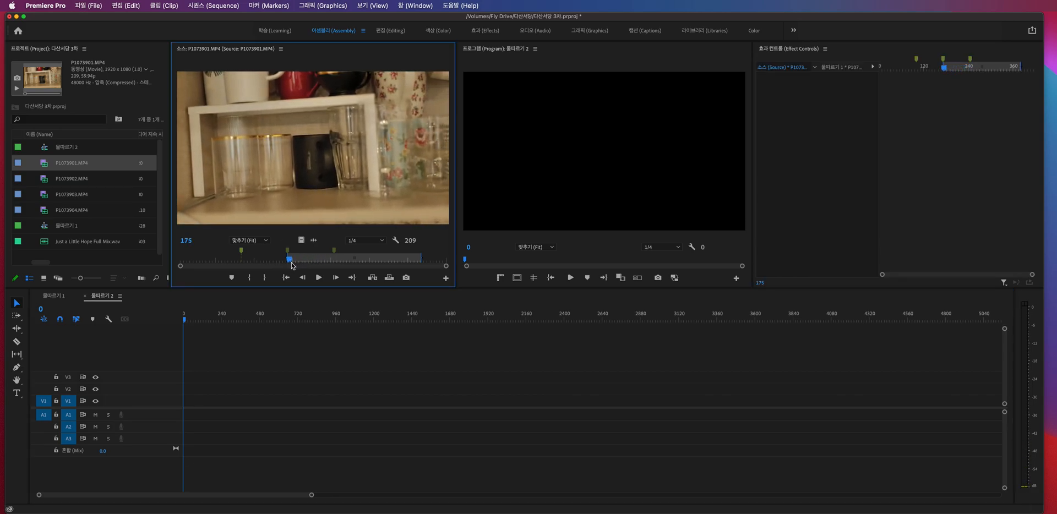
click(187, 319)
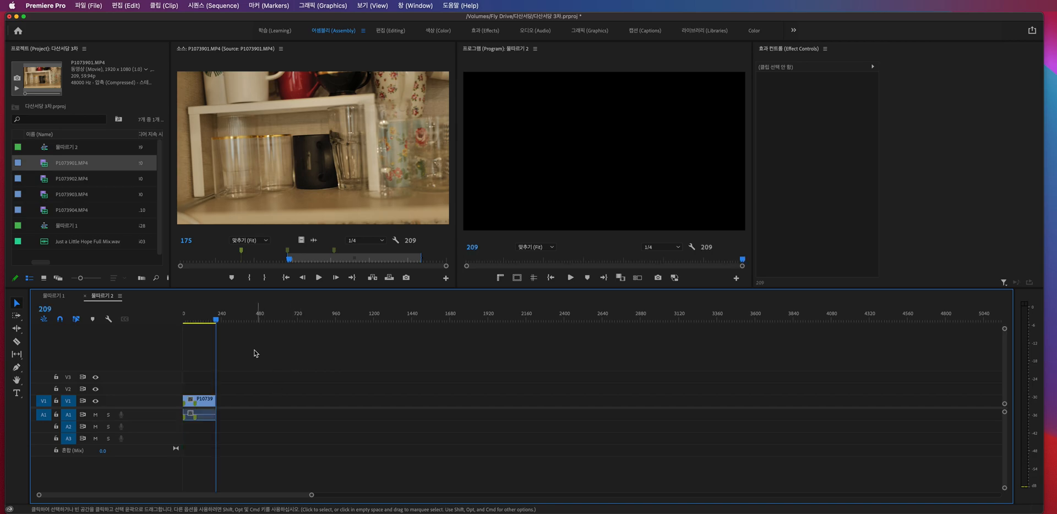
- Overwrite four more copies of P1073901.MP4's marked range onto the timeline at spaced positions, starting at frame 354
click(240, 321)
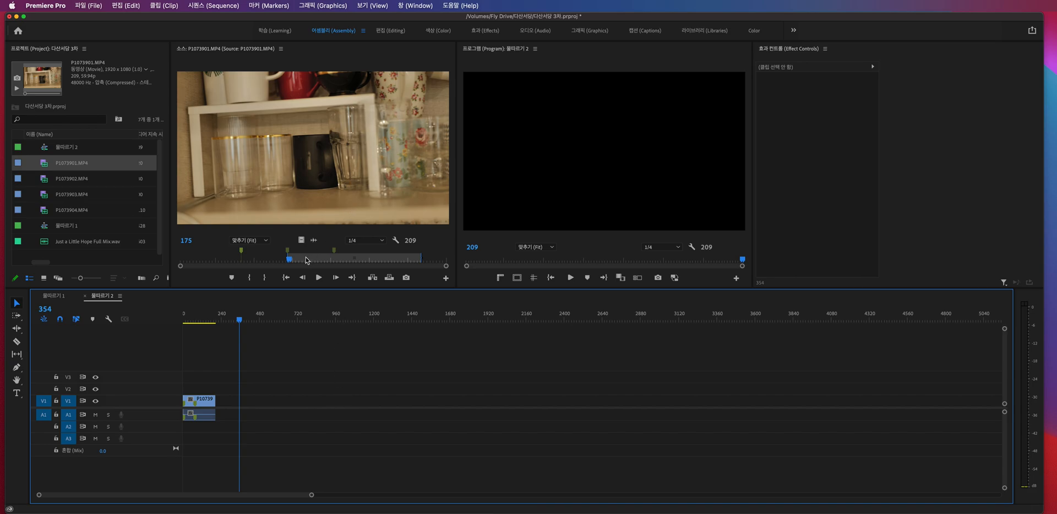
key(period)
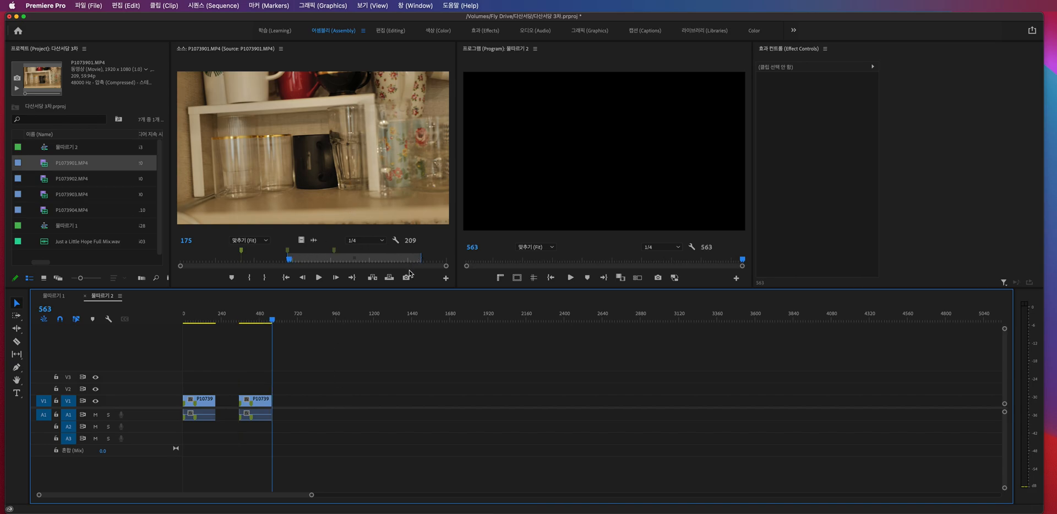
click(287, 321)
key(period)
click(334, 321)
key(period)
click(386, 321)
key(period)
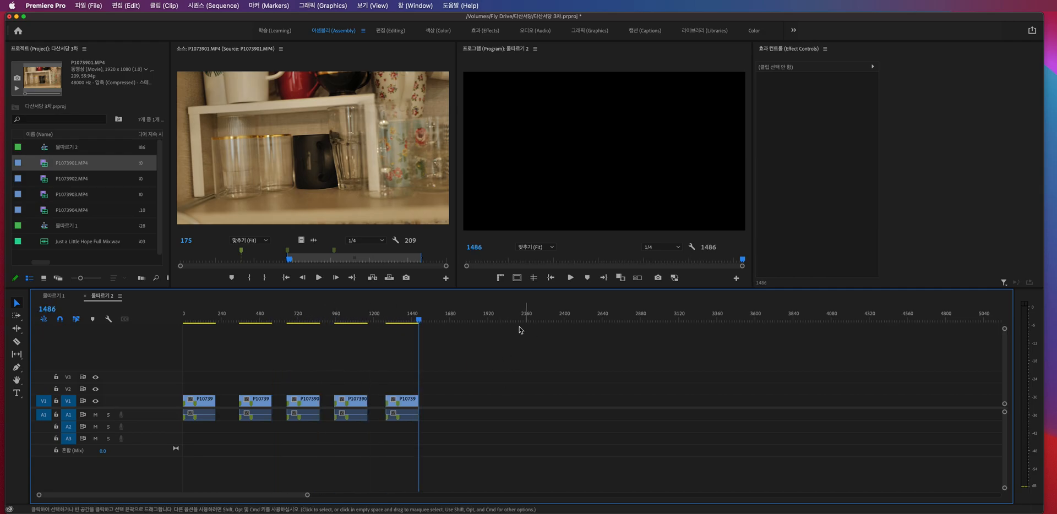
- Delete the four extra copies of P1073901.MP4 from the timeline, keeping only the first clip
drag(504, 378, 168, 442)
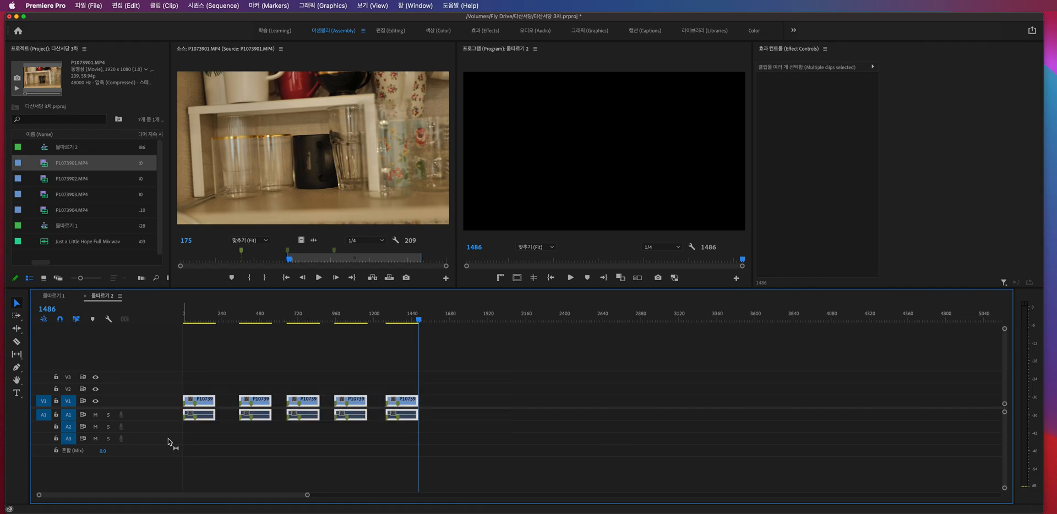
click(295, 320)
drag(301, 320, 293, 320)
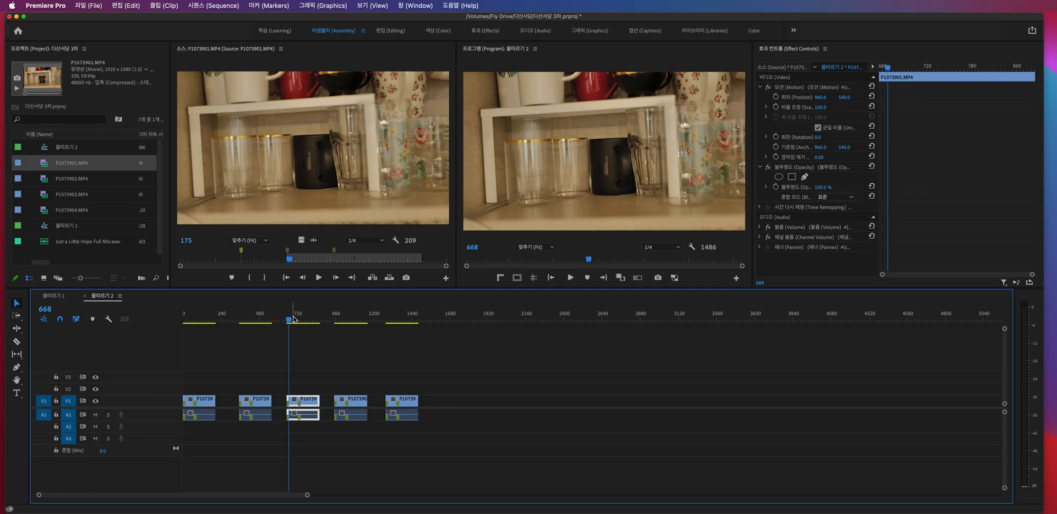
drag(490, 369, 251, 383)
key(Delete)
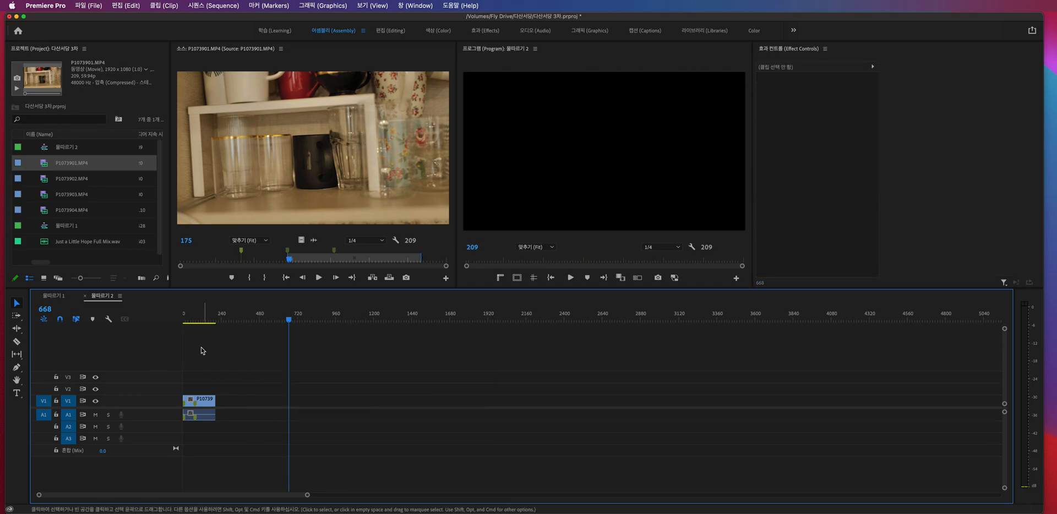
- Insert the marked range of P1073901.MP4 into the middle of the timeline clip at frame 105
drag(212, 318, 200, 319)
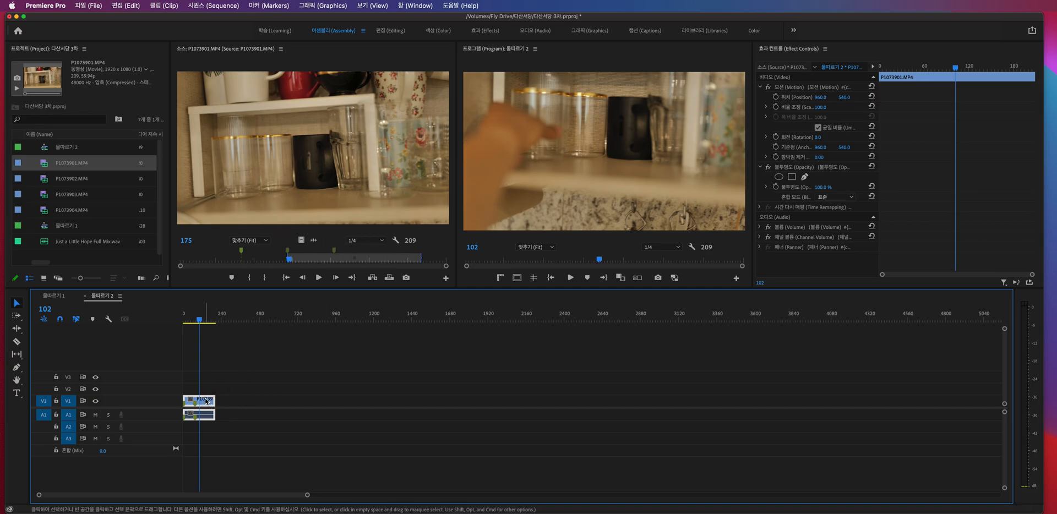
drag(200, 321, 200, 323)
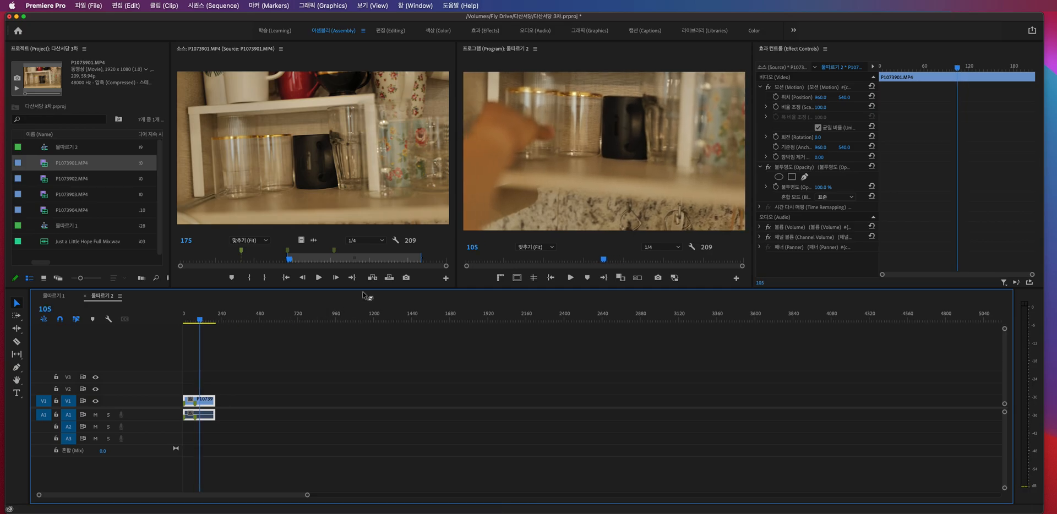
click(373, 278)
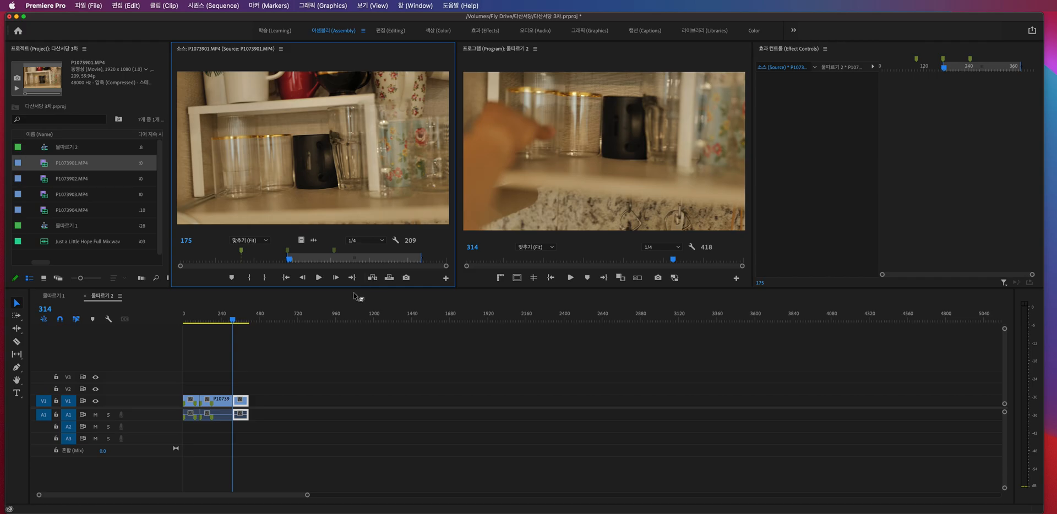
- Play the sequence through the inserted clip and undo the insert
click(196, 321)
key(space)
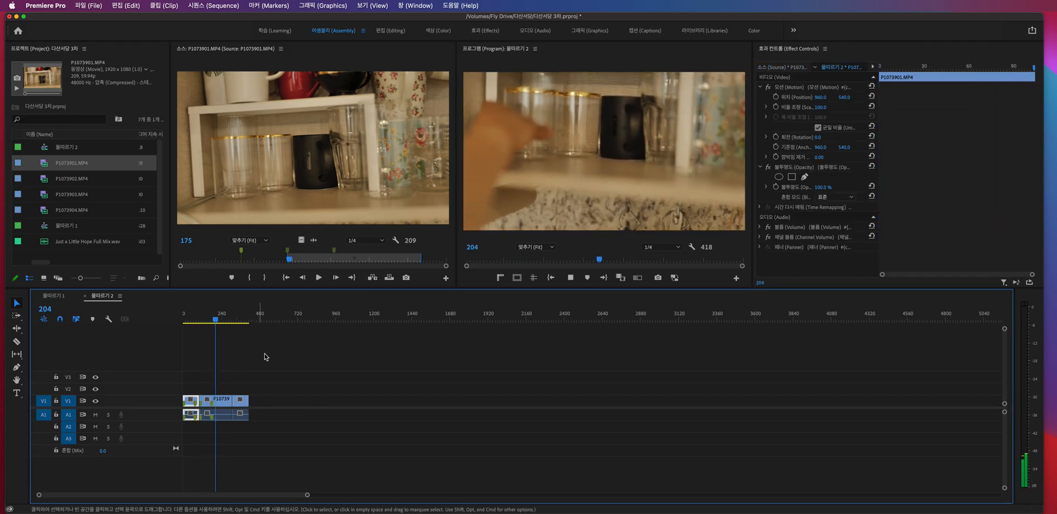
key(space)
key(super+z)
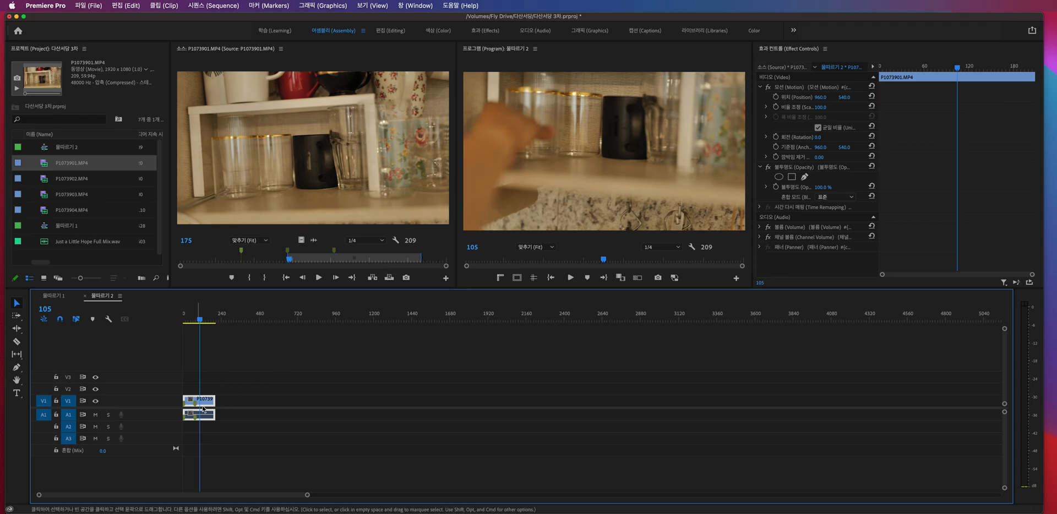
- Overwrite the timeline from frame 105 with P1073901.MP4's marked range and undo the overwrite
click(389, 277)
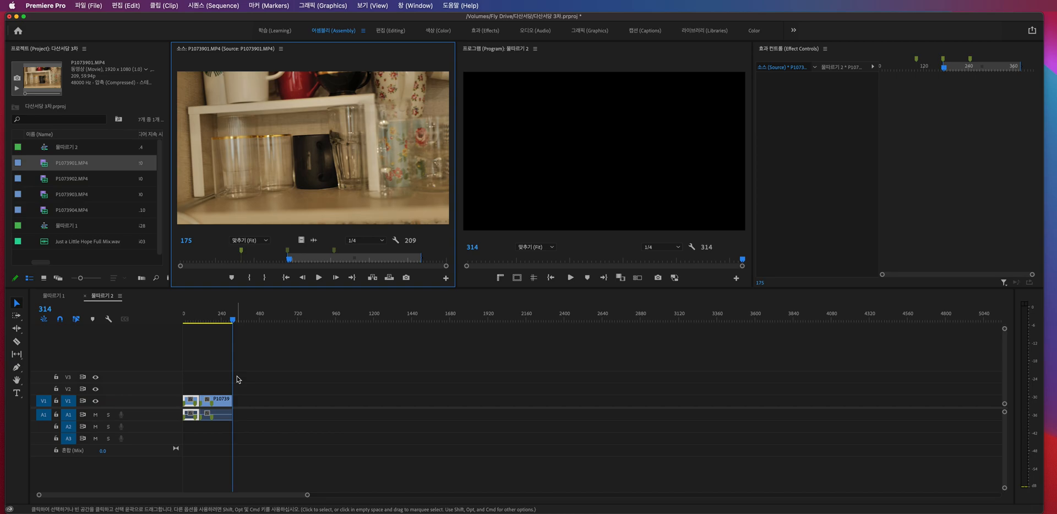
key(super+z)
- Place the whole unmarked P1073902.MP4 at frame 405 on the timeline and delete it again
drag(200, 319, 269, 406)
click(72, 179)
click(244, 320)
click(247, 321)
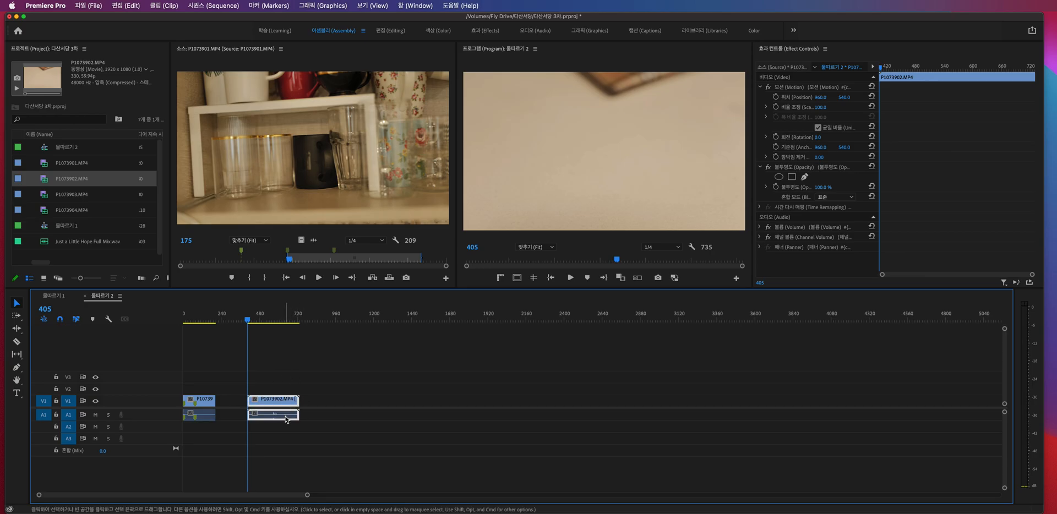
key(Delete)
- Mark a 127-frame range of P1073902.MP4 ending at frame 225 and insert it after the first clip at frame 209
click(252, 321)
drag(256, 322, 233, 321)
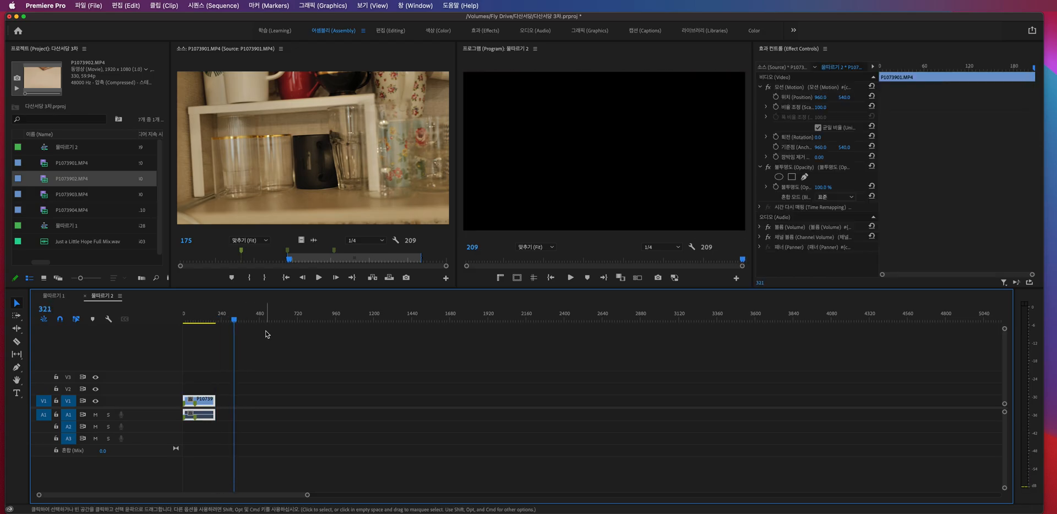
mouse_move(240, 324)
mouse_down()
mouse_move(220, 325)
mouse_move(249, 324)
mouse_move(223, 323)
mouse_up()
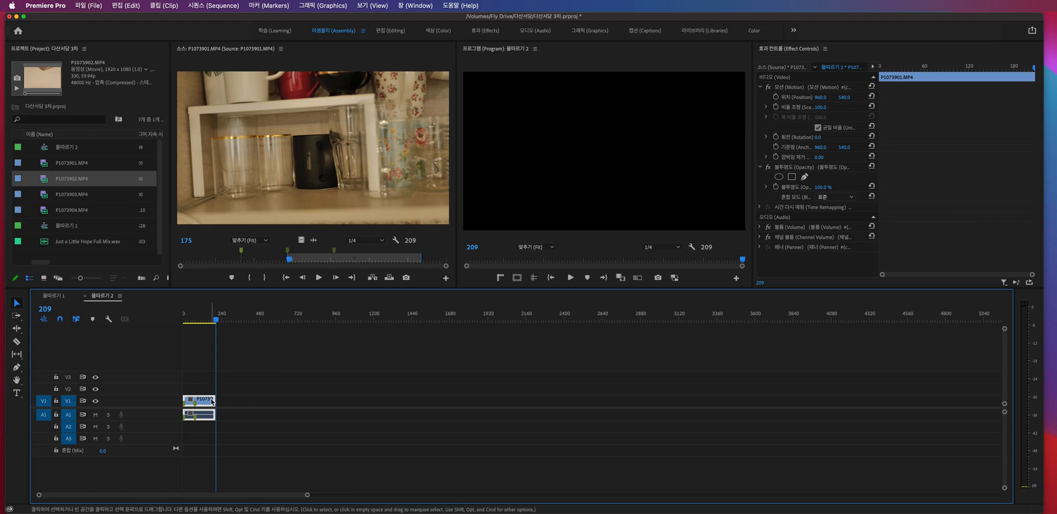
click(264, 400)
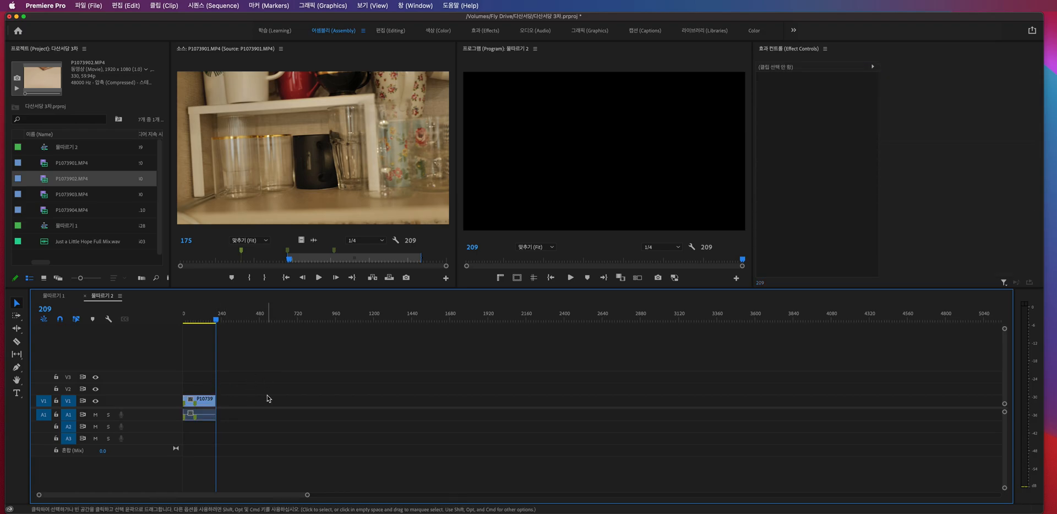
double_click(47, 179)
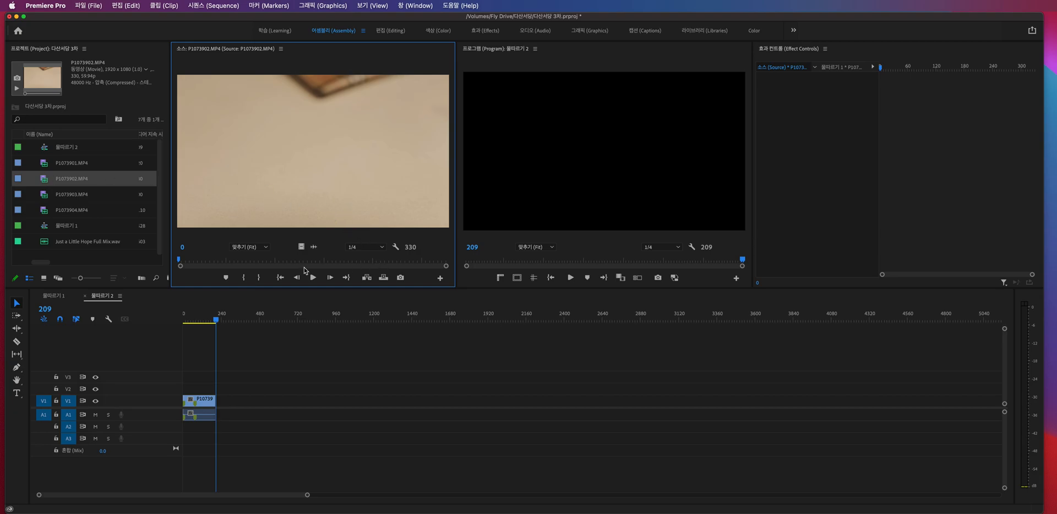
drag(214, 263, 320, 259)
key(i)
key(space)
key(space)
key(o)
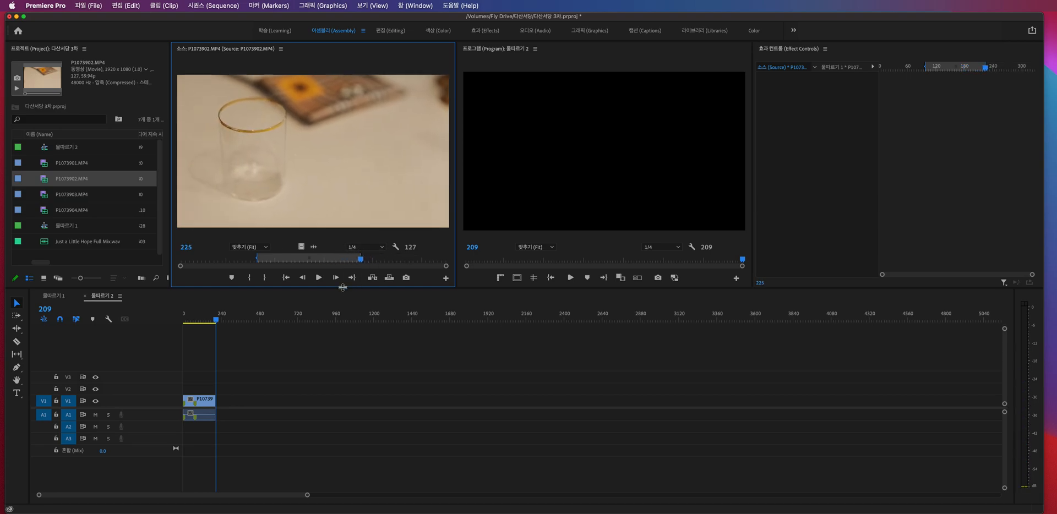
key(comma)
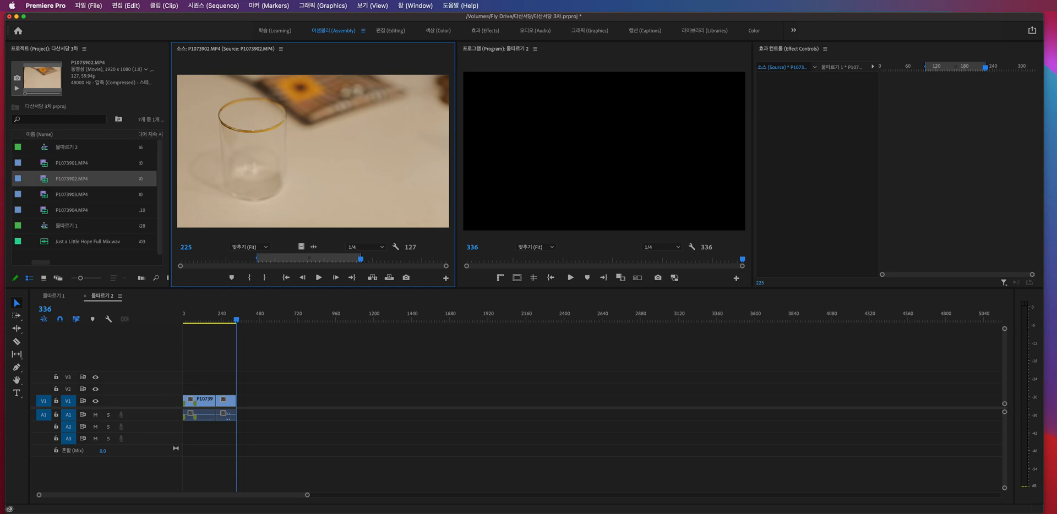
- Mark a 186-frame range of P1073903.MP4 ending at frame 254 and insert it after the second clip at frame 336
double_click(43, 198)
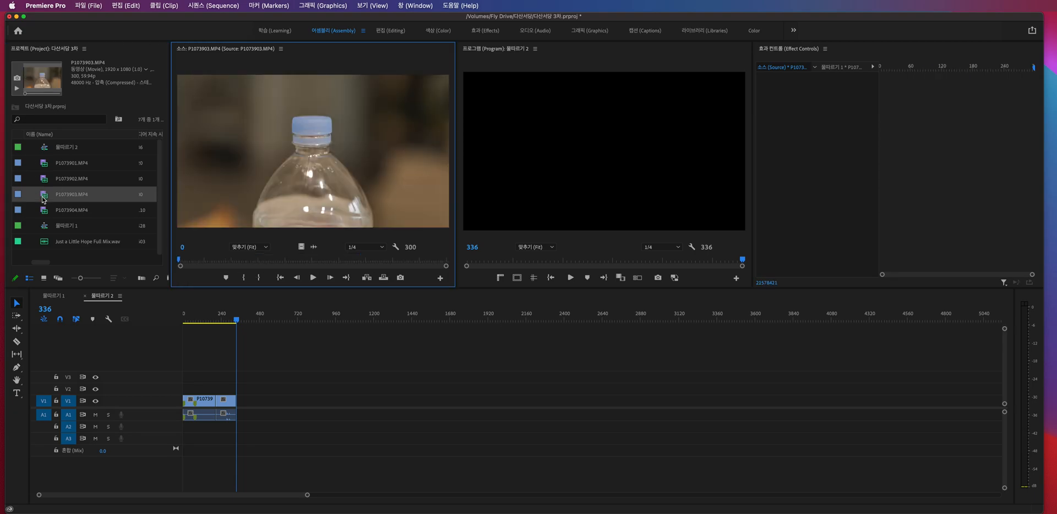
drag(183, 258, 407, 264)
key(i)
key(o)
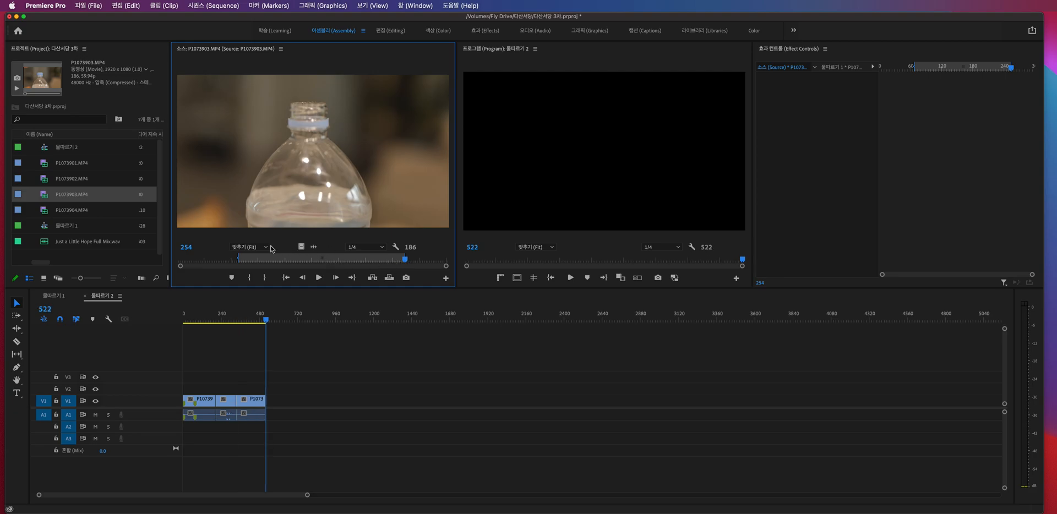
- Mark an 886-frame range of P1073904.MP4 ending at frame 1110 and insert it after the third clip at frame 522
double_click(47, 214)
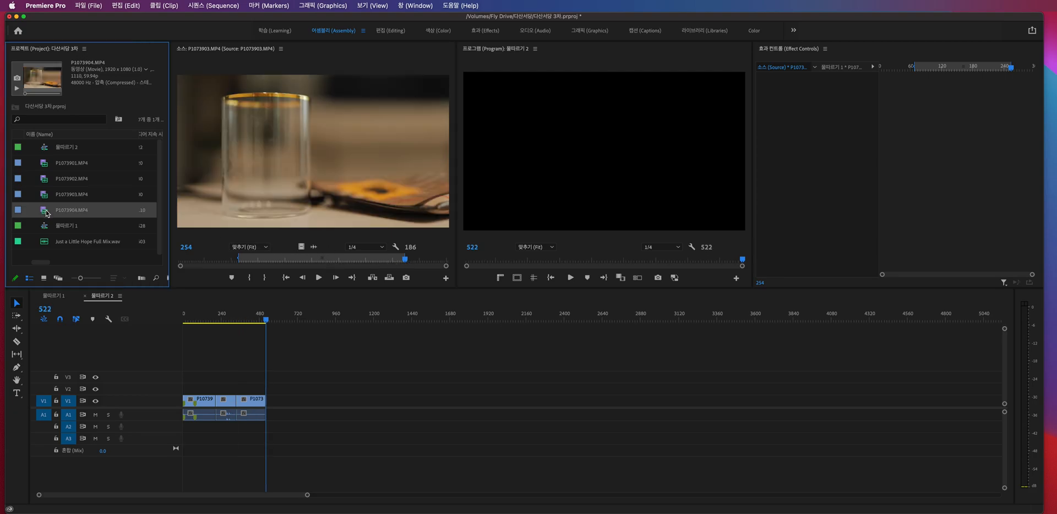
drag(194, 263, 448, 253)
key(i)
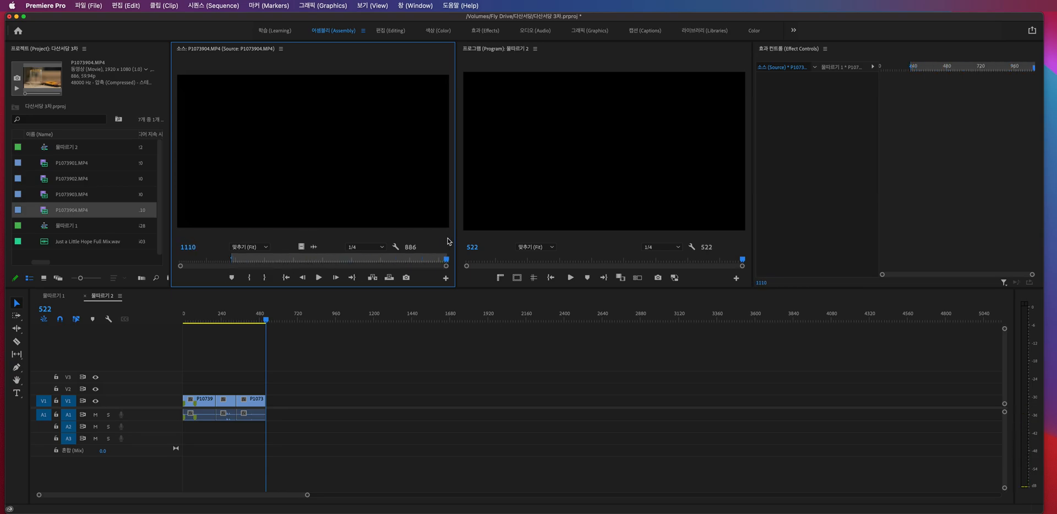
key(.)
- Play back the assembled 물따르기 2 sequence as far as frame 643 and save the project
click(201, 333)
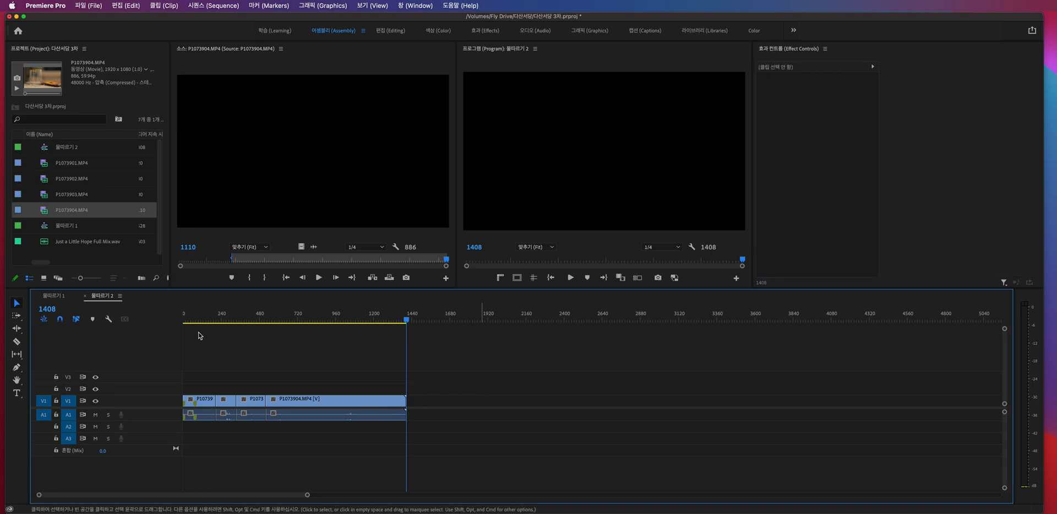
key(space)
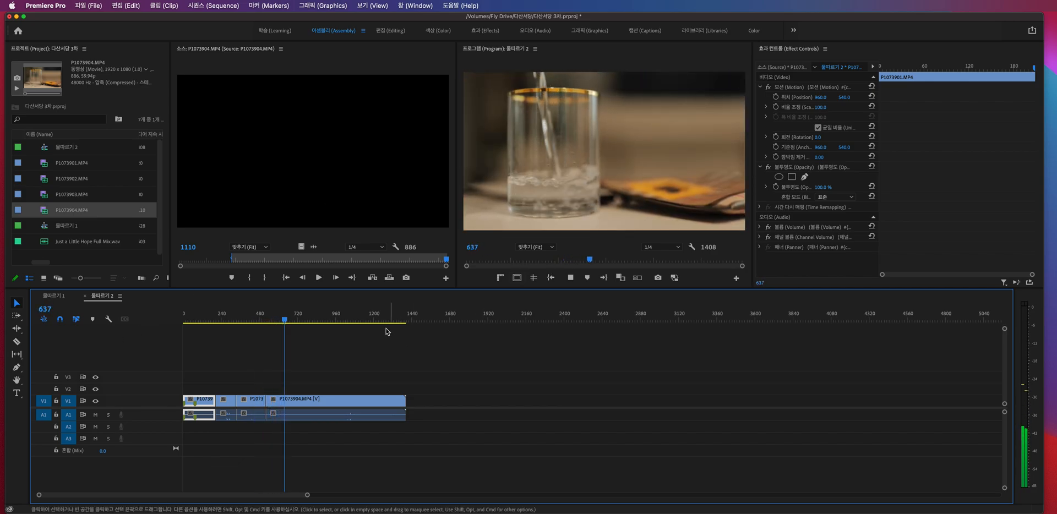
key(space)
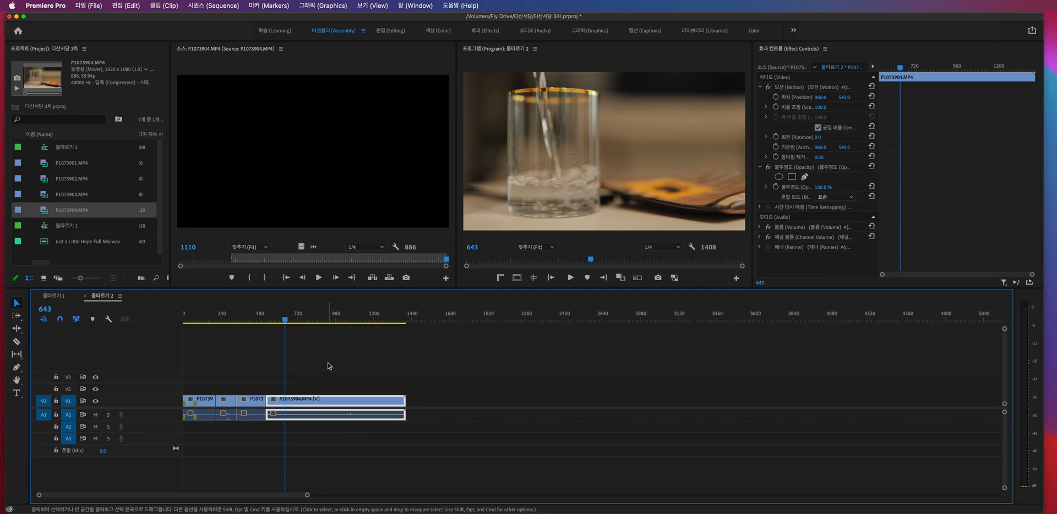
click(330, 366)
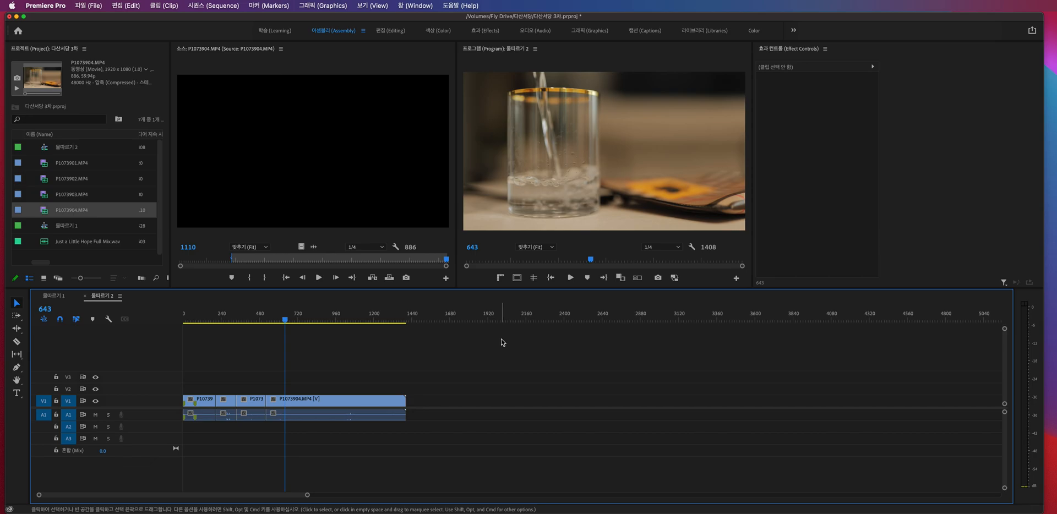
key(super+s)
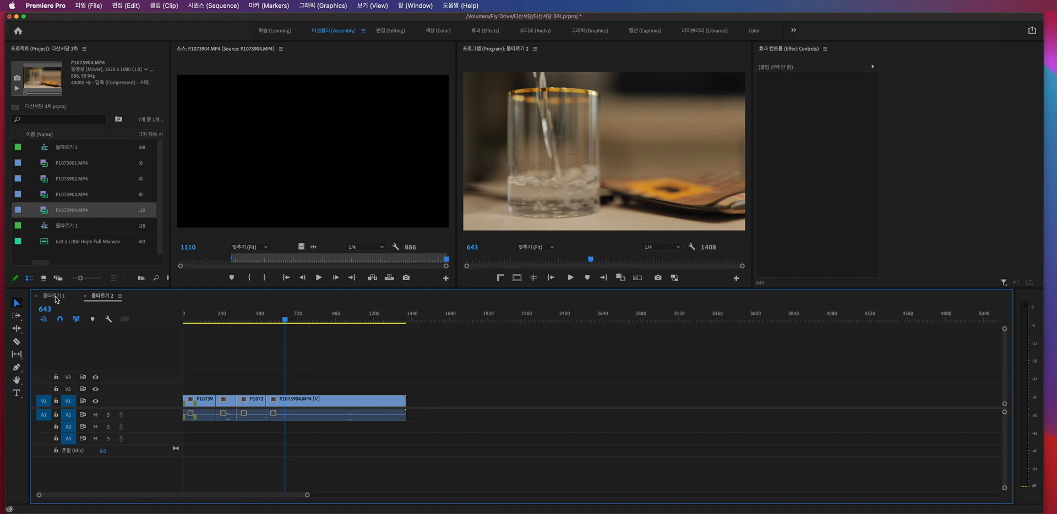
- Open the 물따르기 1 sequence, fit its clips in view and place the playhead at 00;00;15;55 in P1073904.MP4
click(56, 298)
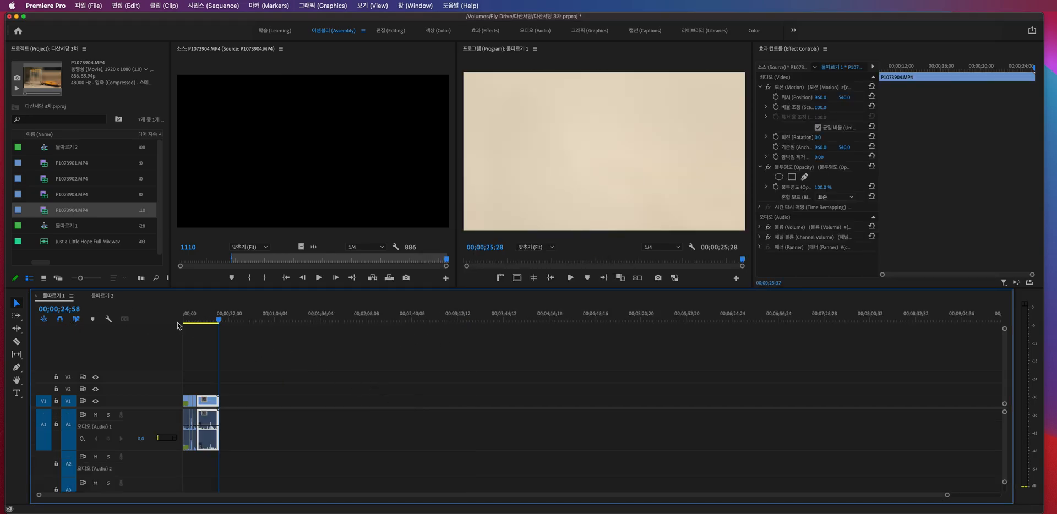
key(Home)
key(backslash)
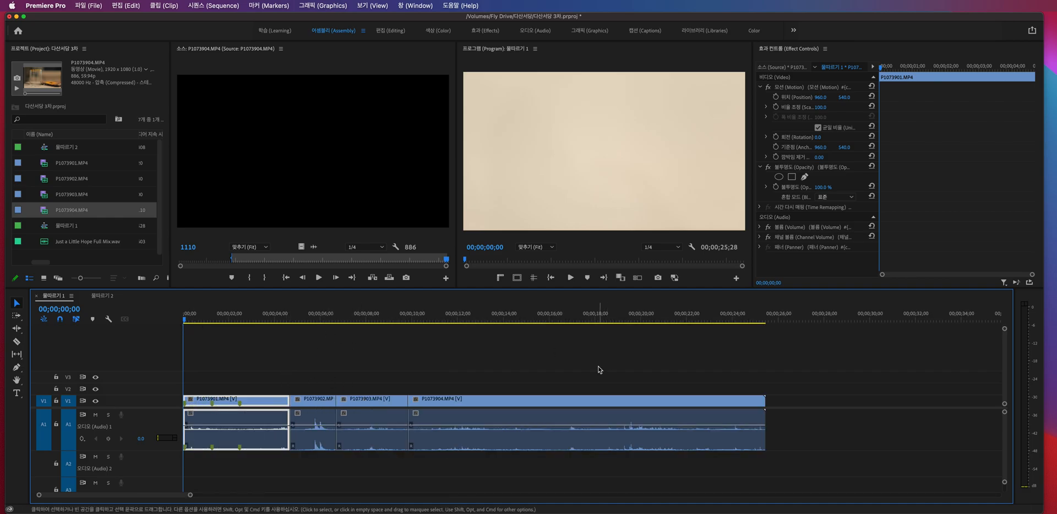
scroll(607, 378, down, 5)
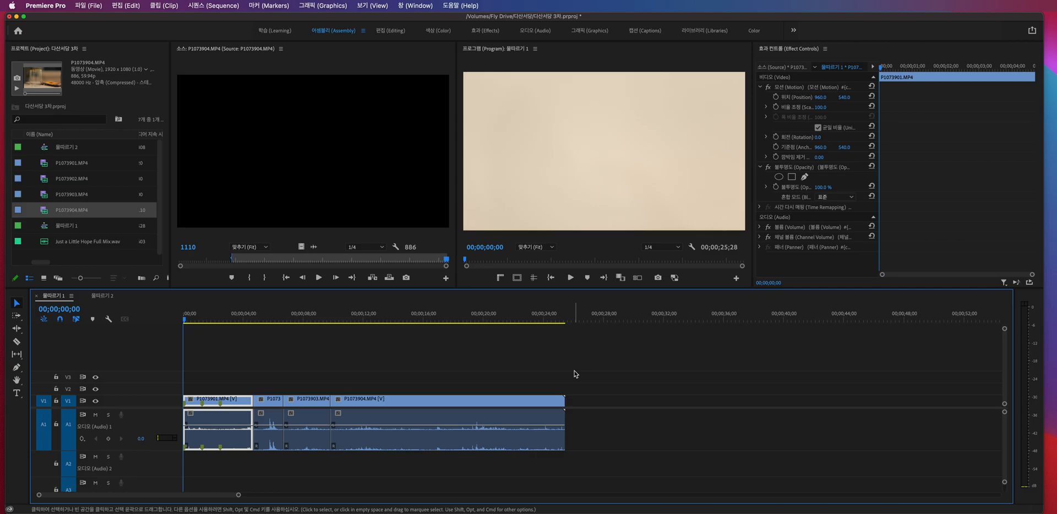
click(316, 318)
drag(347, 319, 422, 318)
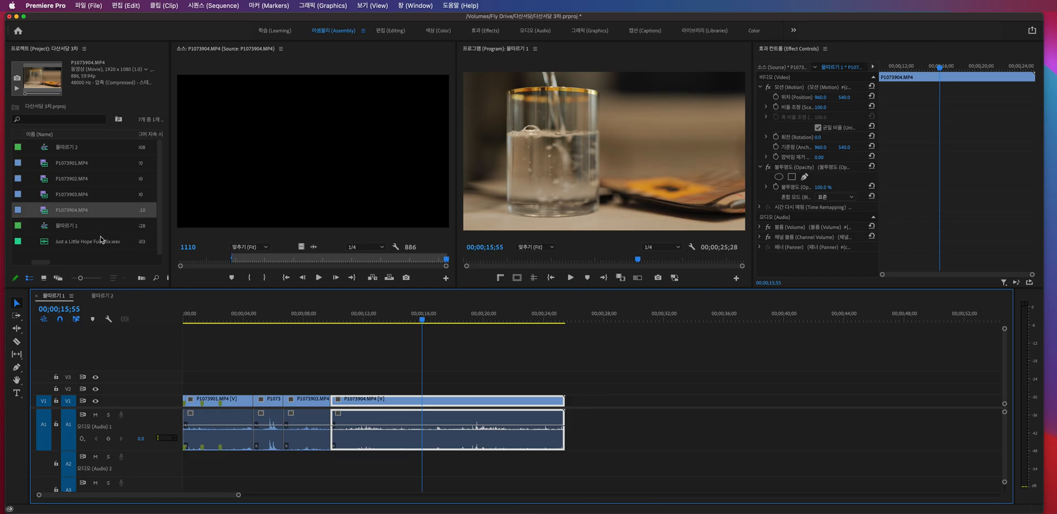
- Select all seven items in the project bin and clear the selection again
drag(112, 257, 48, 149)
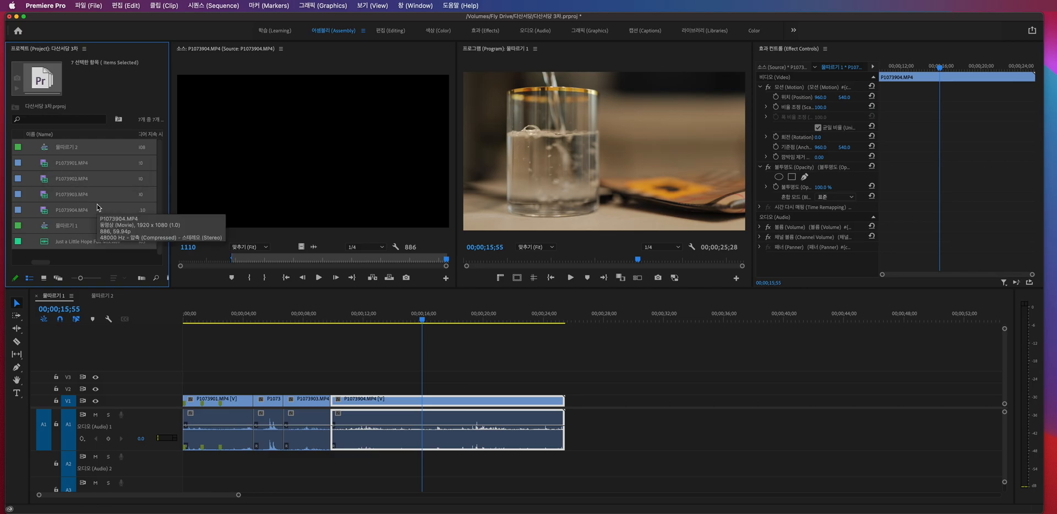
click(101, 256)
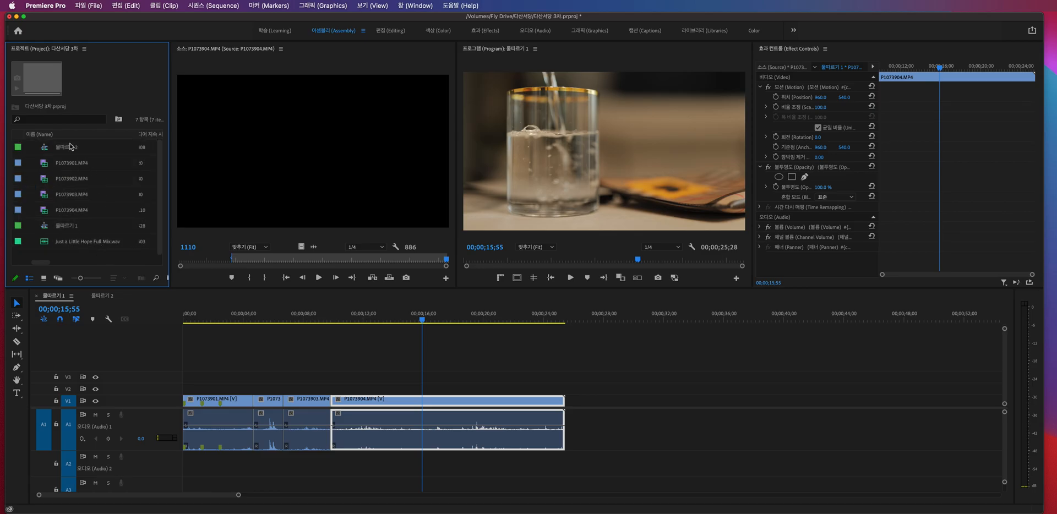
drag(88, 256, 65, 155)
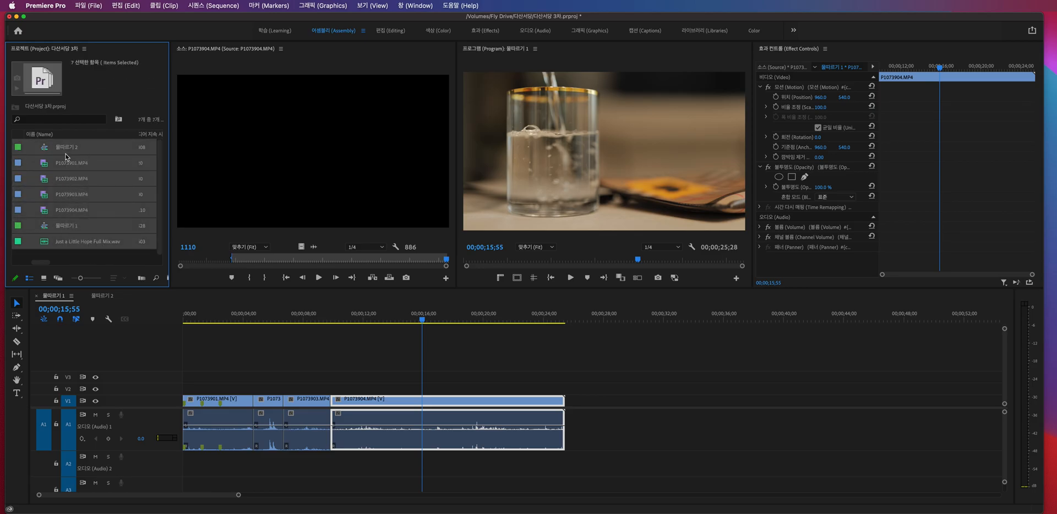
click(85, 256)
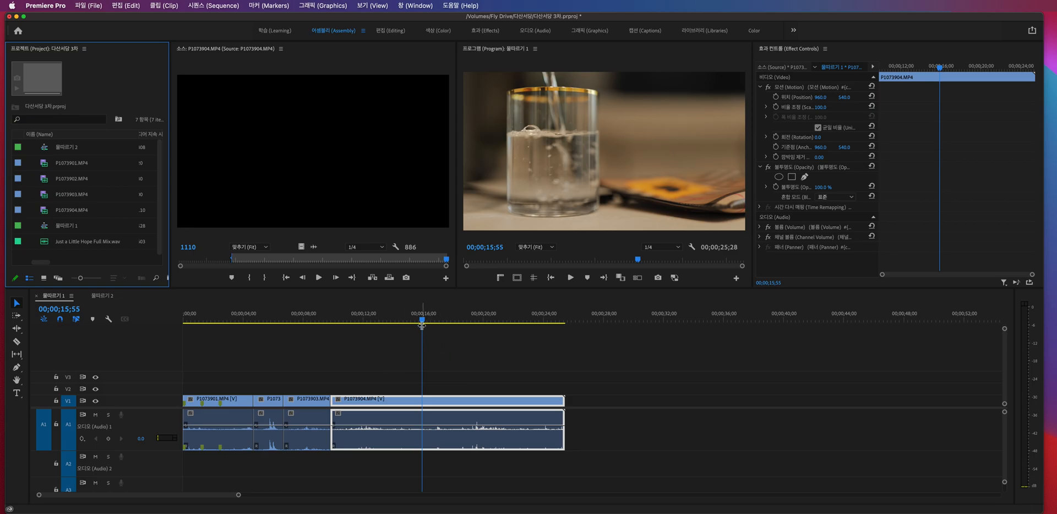
- Split the P1073904.MP4 clip at 00;00;15;55 and at 00;00;20;31
key(super+k)
click(490, 316)
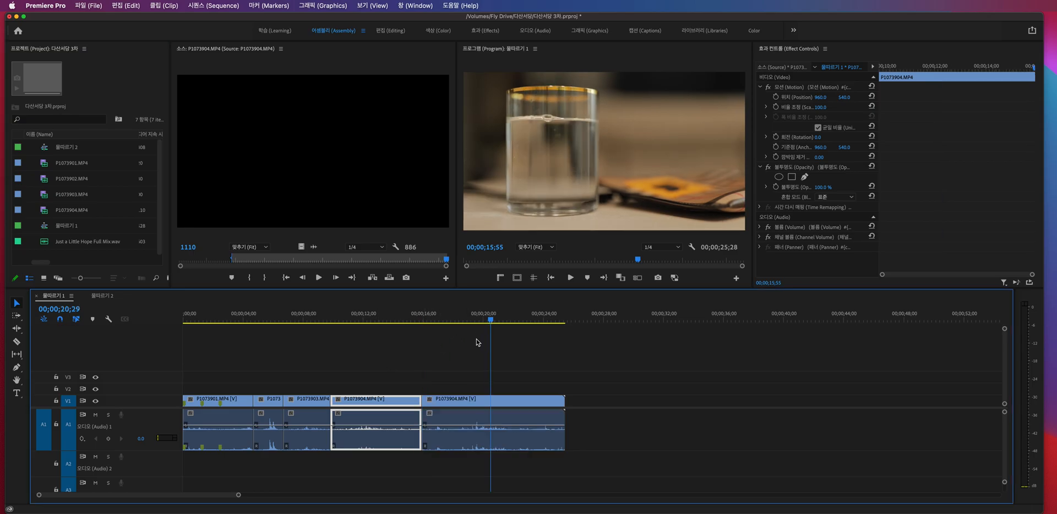
key(super+k)
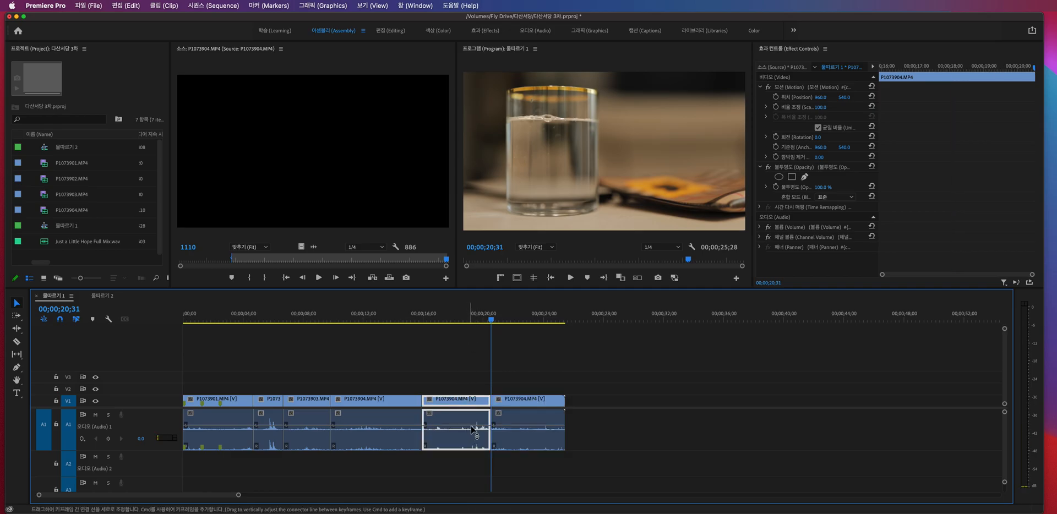
- Remove the middle P1073904.MP4 segment together with its gap and undo the removal
key(Delete)
drag(531, 439, 466, 437)
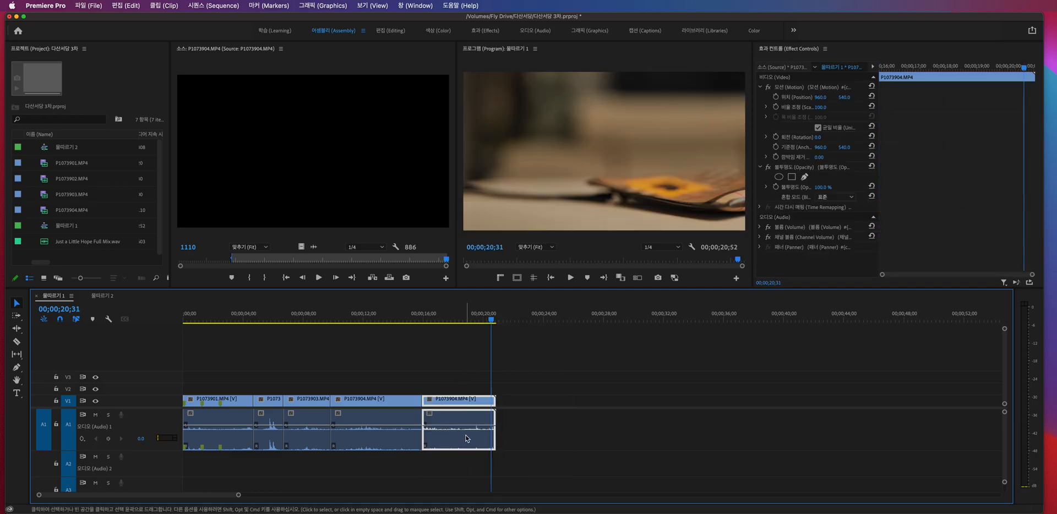
key(super+z)
key(super+z)
- Paste a copy of the middle P1073904.MP4 segment at 00;00;27;46 and remove the copy again
click(460, 436)
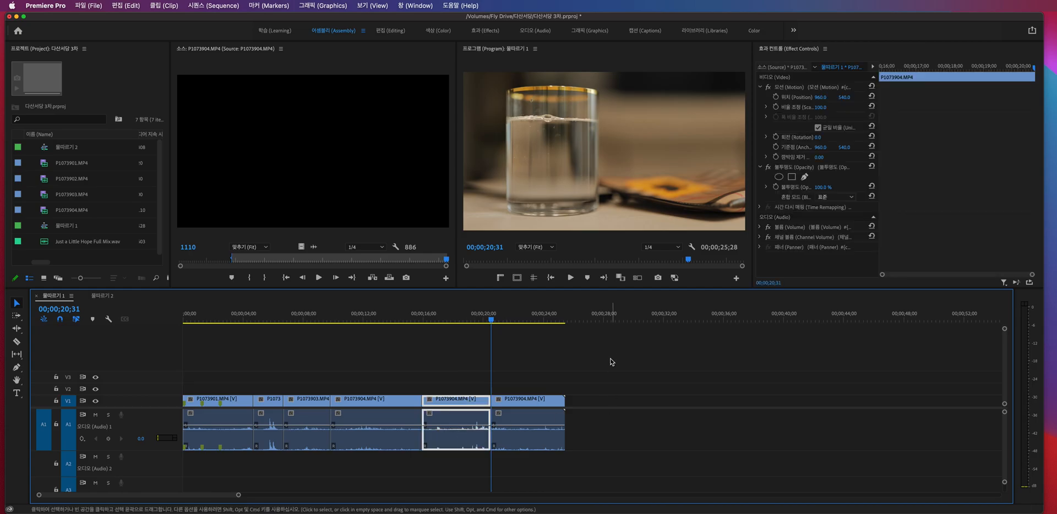
click(600, 319)
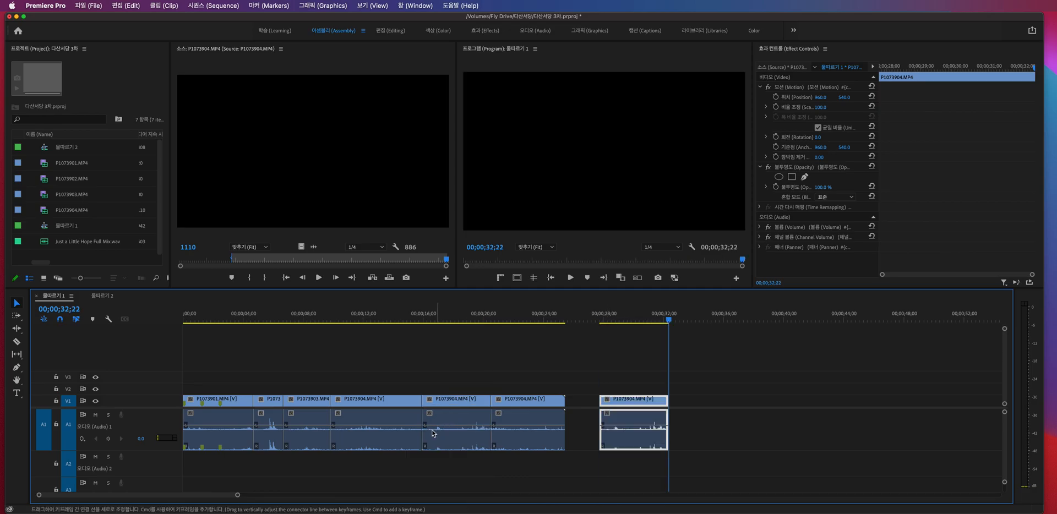
click(468, 416)
click(626, 417)
key(Up)
key(Delete)
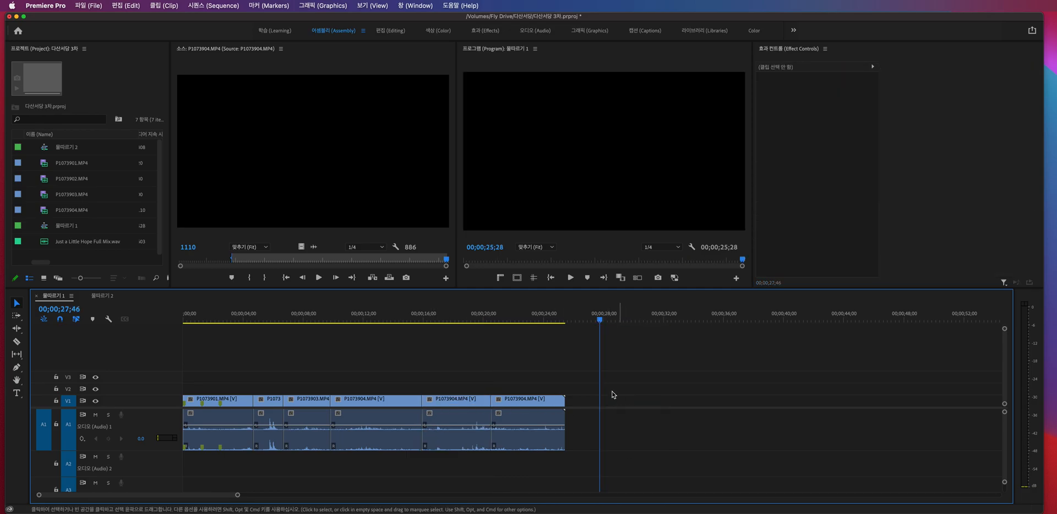
- Cut the middle P1073904.MP4 segment and paste it well past the sequence's last clip, ending at 00;00;38;24
click(472, 419)
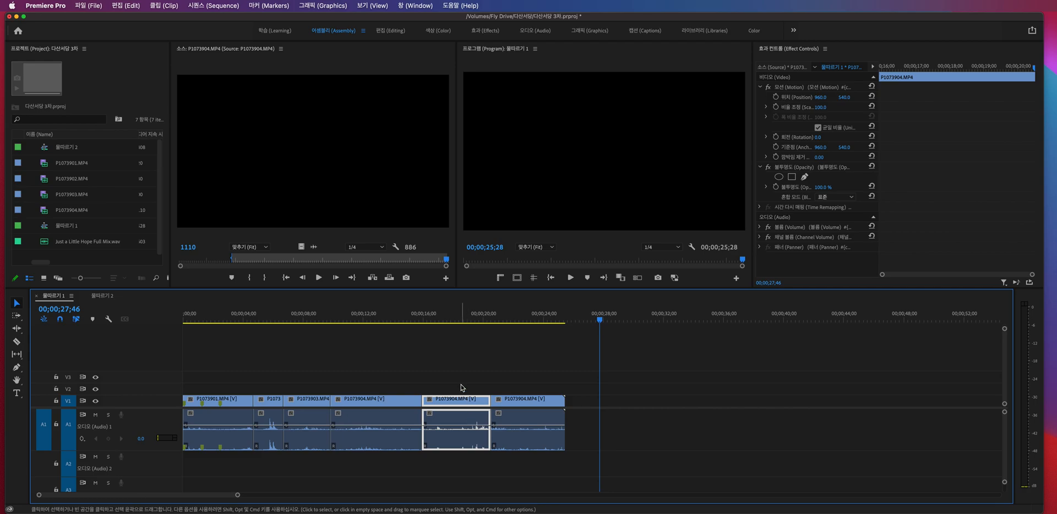
key(Delete)
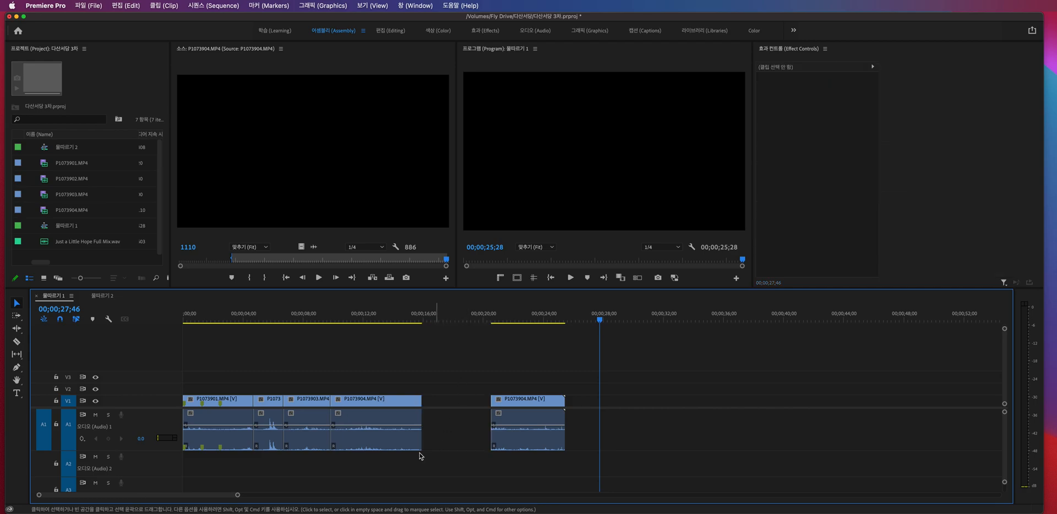
click(680, 319)
click(682, 319)
click(692, 317)
key(.)
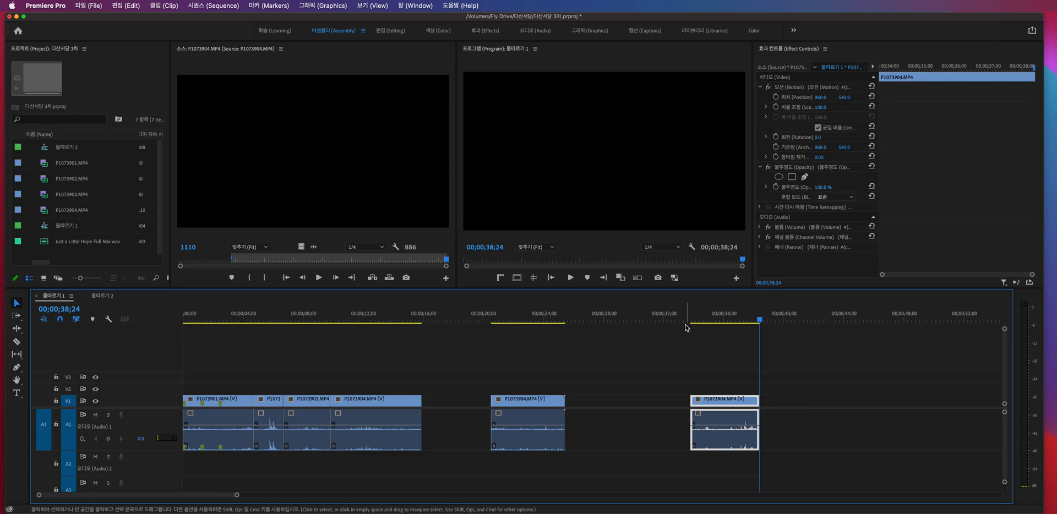
- Close the gap left between the two remaining P1073904.MP4 segments, then select and deselect the relocated segment
click(455, 425)
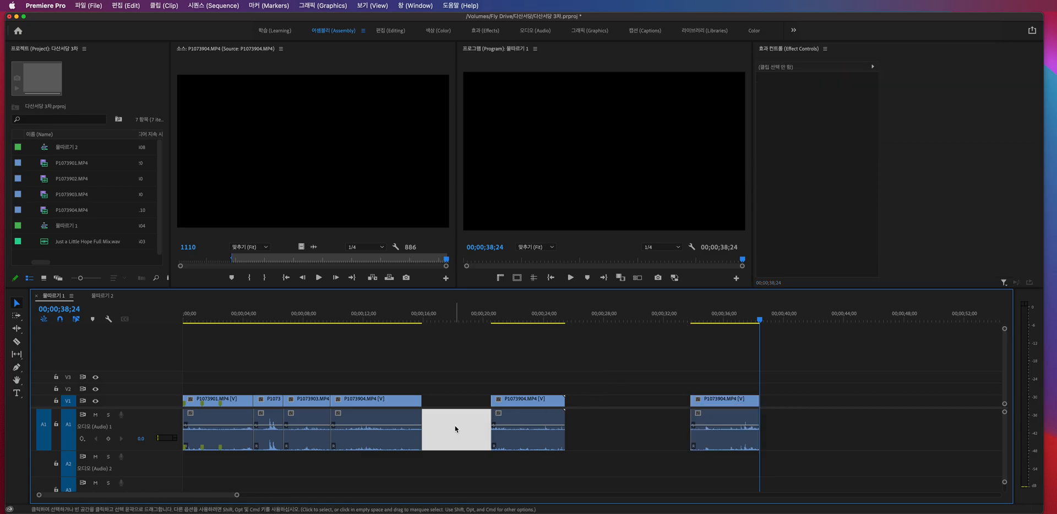
key(BackSpace)
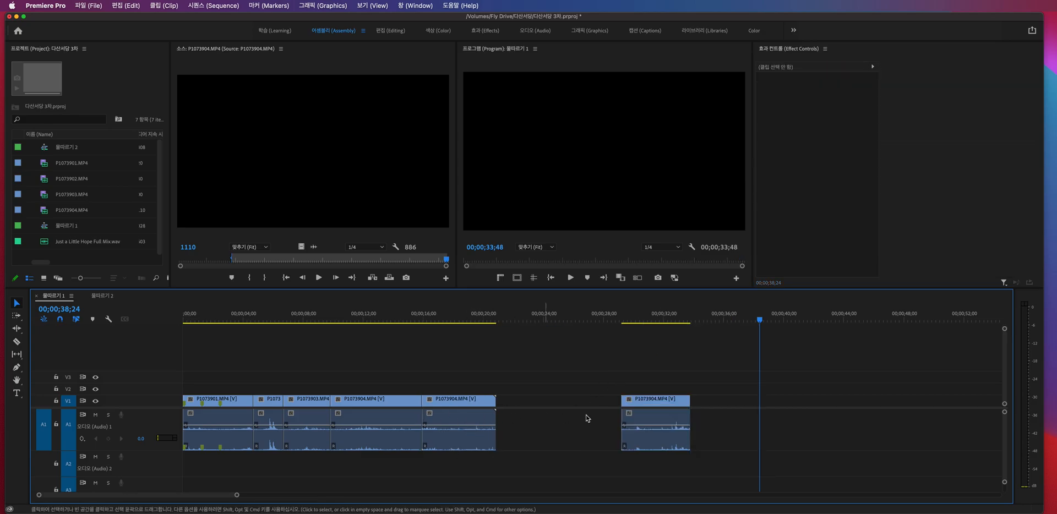
drag(633, 358, 678, 448)
drag(628, 370, 684, 461)
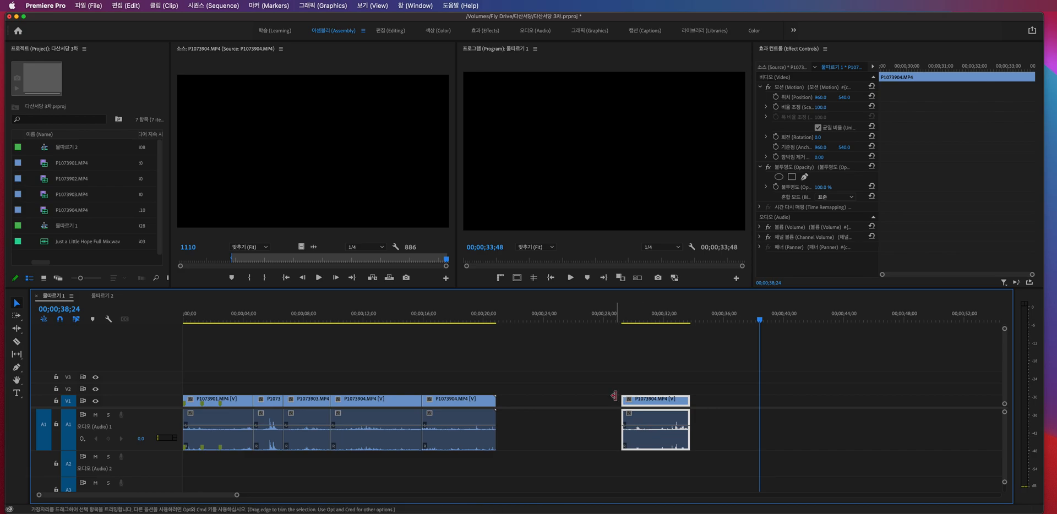
click(584, 369)
- Split the fifth clip on the timeline in two places, with the second split at 00;00;19;15
drag(446, 319, 472, 320)
click(447, 318)
key(super+k)
key(super+k)
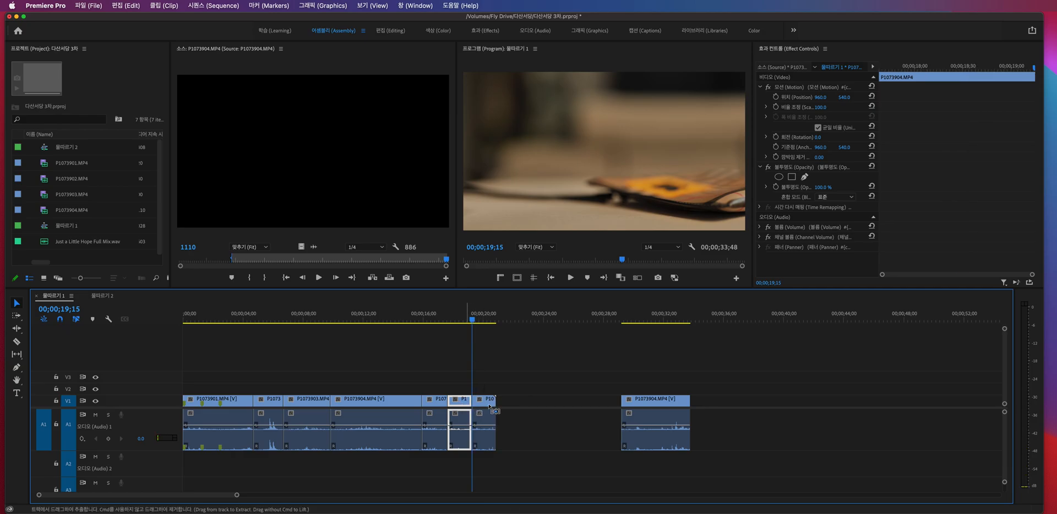
- Cut the short segment between the two splits, paste it at 00;00;33;48 behind the relocated clip, and close its gap
key(Delete)
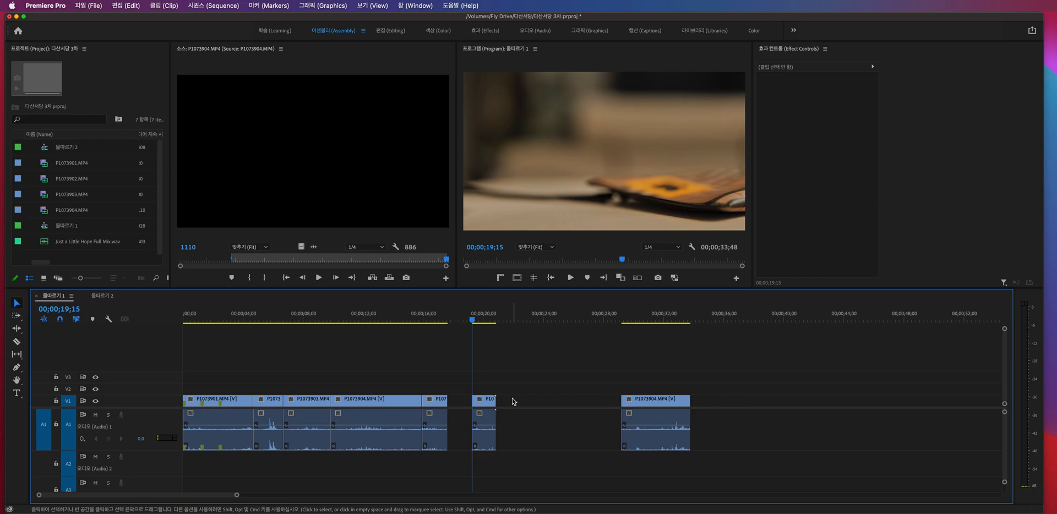
click(692, 319)
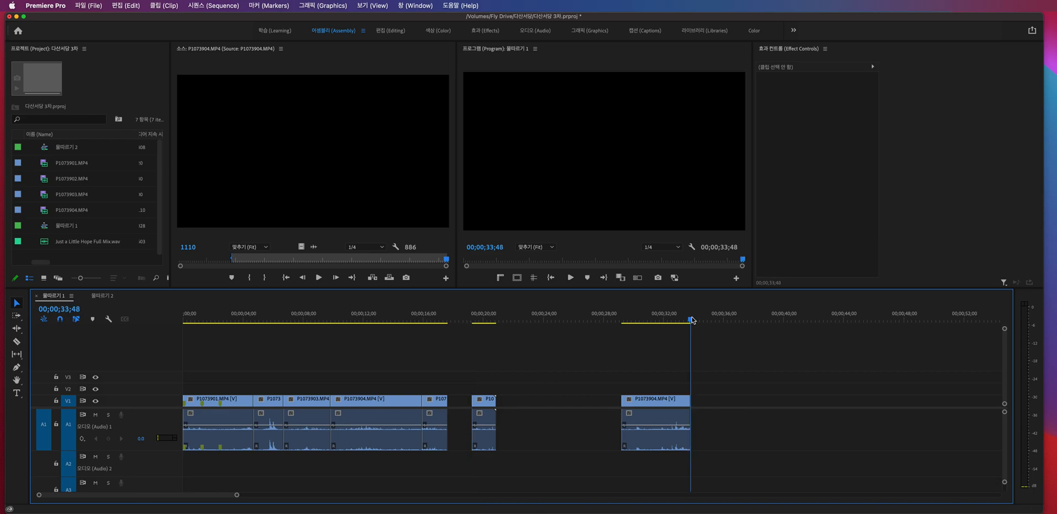
key(super+v)
click(462, 406)
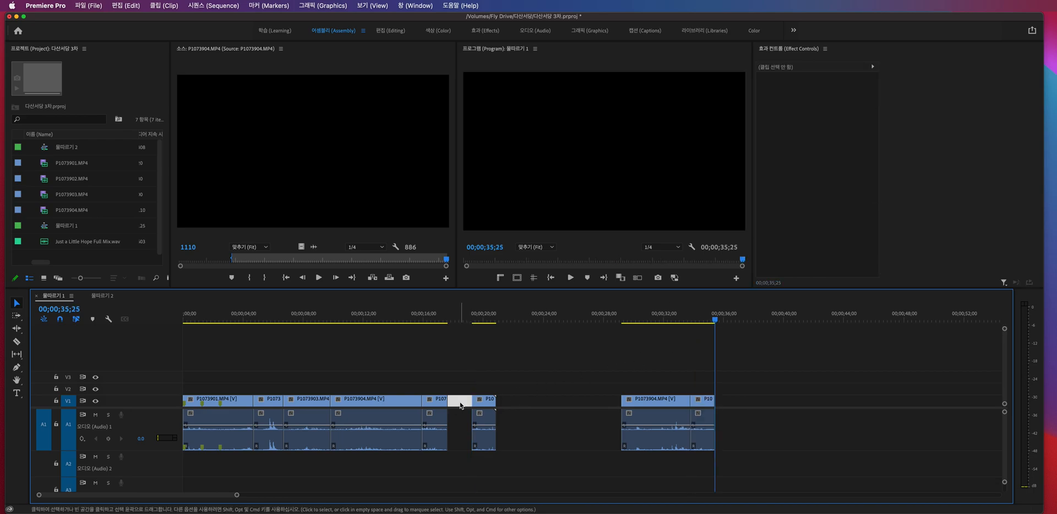
key(Delete)
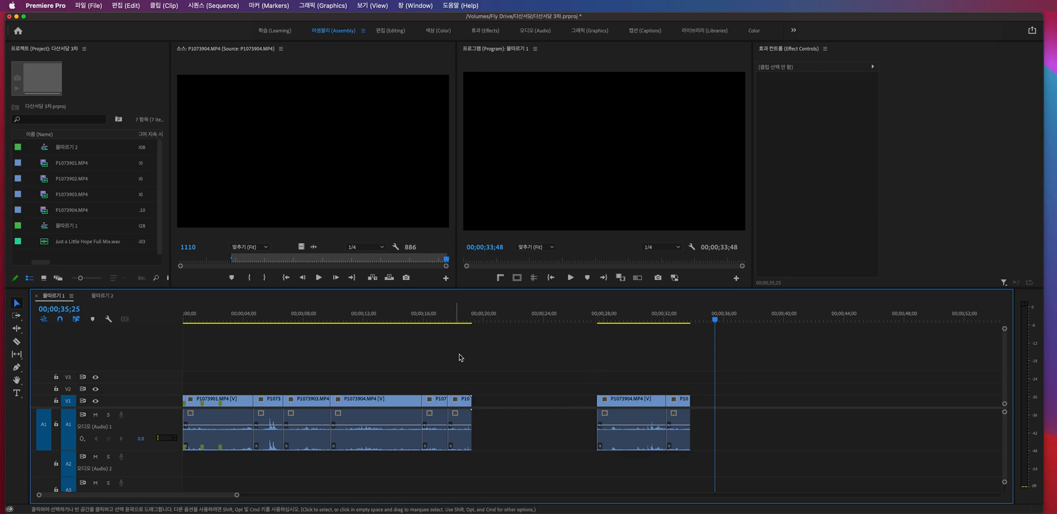
- Delete the short P1073904.MP4 segment directly after the fourth clip, leaving its gap open
click(435, 407)
click(430, 319)
mouse_move(430, 319)
mouse_down()
mouse_move(454, 318)
mouse_move(435, 318)
mouse_up()
key(Delete)
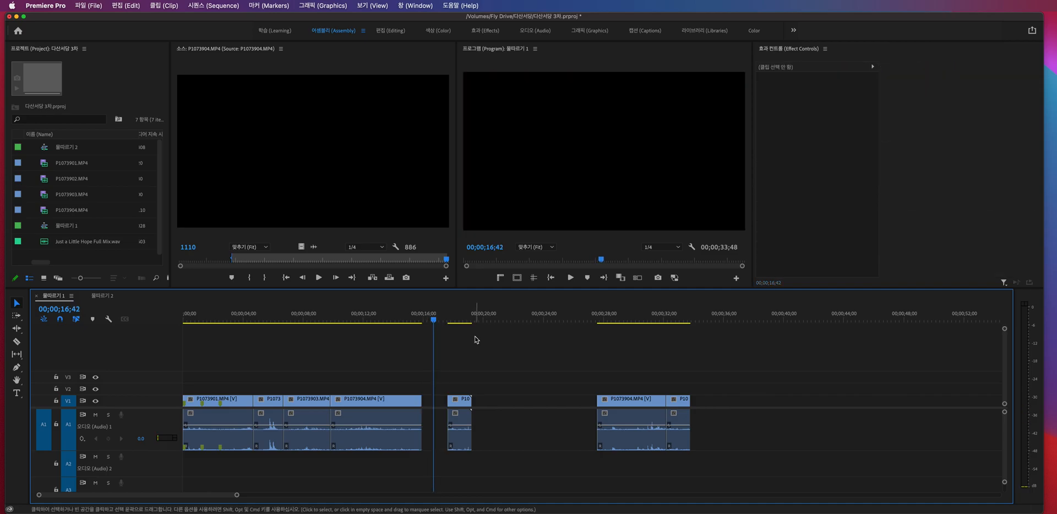
- Move the last short P1073904.MP4 segment onto V2 and A2 above the gap after the fourth clip
drag(615, 315, 682, 315)
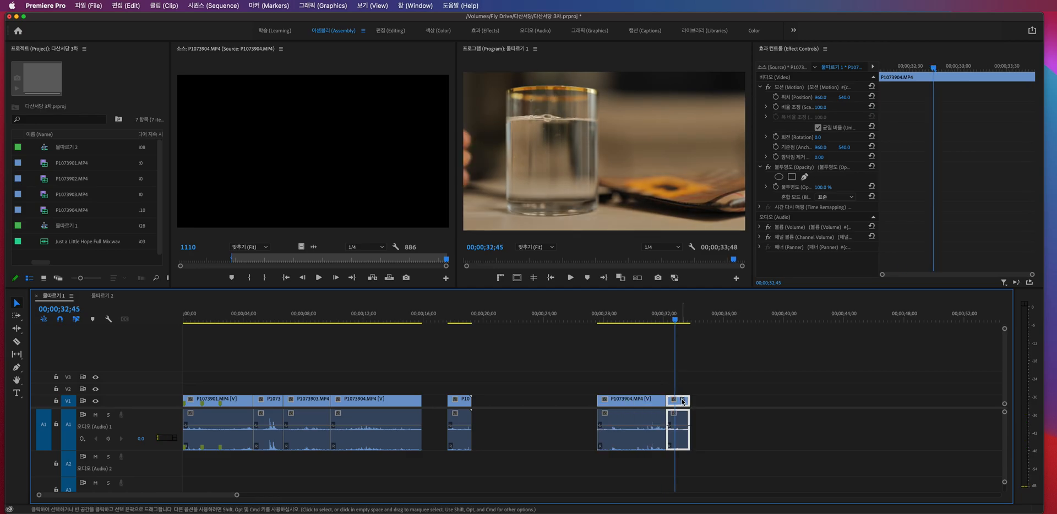
click(647, 318)
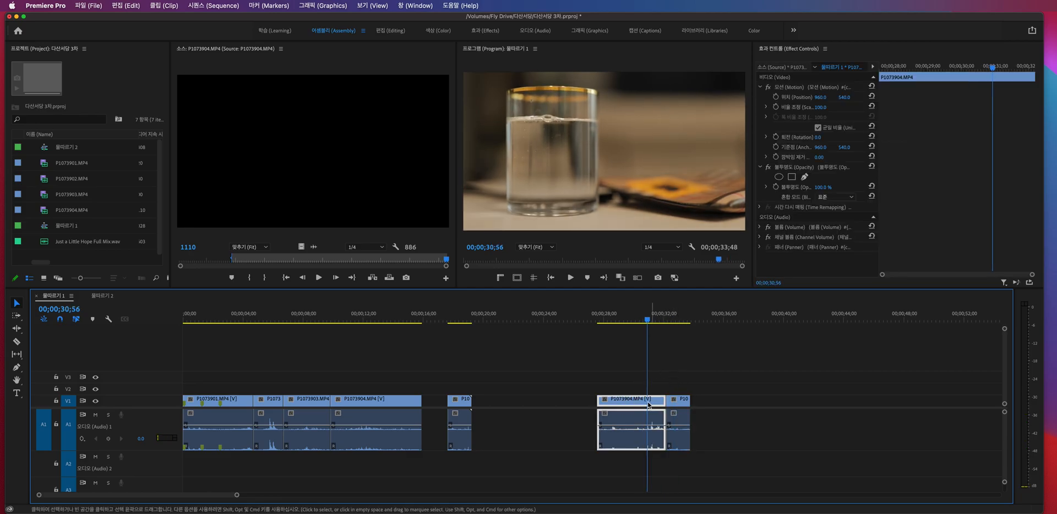
drag(683, 401, 508, 461)
drag(505, 390, 438, 390)
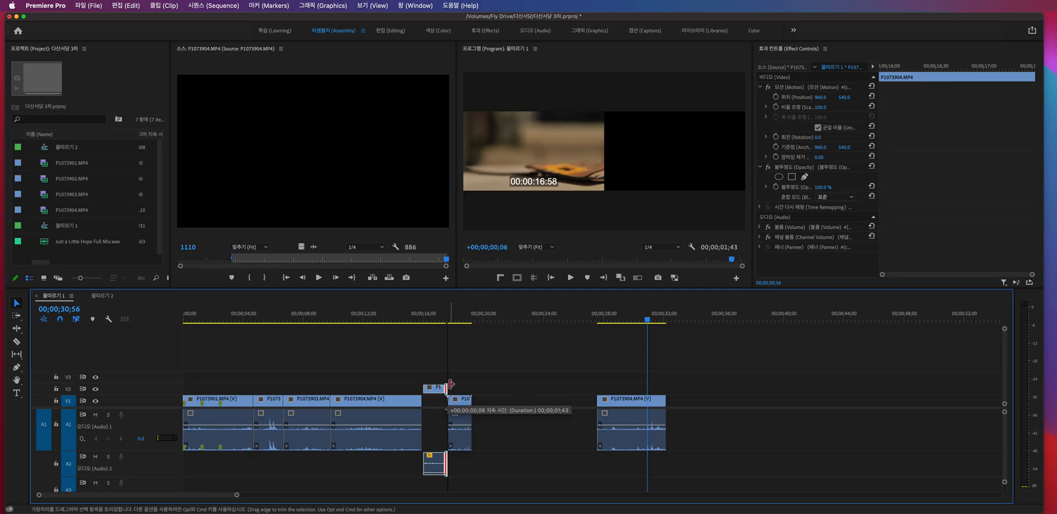
- Play from the end of the fourth clip across the segment on V2, and delete that segment
click(417, 315)
key(space)
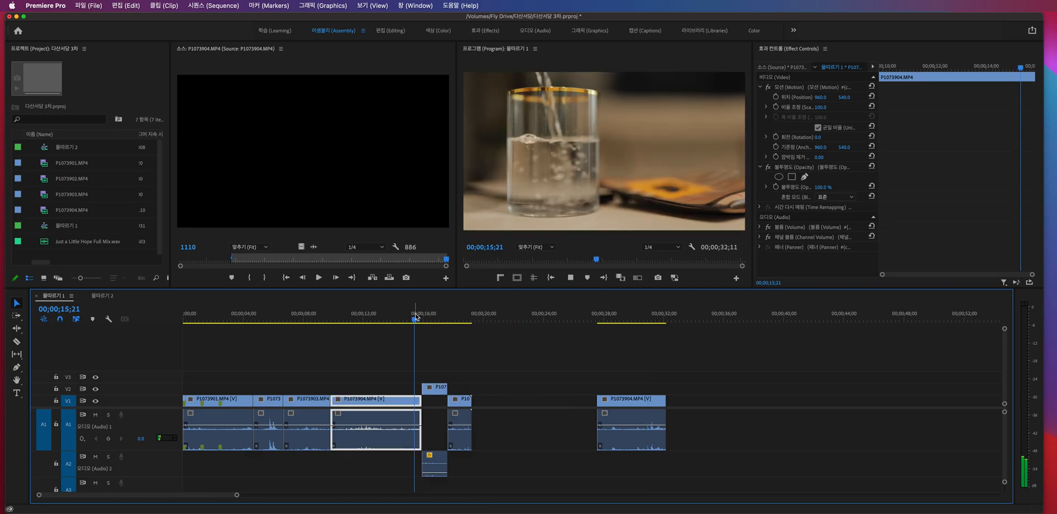
click(440, 390)
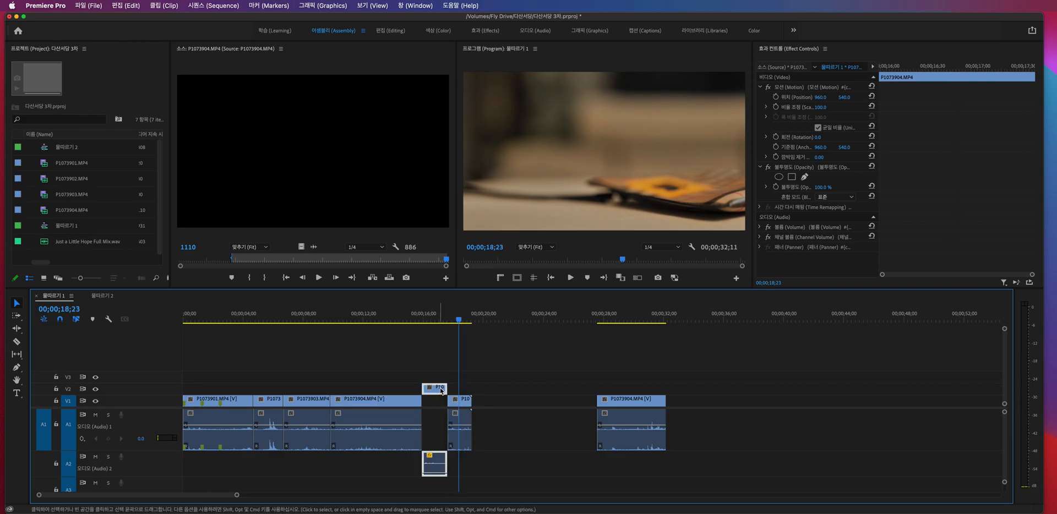
key(Delete)
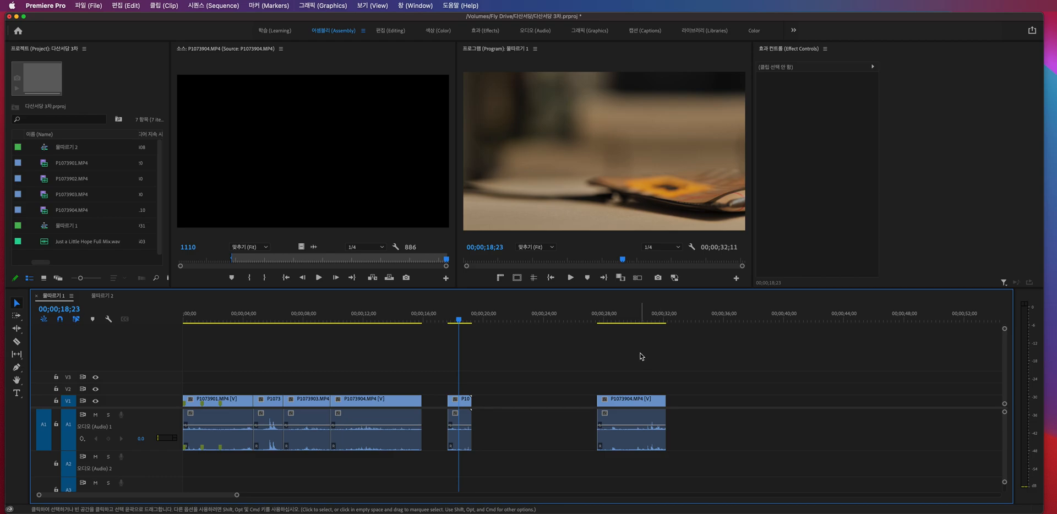
- Delete the remaining relocated P1073904.MP4 segment at the end of the sequence, then undo the last three edits
drag(613, 321, 627, 322)
click(726, 361)
drag(727, 361, 651, 444)
key(Delete)
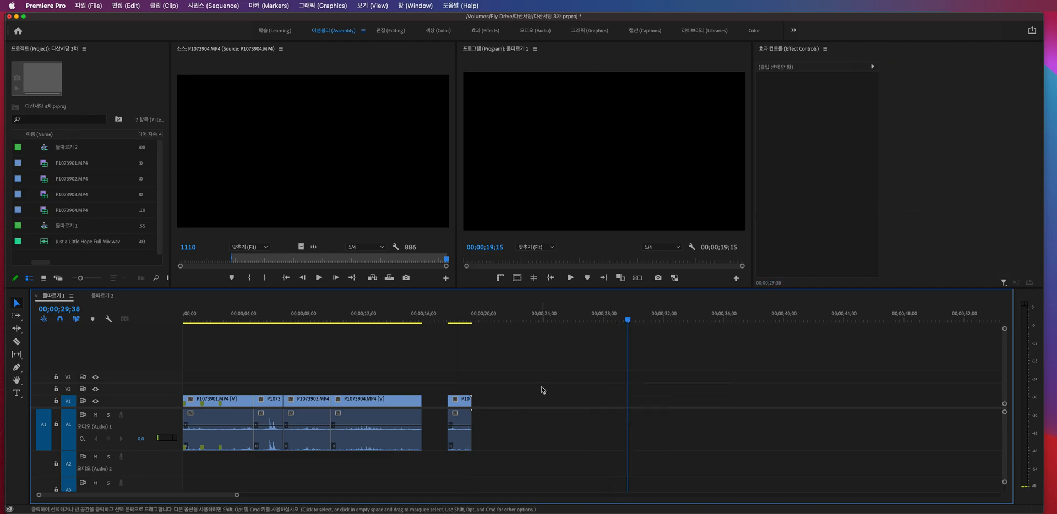
key(super+z)
key(super+z)
key(super+z)
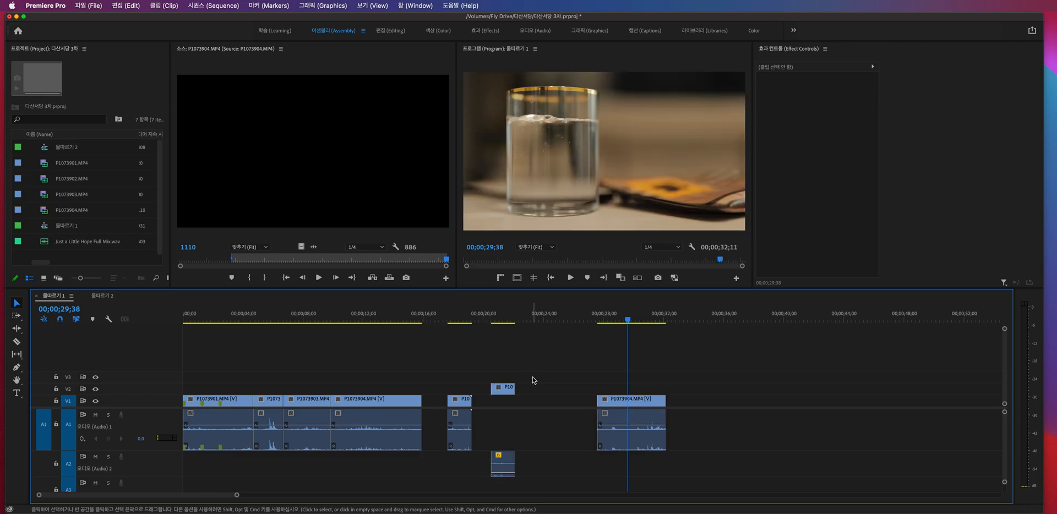
- Delete all segments after the fourth clip and extend that P1073904.MP4 clip's end to 00;00;25;28
drag(736, 372, 435, 464)
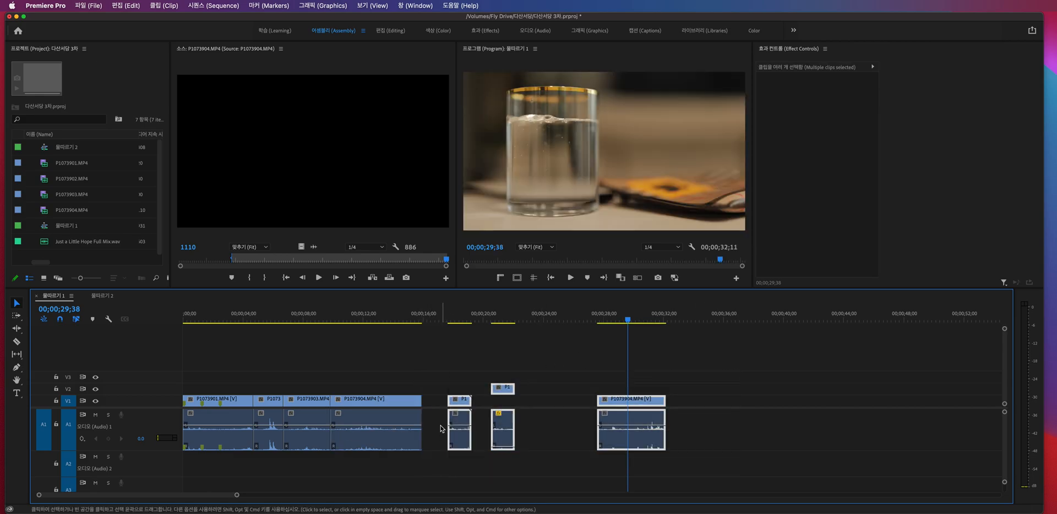
key(Delete)
drag(421, 400, 791, 391)
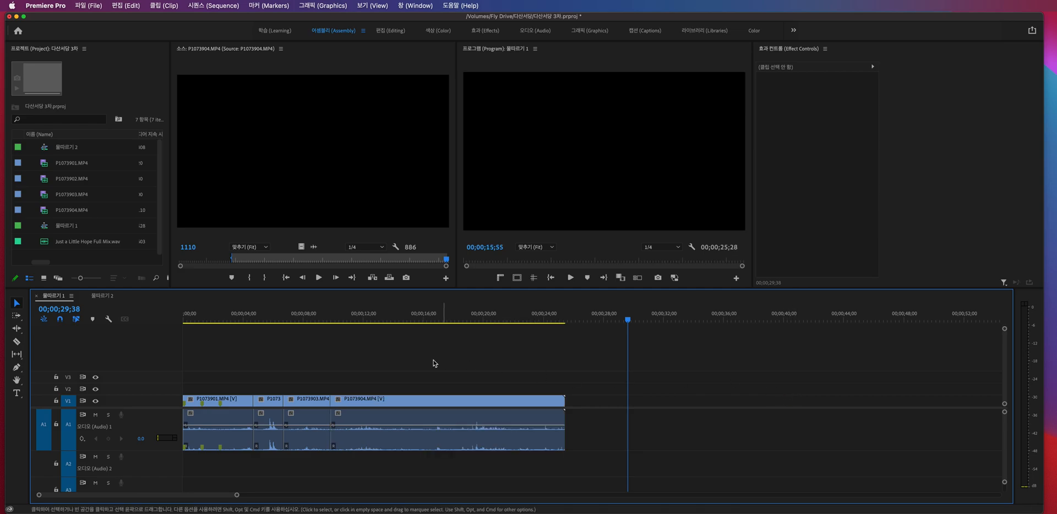
- Place the playhead on the cut between P1073901.MP4 and P1073902.MP4 at 00;00;04;40
click(208, 315)
key(Home)
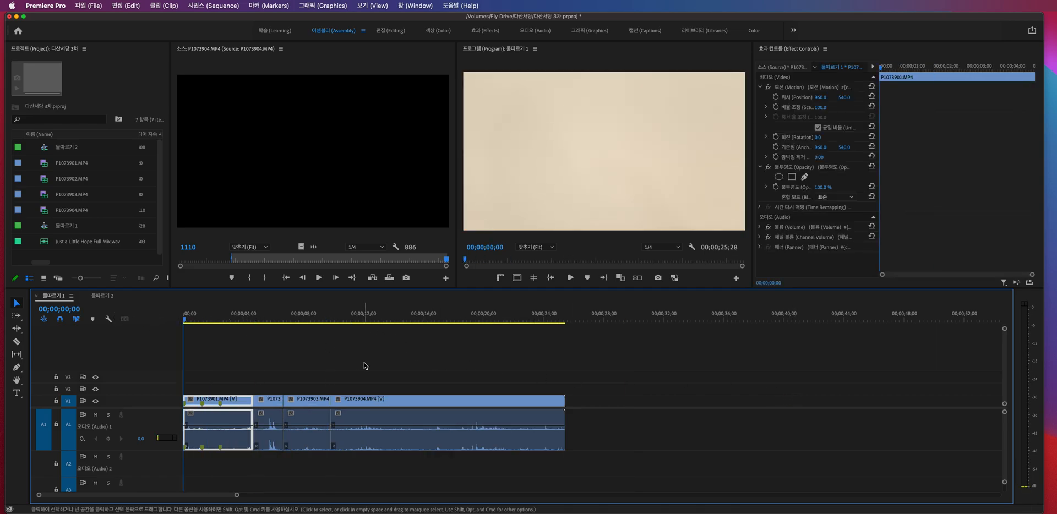
key(=)
drag(232, 316, 395, 313)
key(Up)
key(Up)
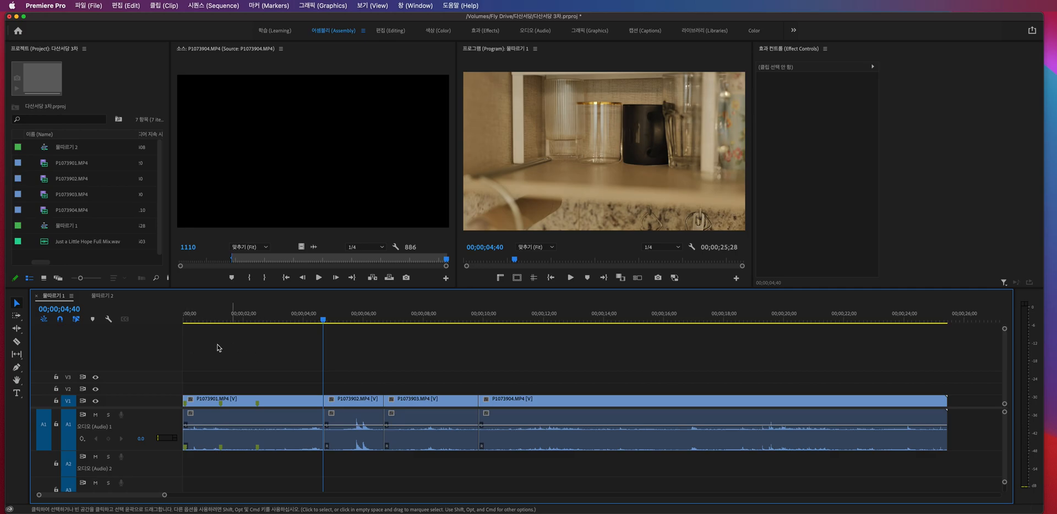
key(minus)
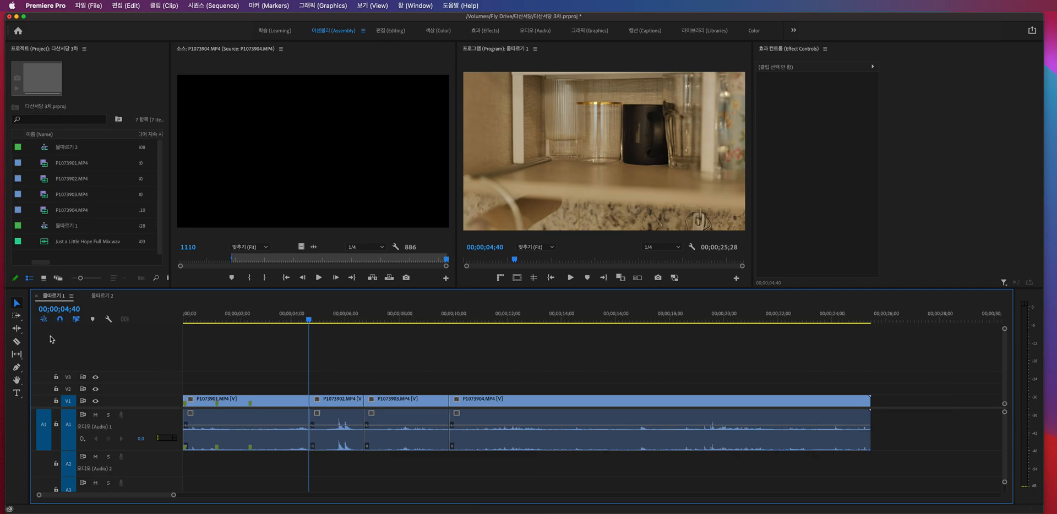
- Look through the variants of the edit and track select tools, then activate the Ripple Edit tool
click(18, 330)
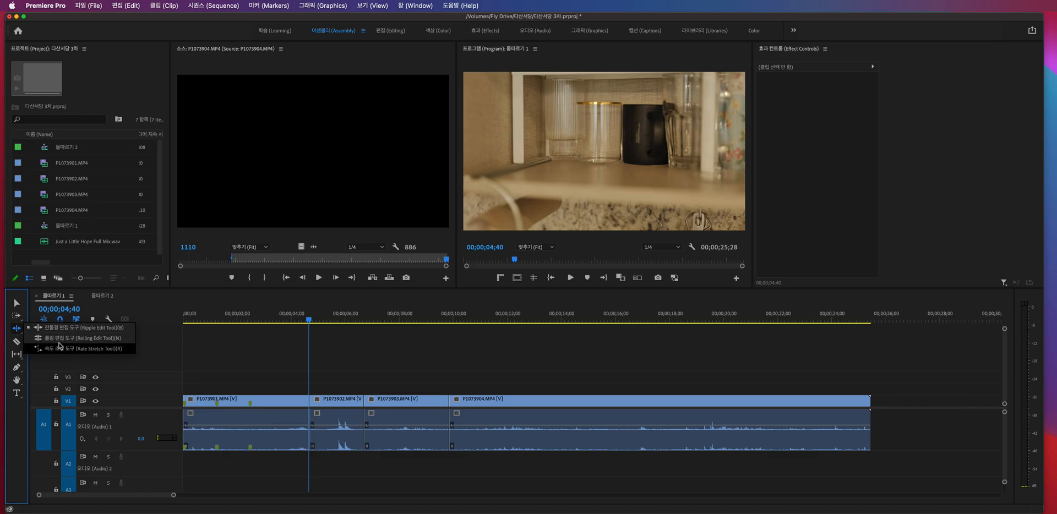
click(19, 332)
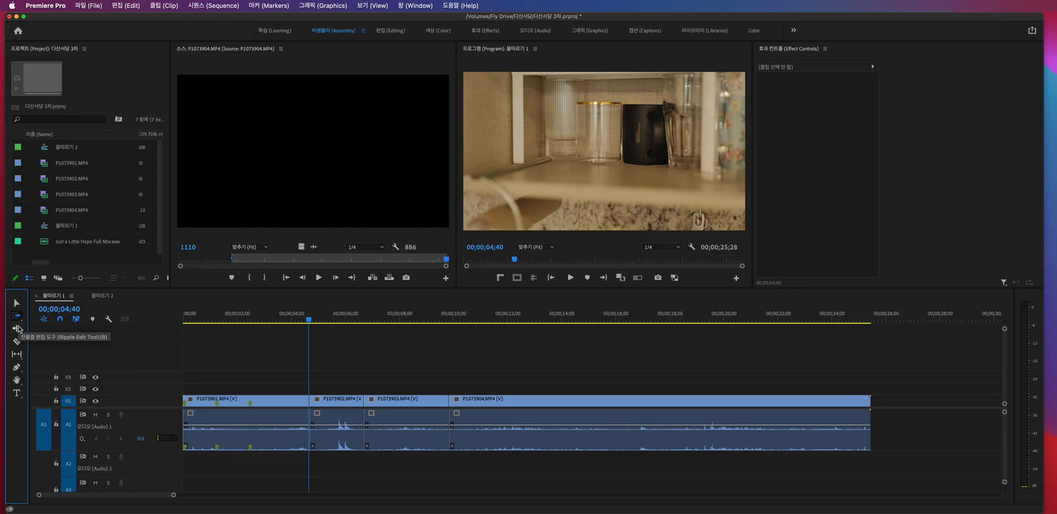
click(18, 330)
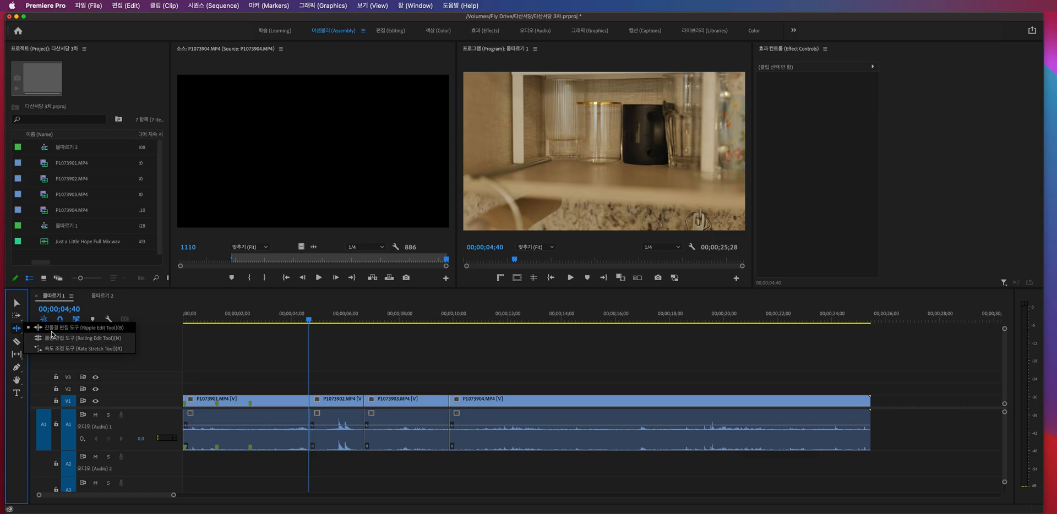
click(17, 316)
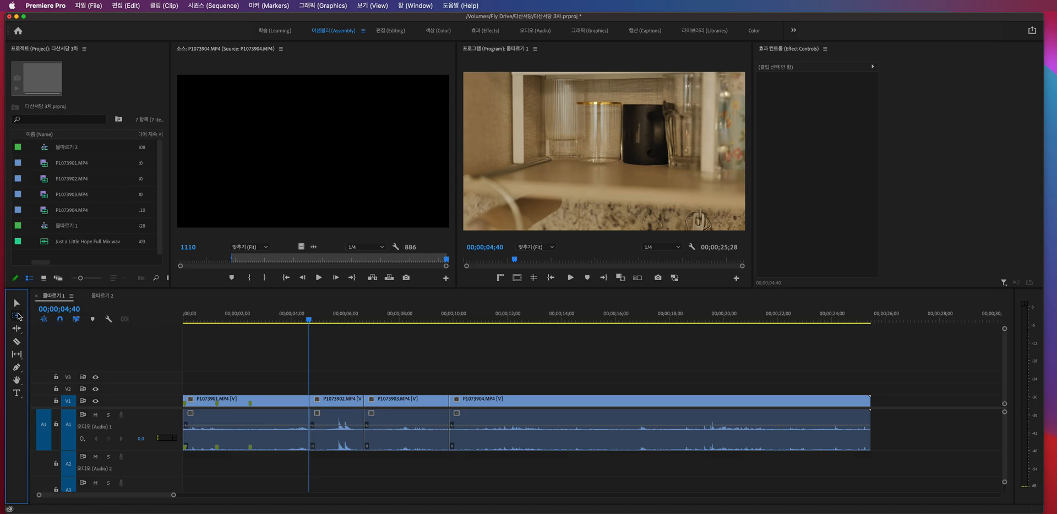
click(17, 316)
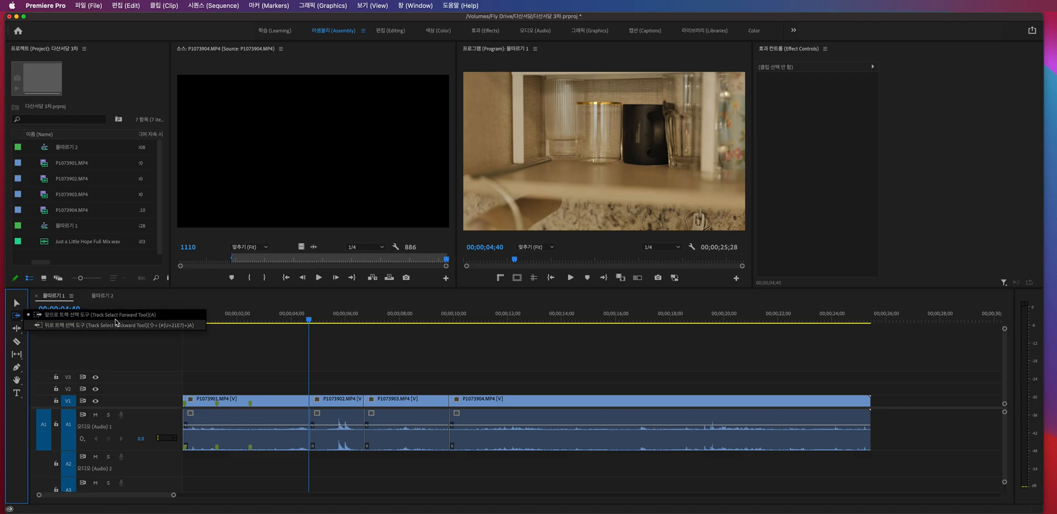
click(164, 328)
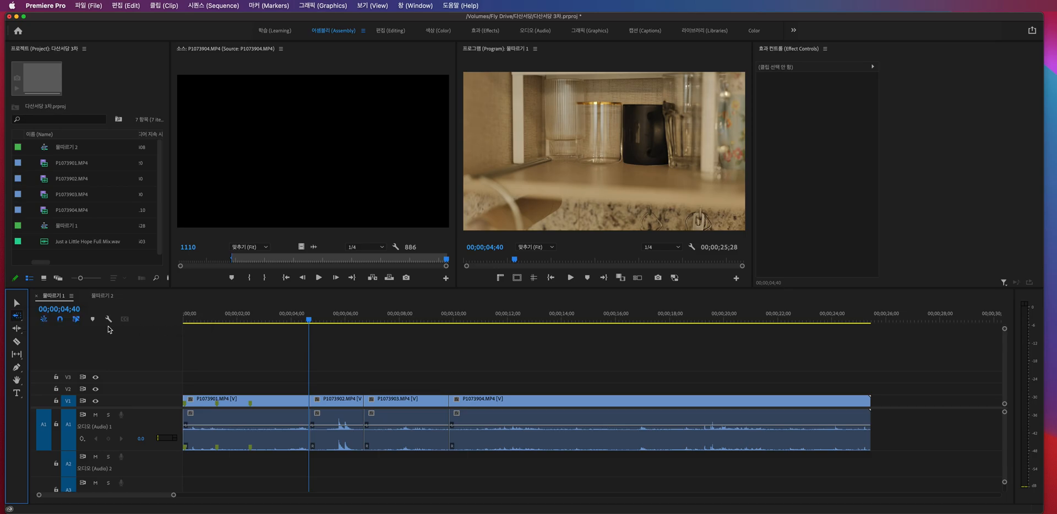
click(18, 343)
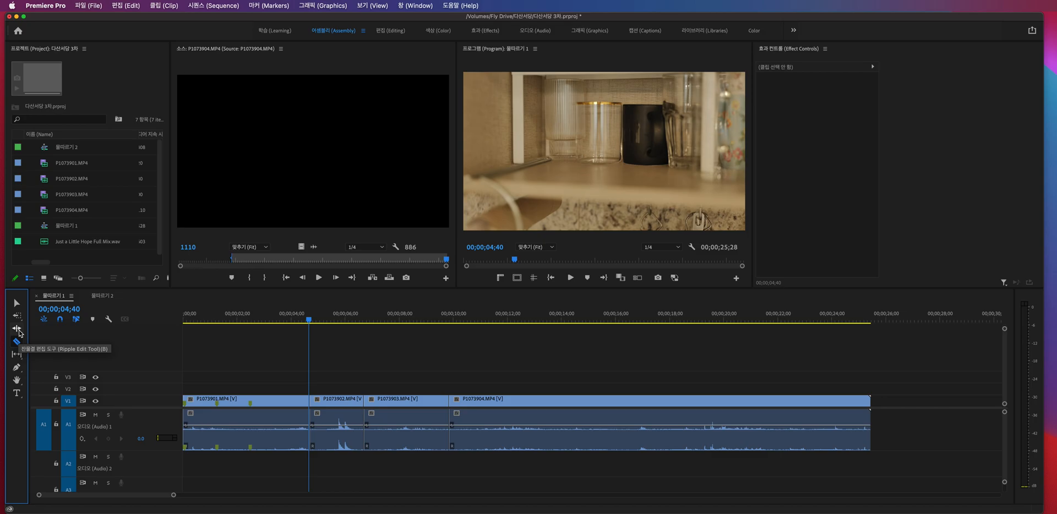
click(17, 330)
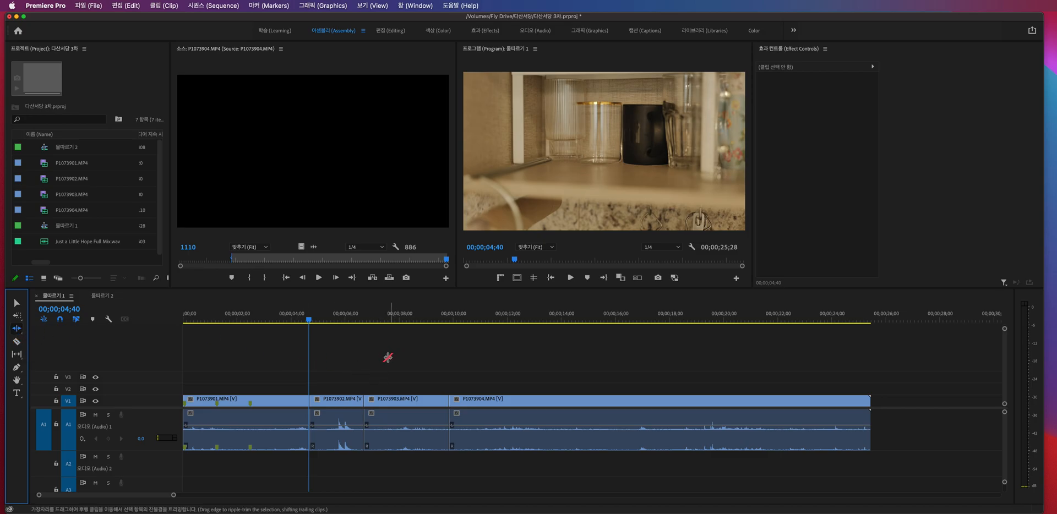
- Ripple-trim the end of P1073903.MP4 back by 36 frames to a duration of 00;00;02;33, then undo the trim
scroll(390, 388, up, 2)
scroll(411, 390, down, 3)
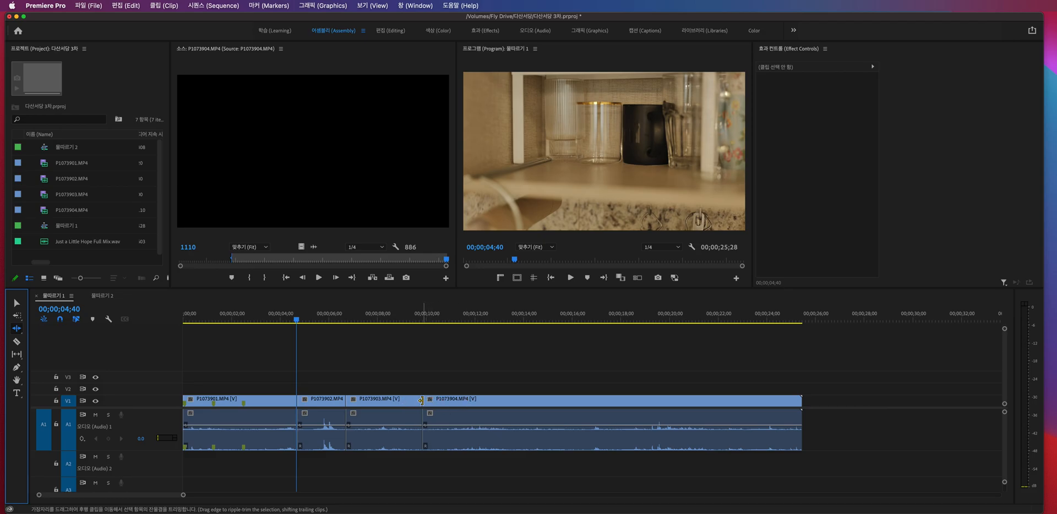
key(=)
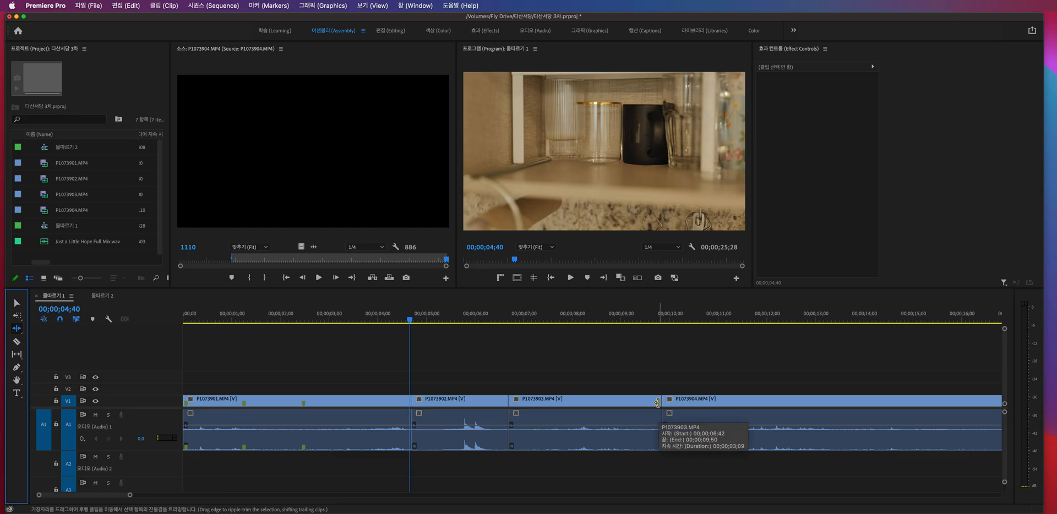
drag(657, 403, 629, 408)
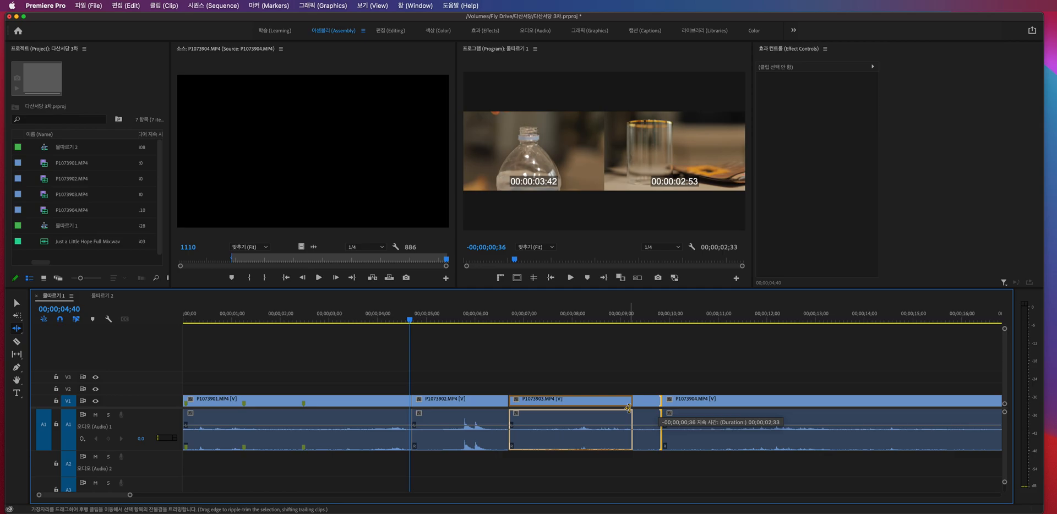
drag(628, 408, 628, 408)
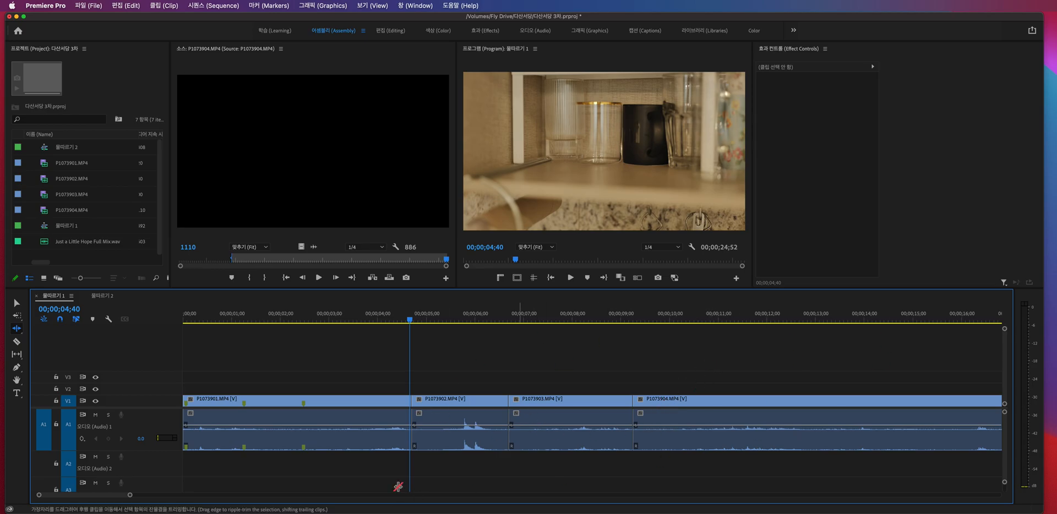
key(super+z)
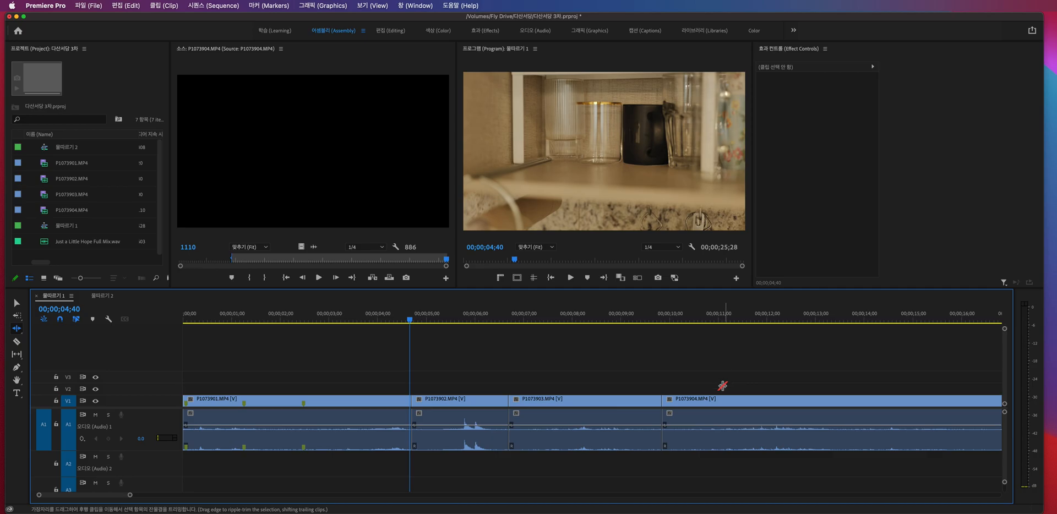
- Ripple-trim the start of P1073904.MP4 inward, shortening the sequence to 00;00;24;06, then undo the trim
click(667, 401)
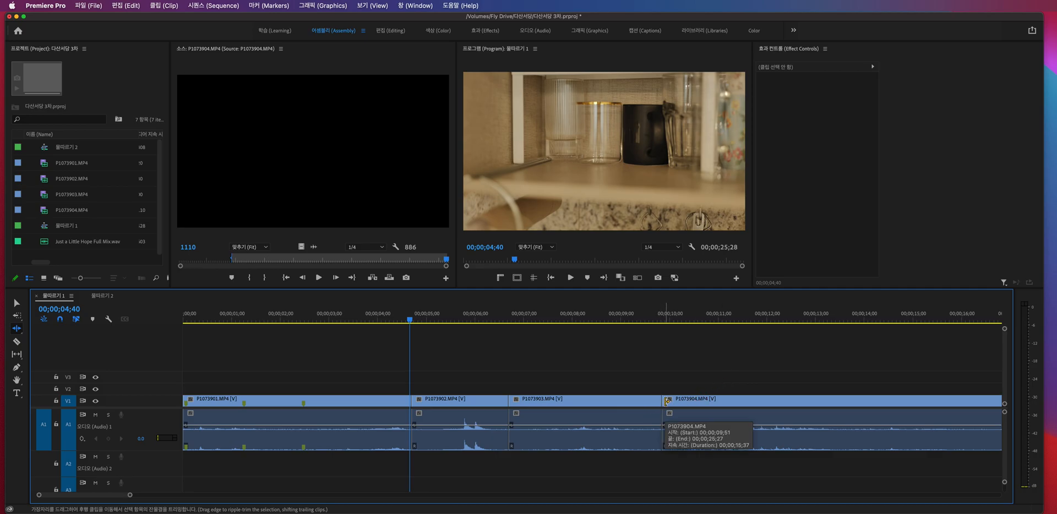
drag(667, 401, 728, 403)
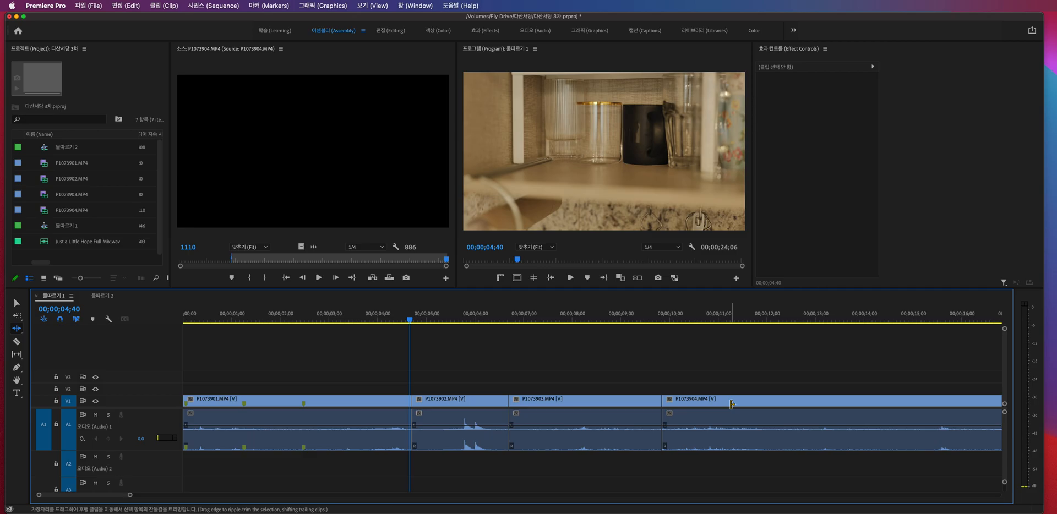
key(super+z)
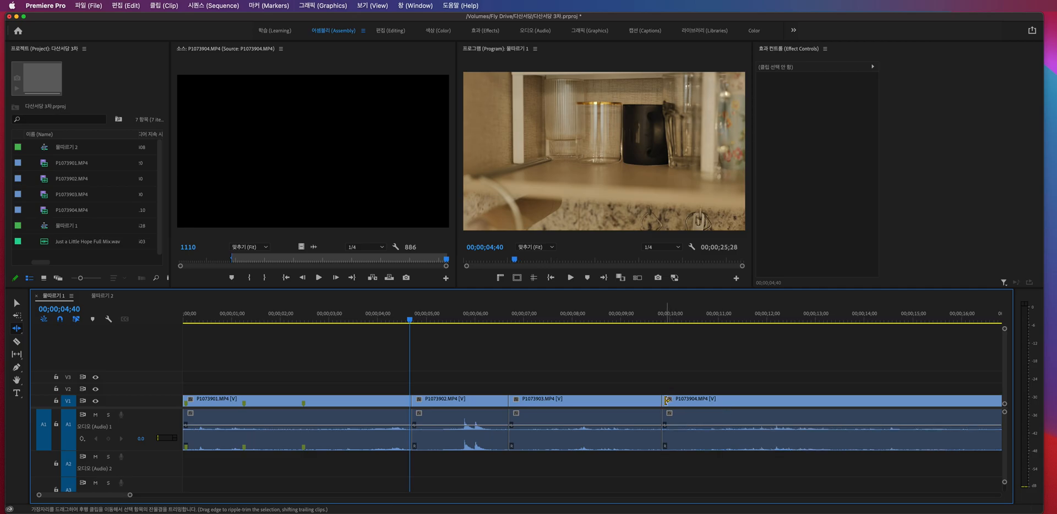
- Ripple-trim the start of P1073904.MP4 inward for a sequence length of 00;00;23;46, and play across its cut with P1073903.MP4
drag(667, 400, 675, 401)
drag(683, 400, 742, 400)
key(v)
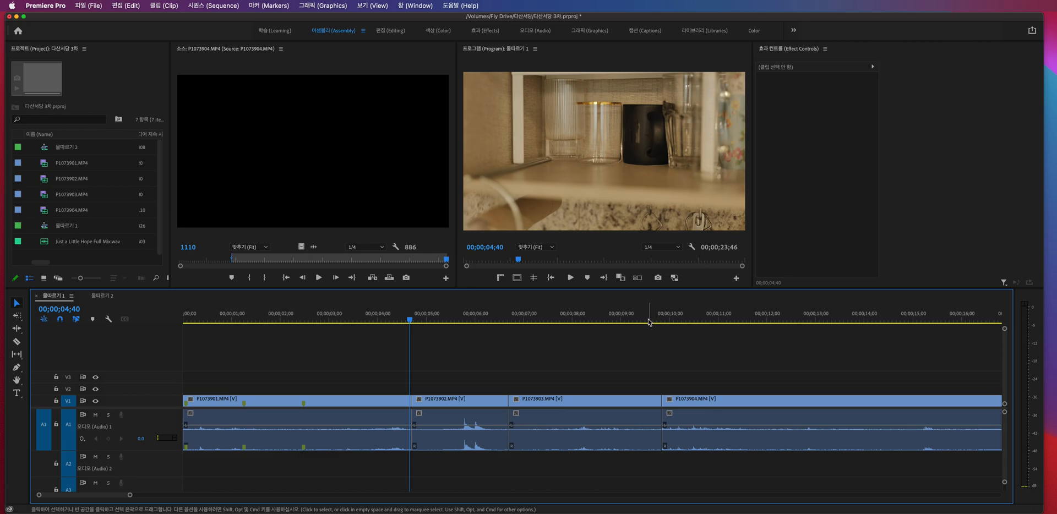
click(650, 321)
key(space)
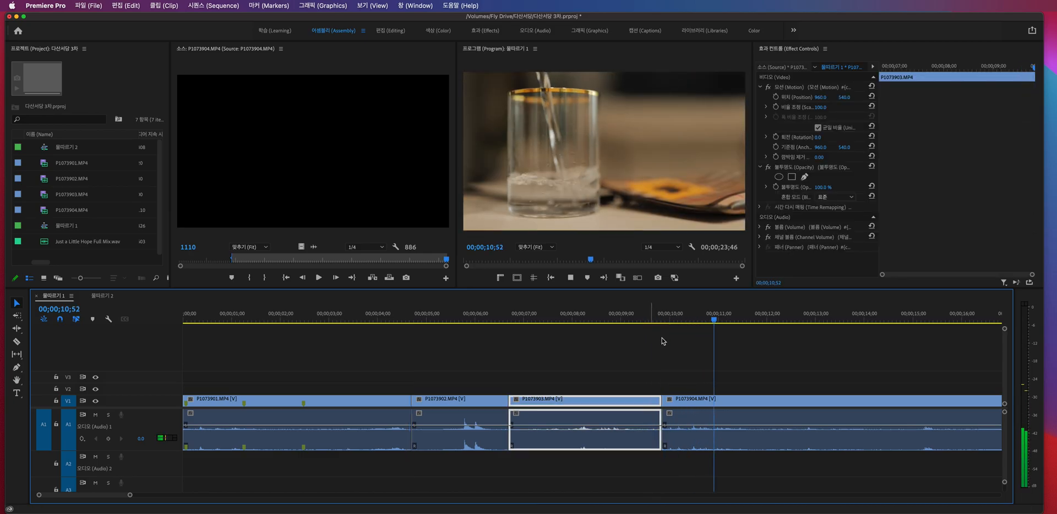
- Undo the last trim and ripple-extend the start of P1073904.MP4 so the sequence runs 00;00;27;02
click(705, 397)
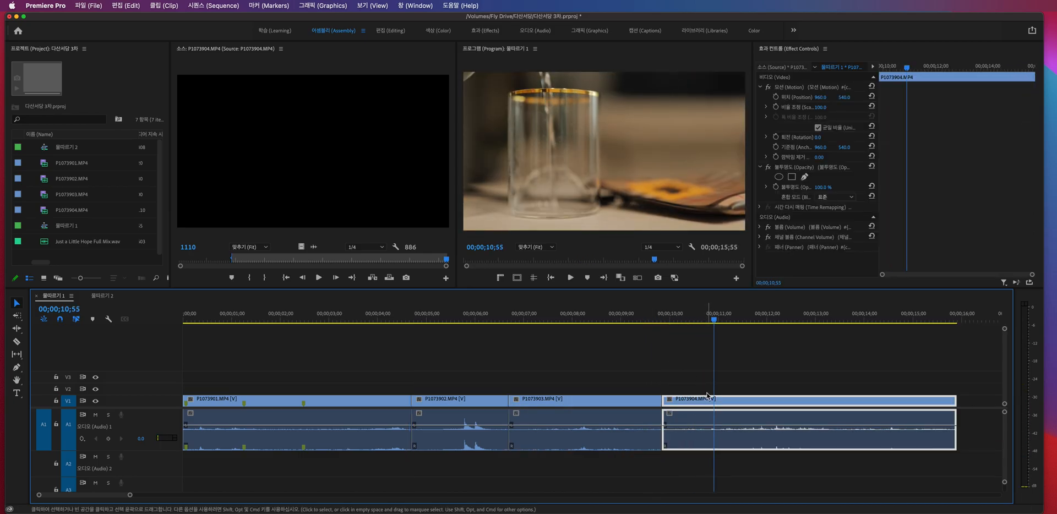
key(super+z)
key(b)
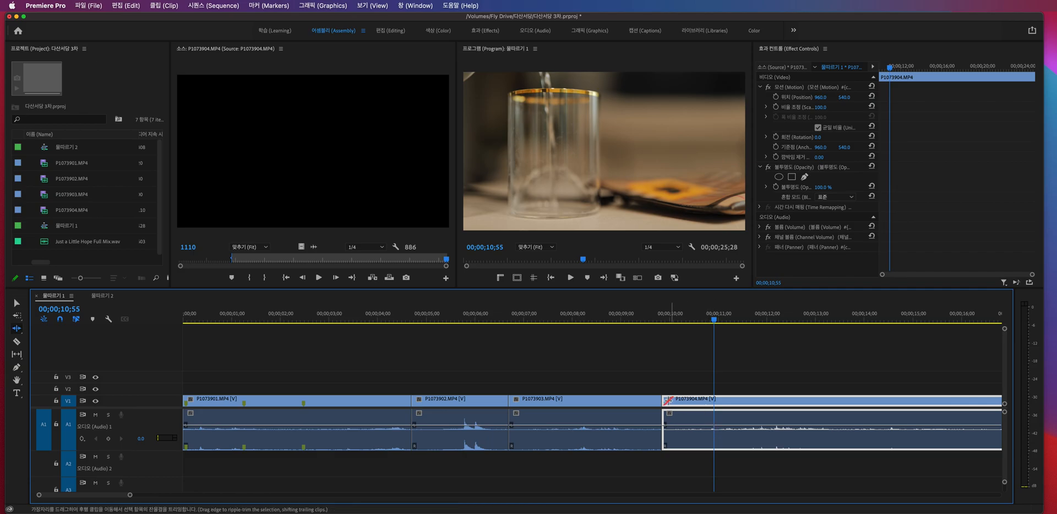
mouse_move(665, 399)
mouse_down()
mouse_move(705, 398)
mouse_move(633, 399)
mouse_move(644, 401)
mouse_up()
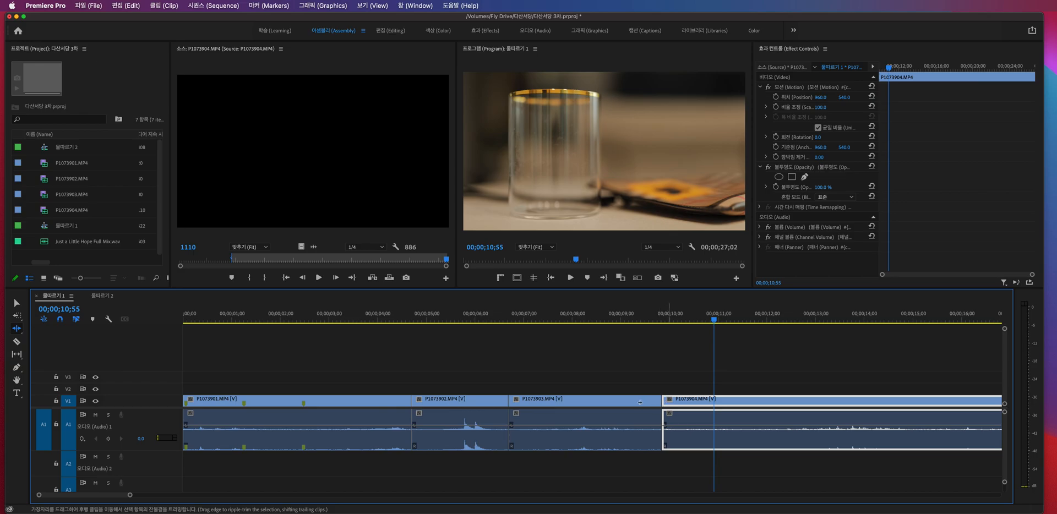
- Undo the ripple extension of P1073904.MP4's start and switch to the Rolling Edit tool
double_click(660, 403)
key(super+z)
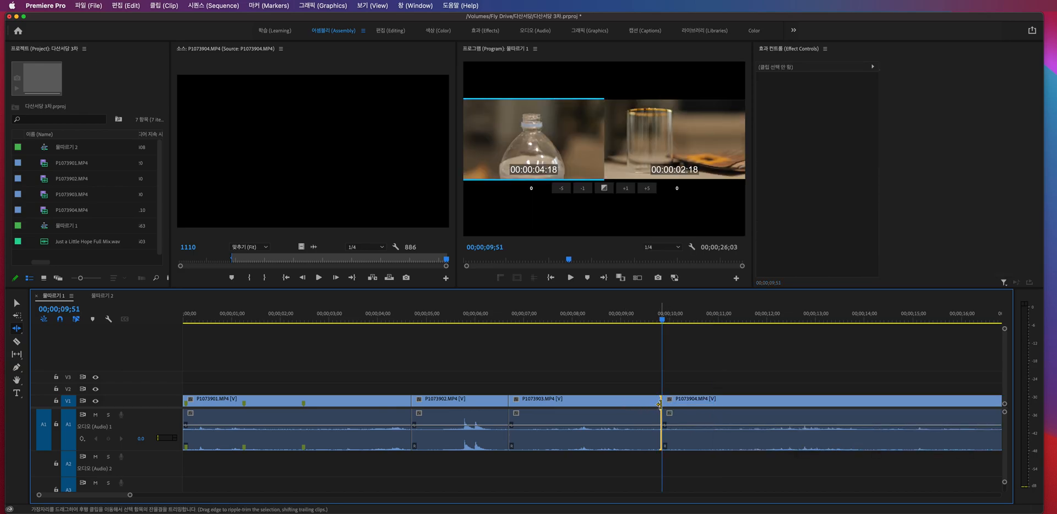
key(v)
key(b)
click(17, 329)
click(64, 340)
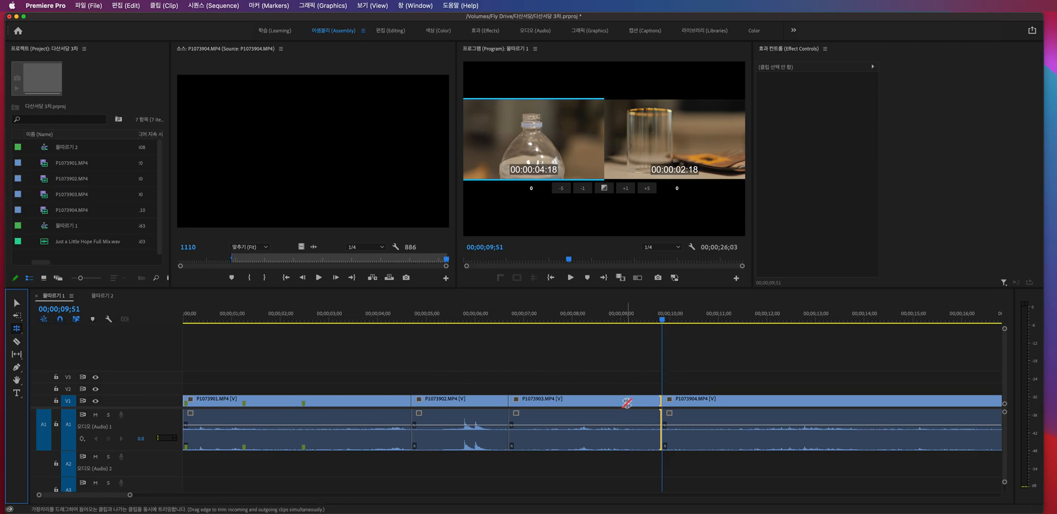
- Roll the cut between P1073903.MP4 and P1073904.MP4 earlier to about 9 seconds, then undo the edit
key(v)
click(678, 401)
click(640, 403)
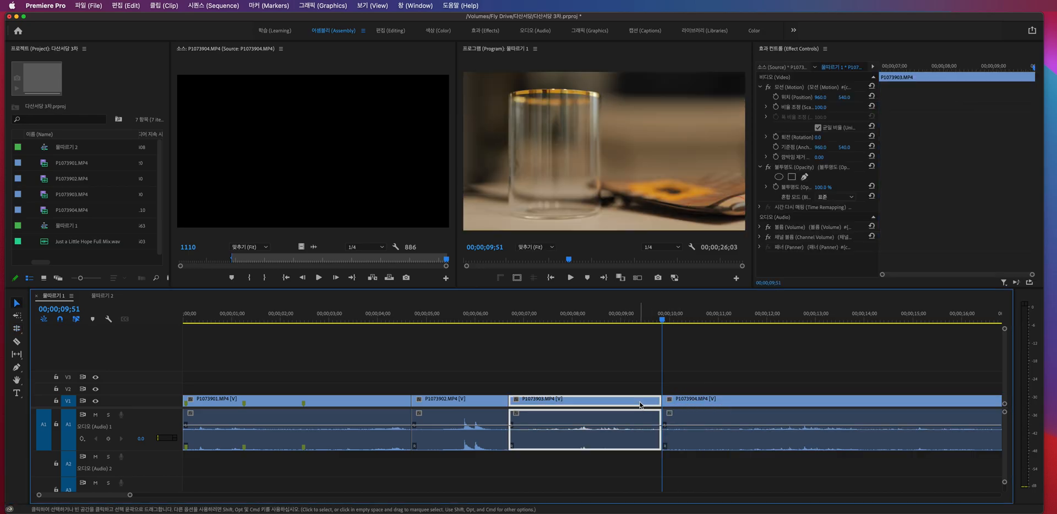
click(685, 401)
key(n)
drag(662, 401, 623, 397)
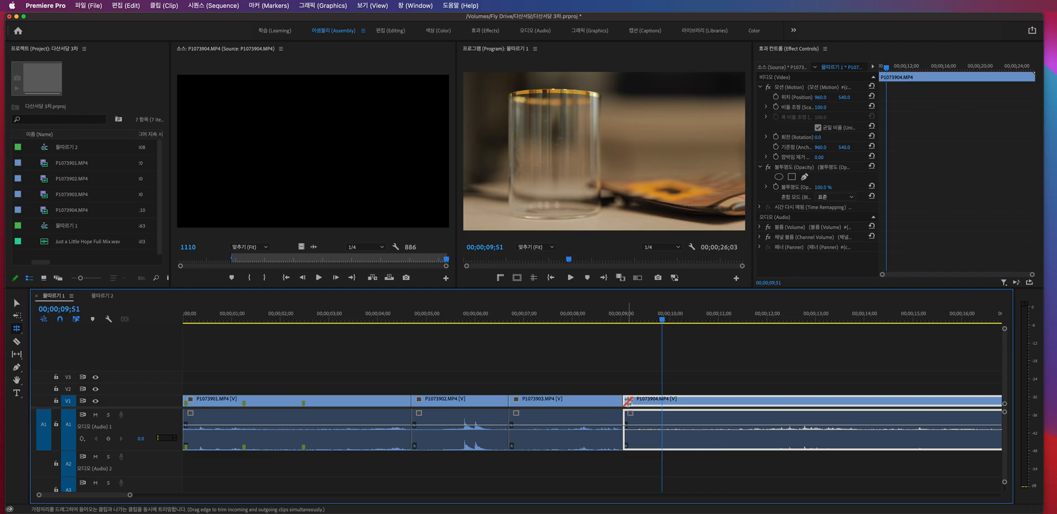
key(super+z)
- Roll the cut between P1073903.MP4 and P1073904.MP4 out to 00;00;10;28, then back to 00;00;09;00
drag(662, 400, 695, 411)
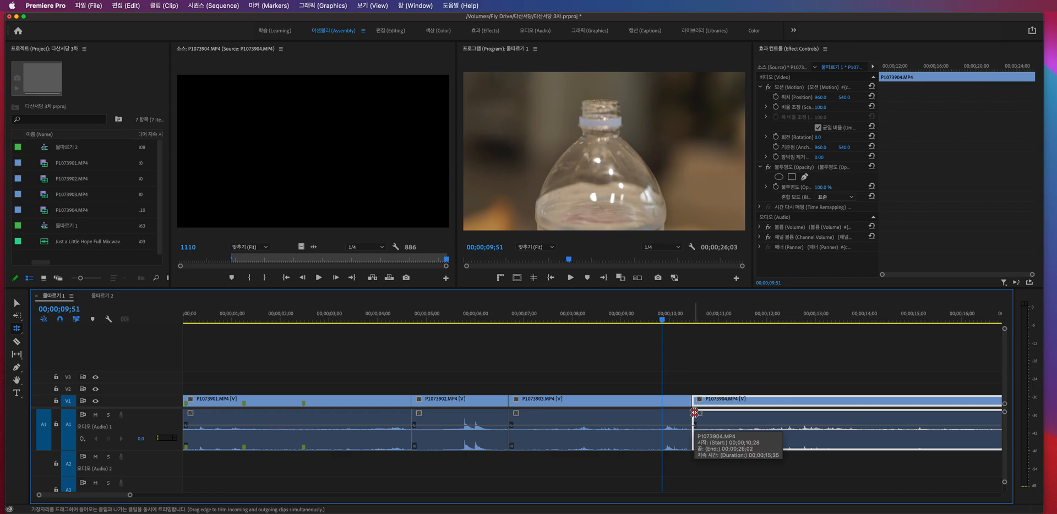
drag(695, 412, 621, 412)
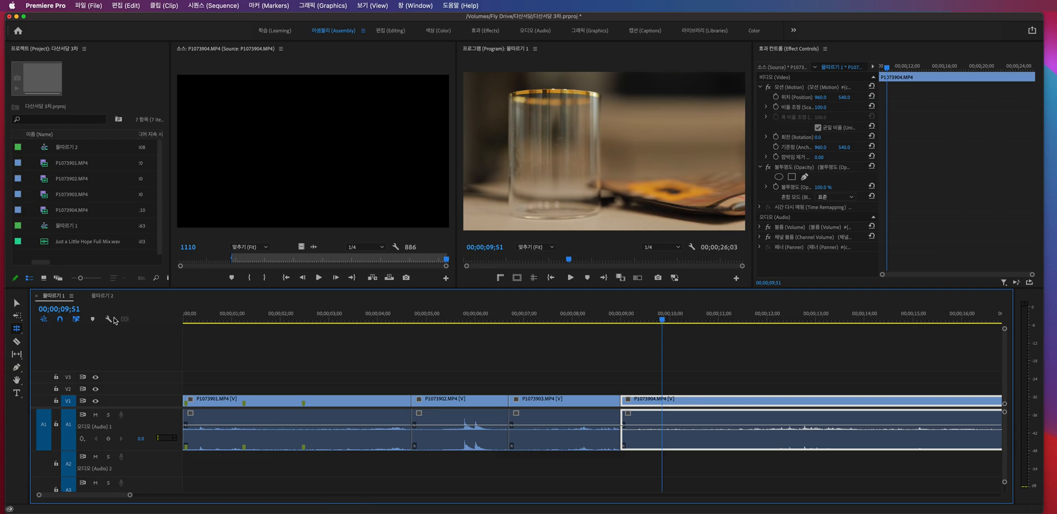
click(20, 332)
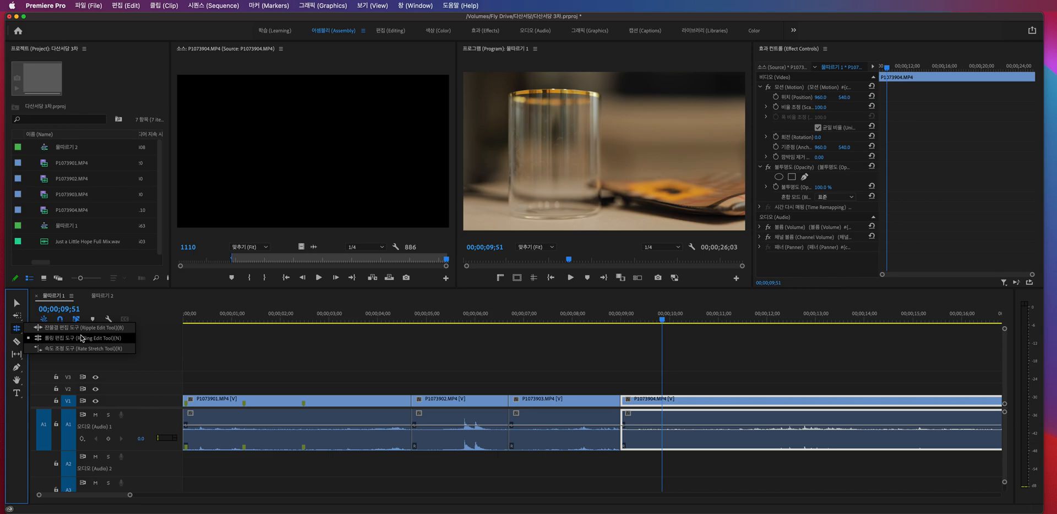
click(80, 338)
click(253, 340)
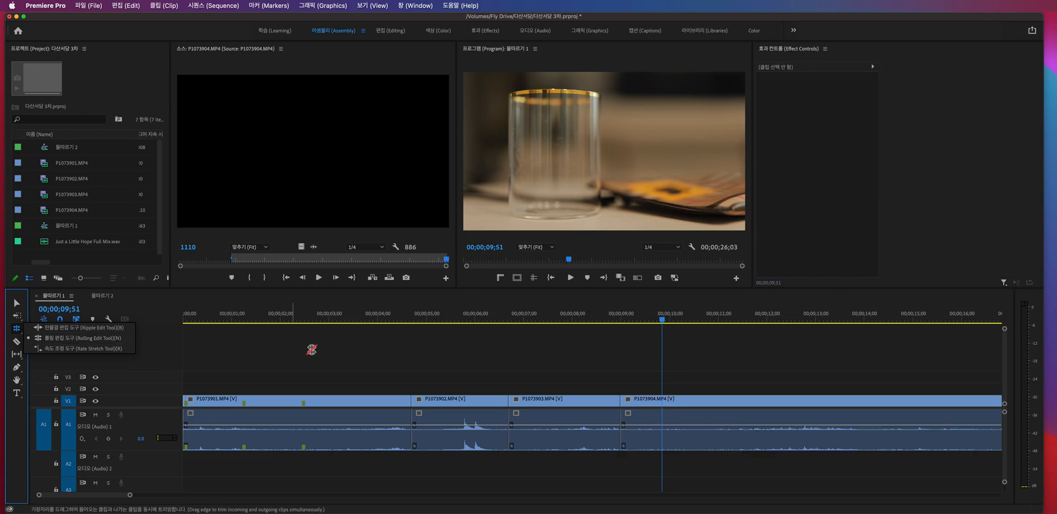
drag(498, 318, 617, 331)
- Switch to the Ripple Edit tool and place the playhead at 00;00;15;26 within P1073904.MP4
click(17, 329)
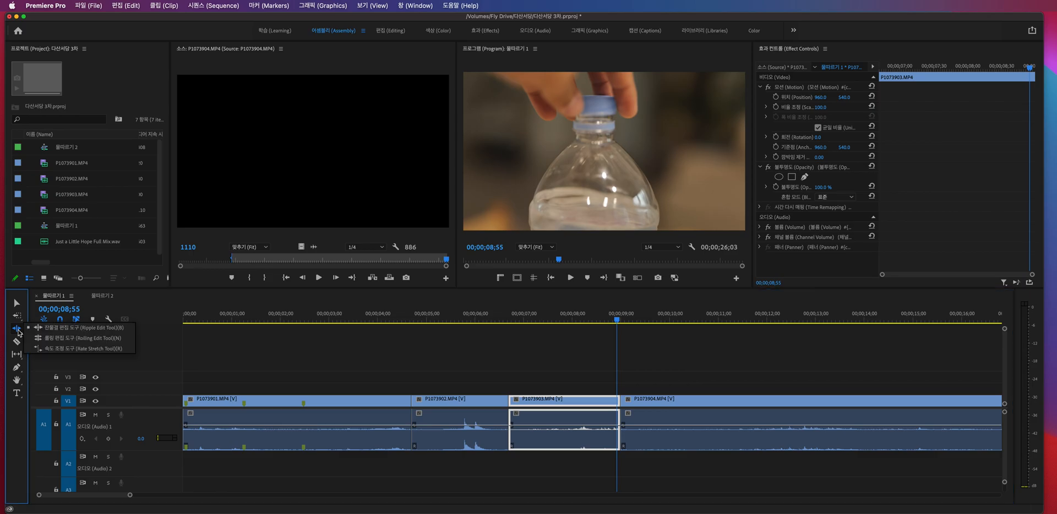
click(70, 329)
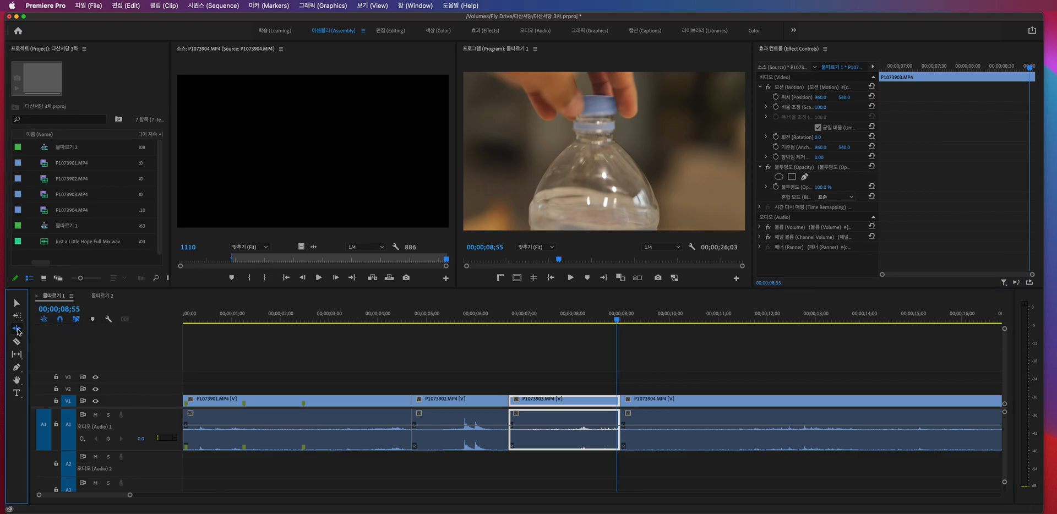
click(515, 375)
scroll(649, 365, right, 2)
scroll(651, 365, down, 3)
scroll(651, 367, right, 2)
scroll(650, 368, down, 2)
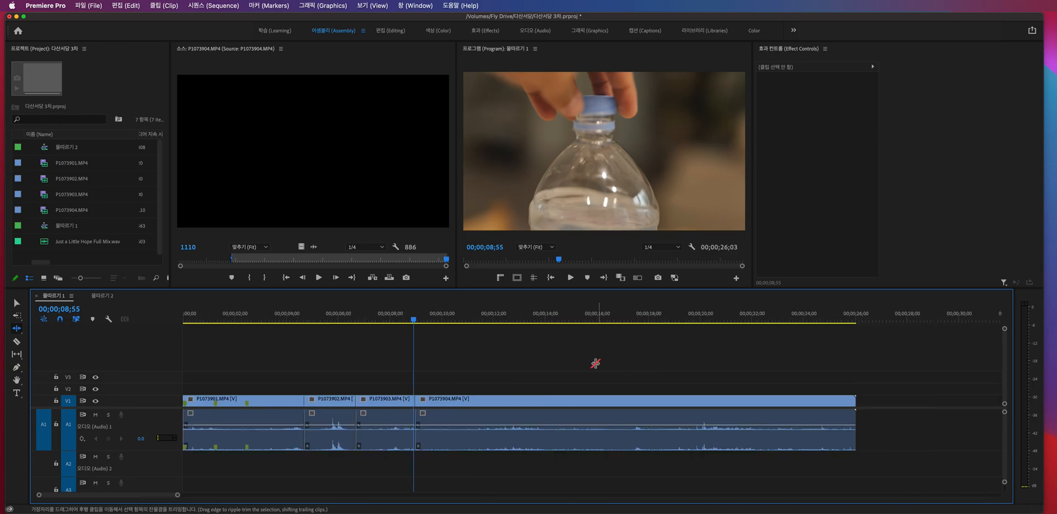
click(582, 319)
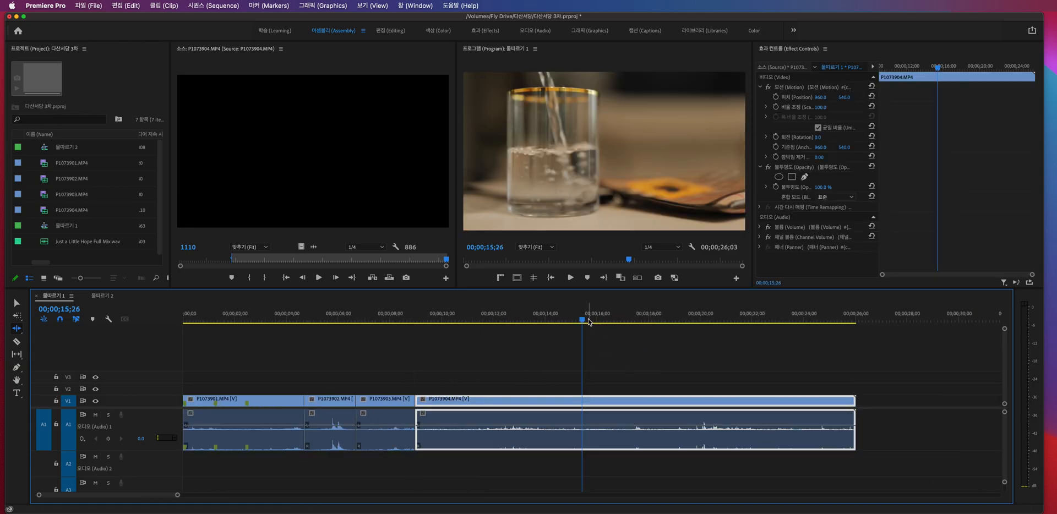
- Set the speed of the P1073904.MP4 clip to 200%
key(v)
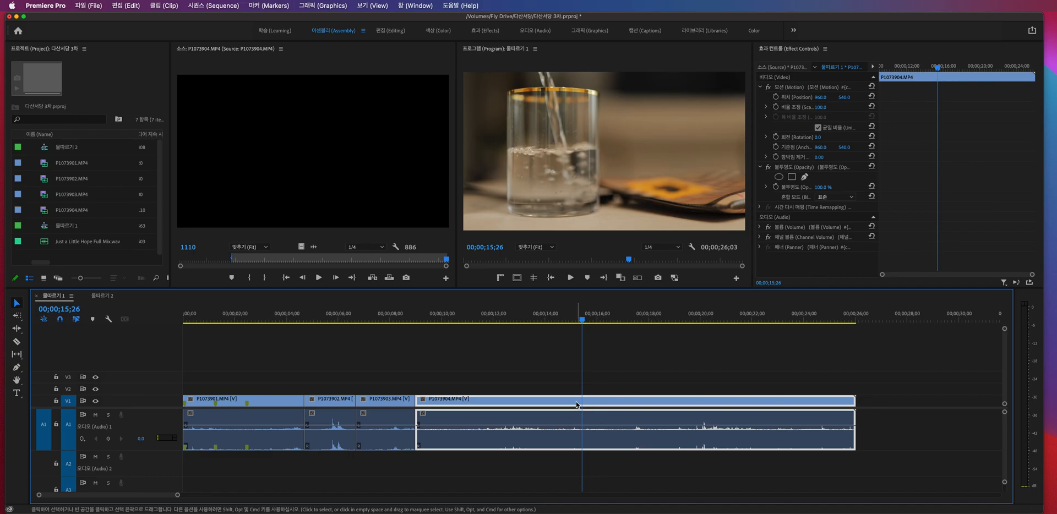
click(571, 379)
click(574, 403)
right_click(586, 402)
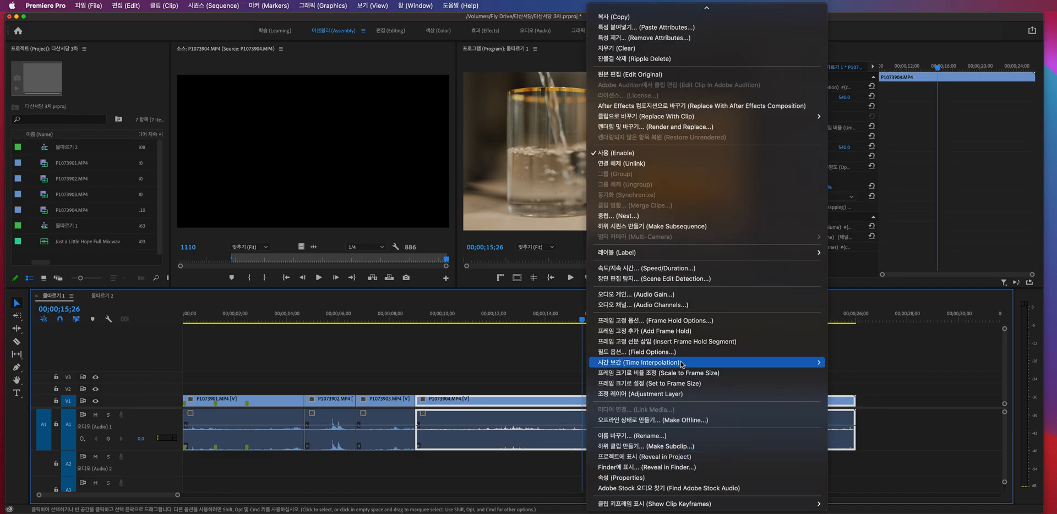
click(661, 270)
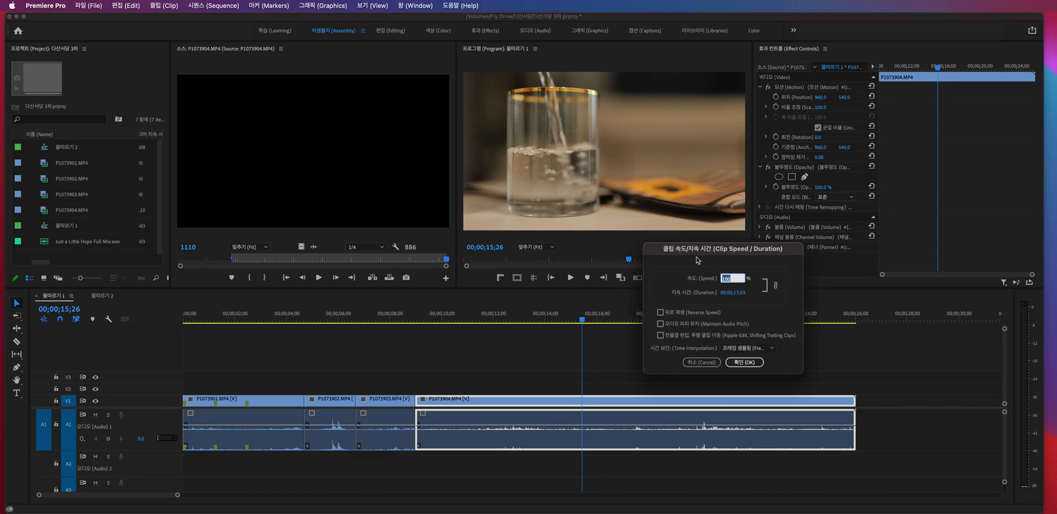
drag(713, 252, 604, 199)
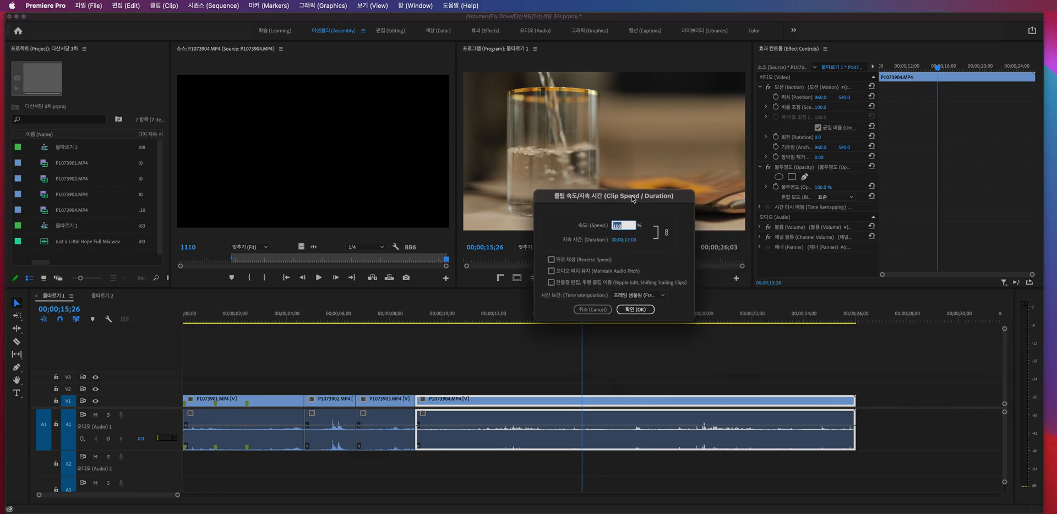
drag(633, 200, 607, 198)
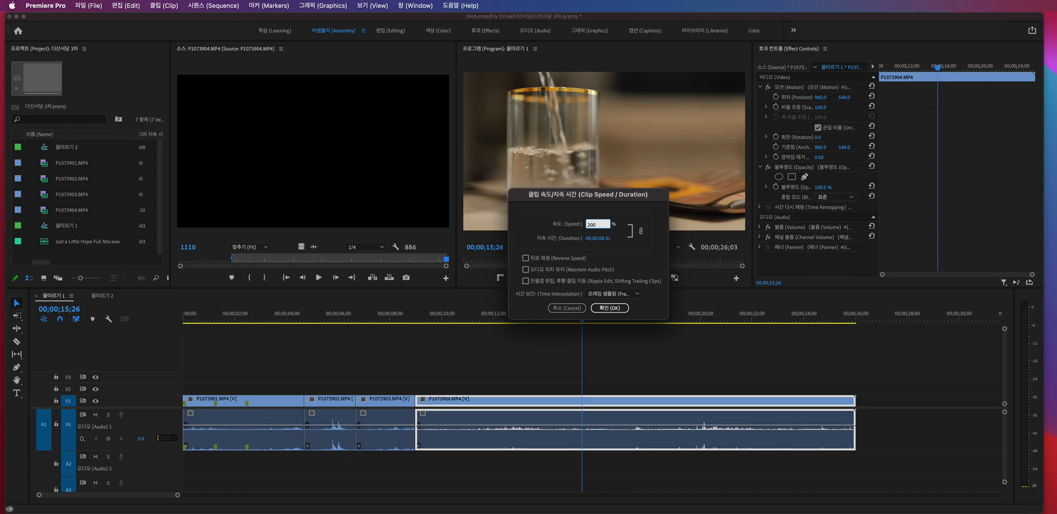
key(Return)
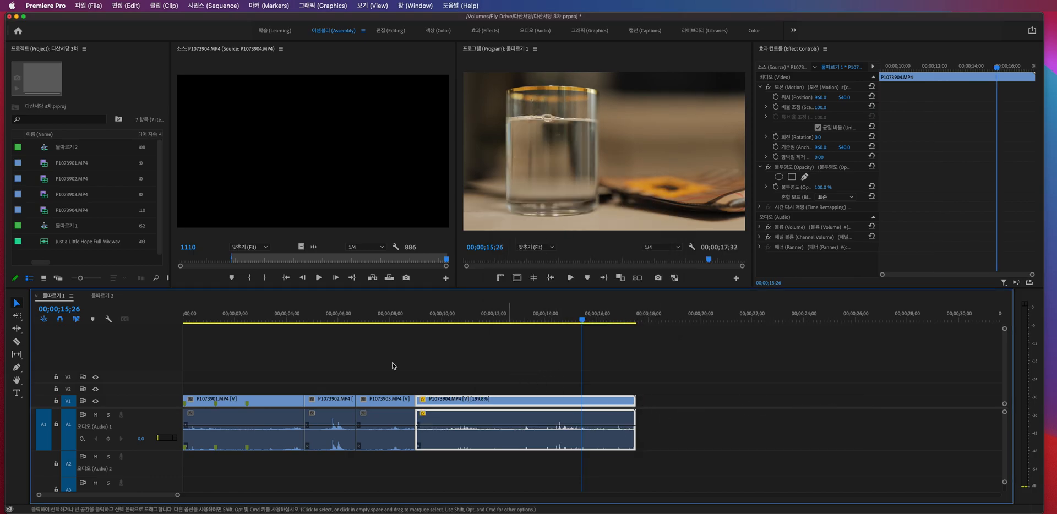
- Play the sped-up P1073904.MP4 from near its start, then undo the speed change
click(421, 318)
key(space)
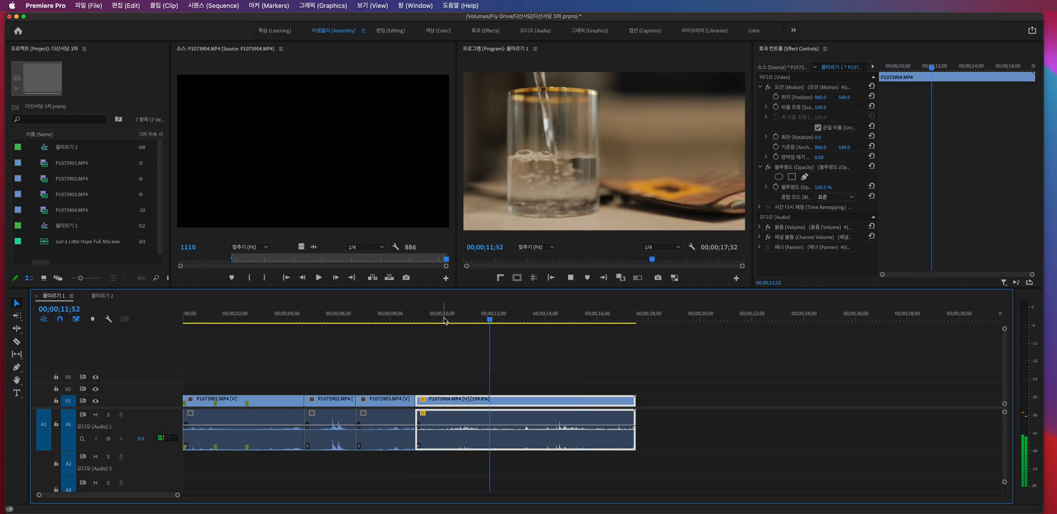
key(space)
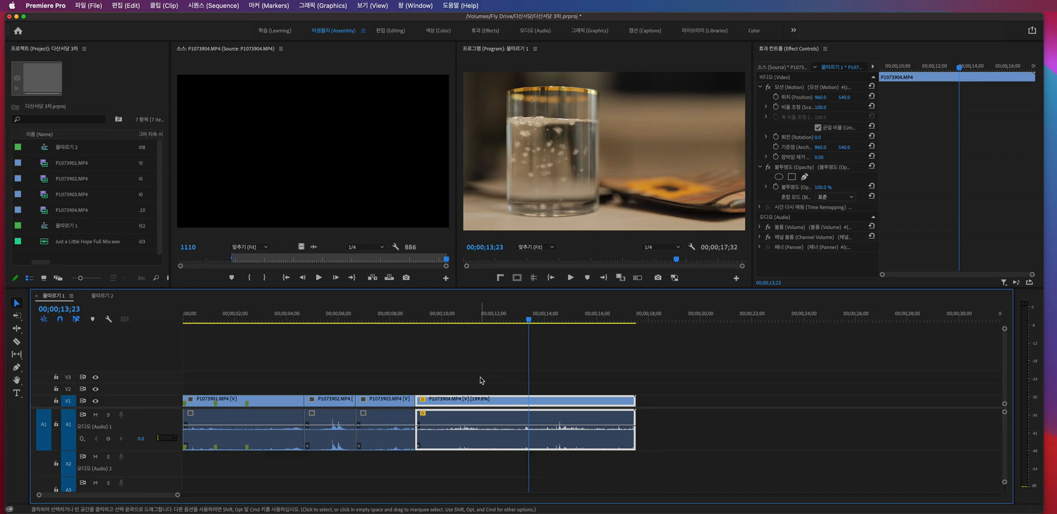
key(super+z)
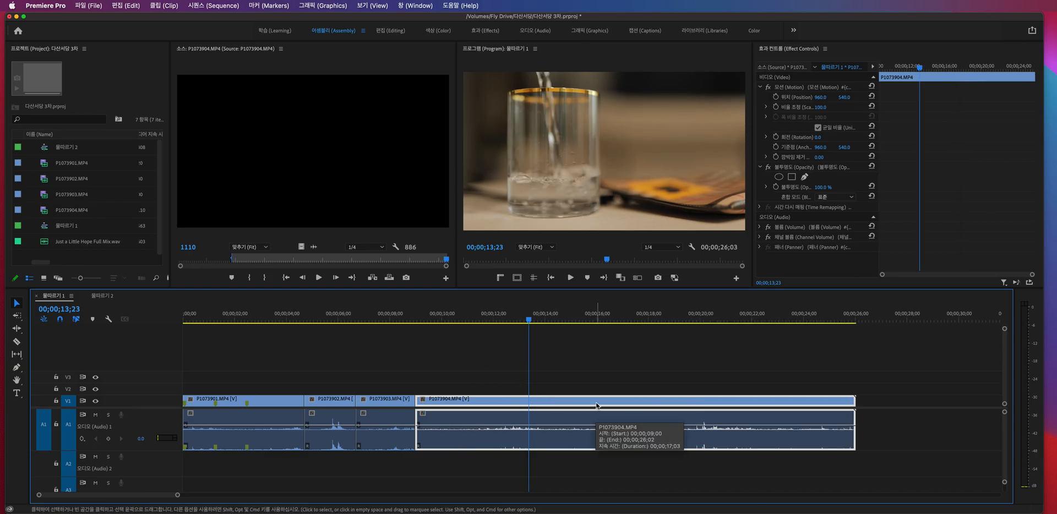
key(super+r)
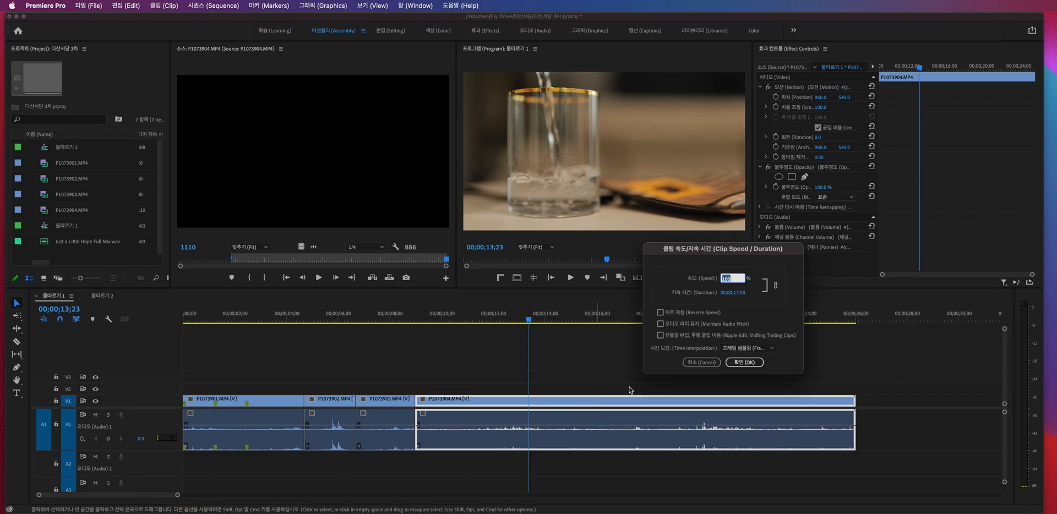
click(702, 362)
key(super+r)
key(Escape)
right_click(577, 404)
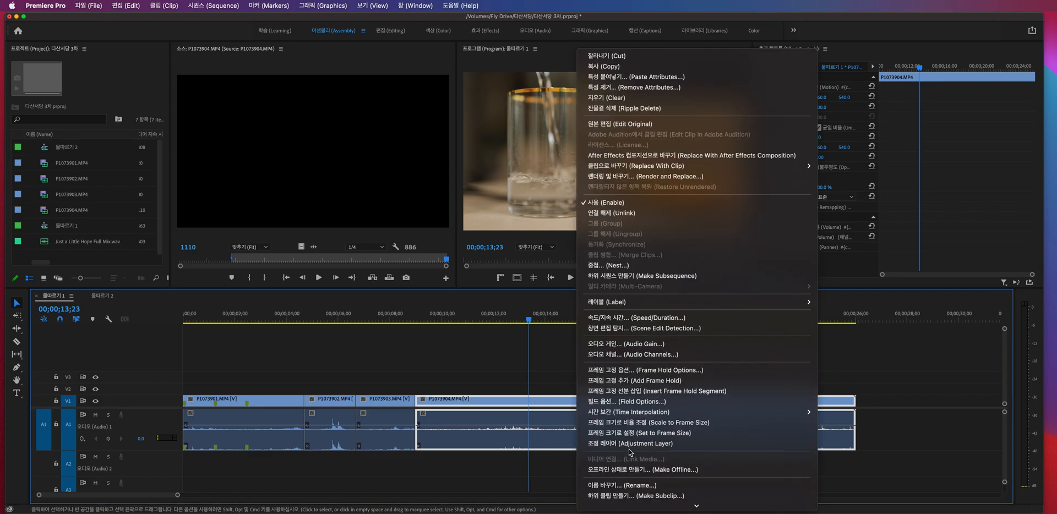
scroll(631, 452, down, 3)
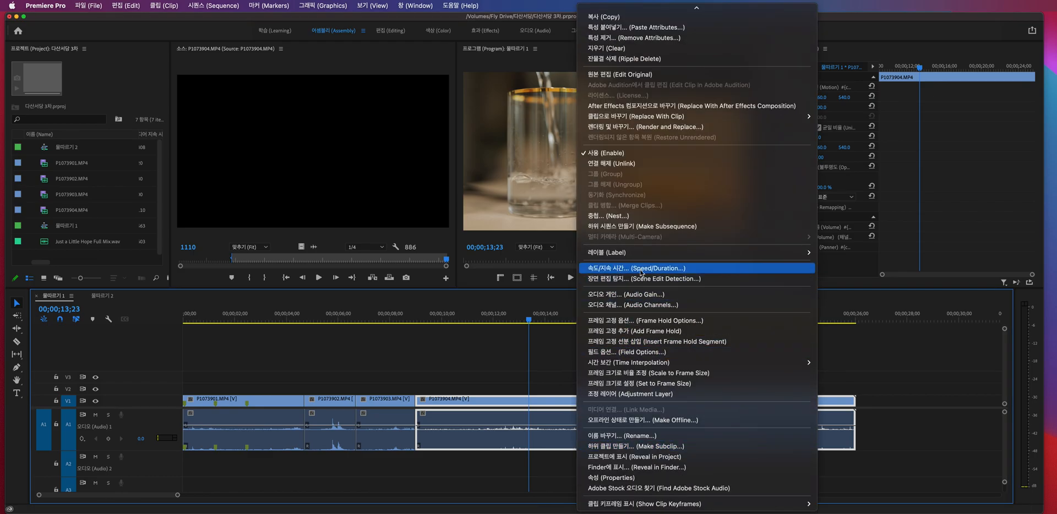
click(566, 372)
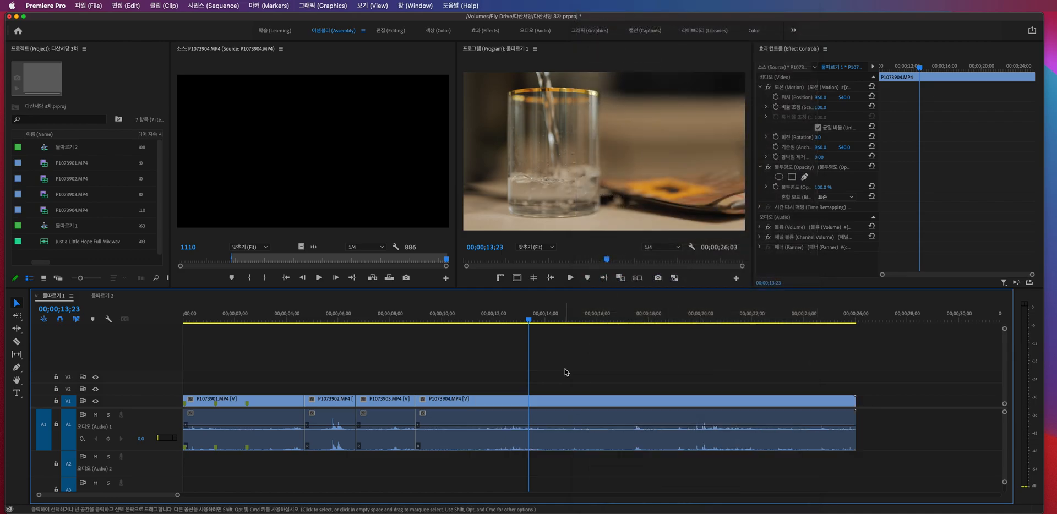
- Slow the P1073904.MP4 clip down to 50% speed
click(573, 403)
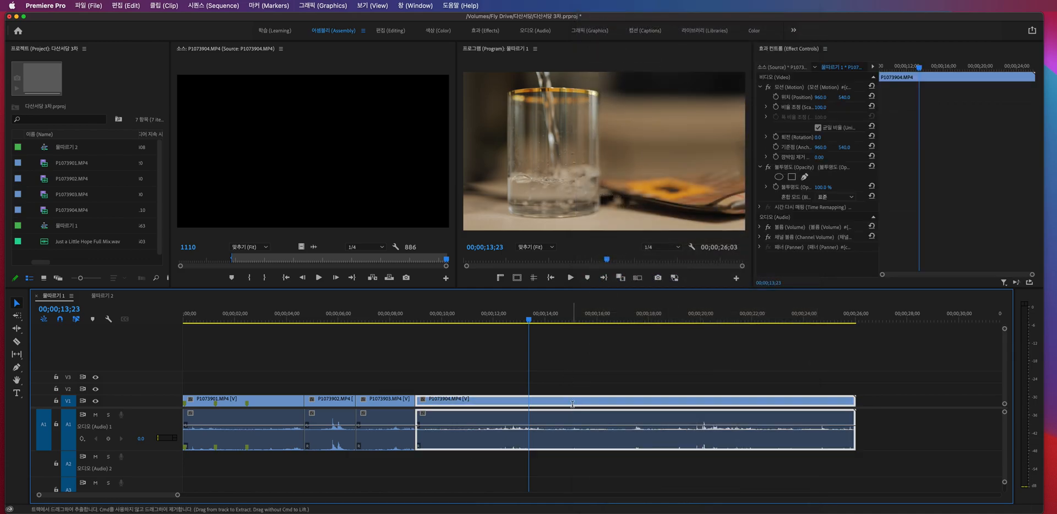
key(super+r)
drag(679, 254, 610, 230)
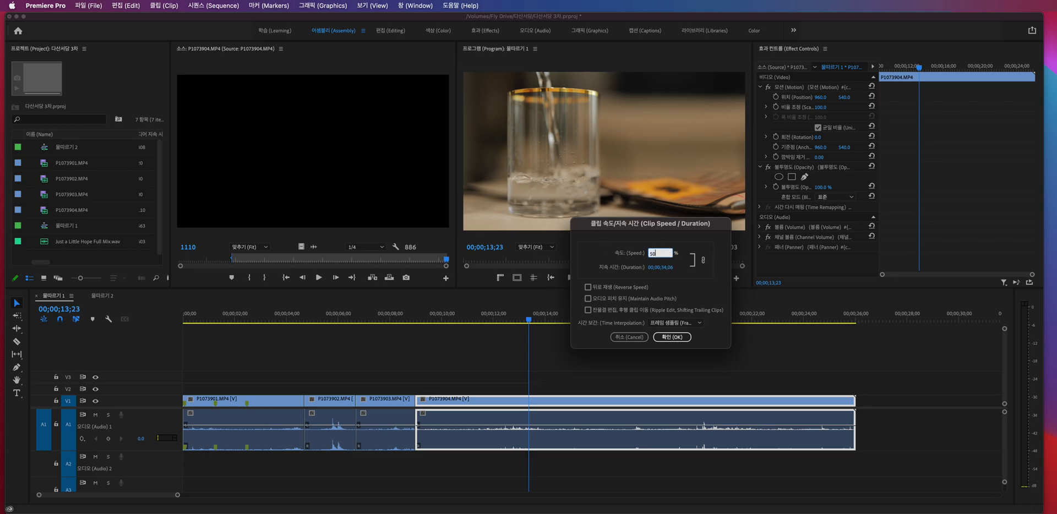
key(Return)
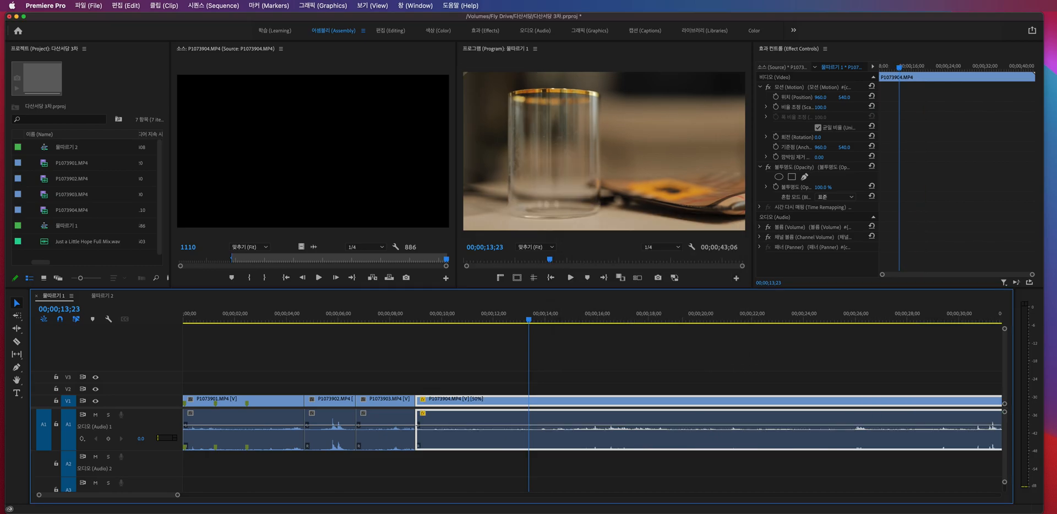
- Play the slowed P1073904.MP4 from near its start, then undo the 50% speed change
click(427, 318)
key(space)
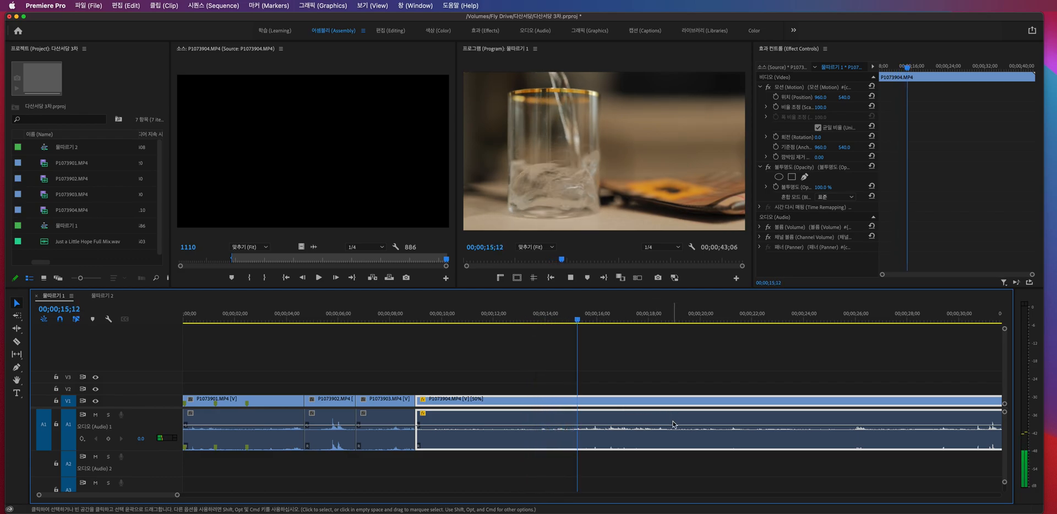
key(space)
key(super+z)
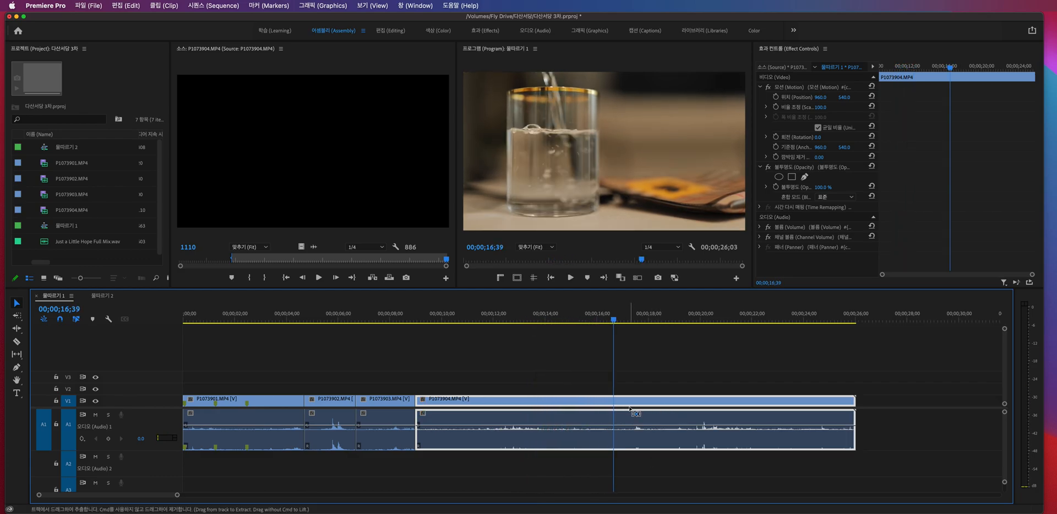
- Split P1073904.MP4 at two points to isolate a section about 1.5 seconds long ending at 00;00;12;51
mouse_move(494, 324)
mouse_down()
mouse_move(472, 322)
mouse_move(488, 320)
mouse_up()
key(super+k)
key(space)
key(space)
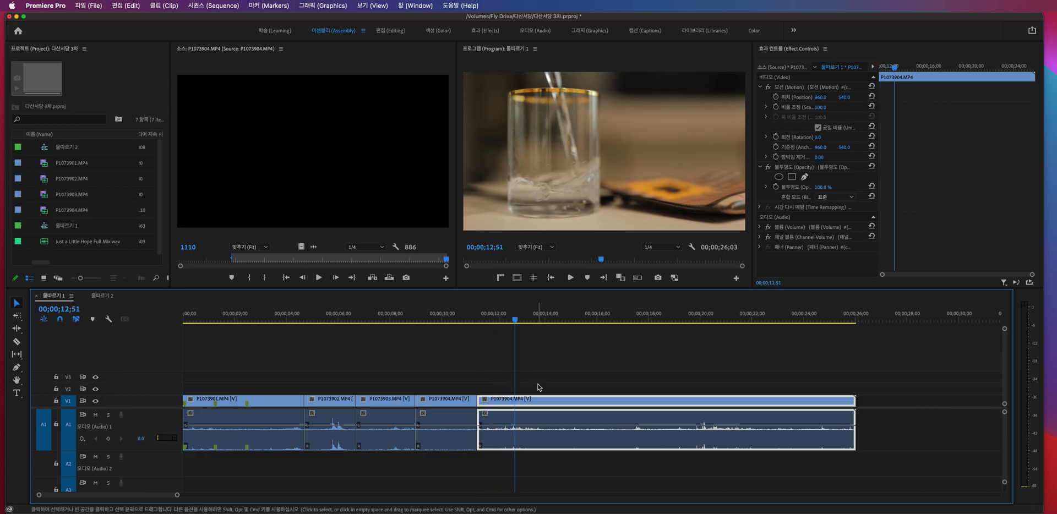
key(super+k)
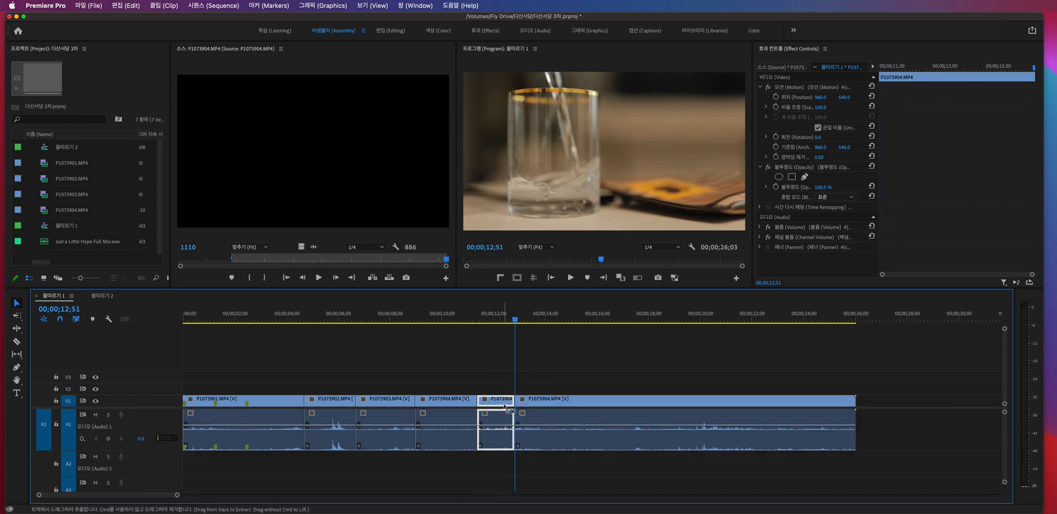
- Set the speed of the isolated middle section of P1073904.MP4 to 200%
key(super+r)
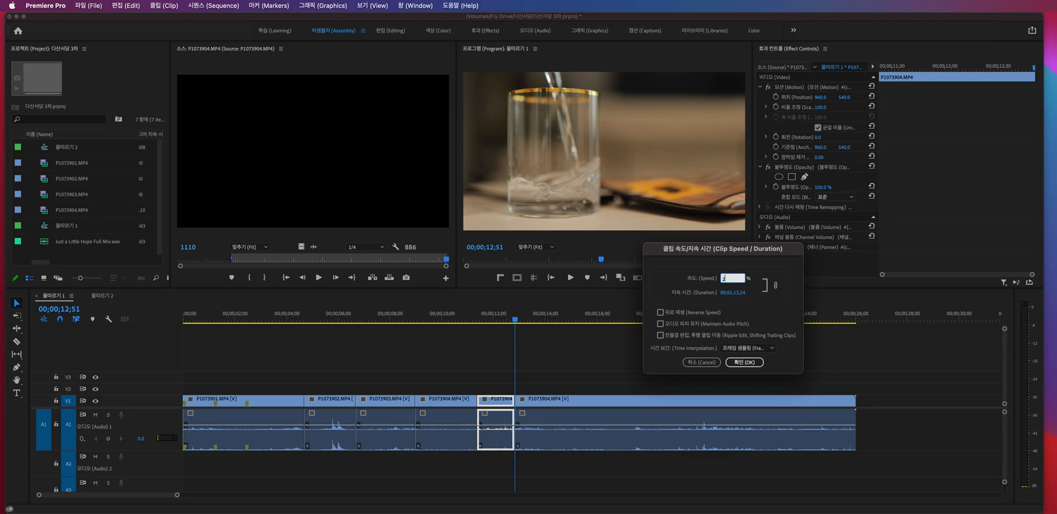
key(Return)
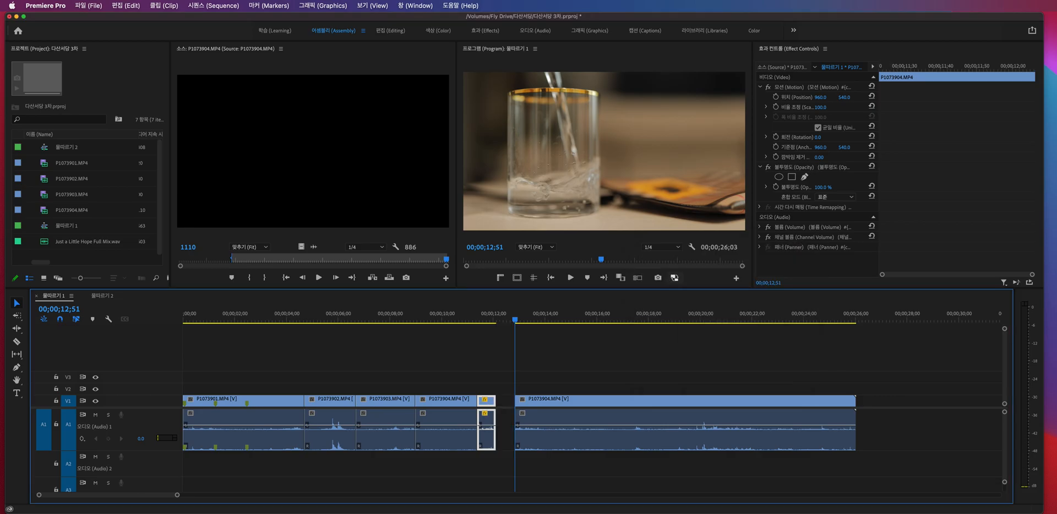
- Close the gap after the sped-up middle section of P1073904.MP4 and play across it from 00;00;11;01
click(507, 403)
key(Delete)
click(468, 318)
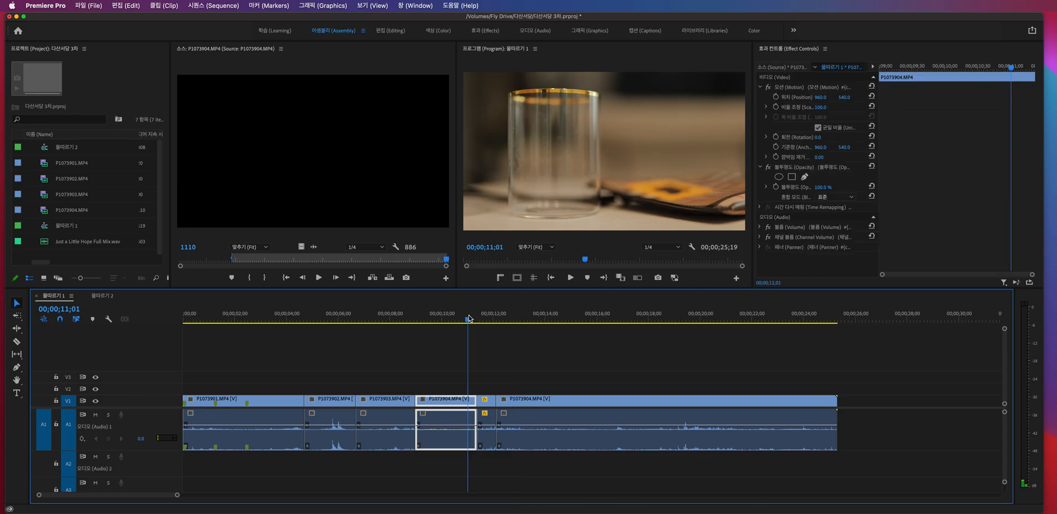
key(space)
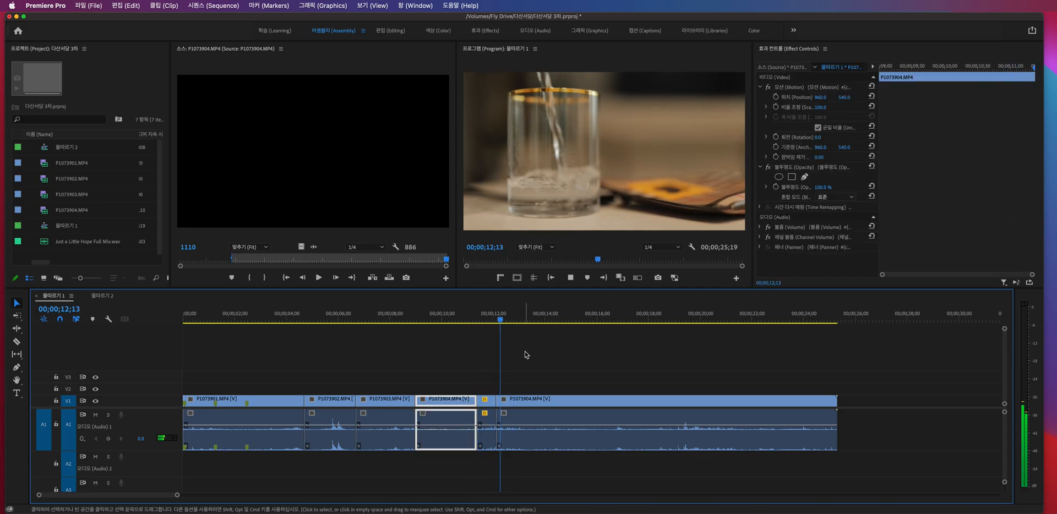
key(space)
- Undo the gap removal and the 200% speed change, and try slowing the isolated middle section to 50%
key(super+z)
key(super+z)
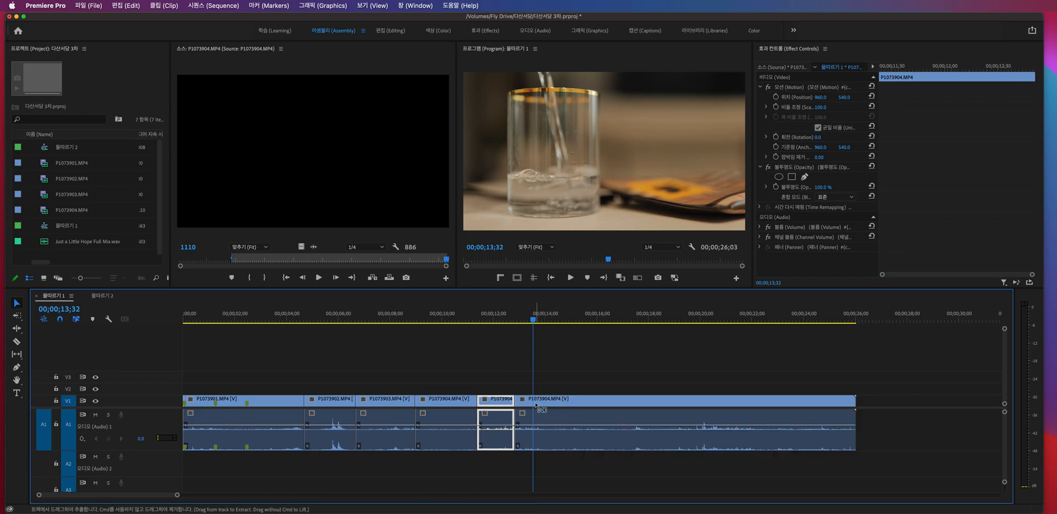
key(super+r)
text(50)
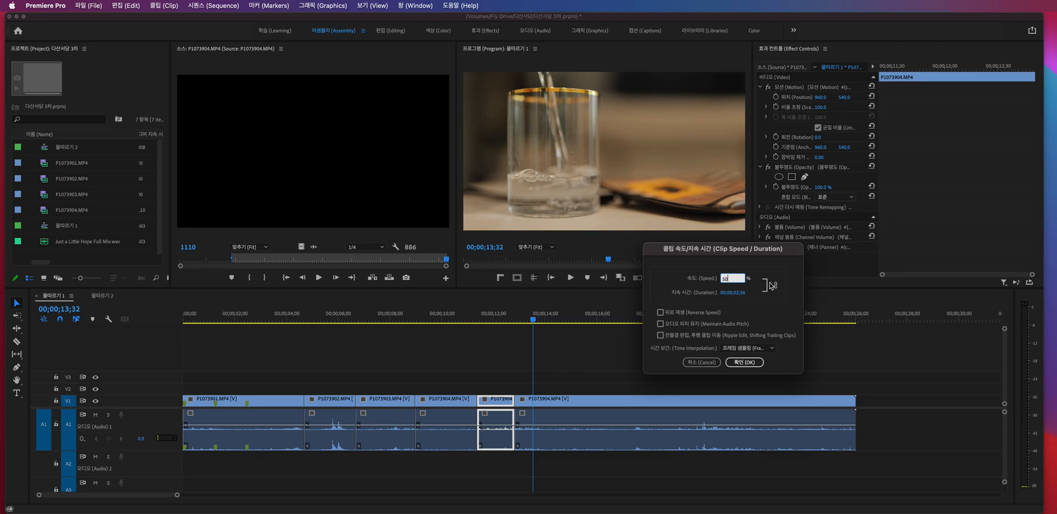
key(Return)
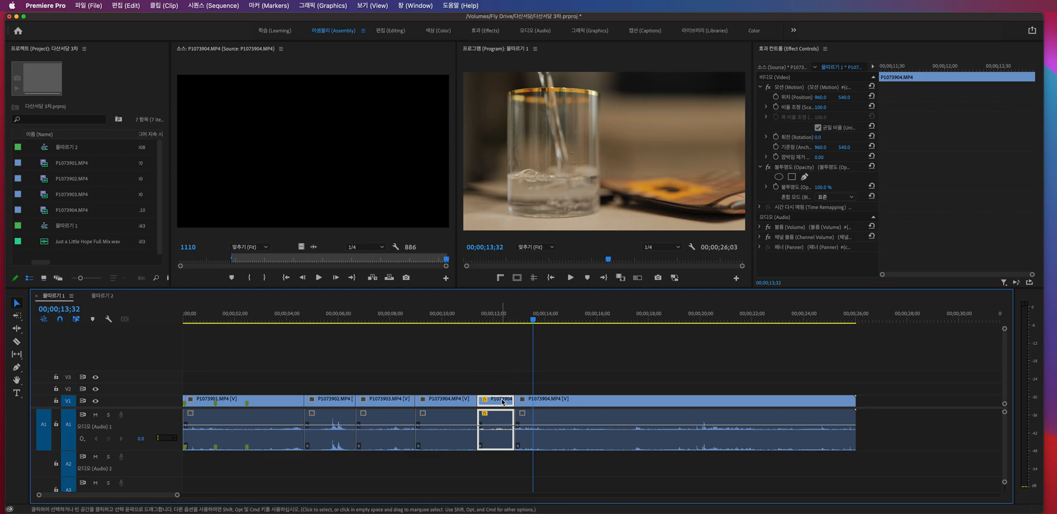
click(547, 402)
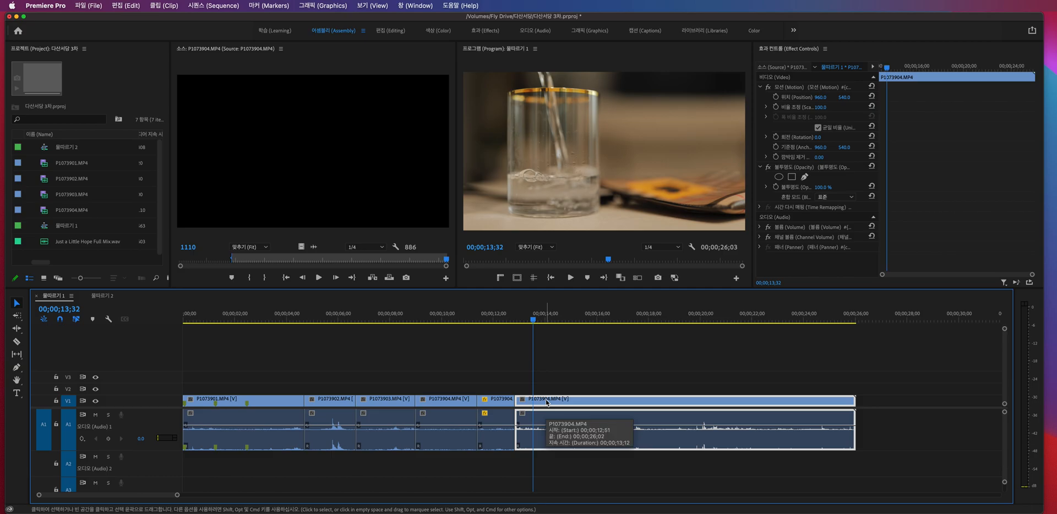
click(512, 373)
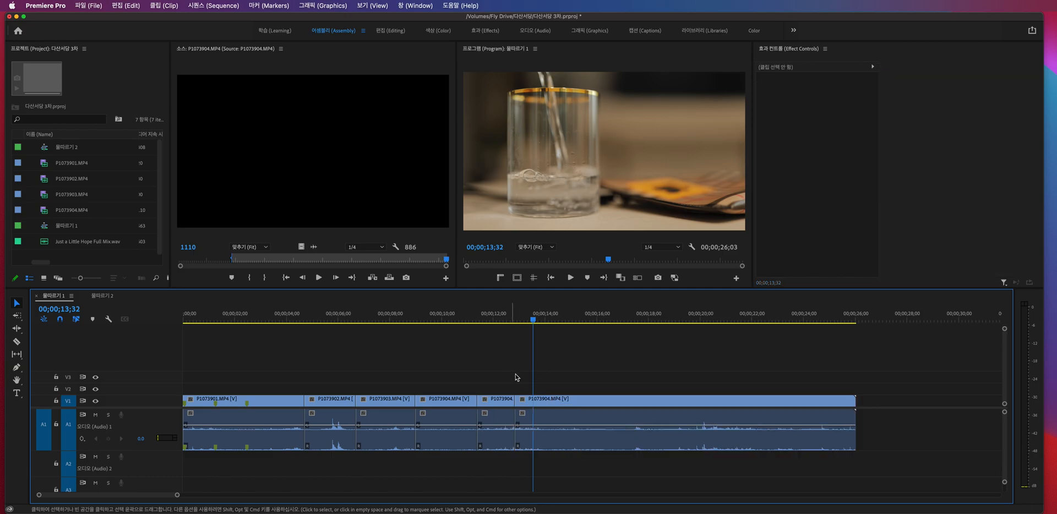
- Shift the last P1073904.MP4 section about 2 seconds forward in time and slow the isolated middle section to 50%
drag(532, 404, 584, 404)
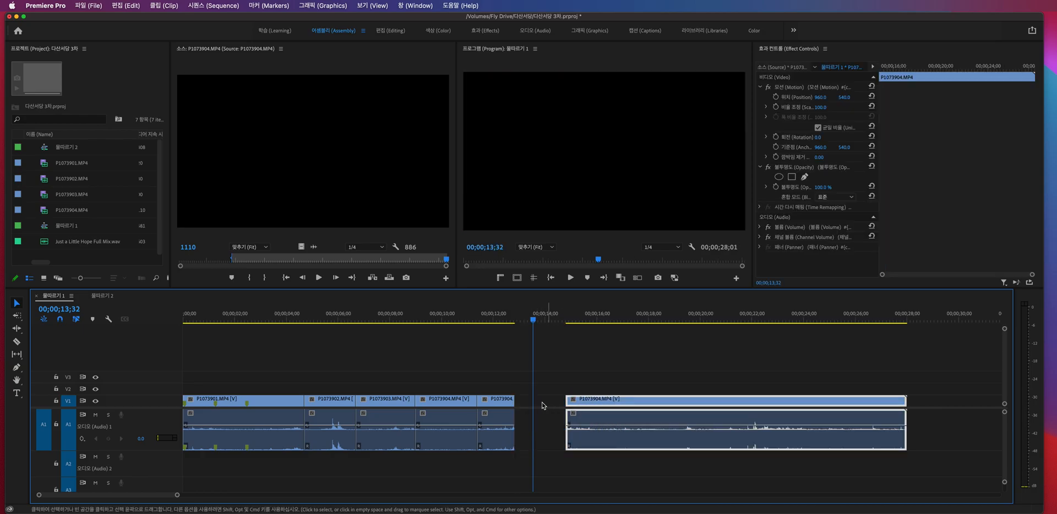
click(502, 400)
key(super+r)
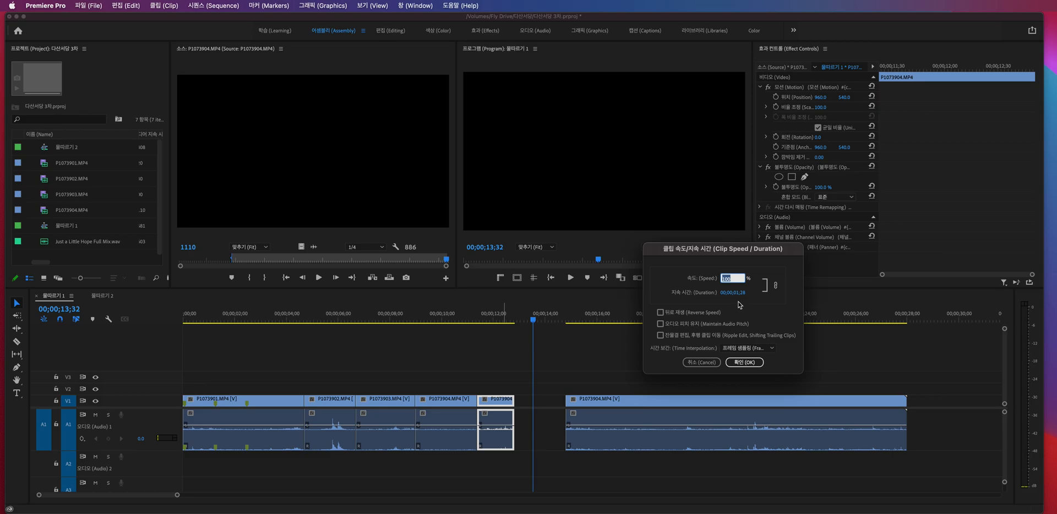
text(50)
key(Return)
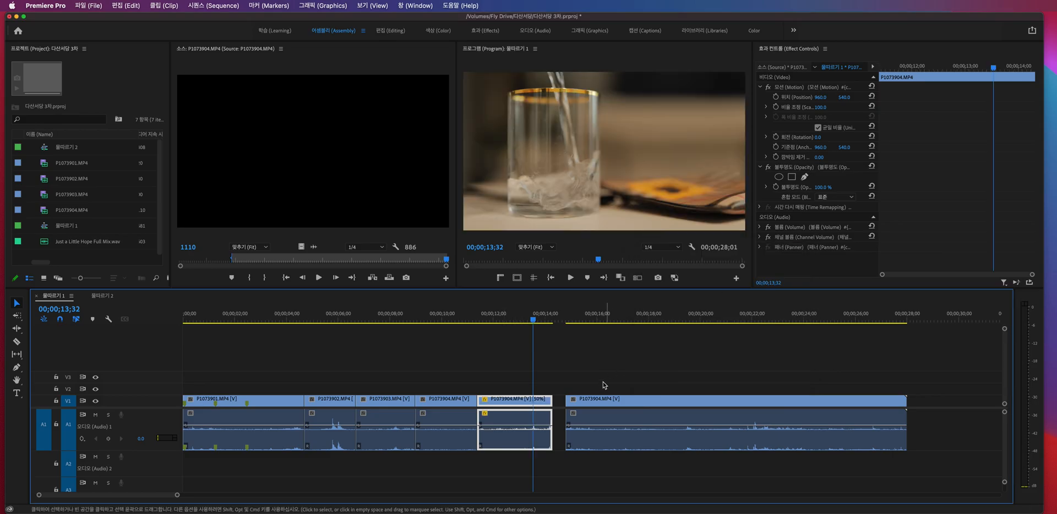
- Close the gap after the 50% section and play across the slowed part from just before it
click(559, 402)
key(Delete)
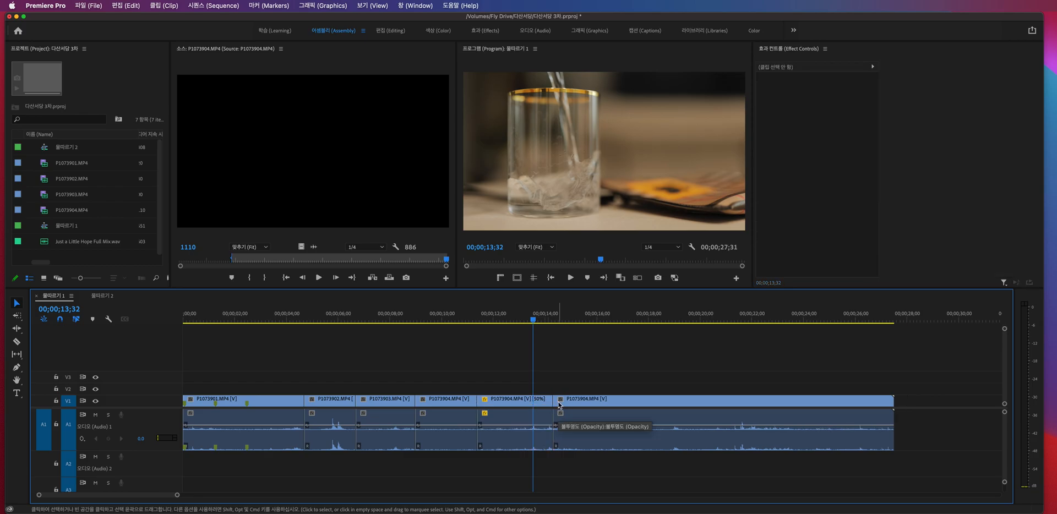
click(470, 320)
key(space)
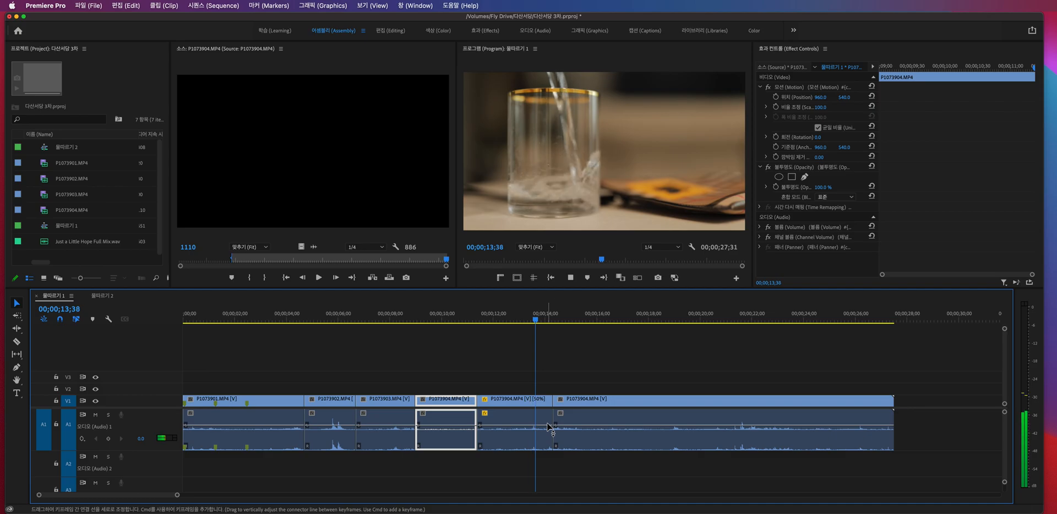
key(space)
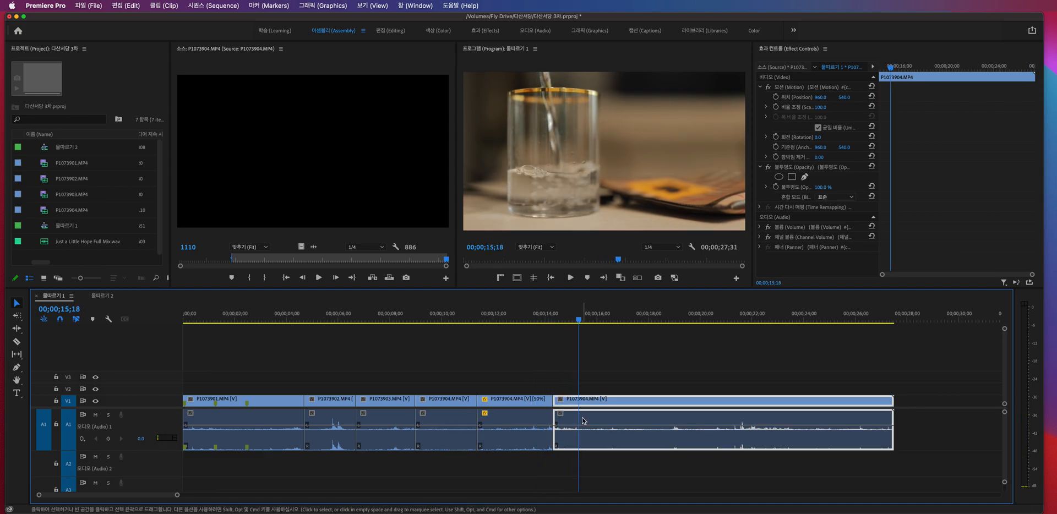
- Undo the gap removal, the 50% speed change and the shift of the last section
key(super+z)
key(super+z)
key(super+z)
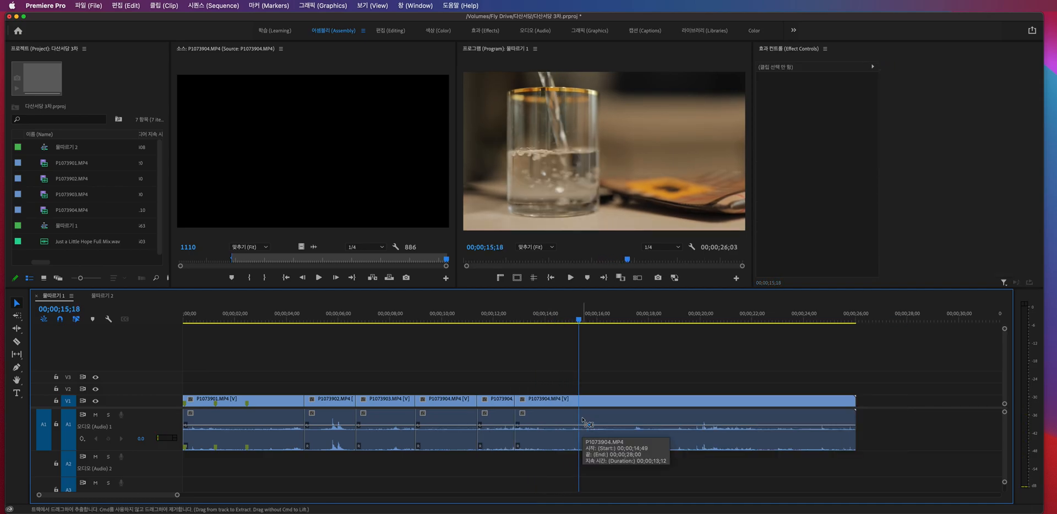
- Slow the isolated middle section of P1073904.MP4 to 50% with Ripple Edit, Shifting Trailing Clips enabled
click(504, 406)
key(super+r)
drag(716, 248, 681, 236)
text(50)
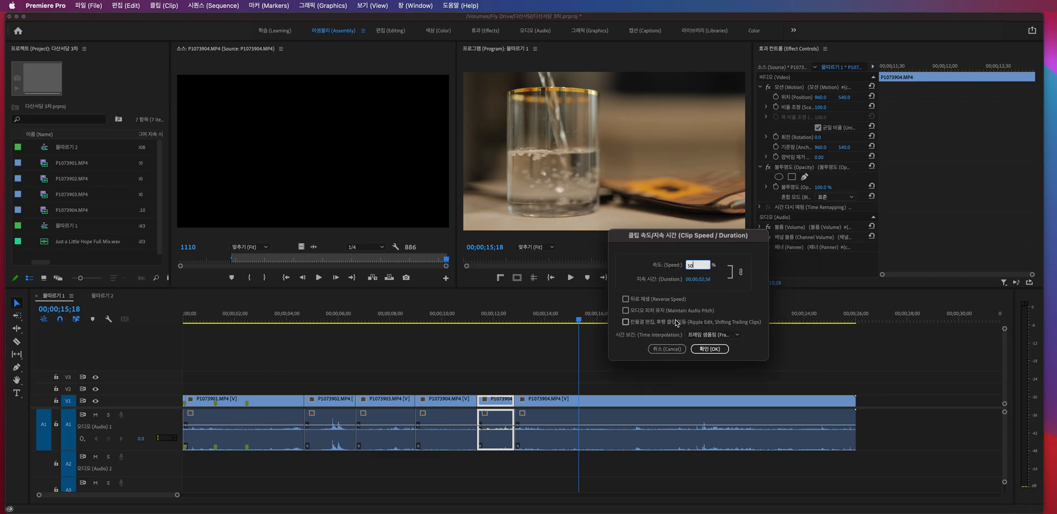
click(626, 322)
click(710, 349)
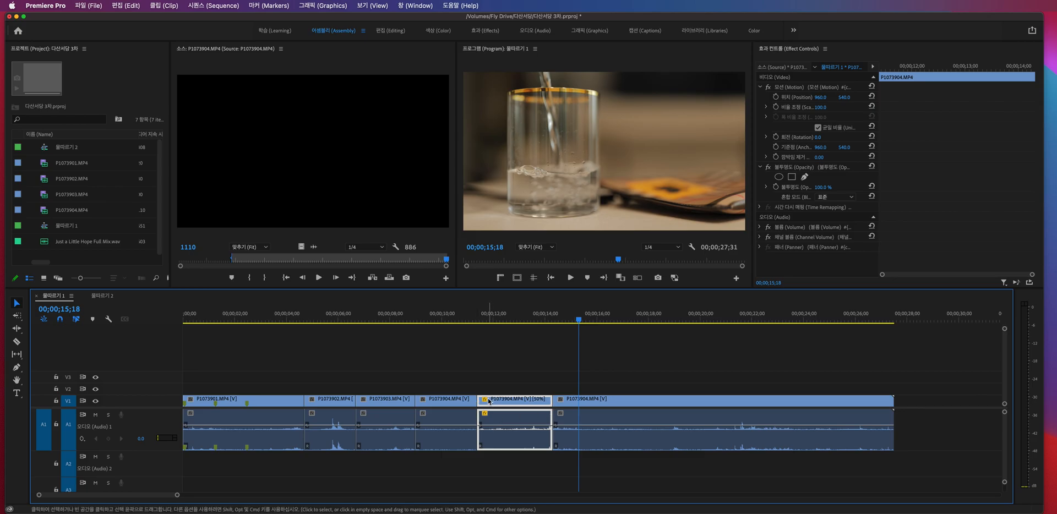
click(587, 402)
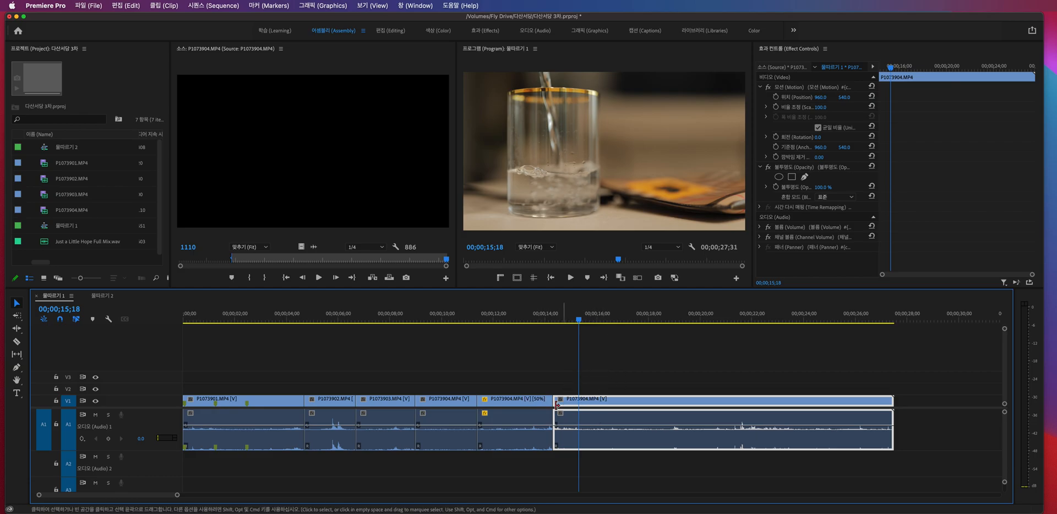
- Set the isolated section's speed back to 100% and restore P1073904.MP4 to a single unsplit clip
click(537, 405)
key(super+r)
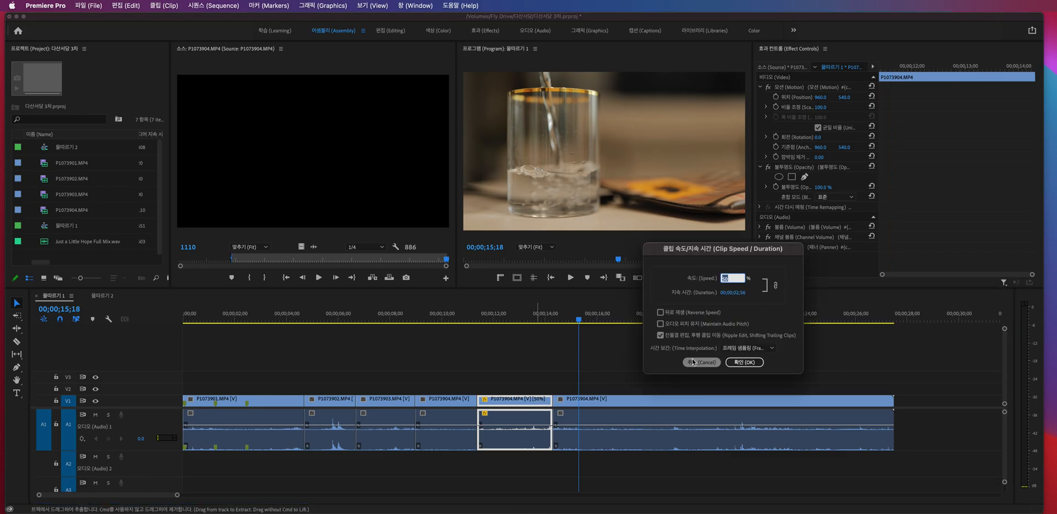
text(100)
key(Return)
key(super+r)
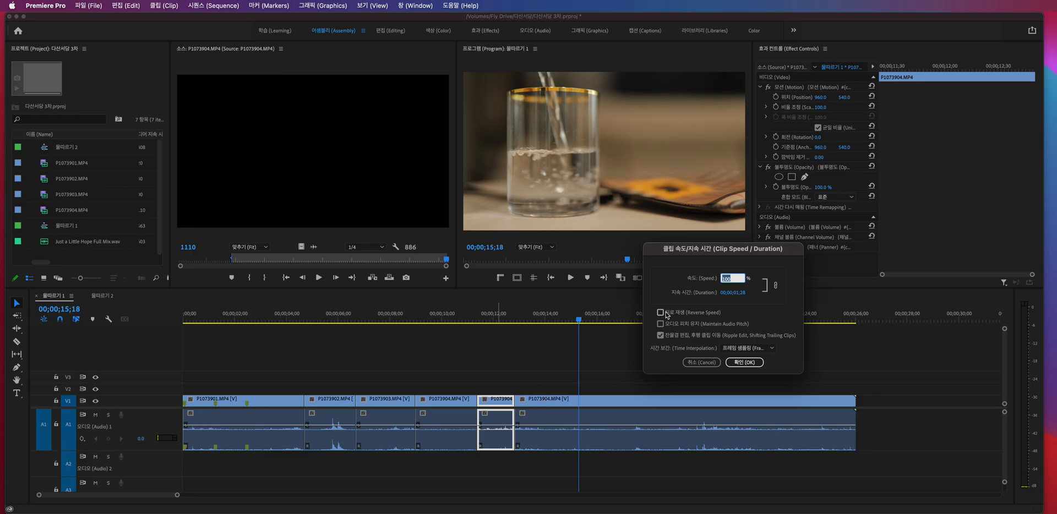
key(Return)
click(609, 381)
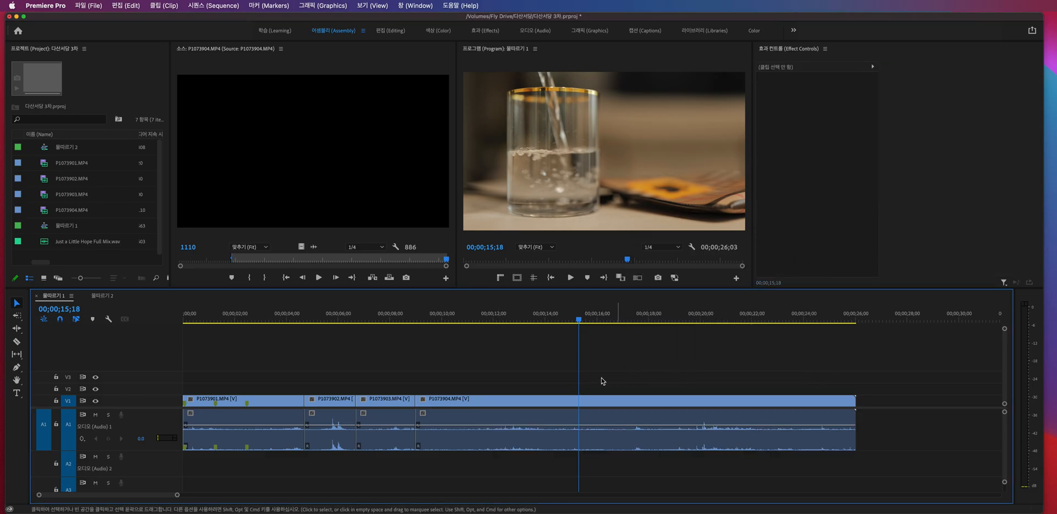
- Apply Reverse Speed to the whole P1073904.MP4 clip at 100% and play the reversed footage
click(549, 432)
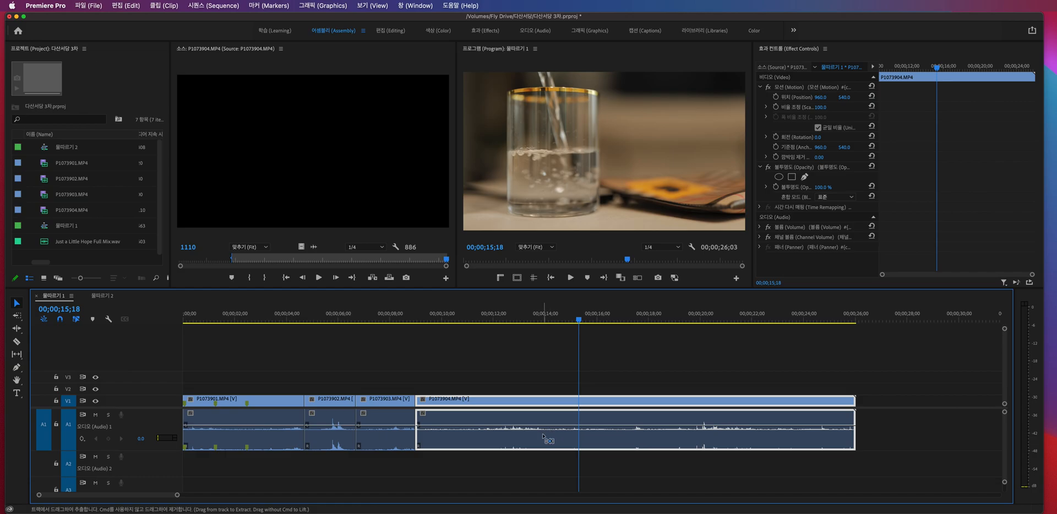
key(super+r)
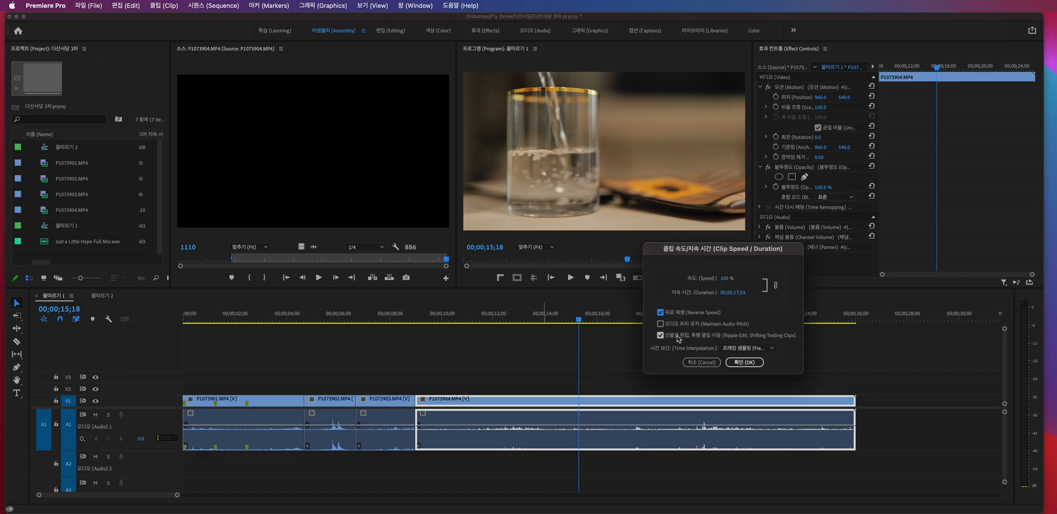
click(744, 363)
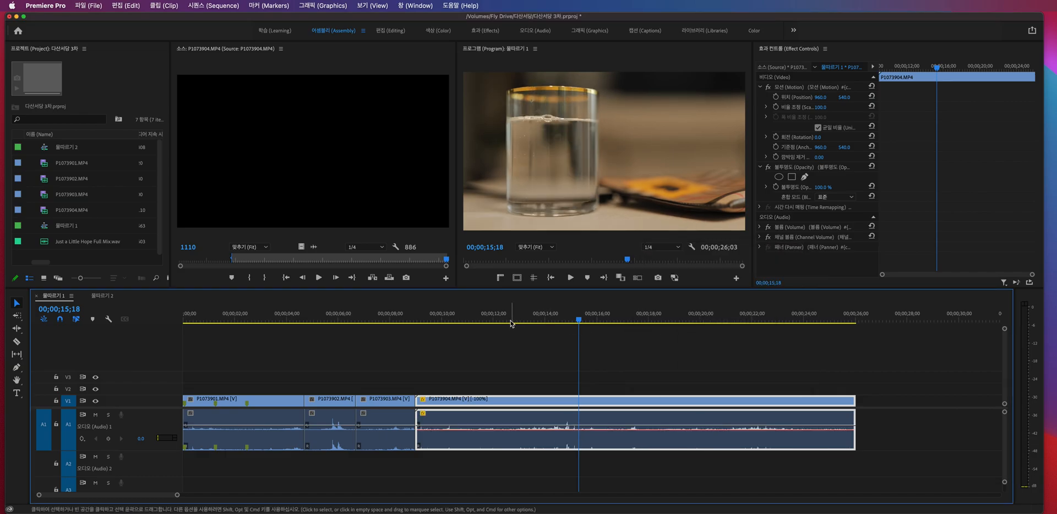
click(448, 321)
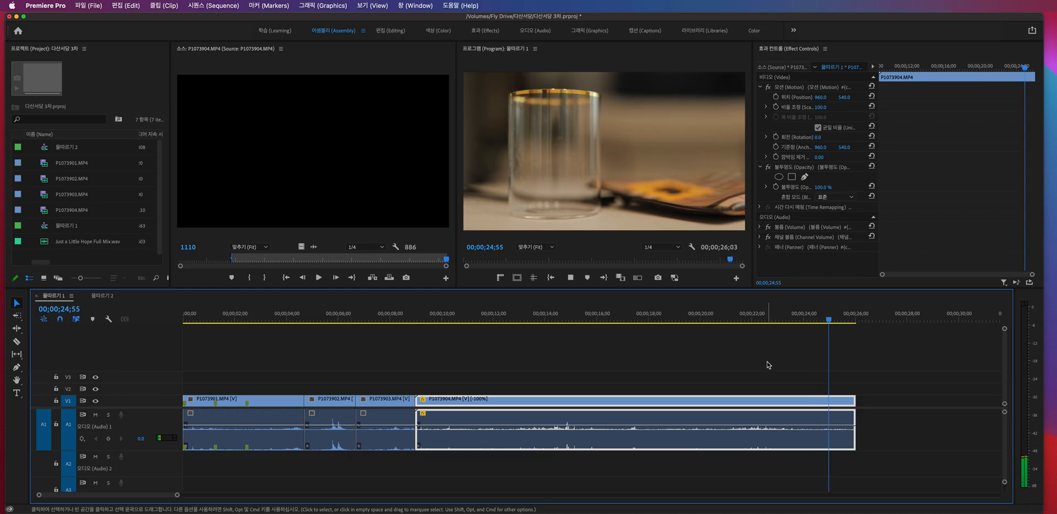
key(space)
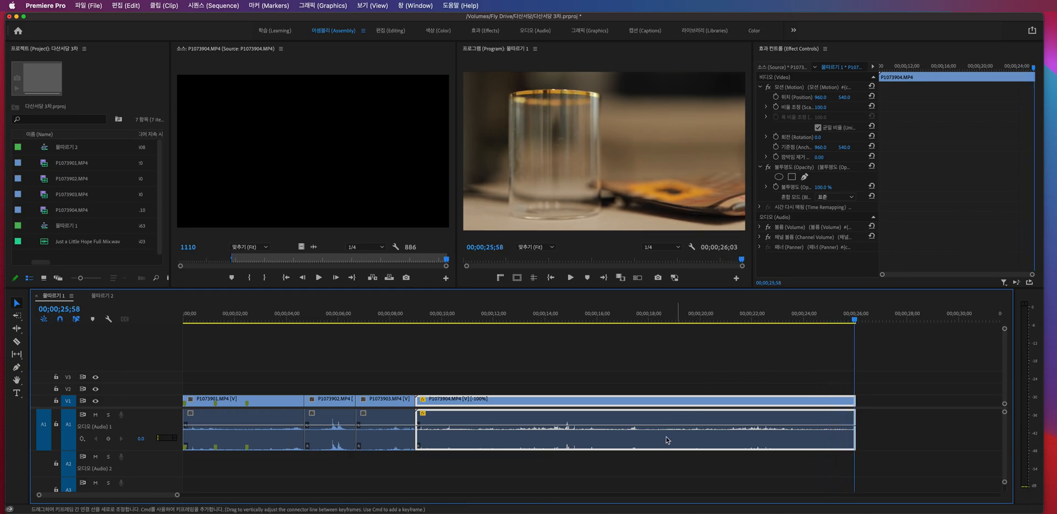
- Set the speed of the reversed P1073904.MP4 clip to 400%
key(super+r)
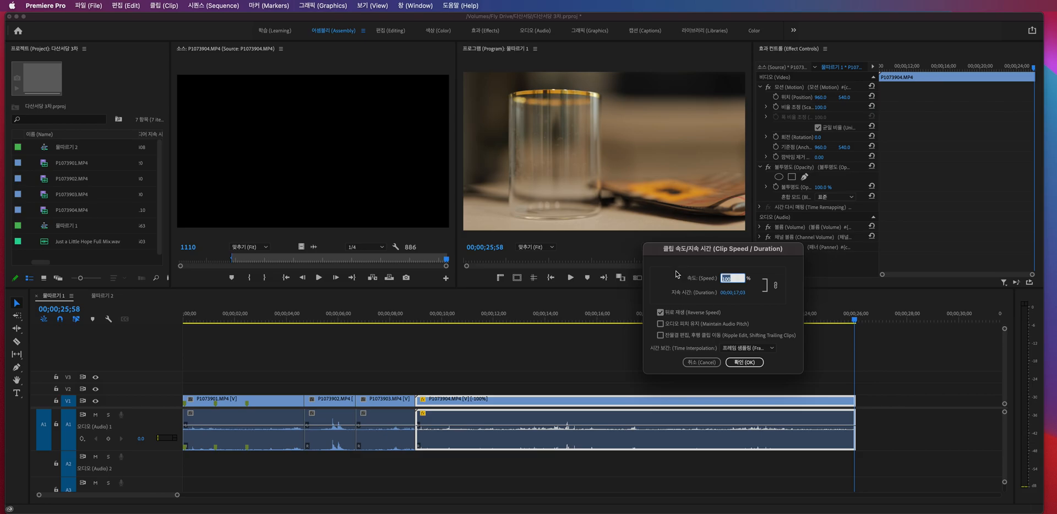
text(400)
key(Return)
- Play the reversed 400% clip from its start at 00;00;09;02, and undo the 400% speed change
click(418, 322)
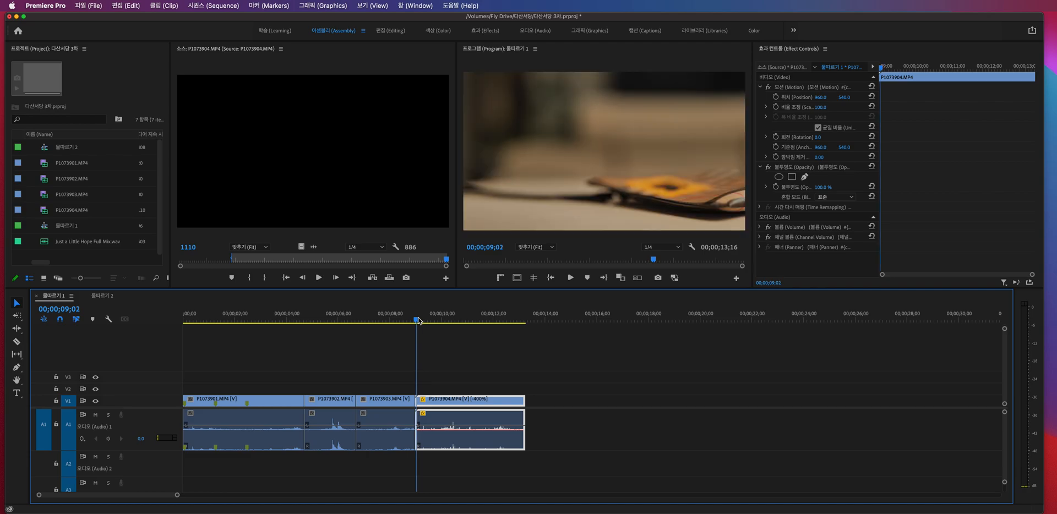
key(space)
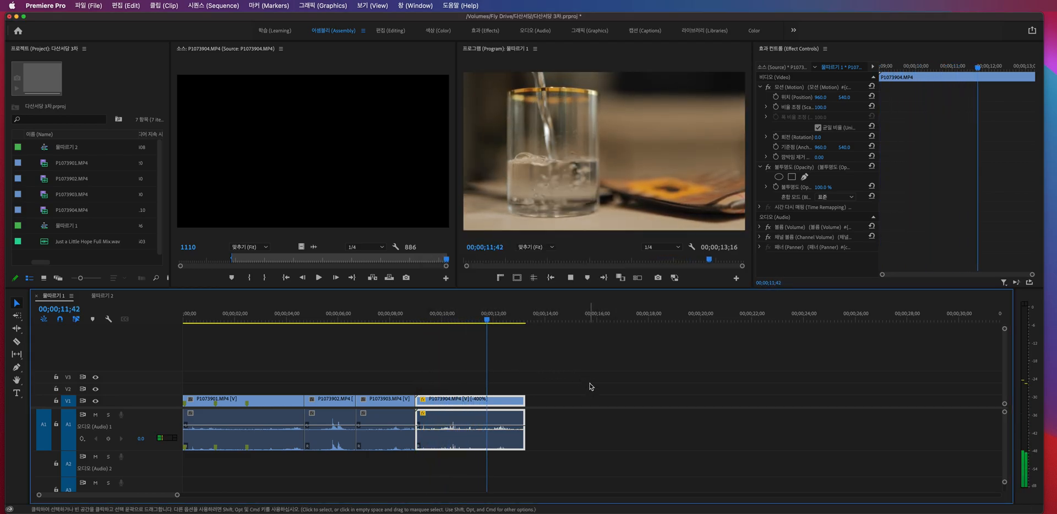
key(space)
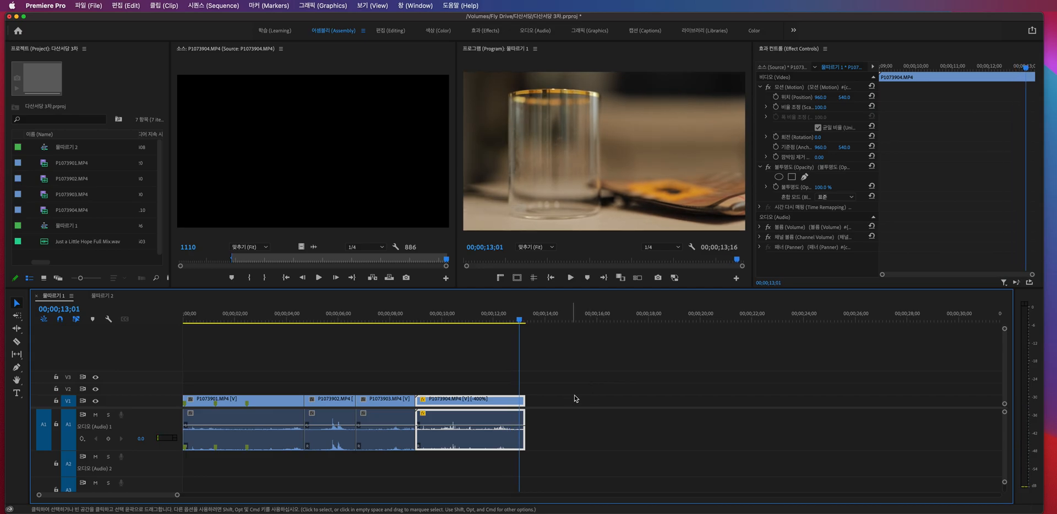
key(super+z)
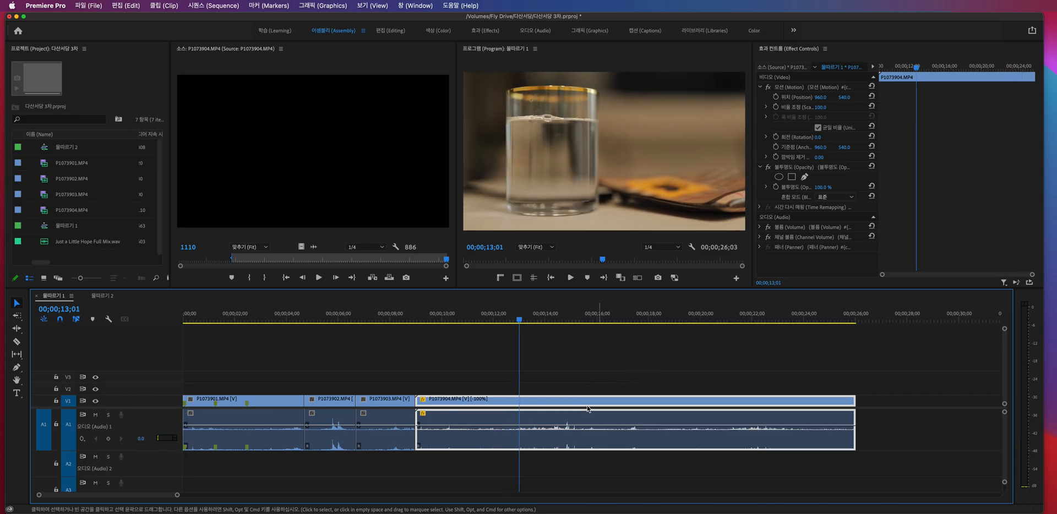
- Turn off Reverse Speed in the Clip Speed/Duration settings of P1073904.MP4 and review the Time Interpolation options, keeping Frame Sampling
key(super+r)
click(660, 312)
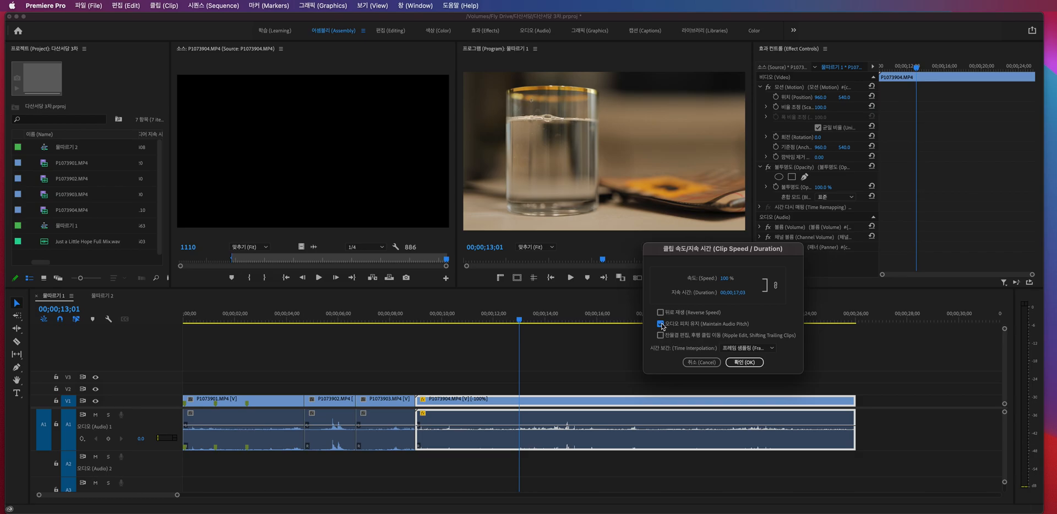
click(764, 349)
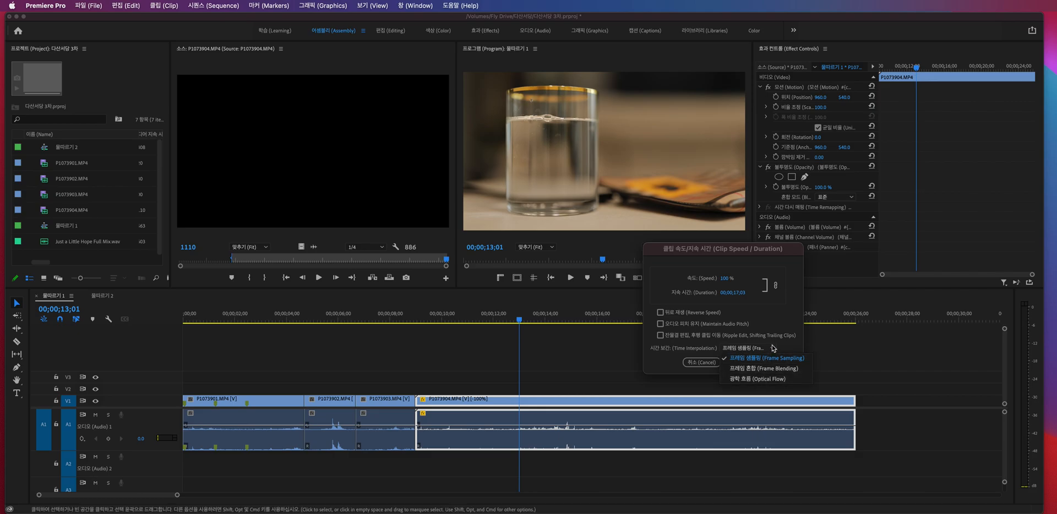
click(773, 349)
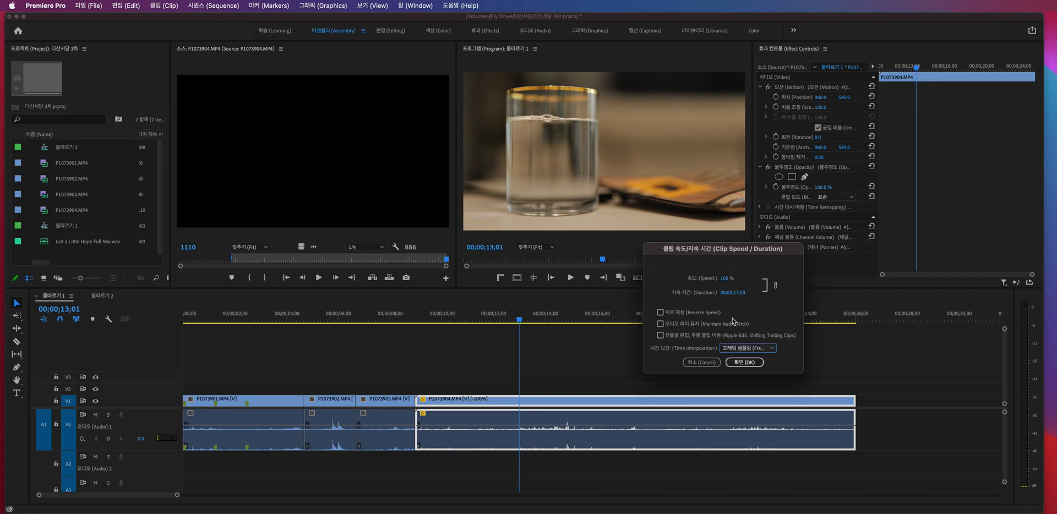
drag(733, 252, 712, 244)
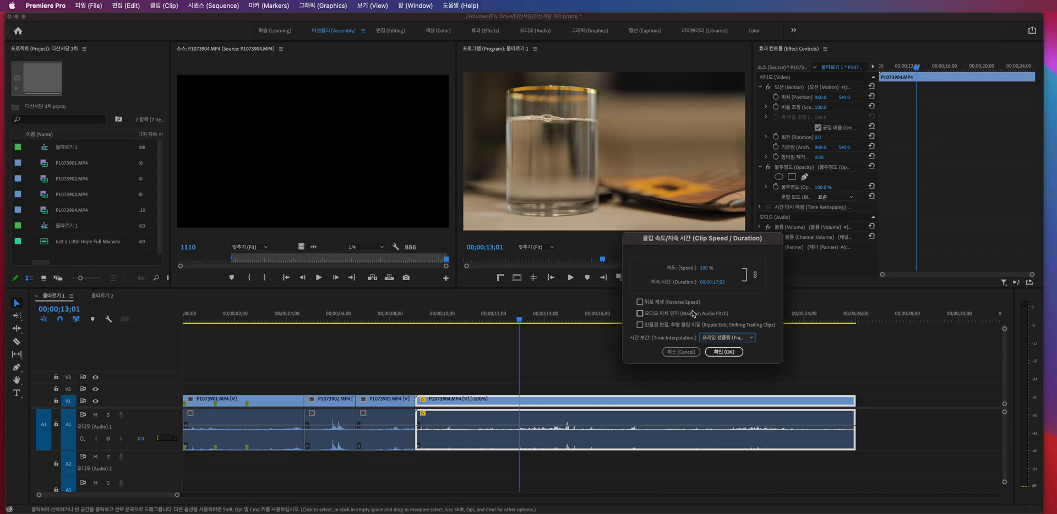
- Set the duration of P1073904.MP4 to 5 seconds, scrub through the result, and undo the duration change
click(721, 283)
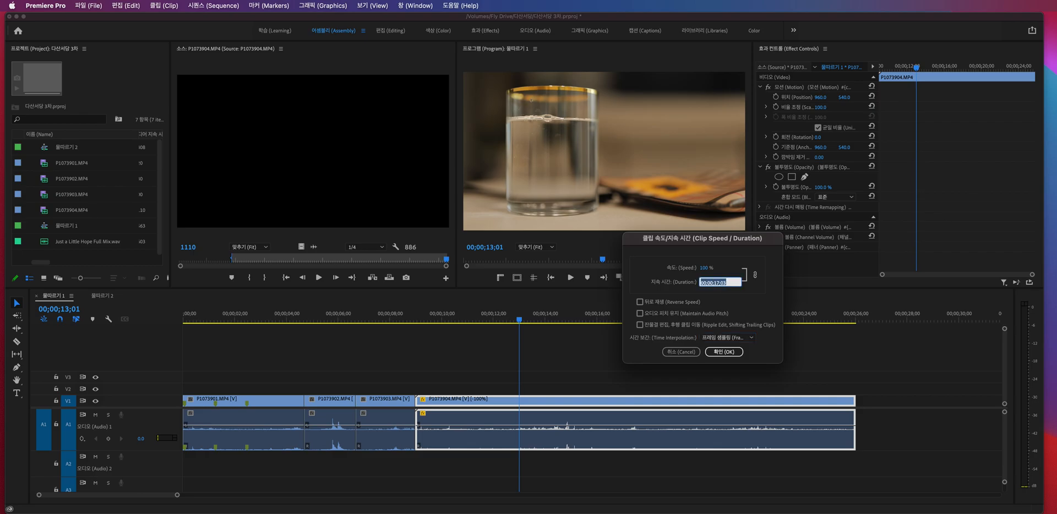
text(500)
key(Tab)
click(731, 352)
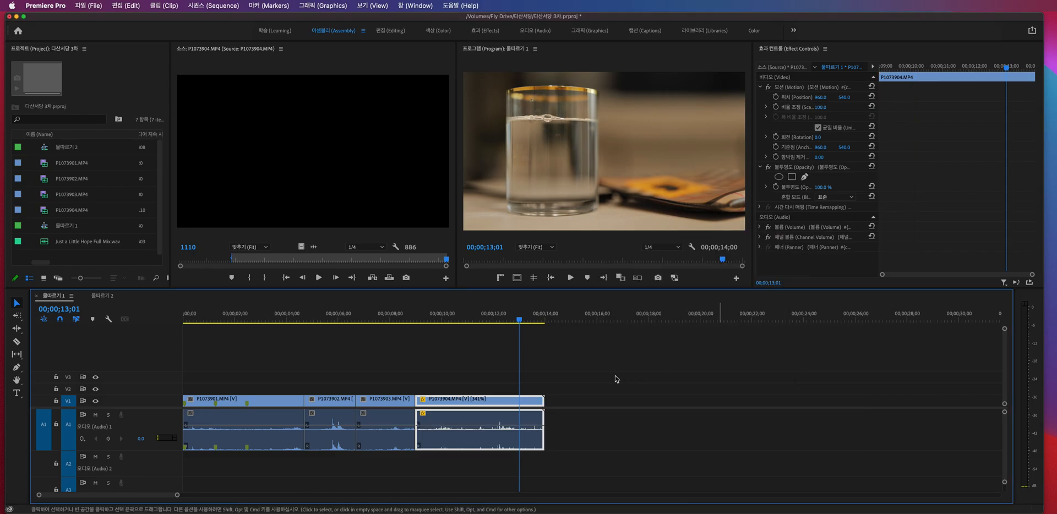
drag(421, 319, 518, 311)
key(super+z)
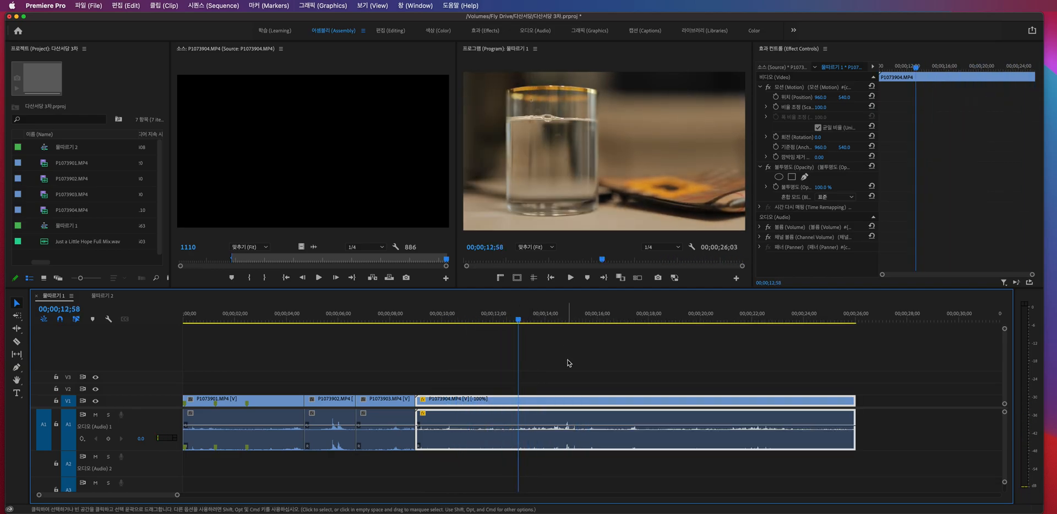
- Play part of the reversed P1073904.MP4 clip and add a sequence marker at 00;00;11;24
click(564, 361)
drag(443, 319, 477, 311)
key(space)
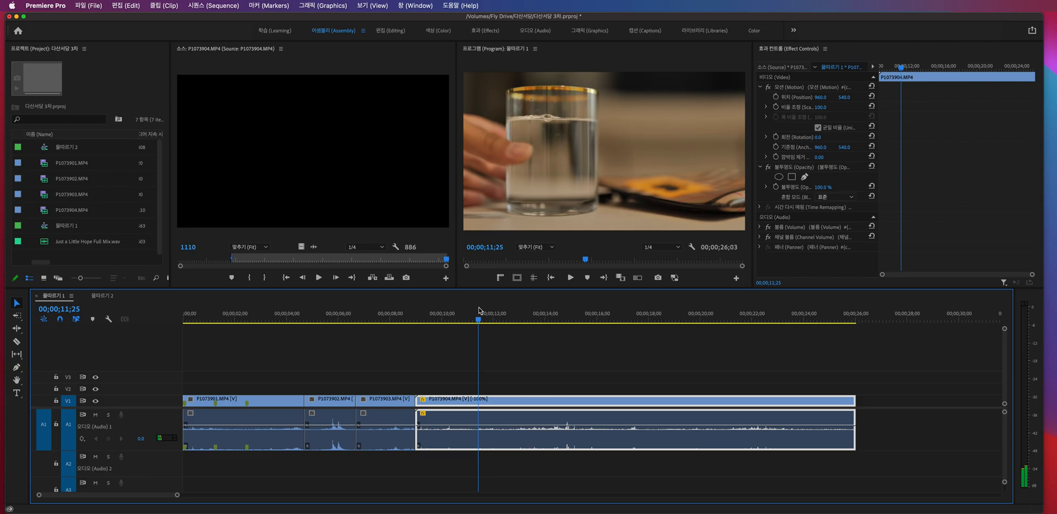
key(Left)
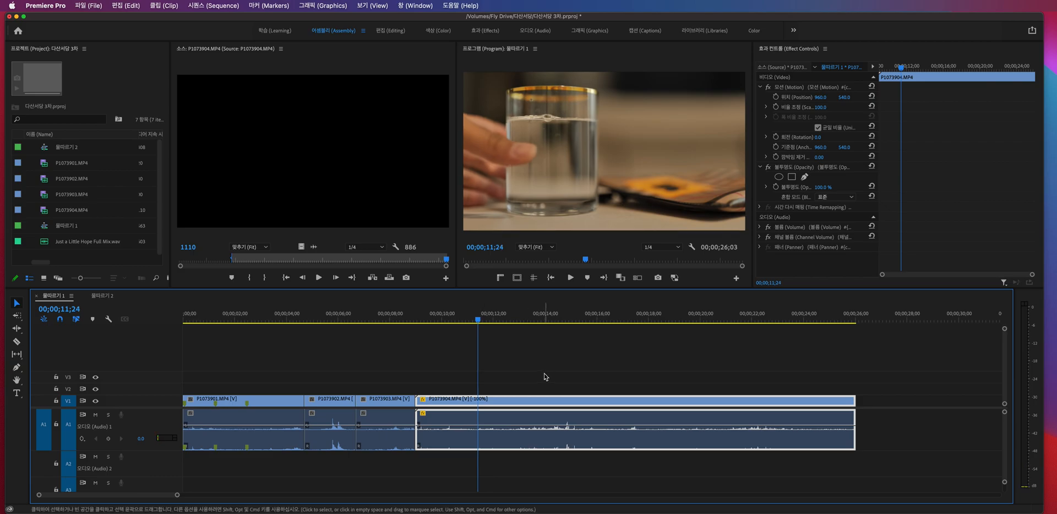
key(m)
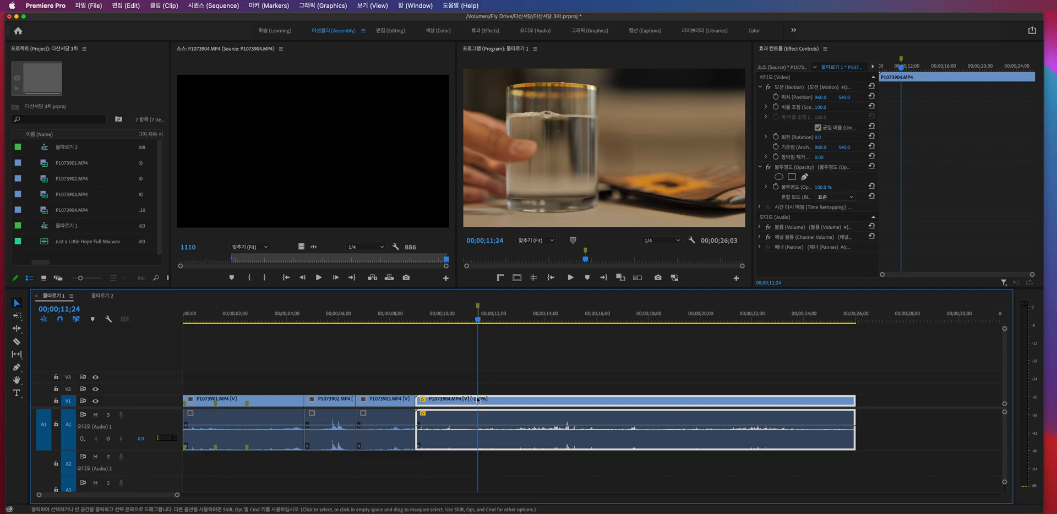
- Set the speed of P1073904.MP4 to 500% with Reverse Speed turned off
key(super+r)
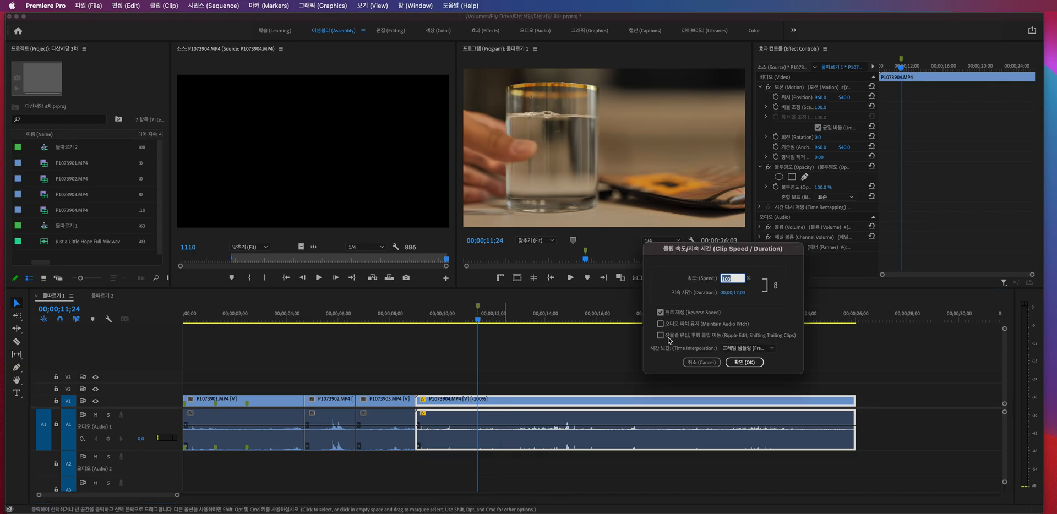
text(5)
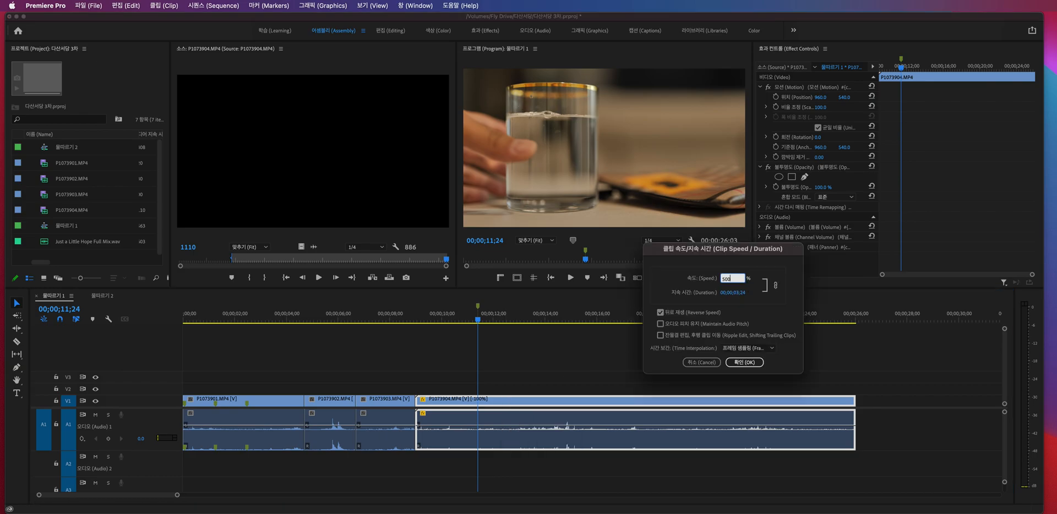
click(663, 312)
key(Return)
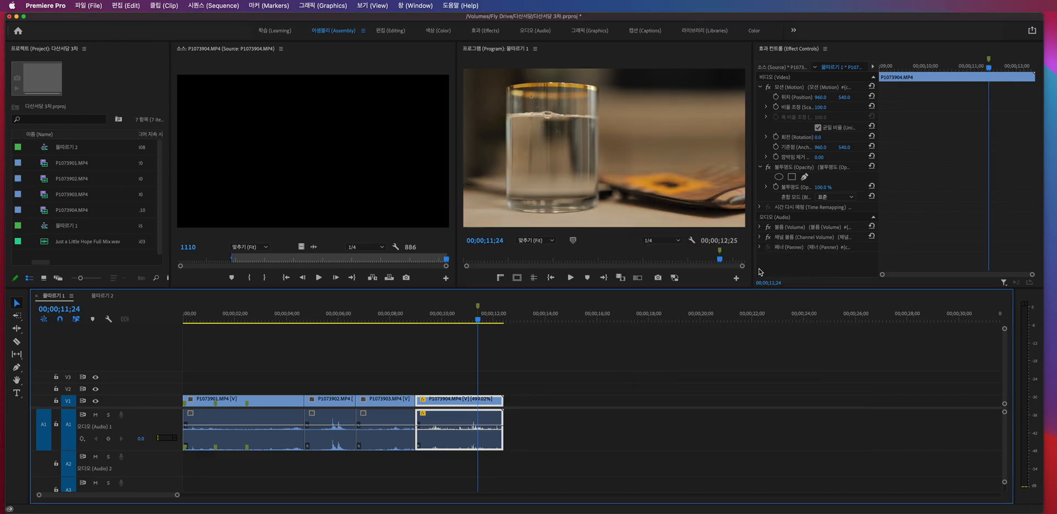
- Raise the speed of P1073904.MP4 to 520% and on to 600% to bring its end closer to the marker
key(=)
key(super+r)
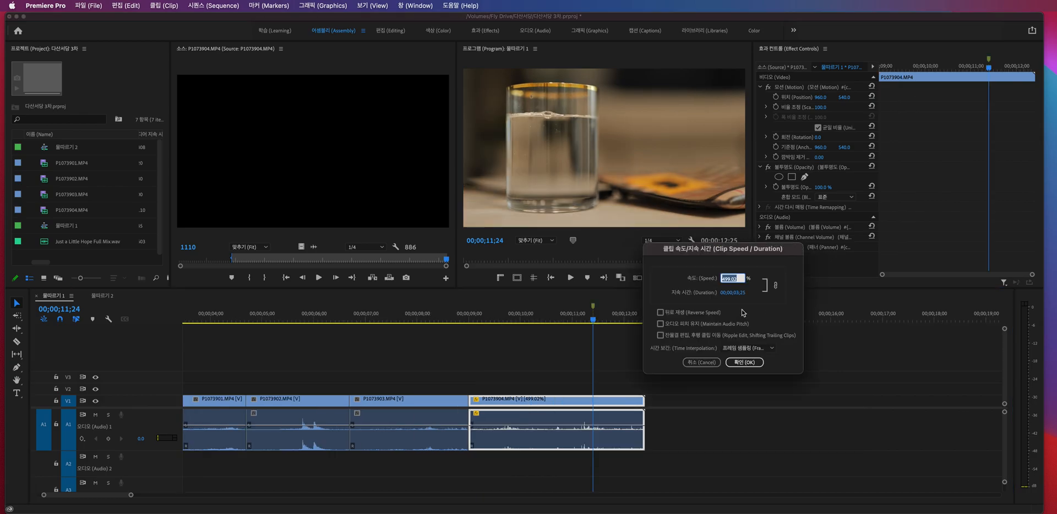
text(520)
key(Return)
key(super+r)
text(600)
key(Return)
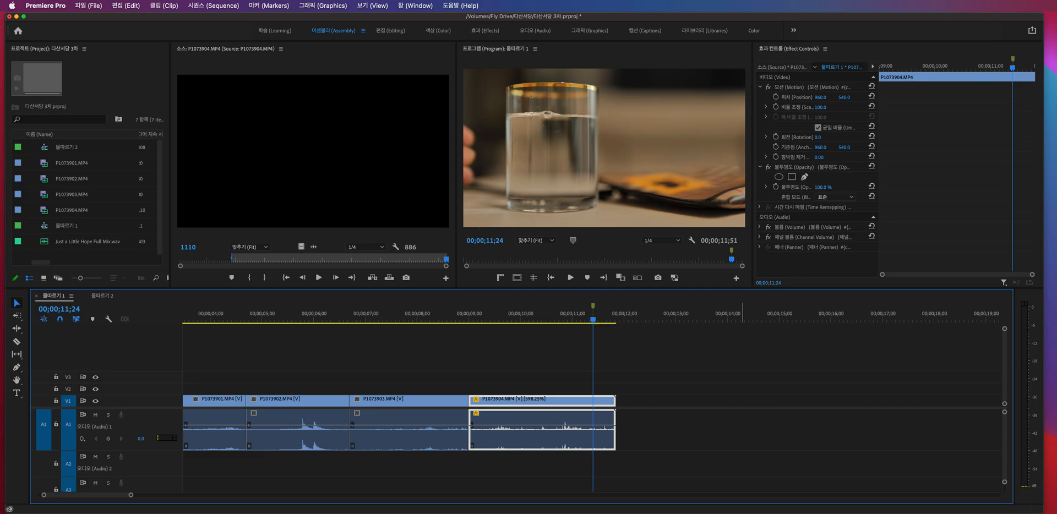
key(super+t)
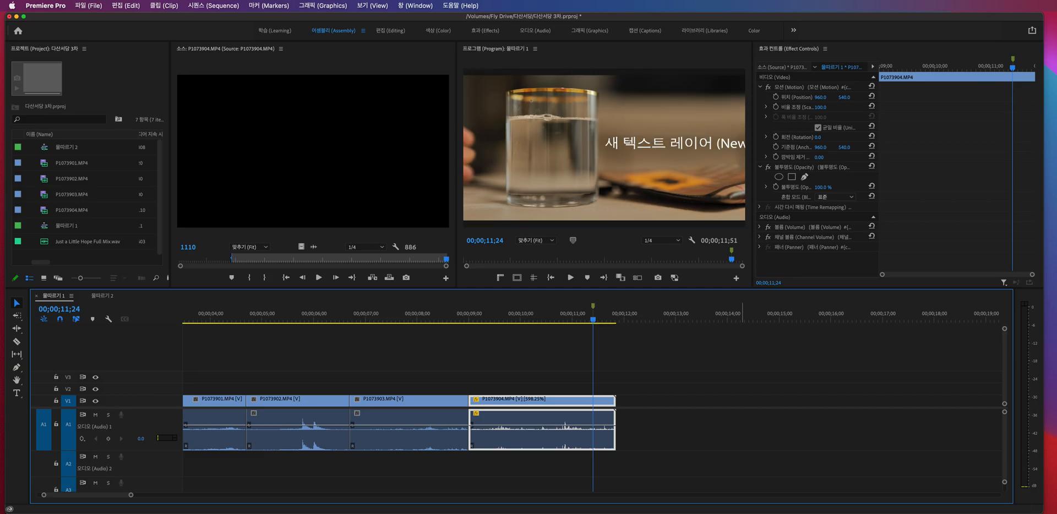
key(super+z)
key(super+z)
key(super+shift+z)
key(super+t)
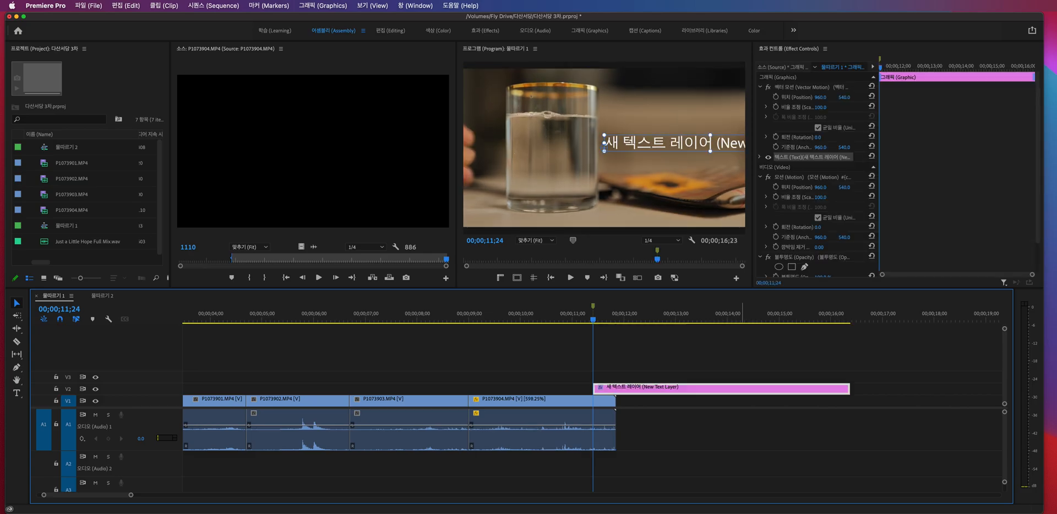
key(super+z)
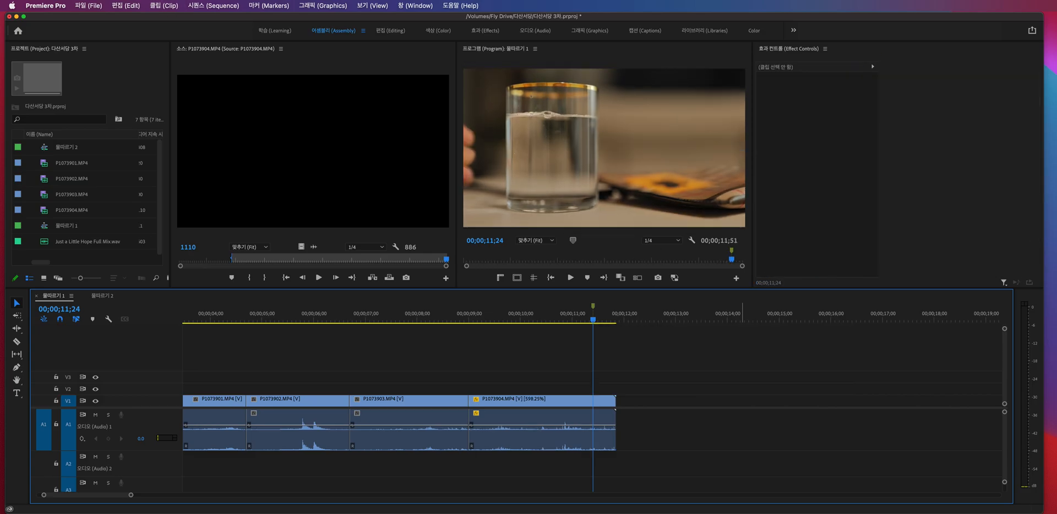
- Set the speed of P1073904.MP4 to 700% and compare the clip's end with the marker up close
drag(726, 368, 598, 443)
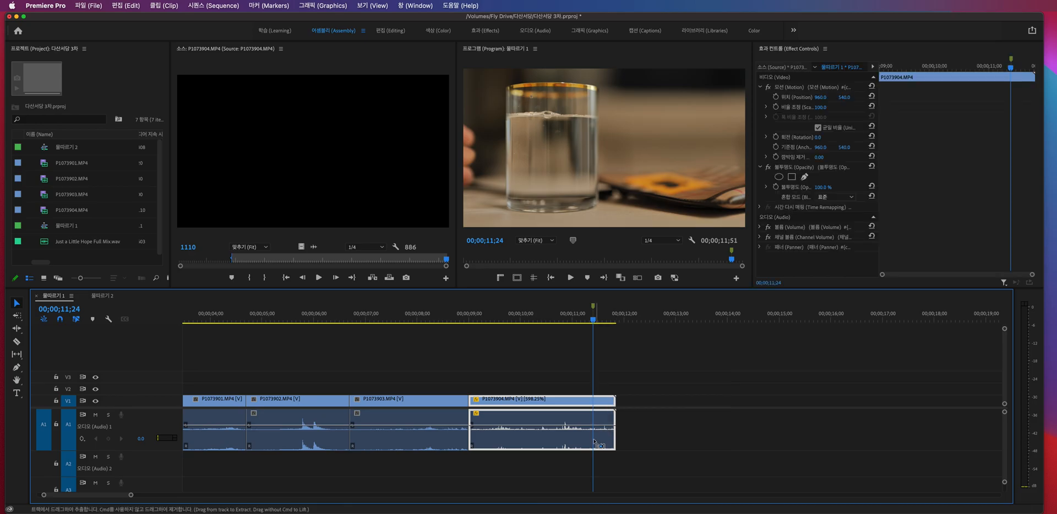
key(super+r)
text(700)
key(Return)
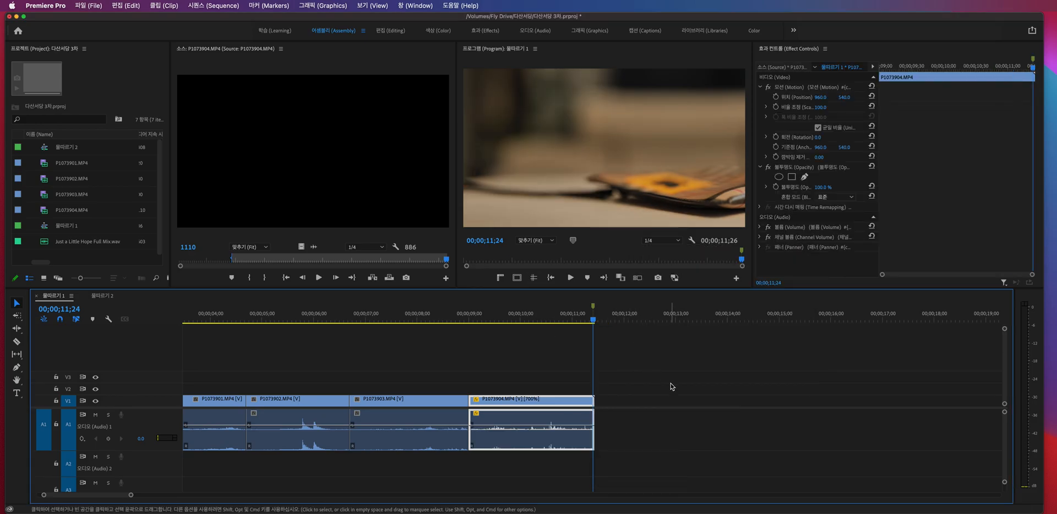
key(equal)
key(equal)
key(equal)
key(equal)
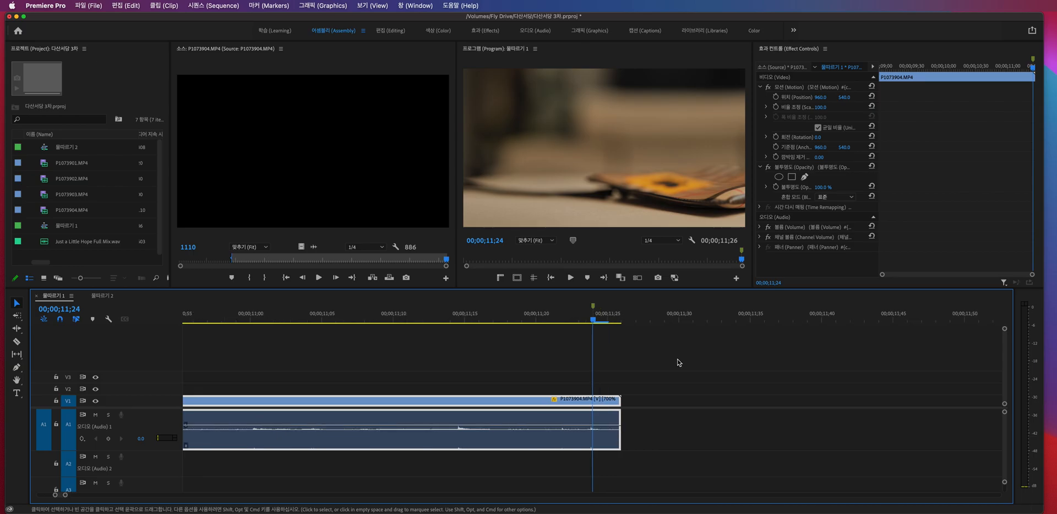
key(minus)
key(minus)
key(minus)
key(minus)
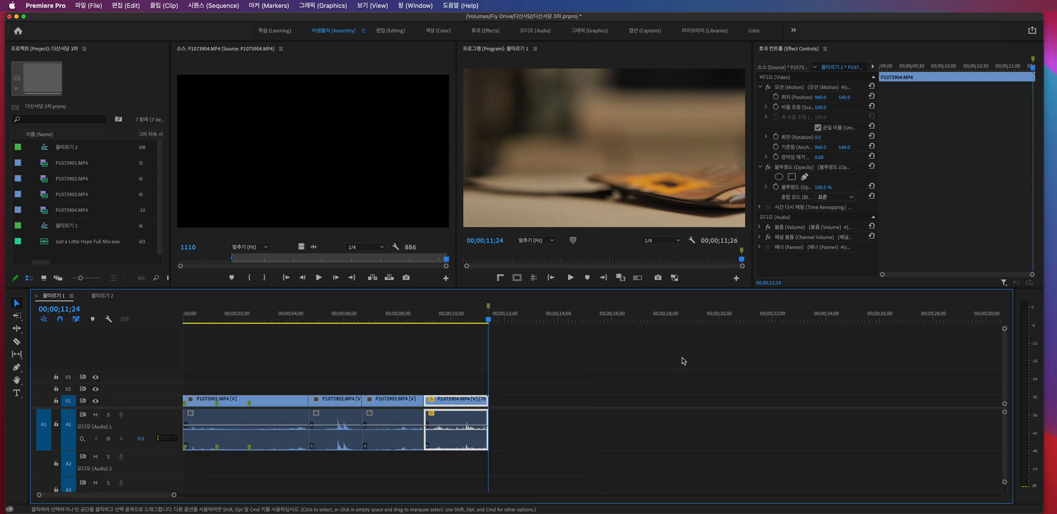
- Undo the trial speed changes on P1073904.MP4 and check its Clip Speed/Duration settings without changing them
key(super+z)
key(super+z)
key(super+z)
key(super+z)
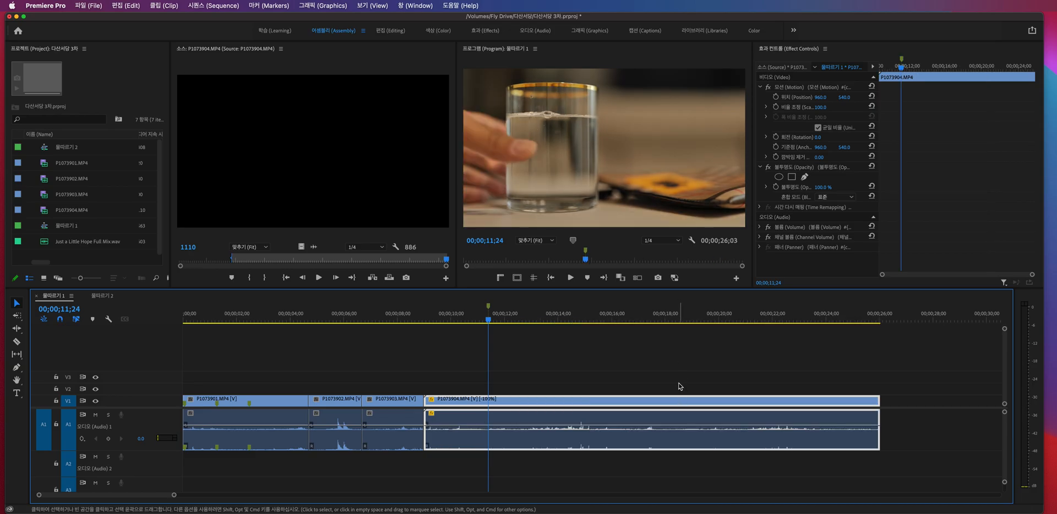
key(super+r)
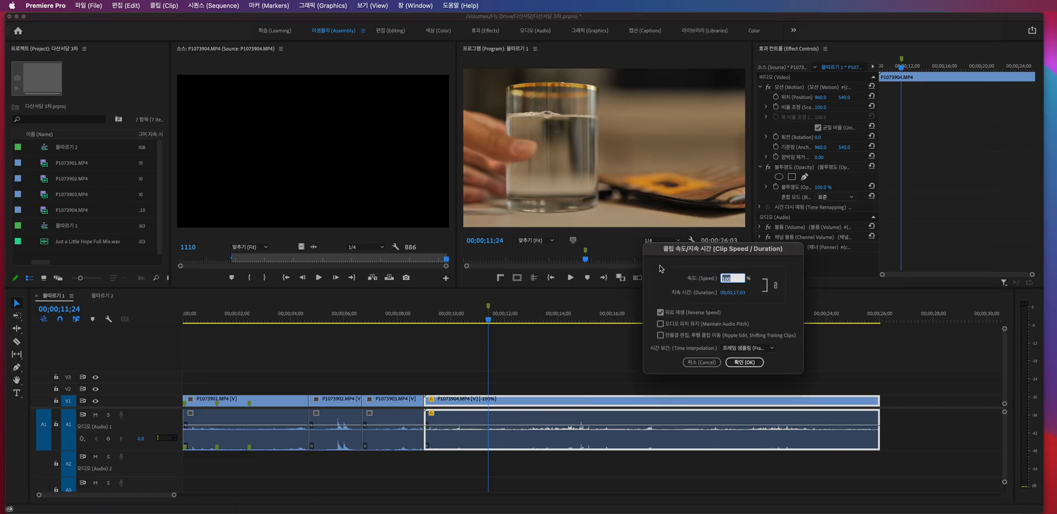
click(703, 362)
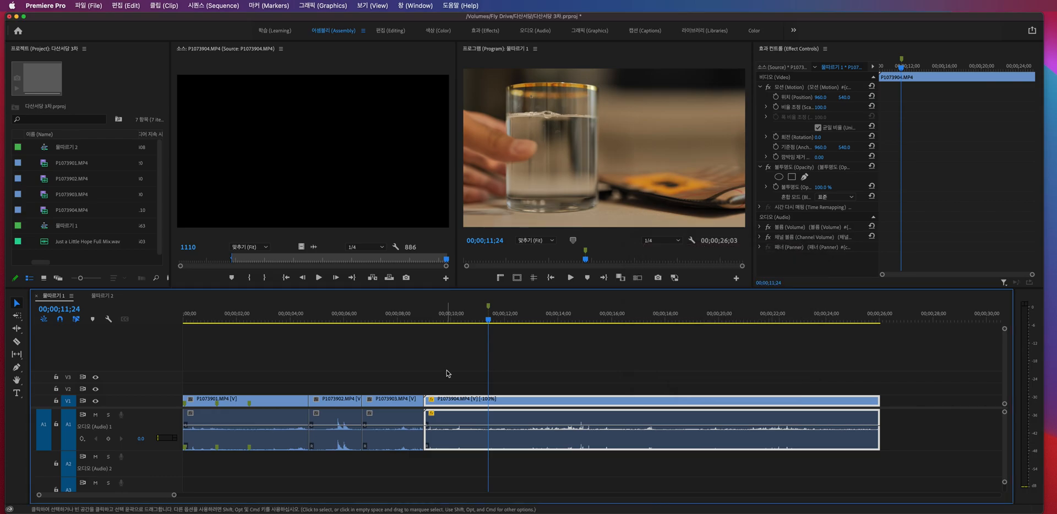
- Try switching between the Rate Stretch and Selection tools, and view the Clip Speed/Duration settings of P1073904.MP4 without changing them
click(17, 329)
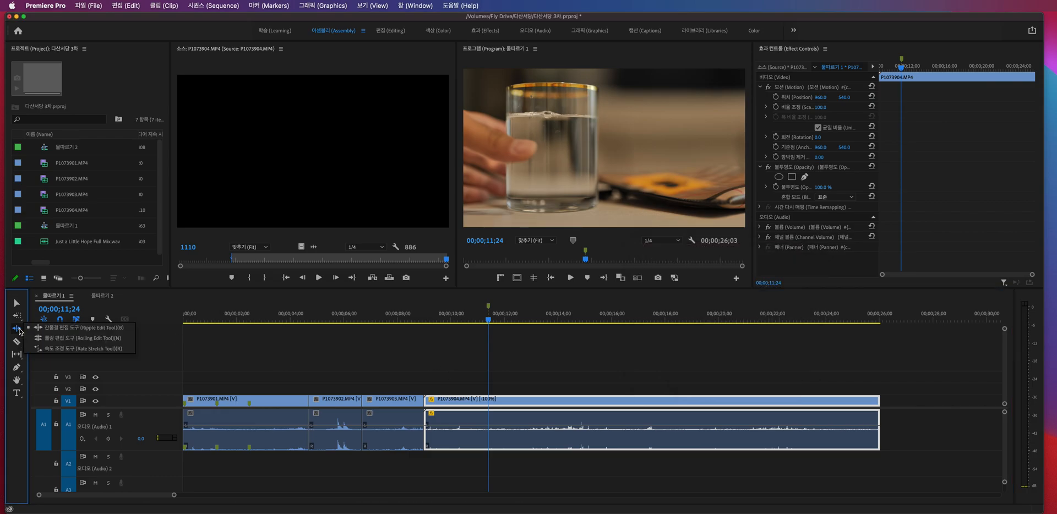
click(118, 350)
key(v)
click(623, 402)
key(super+r)
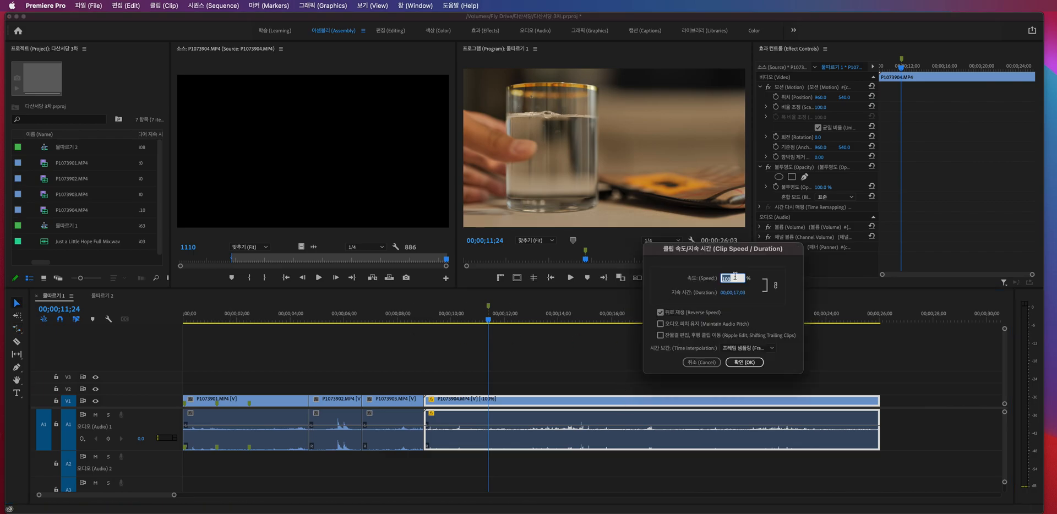
key(Return)
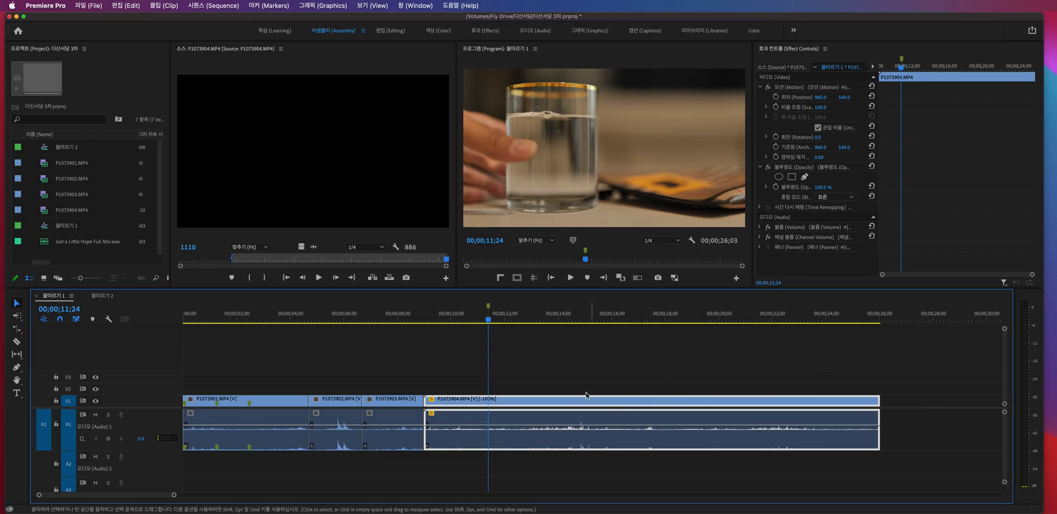
key(e)
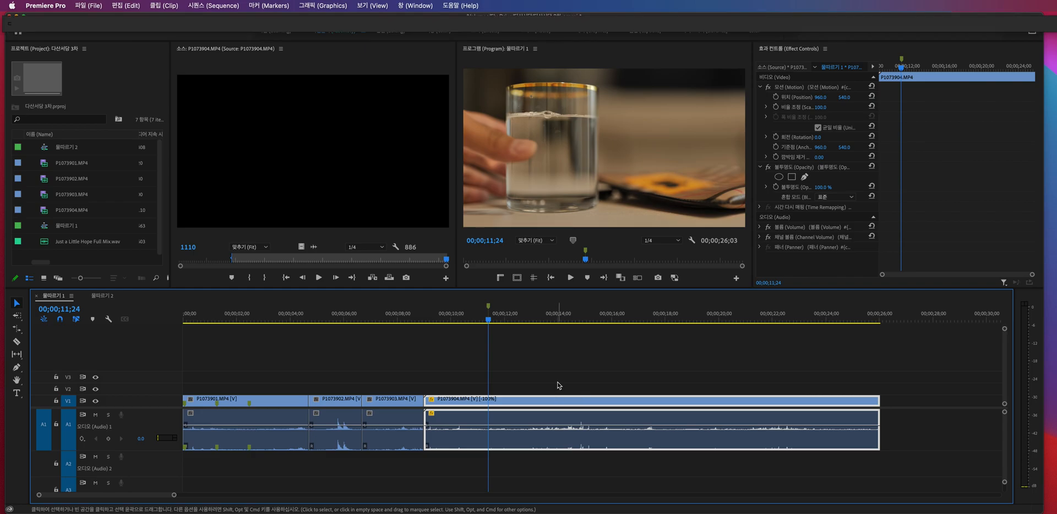
key(r)
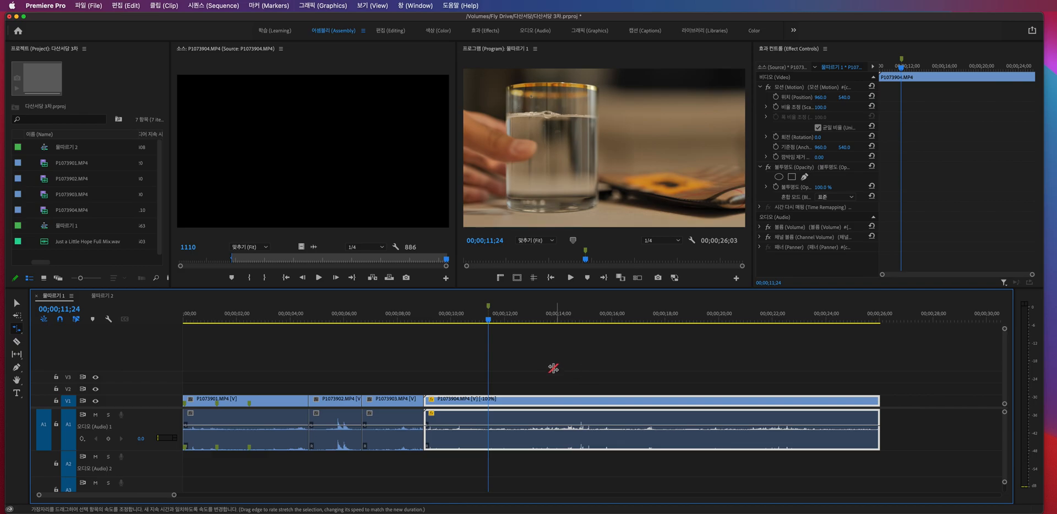
key(v)
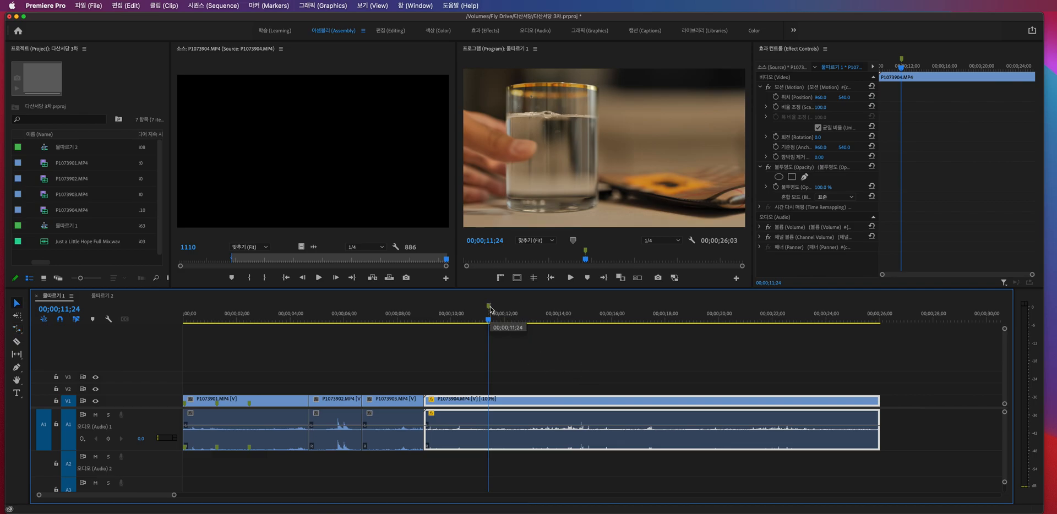
- Rate-stretch the end of P1073904.MP4 back to the marker at 00;00;11;24 and inspect the shortened clip
drag(493, 322, 394, 322)
key(r)
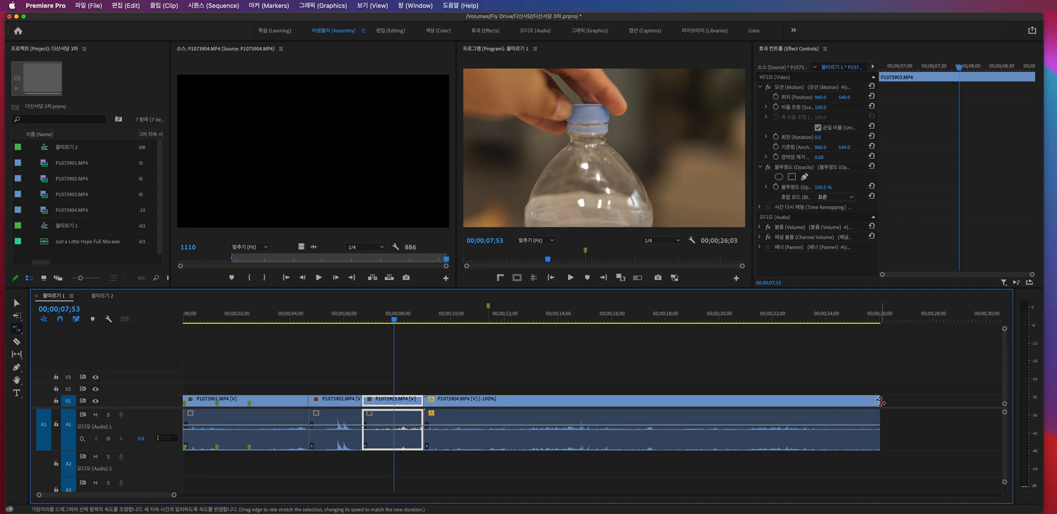
drag(879, 400, 488, 408)
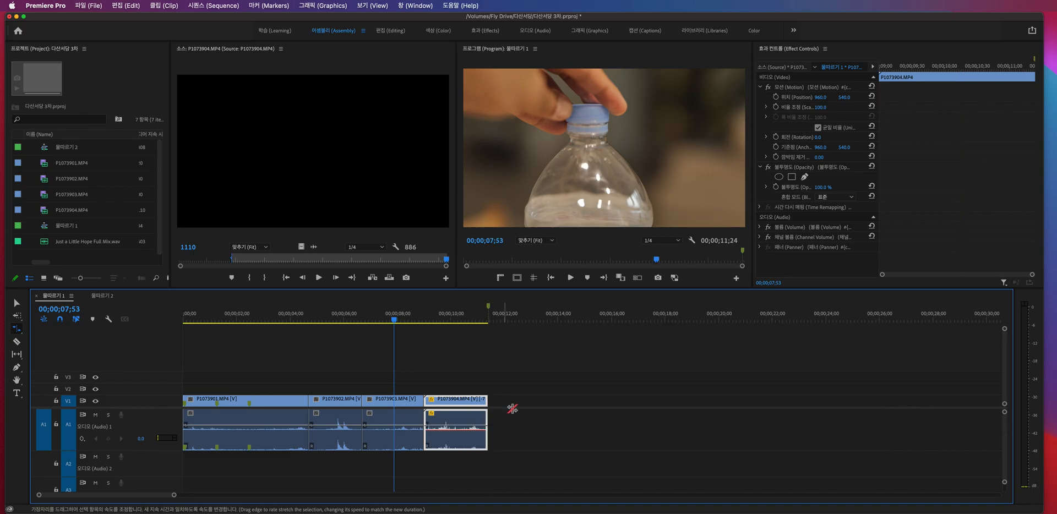
click(487, 316)
key(=)
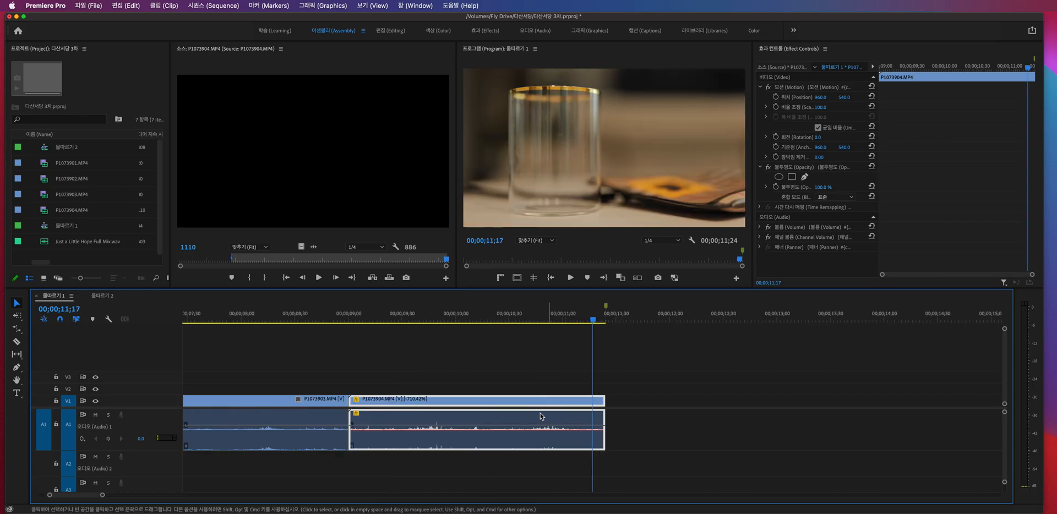
- Play the rate-stretched P1073904.MP4 from its start to check how the sped-up clip looks
drag(363, 319, 355, 320)
key(space)
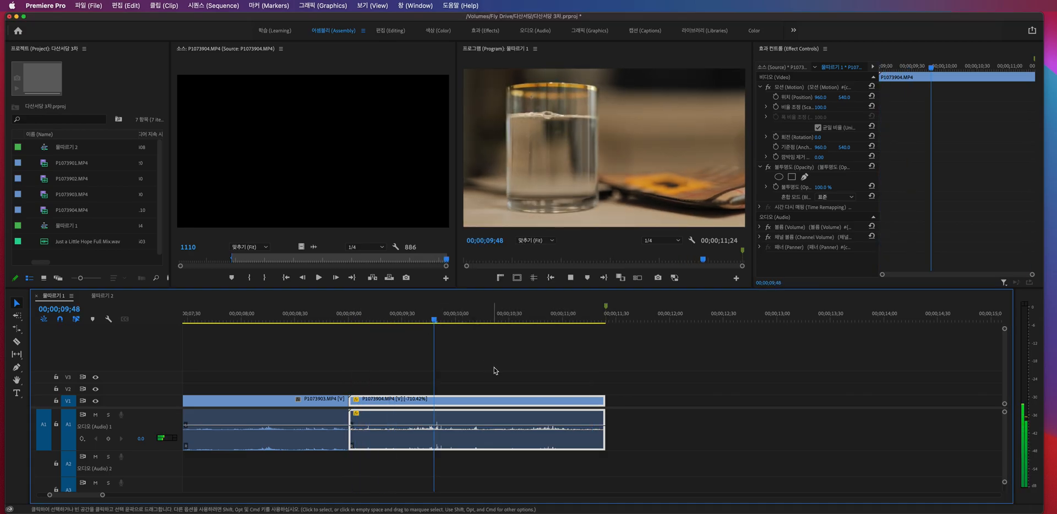
key(space)
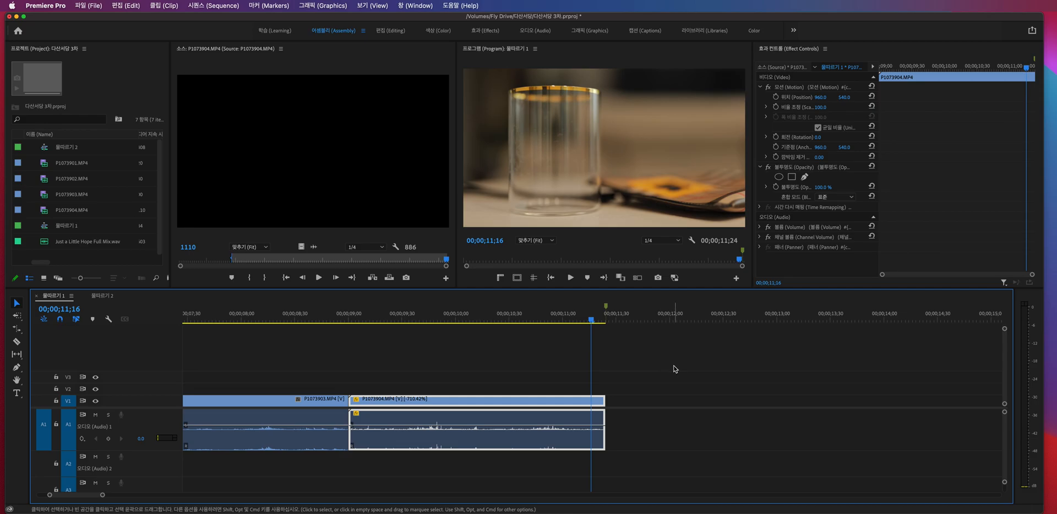
- Undo the last rate stretch of P1073904.MP4
key(minus)
key(minus)
key(minus)
key(equal)
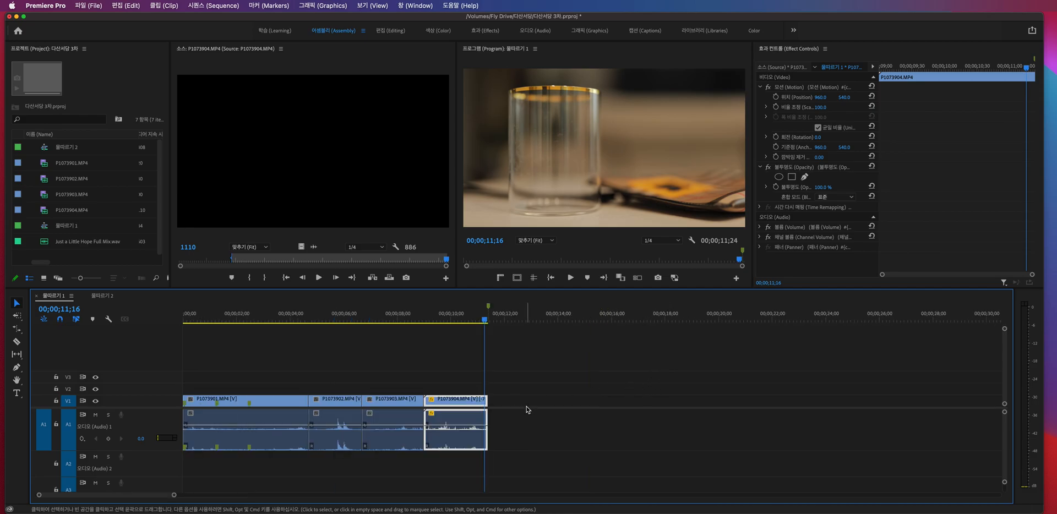
key(super+z)
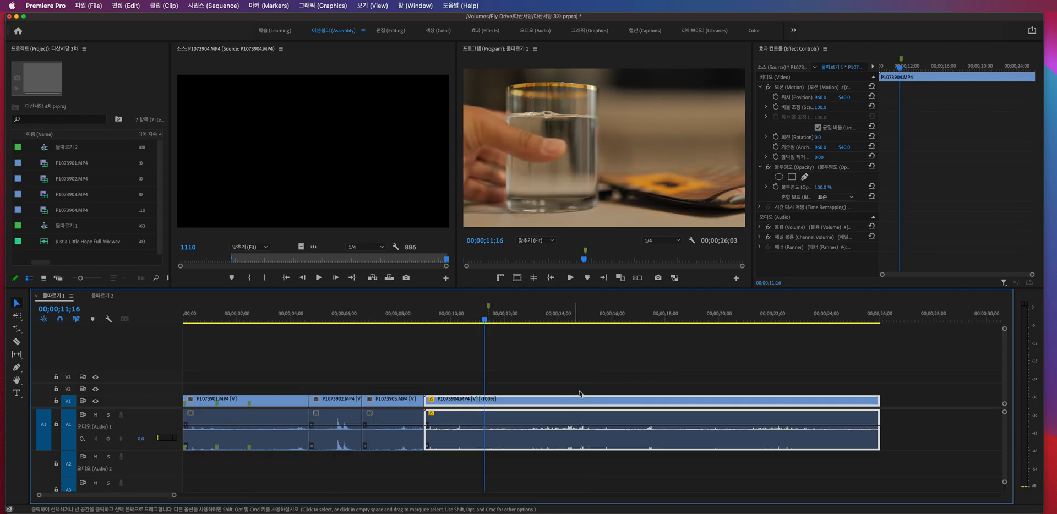
- Rate-stretch the end of P1073904.MP4 out to about 00;00;44;37 to slow the clip down
scroll(640, 401, right, 3)
scroll(622, 407, down, 4)
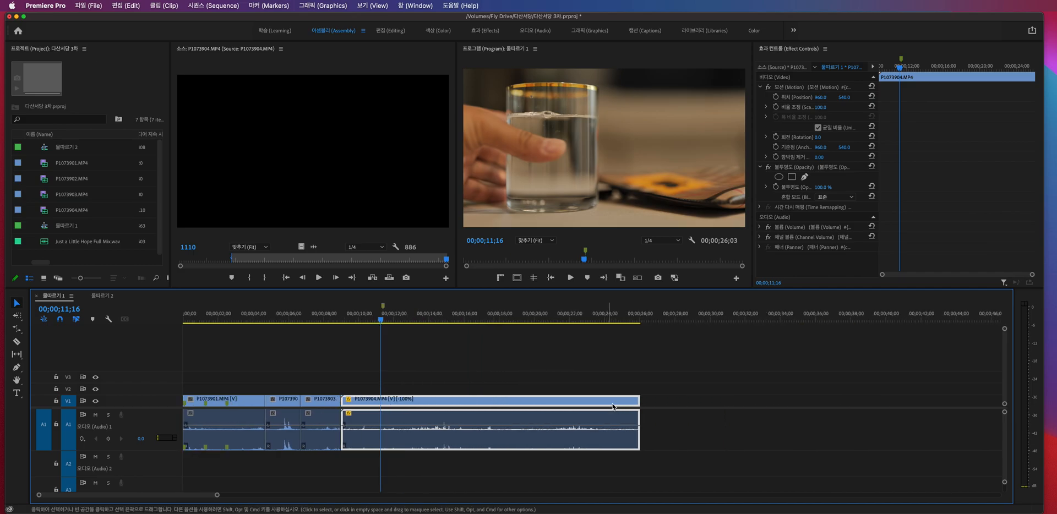
key(r)
drag(639, 401, 965, 402)
key(v)
- Play several parts of the slowed P1073904.MP4, with the whole clip in view, to check the slow motion
click(362, 312)
key(space)
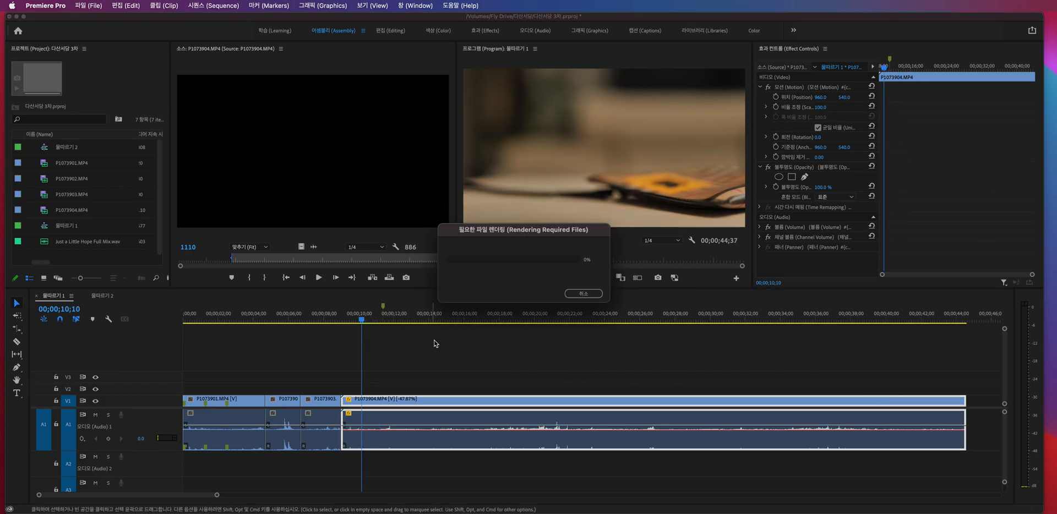
click(492, 311)
key(space)
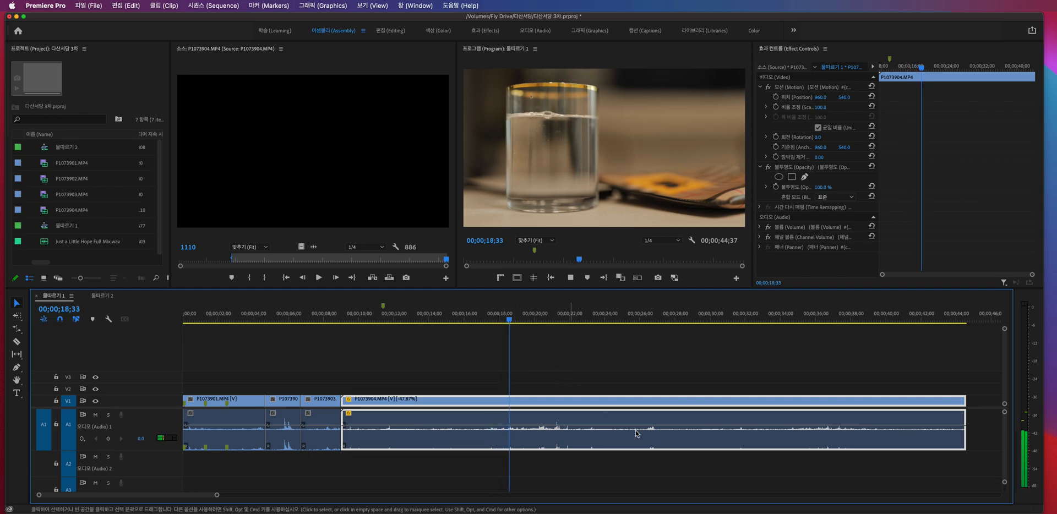
key(minus)
key(minus)
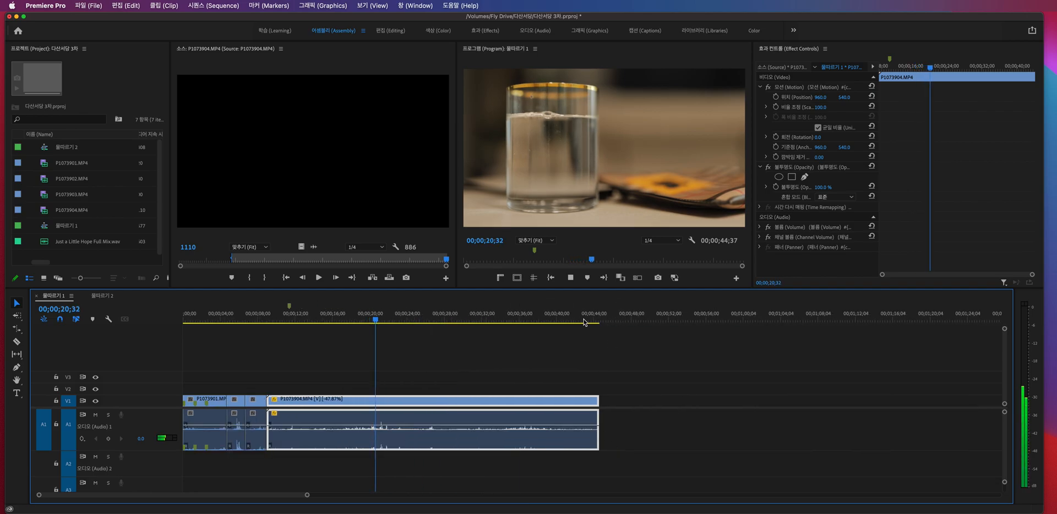
drag(330, 319, 463, 335)
key(space)
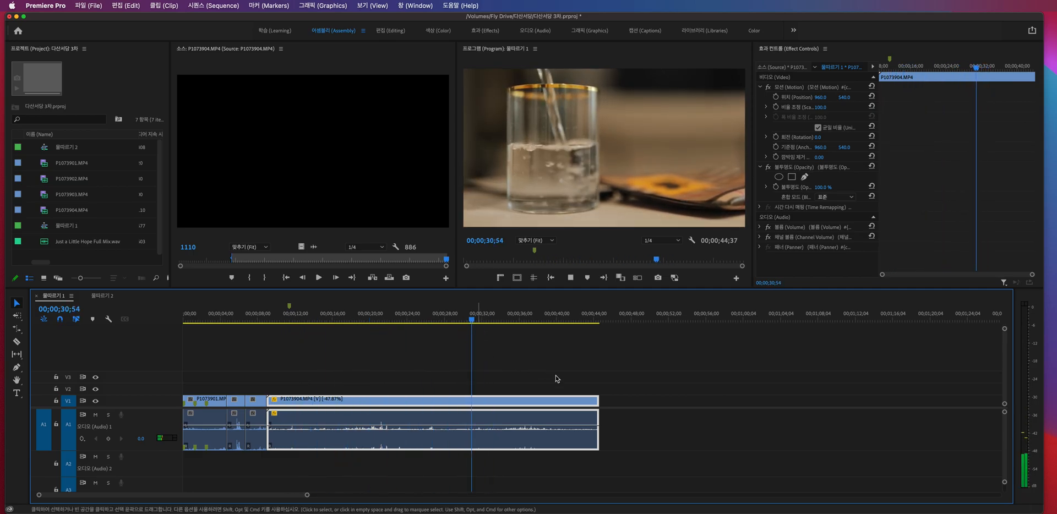
- Rate-stretch the end of P1073904.MP4 further to 00;01;06;12 and play a middle section of the clip
drag(598, 401, 800, 401)
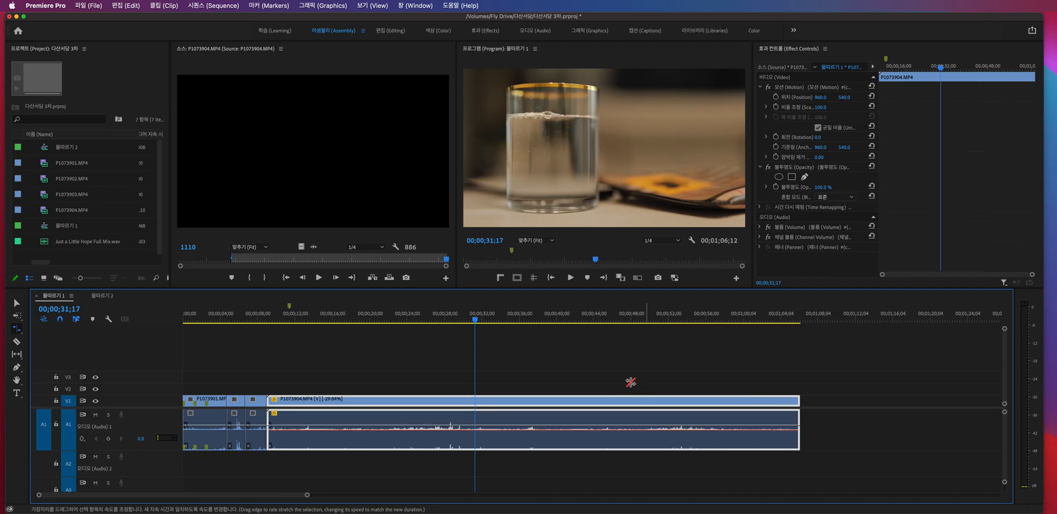
click(538, 315)
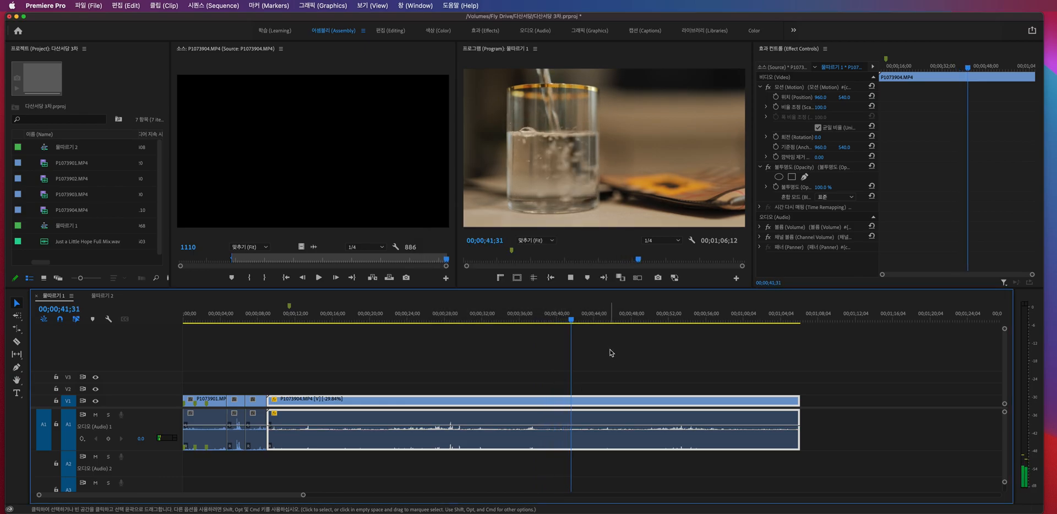
key(space)
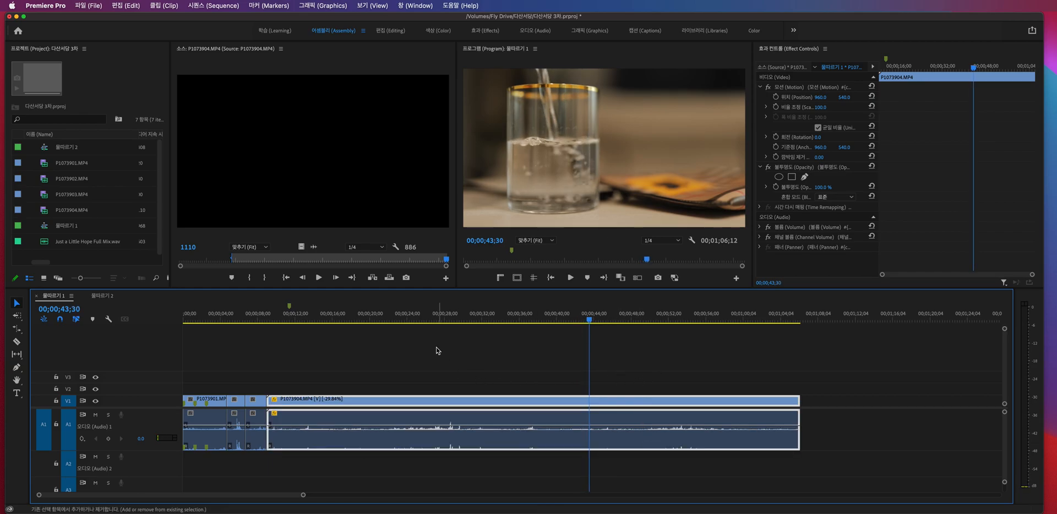
click(435, 388)
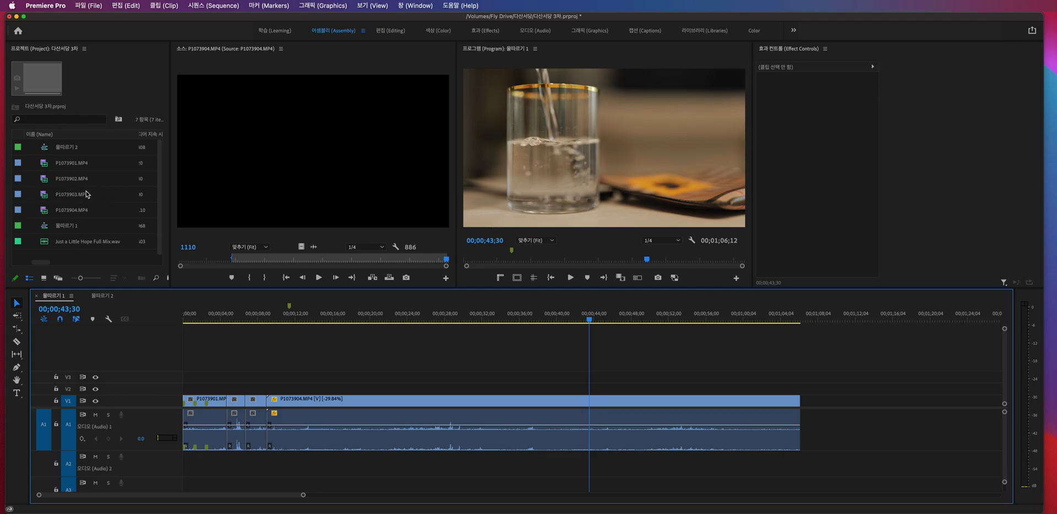
click(98, 256)
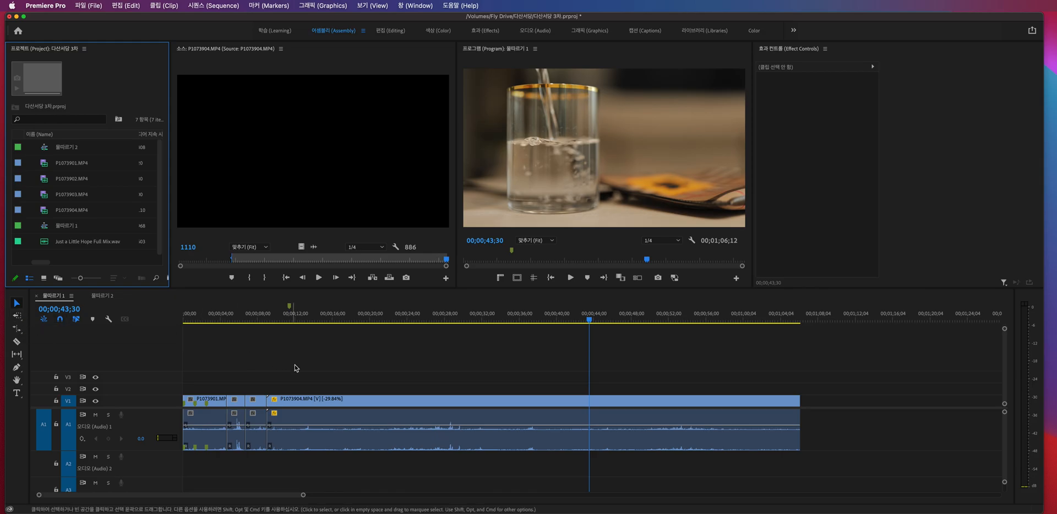
click(349, 425)
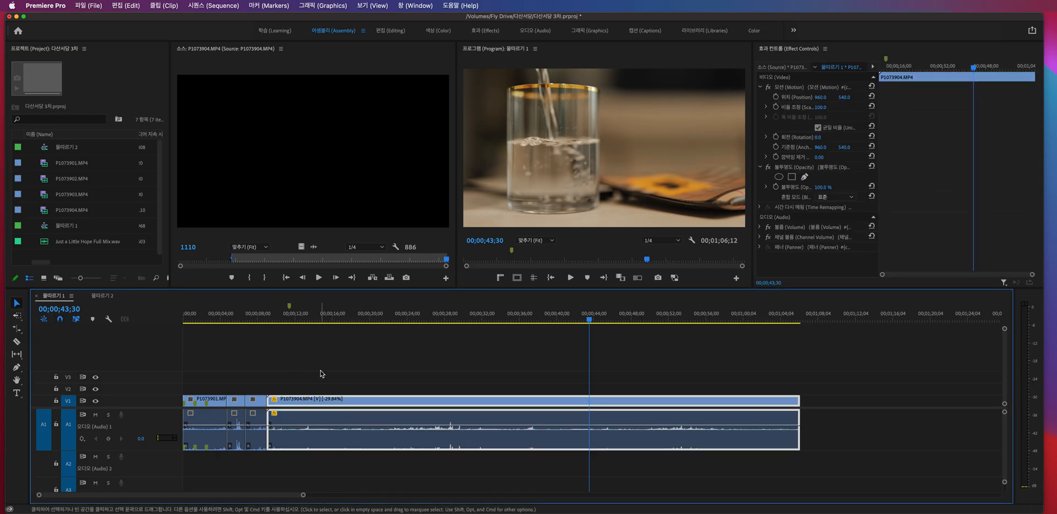
- Show the 물따르기 2 sequence and open P1073902.MP4 in the Source Monitor
click(103, 296)
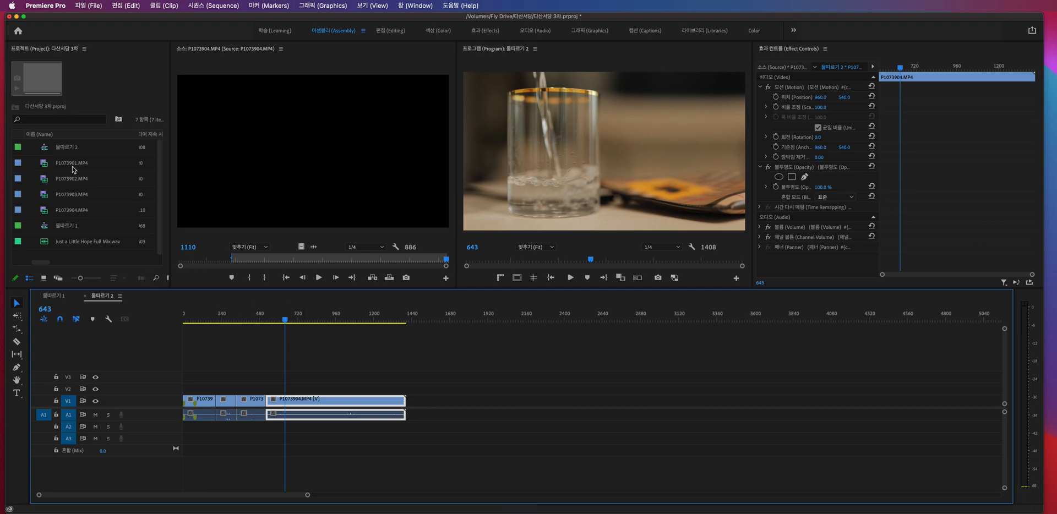
click(46, 166)
double_click(47, 179)
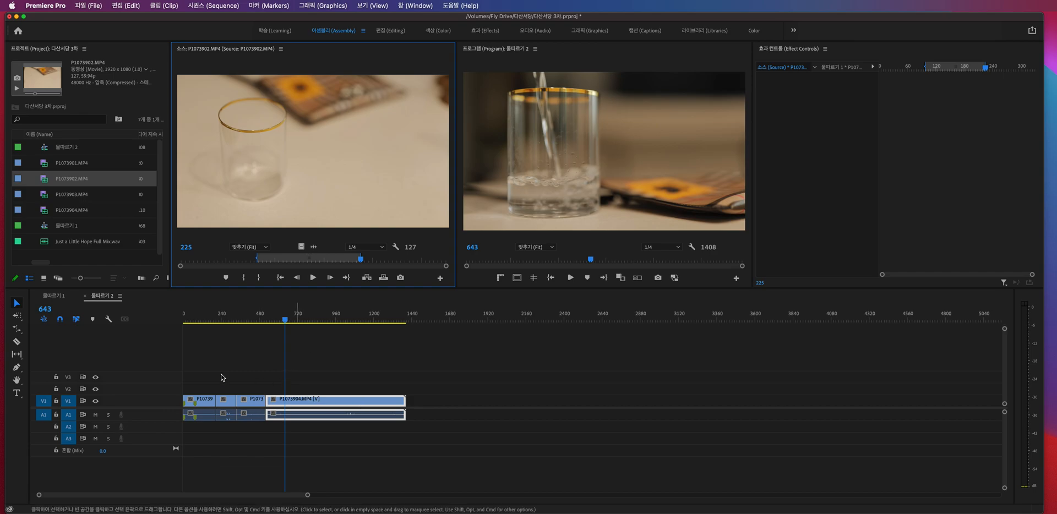
- Return to the 물따르기 1 sequence, review the track select and edit tools, and go back to the Selection tool with nothing selected
click(54, 296)
click(18, 306)
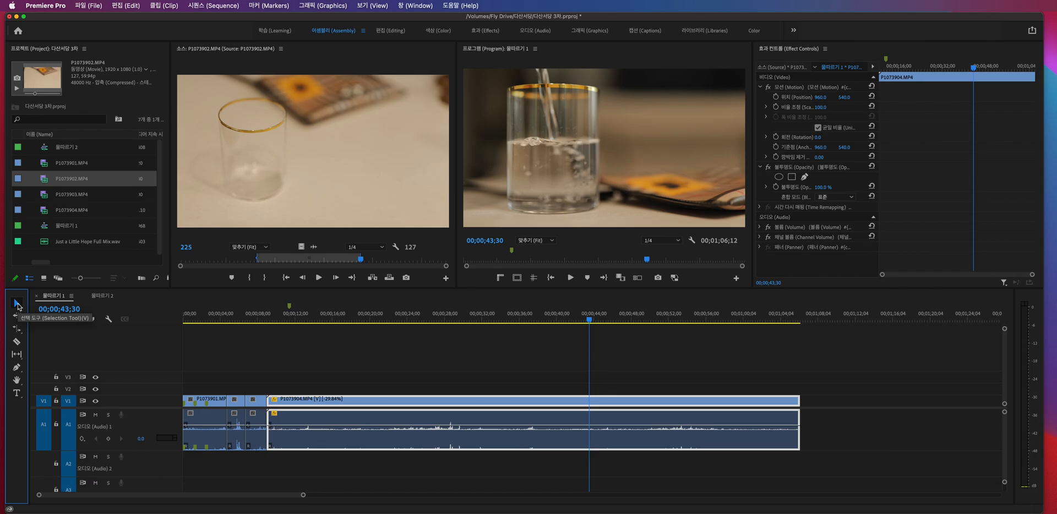
click(18, 315)
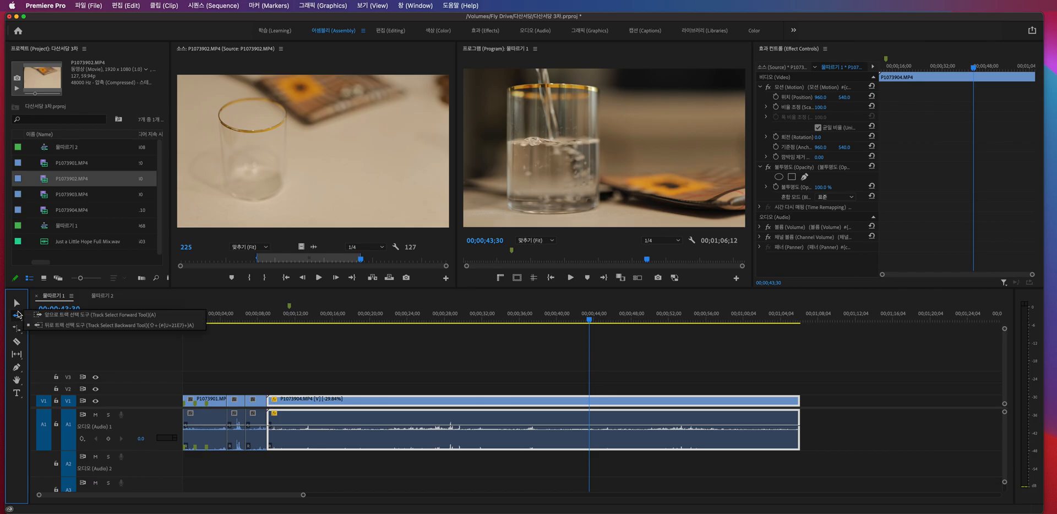
click(17, 329)
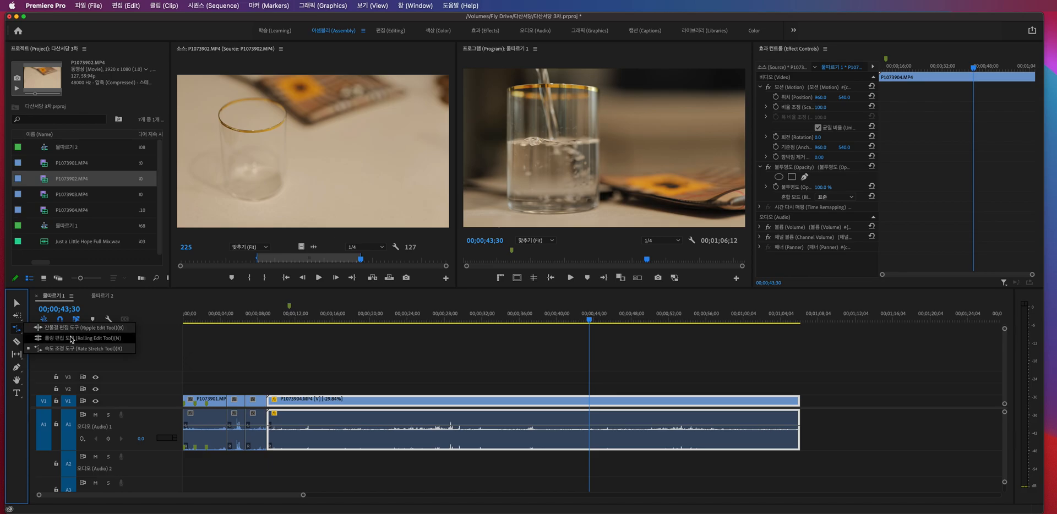
click(71, 338)
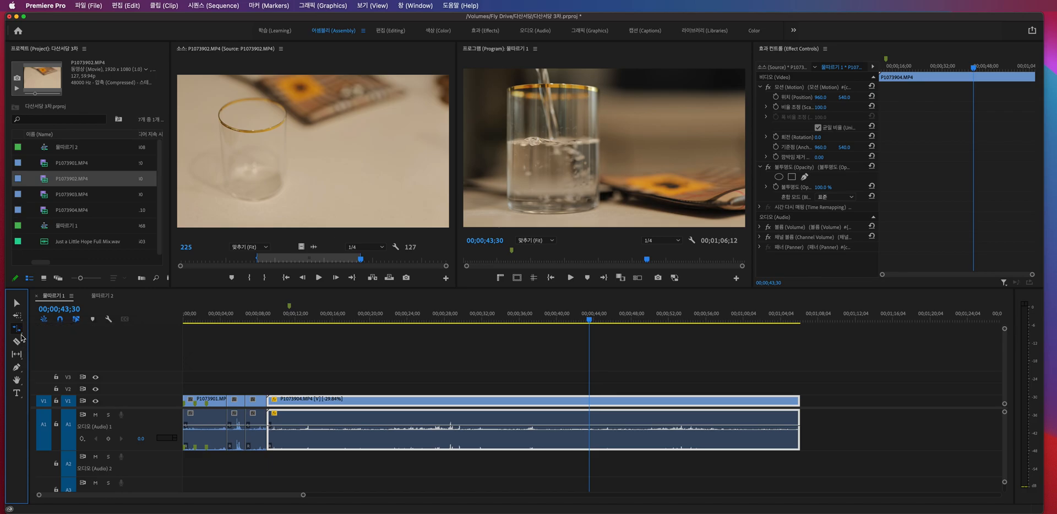
click(18, 342)
key(v)
click(348, 368)
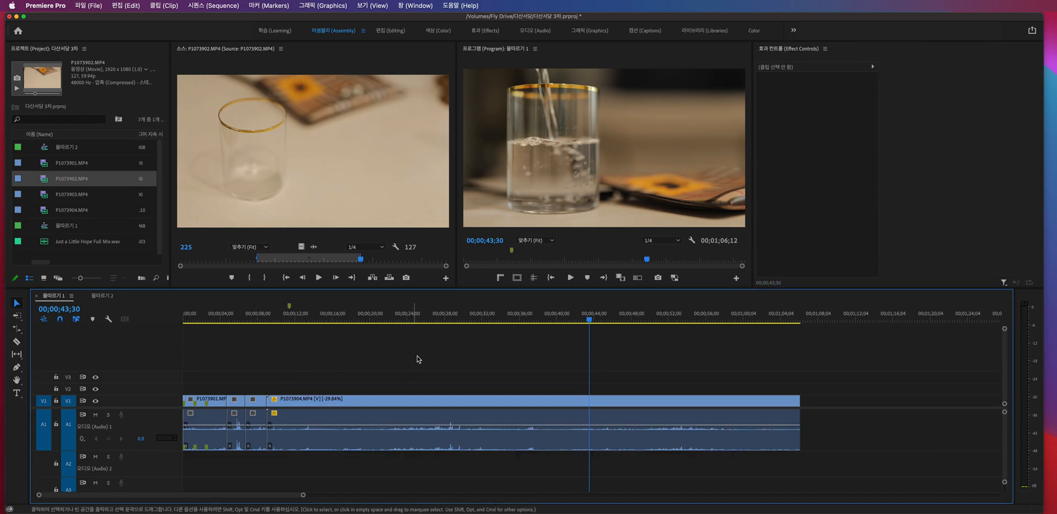
- Try placing Just a Little Hope Full Mix.wav on audio track A2, and delete it from the track
scroll(416, 360, down, 3)
scroll(317, 364, up, 2)
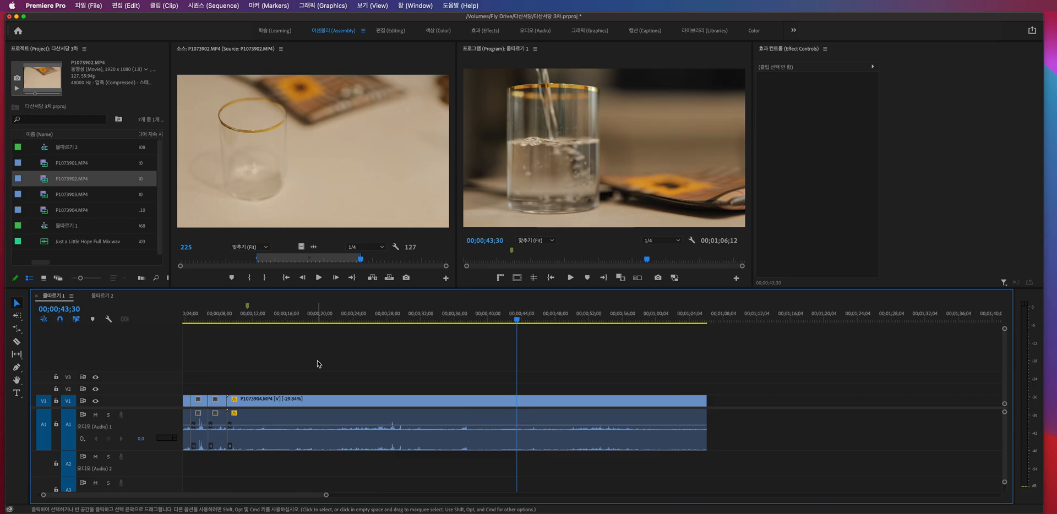
click(69, 242)
drag(228, 375, 177, 469)
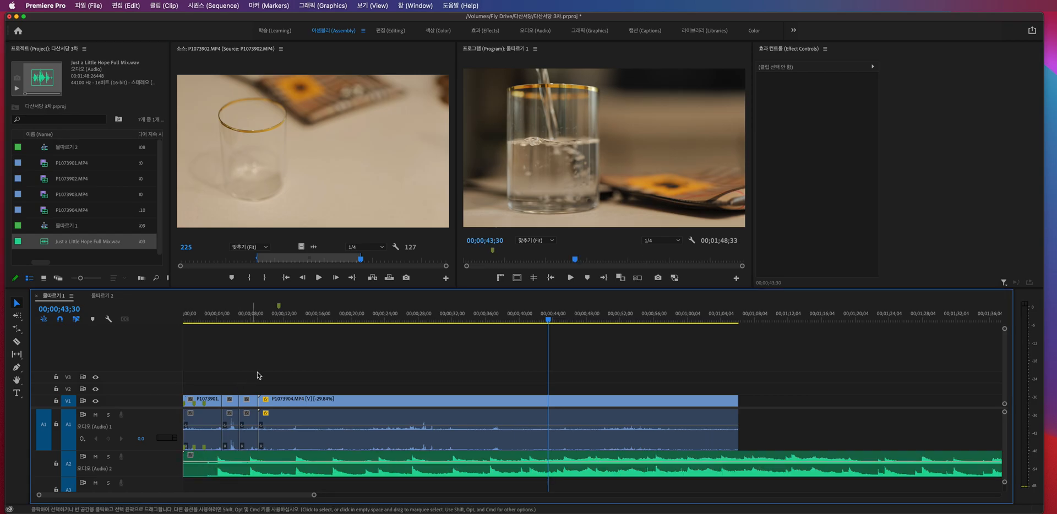
click(298, 470)
key(Delete)
- Place Just a Little Hope Full Mix.wav on audio track A2 at the very start of the sequence
key(Home)
drag(70, 248, 188, 473)
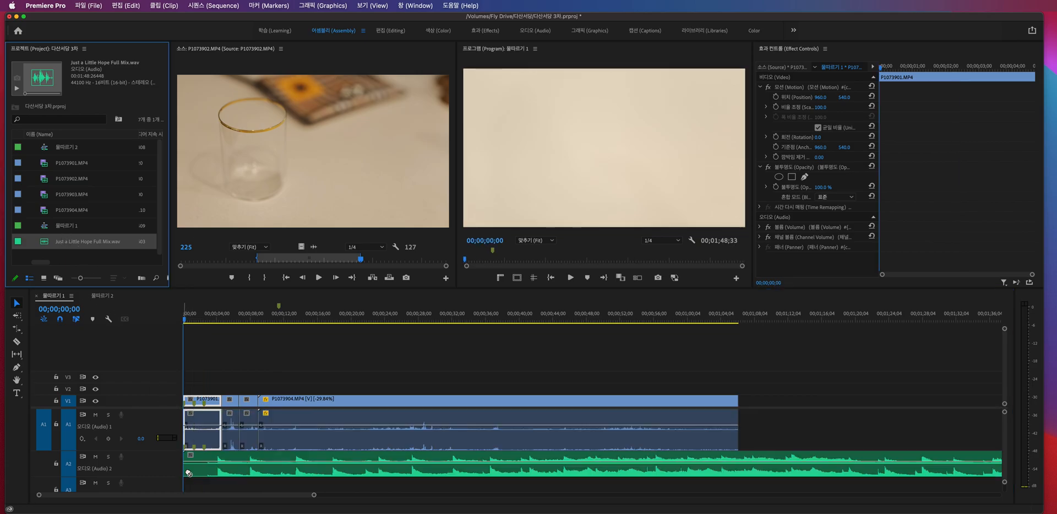
- Cut the music clip on A2 at 00;00;03;55, delete the part before the cut, and move the rest to the sequence start
click(222, 471)
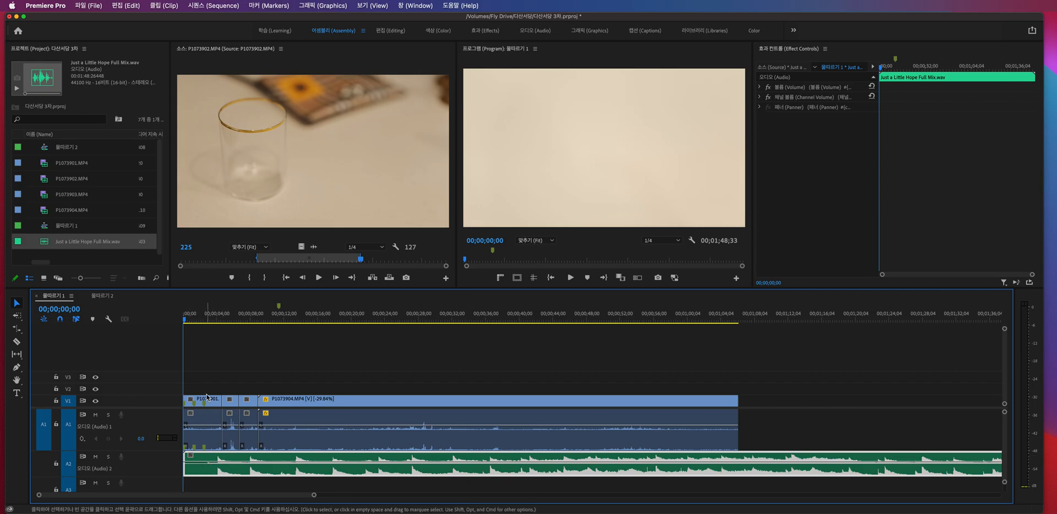
click(215, 320)
drag(217, 320, 218, 320)
key(super+k)
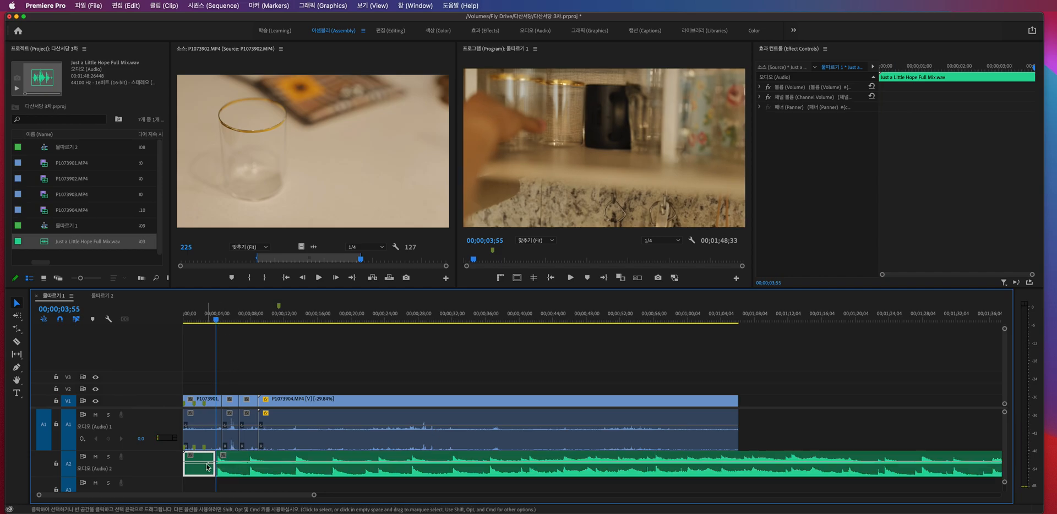
key(Delete)
drag(240, 475, 208, 475)
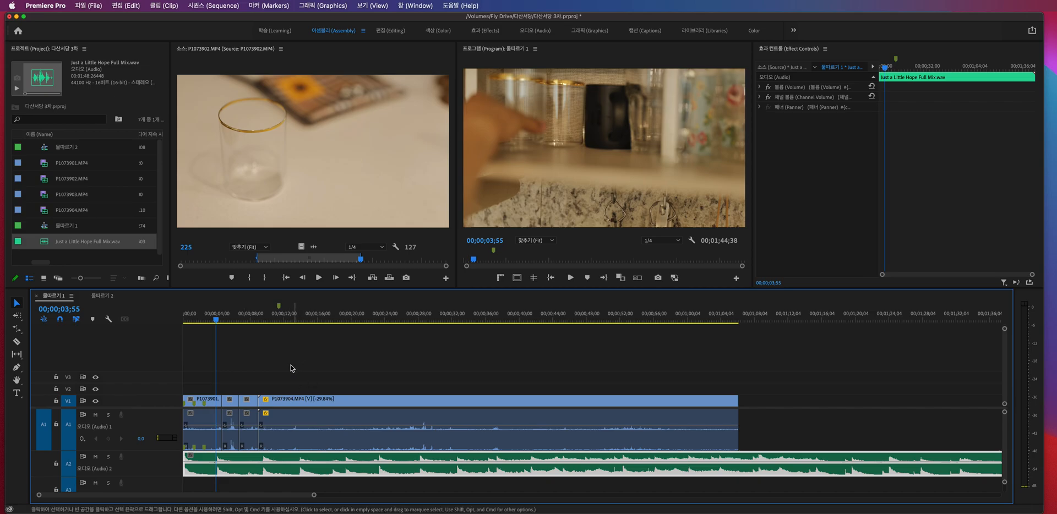
- Mute audio track A2 and play the sequence from the start without the music
key(Home)
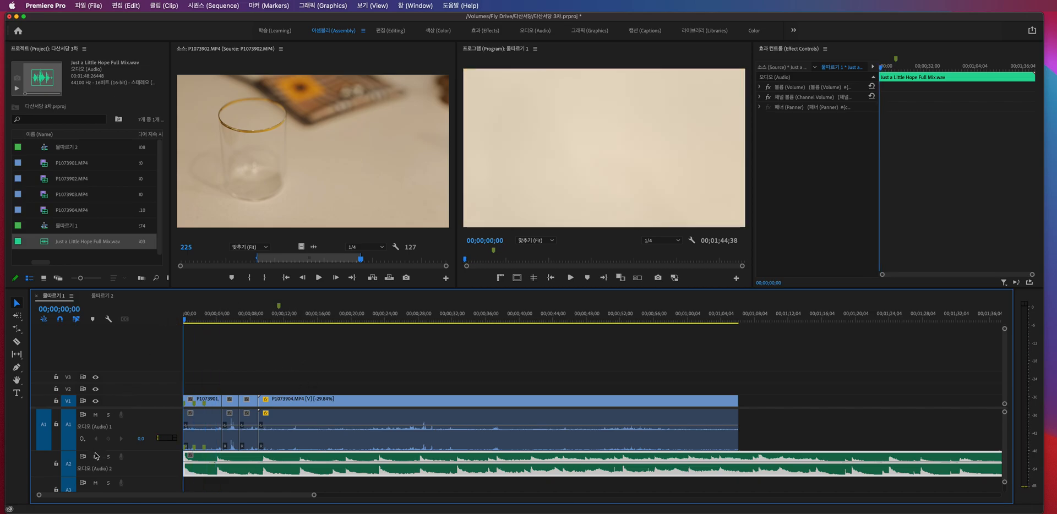
click(96, 457)
key(space)
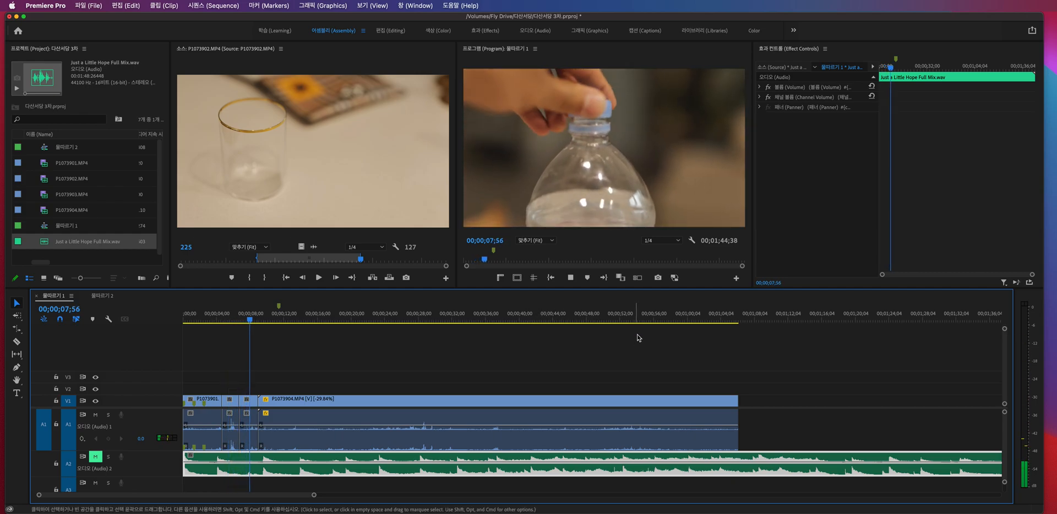
- Set the speed of P1073904.MP4 to 100% and turn off Reverse Speed in its Clip Speed/Duration settings
click(588, 402)
key(super+r)
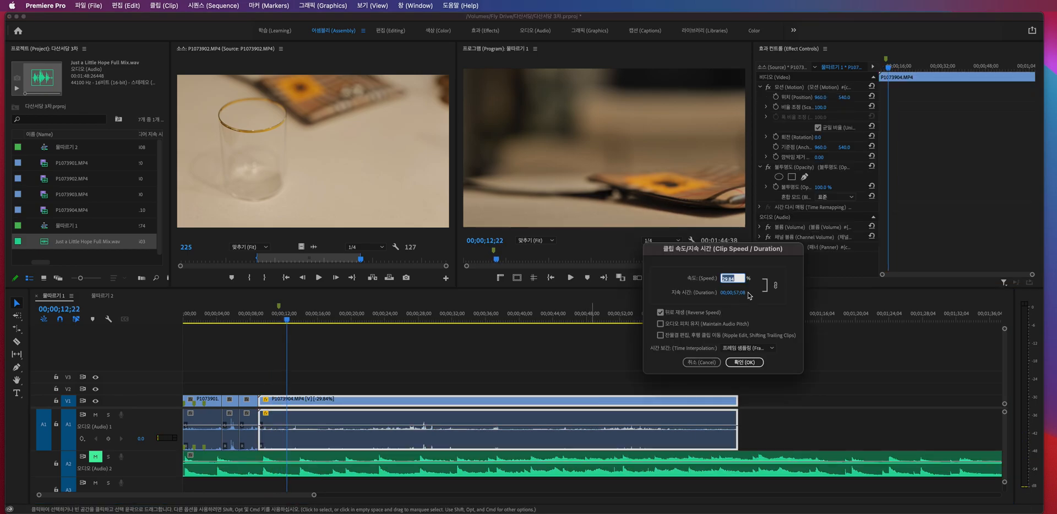
text(100)
key(Tab)
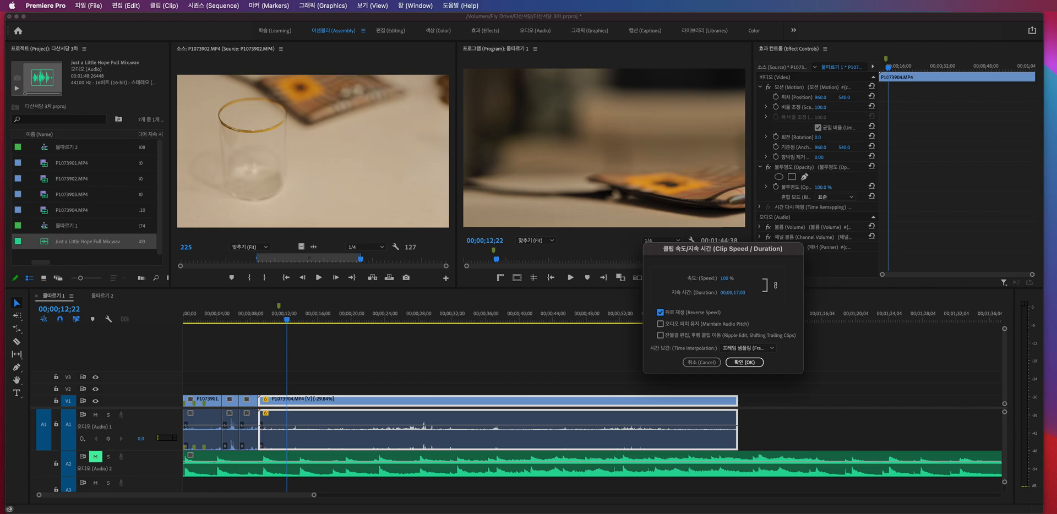
key(Return)
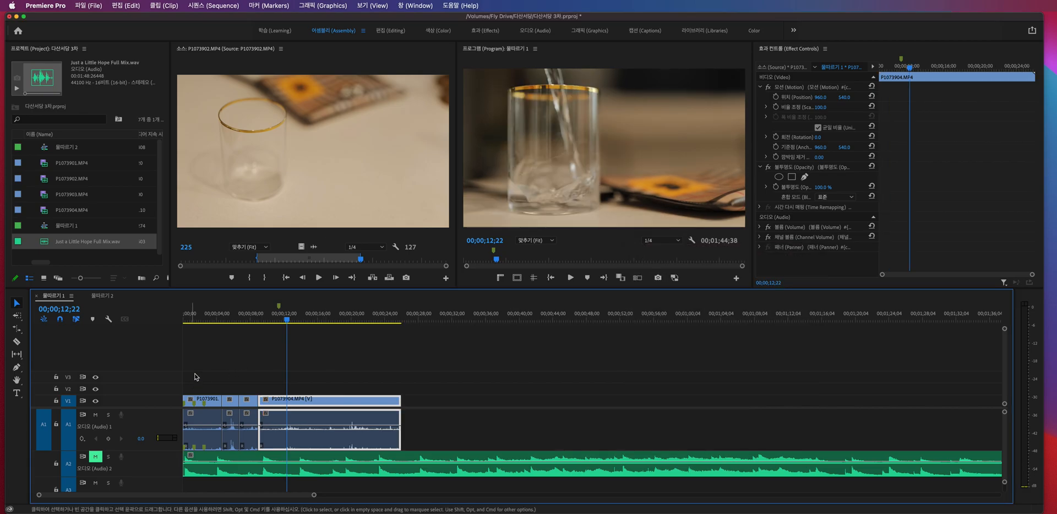
- Unmute audio track A2 and play the sequence from the start with the music
click(153, 433)
click(96, 457)
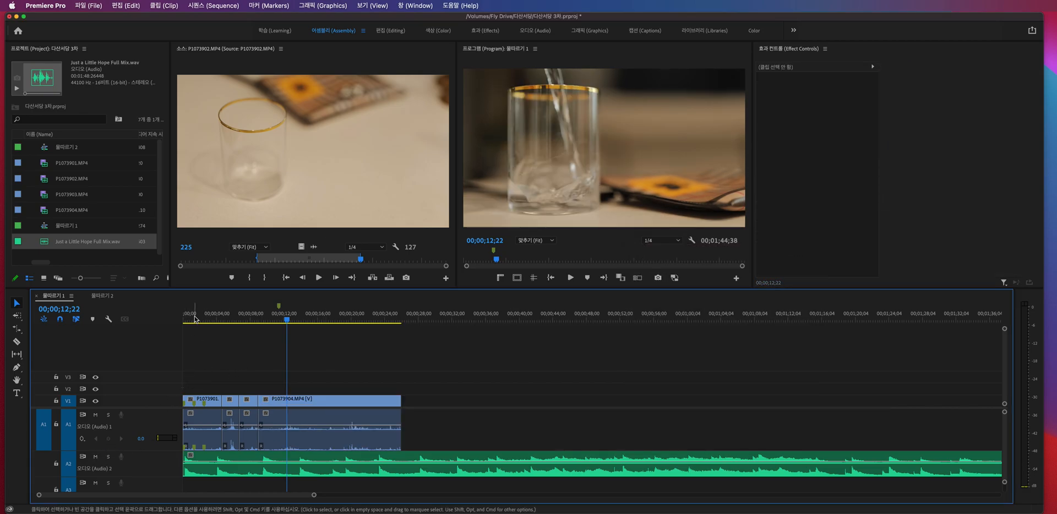
drag(197, 315, 156, 320)
key(space)
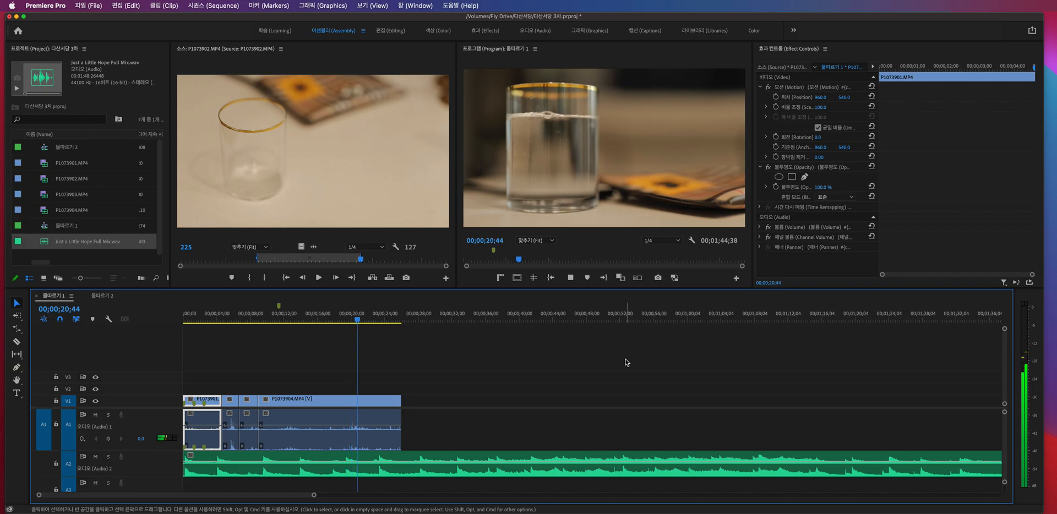
- Stop playback, cut the P1073904.MP4 clip at 00;00;21;11, and delete the part after the cut
key(space)
key(super+k)
drag(415, 374, 360, 412)
key(Delete)
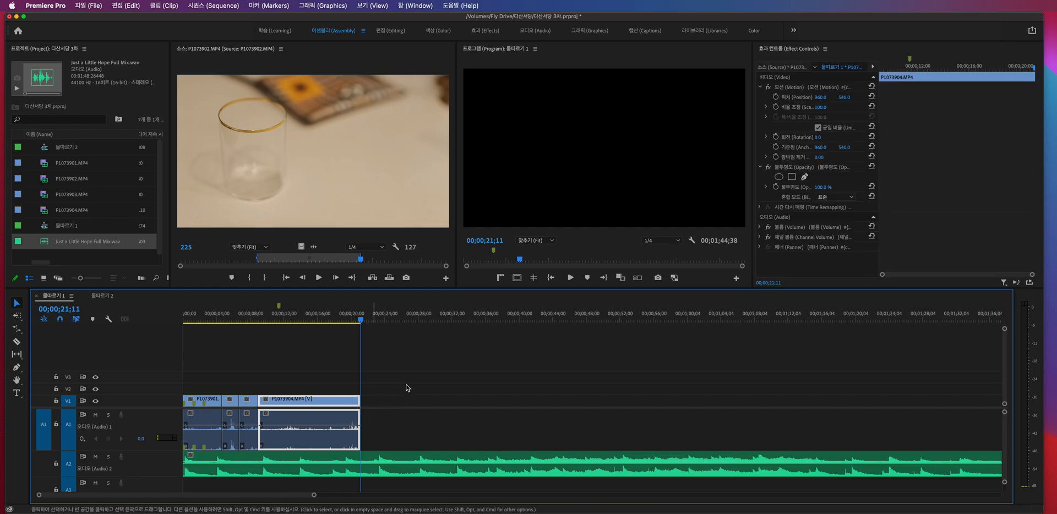
- Add a Cross Dissolve to the end of P1073904.MP4 and lengthen it to about 00;00;01;54
click(415, 385)
click(357, 320)
key(equal)
drag(618, 402, 513, 402)
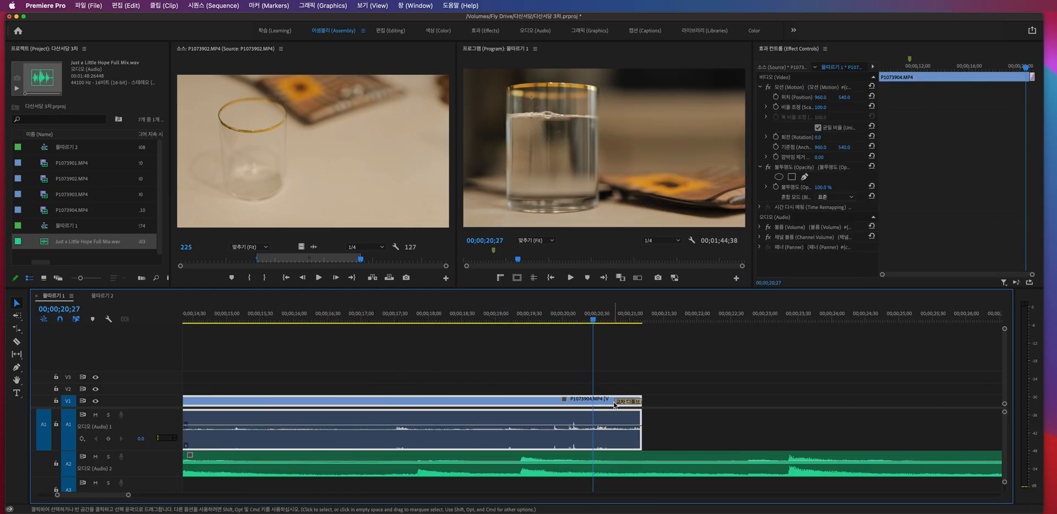
click(519, 374)
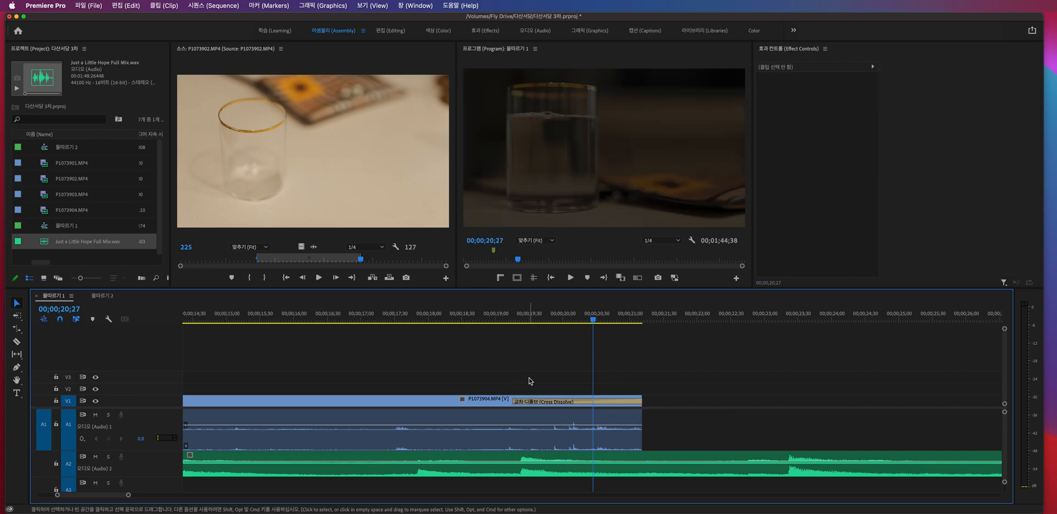
- Play the end of the sequence to review the video fade-out
key(minus)
key(minus)
key(minus)
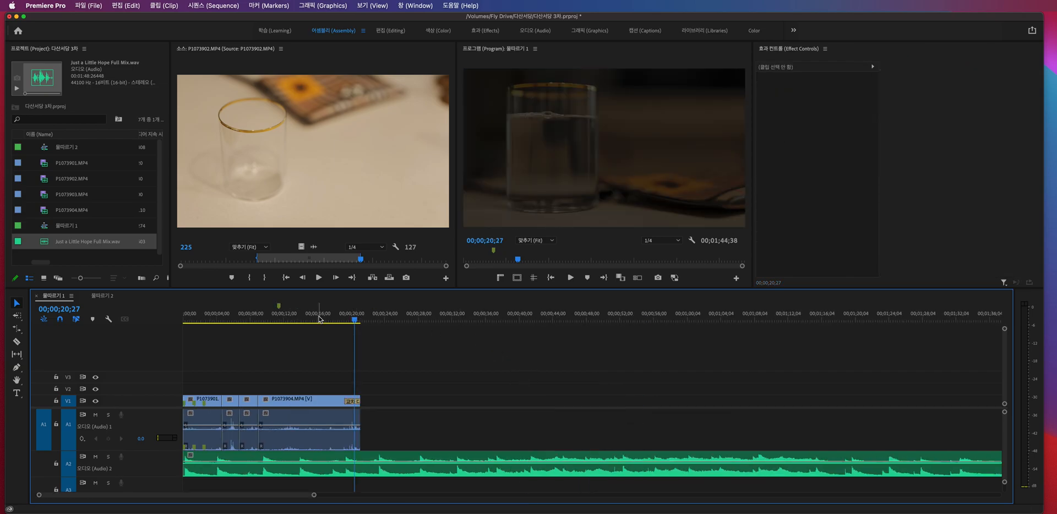
click(319, 318)
key(space)
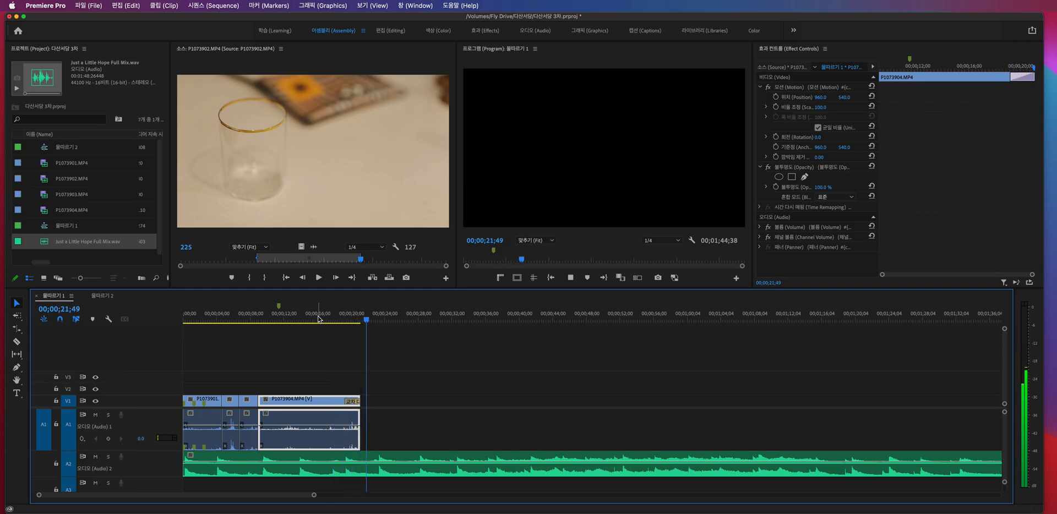
- Cut the music clip on A2 at the video's end, 00;00;21;11, and delete the part after the cut
drag(367, 319, 364, 318)
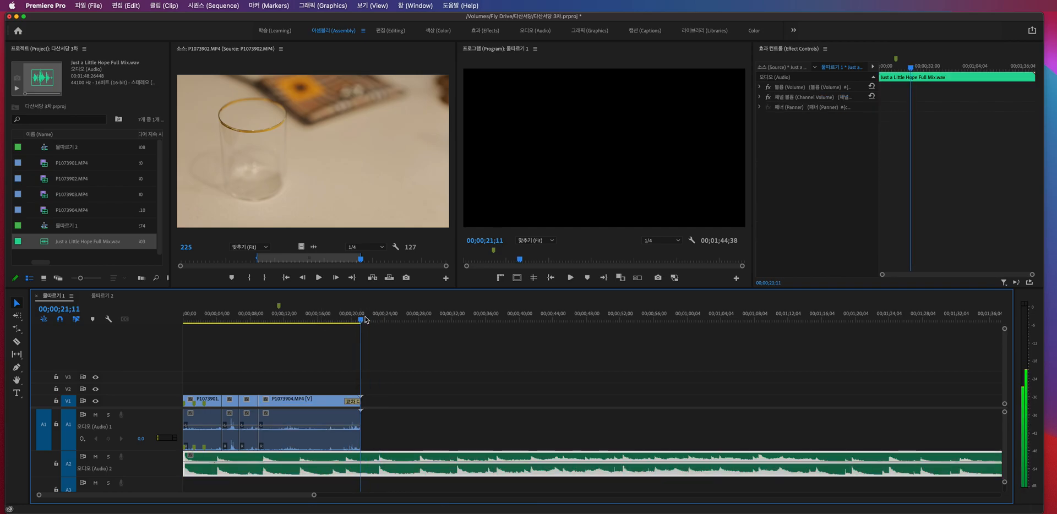
drag(448, 392, 468, 463)
key(super+k)
click(470, 451)
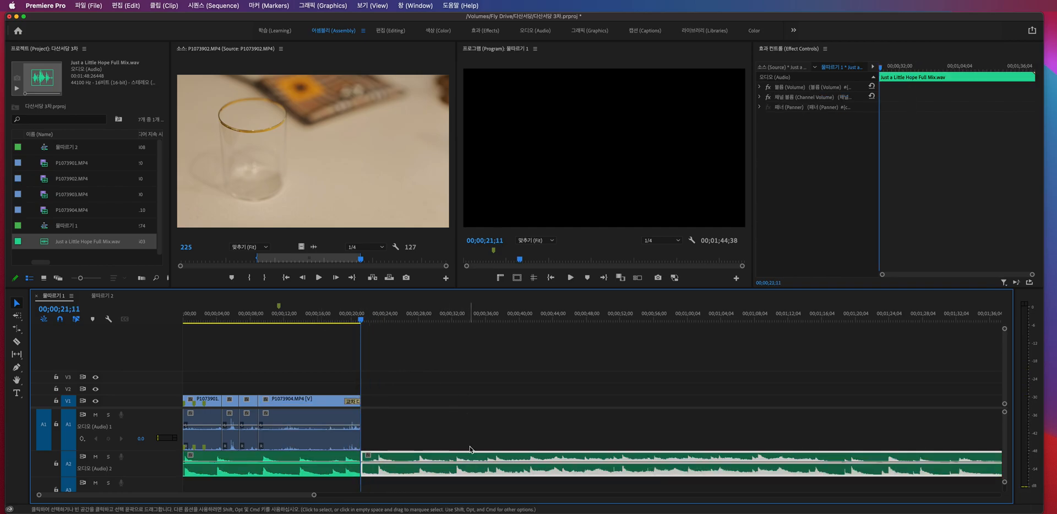
key(Delete)
- Apply Constant Power transitions to both ends of the A2 music clip and lengthen the closing one to match the Cross Dissolve
click(354, 469)
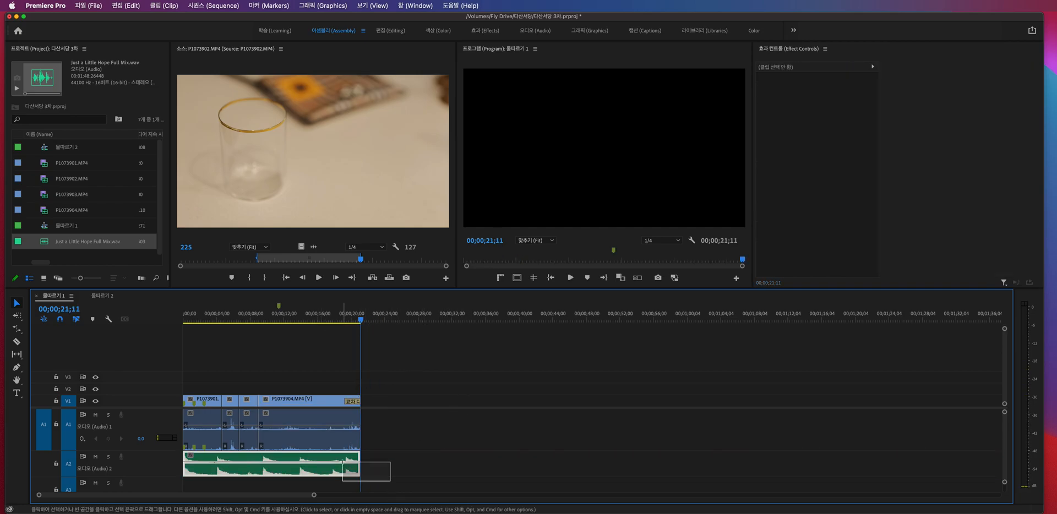
key(shift+super+d)
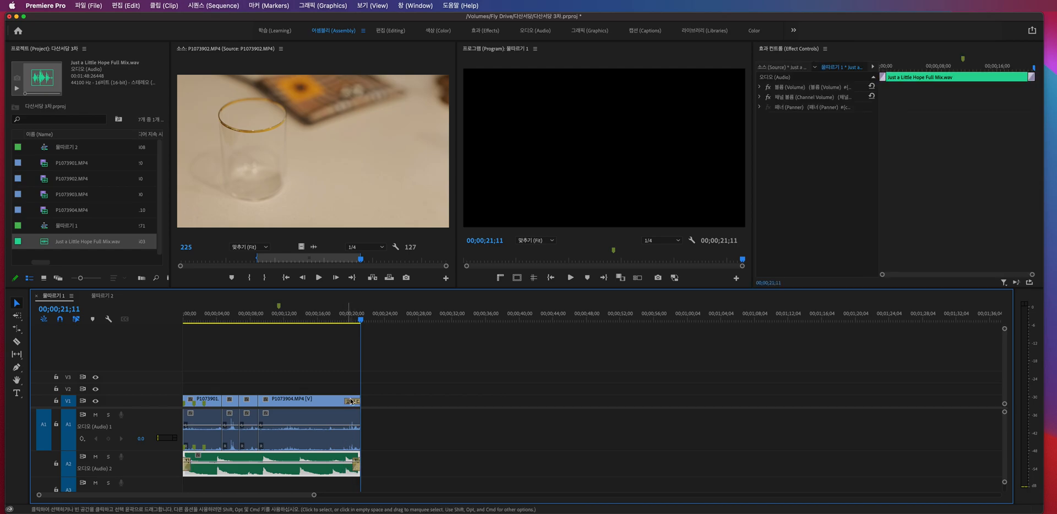
click(338, 318)
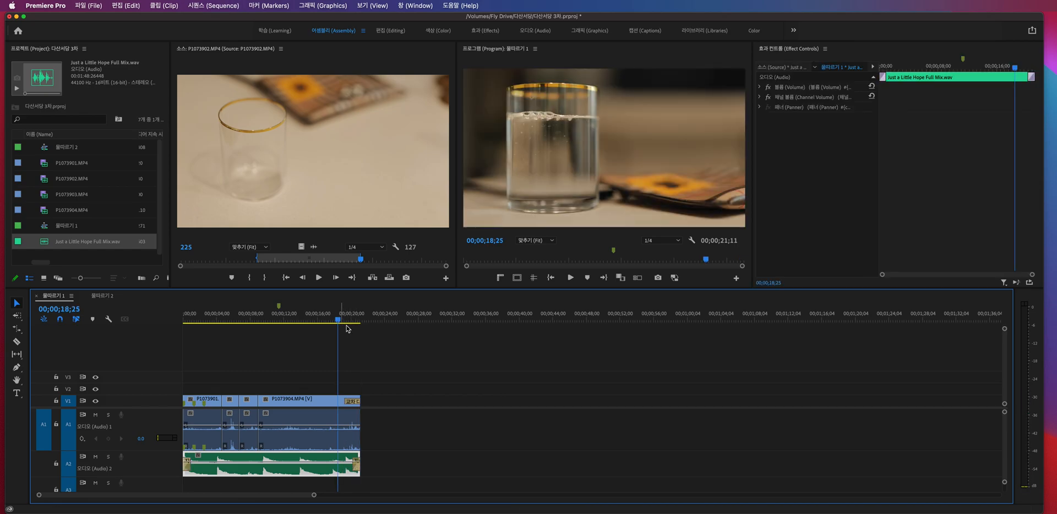
click(502, 428)
key(equal)
key(equal)
drag(654, 466, 620, 466)
- Play the last part of the sequence to check the combined video and music fade-out
click(425, 319)
key(space)
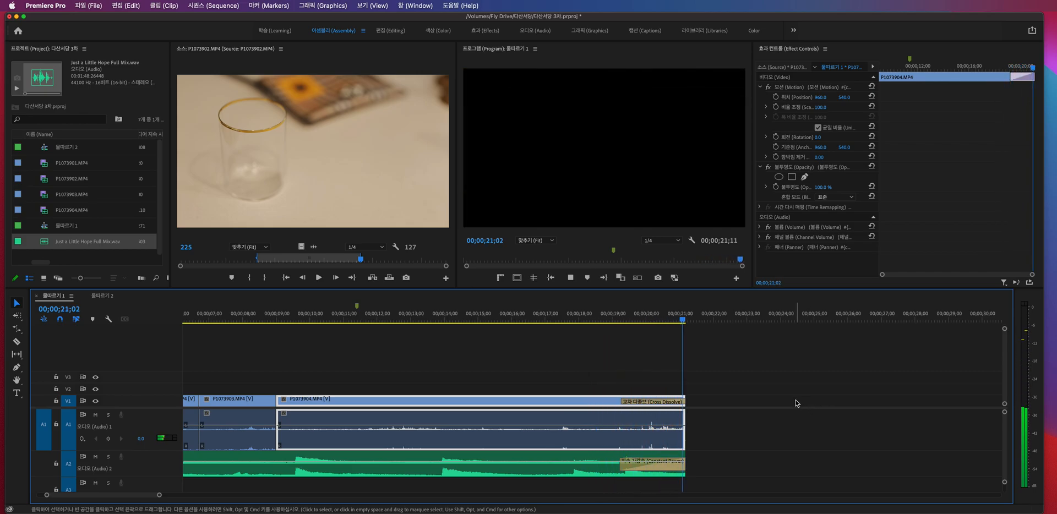
click(744, 421)
key(minus)
key(minus)
key(minus)
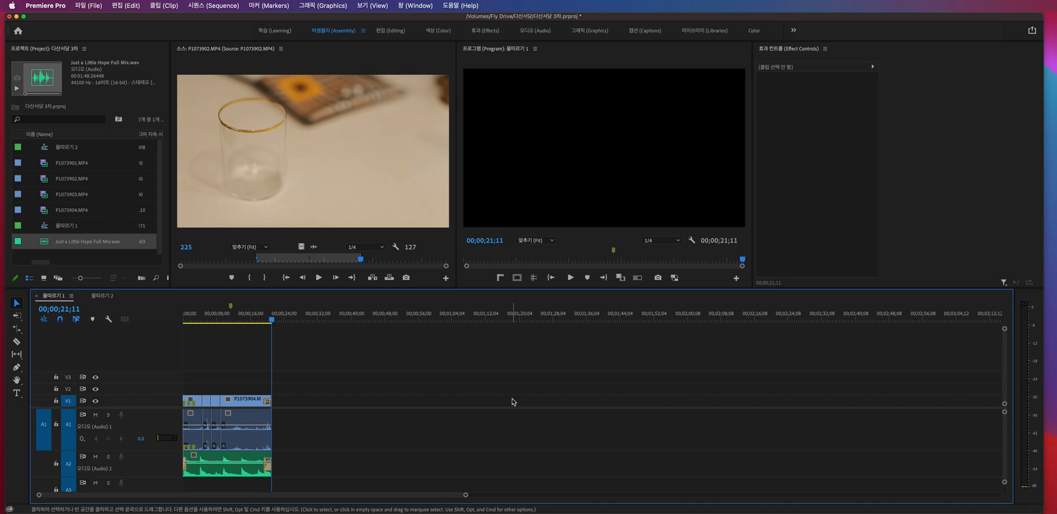
key(equal)
key(equal)
key(equal)
key(minus)
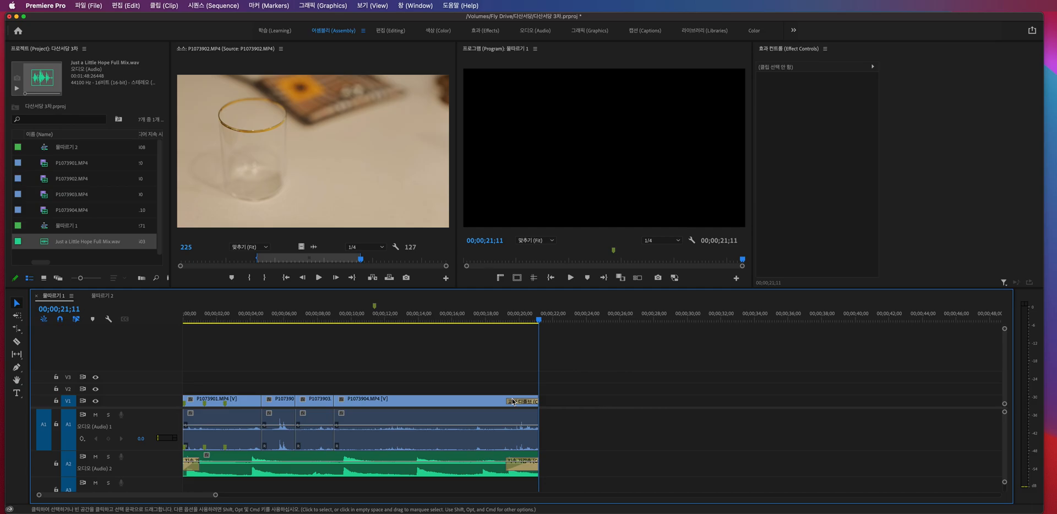
- Return the playhead to the sequence start and delete the Cross Dissolve and the closing Constant Power transition
key(Home)
key(d)
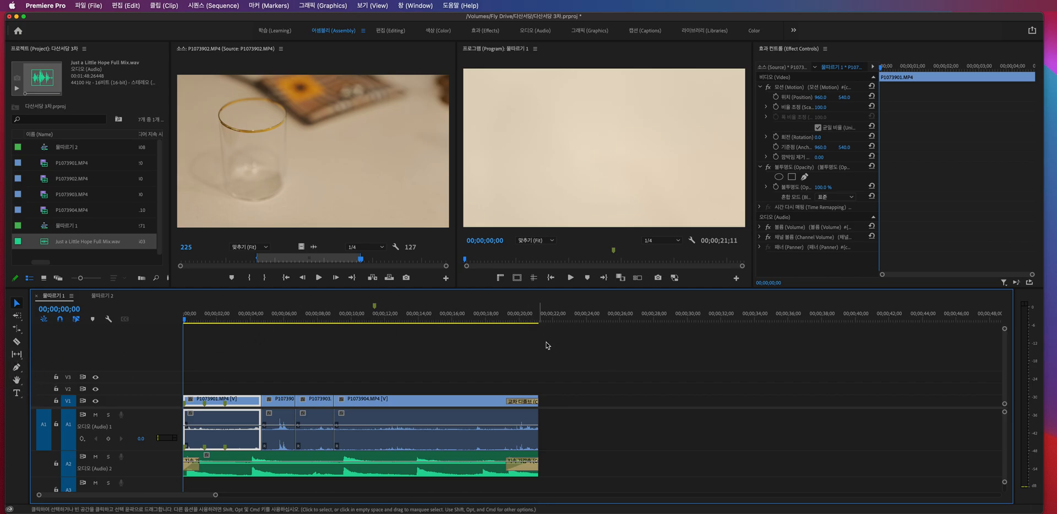
click(527, 402)
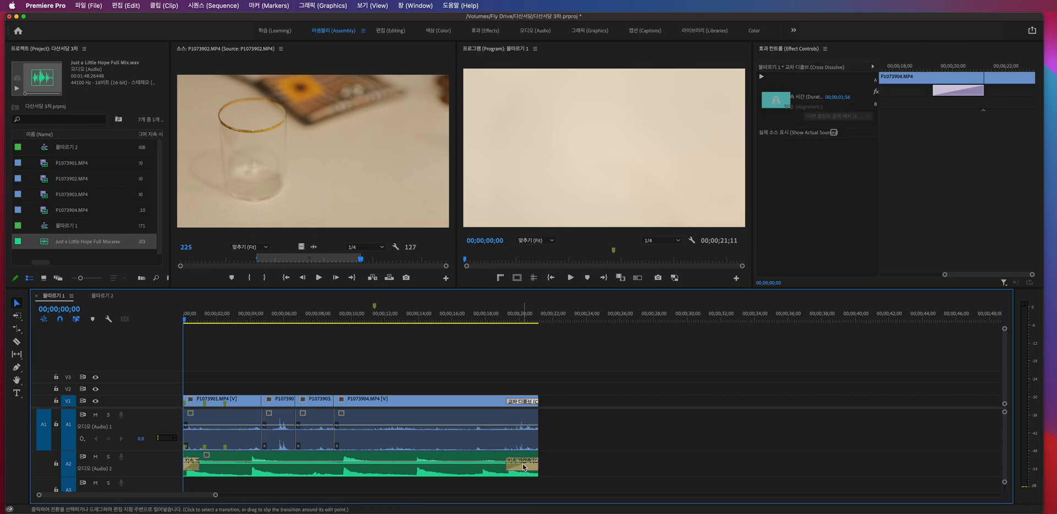
click(524, 467)
click(525, 402)
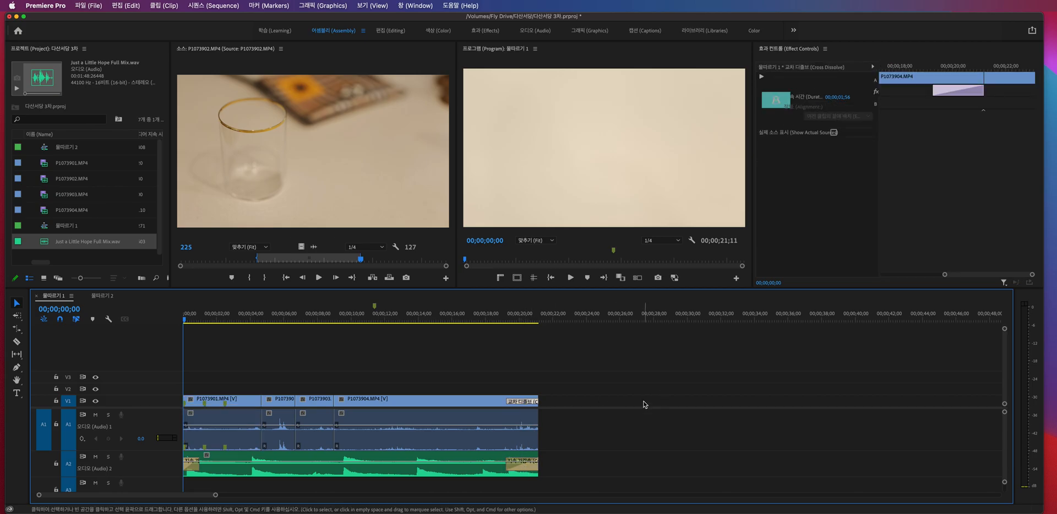
key(Delete)
click(527, 468)
key(Delete)
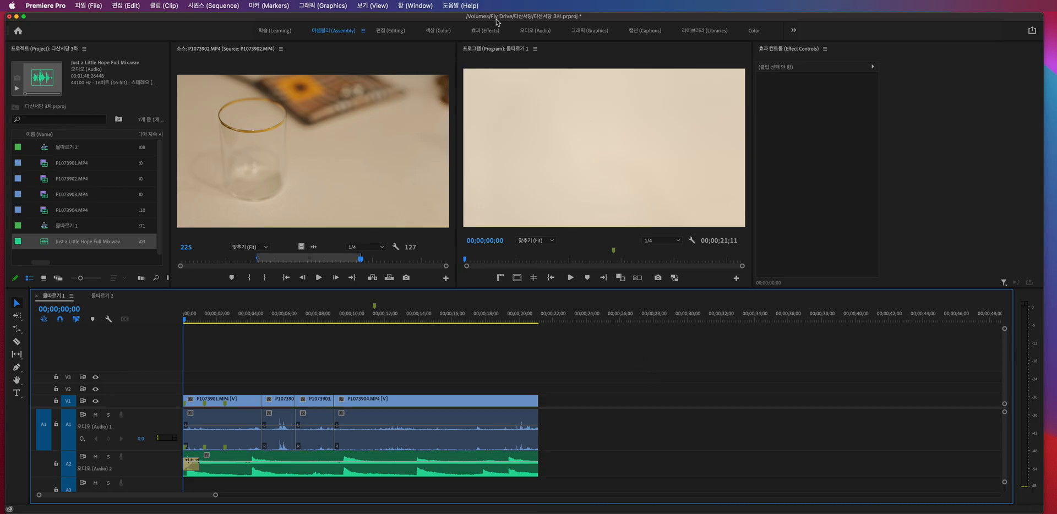
drag(497, 18, 501, 18)
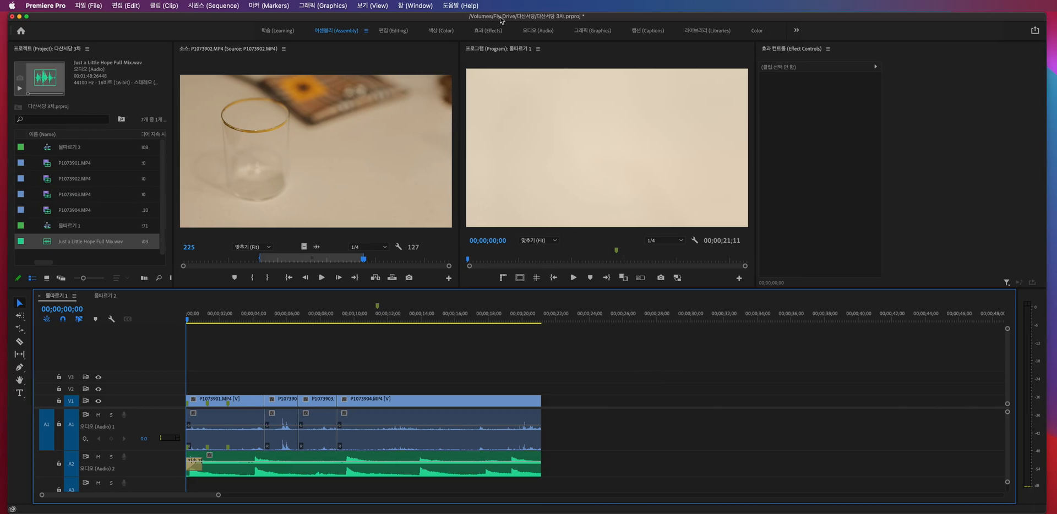